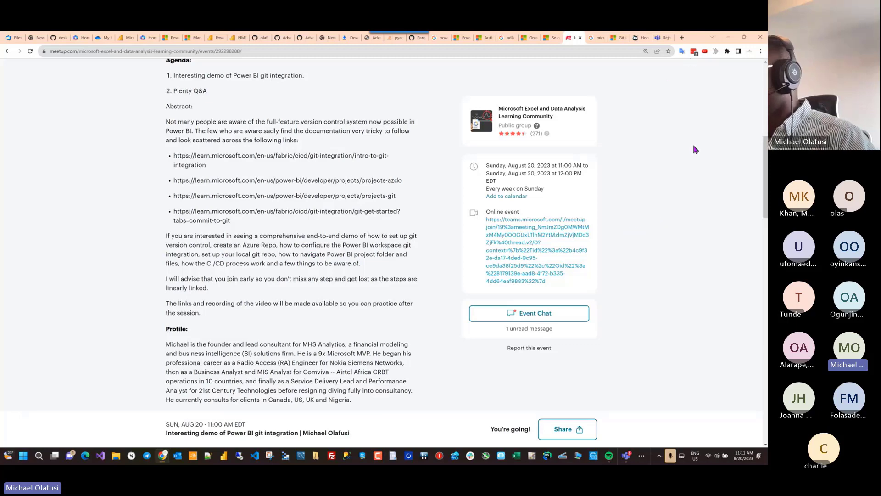
Step: Open the Power BI Desktop projects Git integration article on Microsoft Learn
{"action": "left_click", "coordinate": [615, 42]}
{"action": "scroll", "coordinate": [398, 174], "scroll_direction": "down", "scroll_amount": 3}
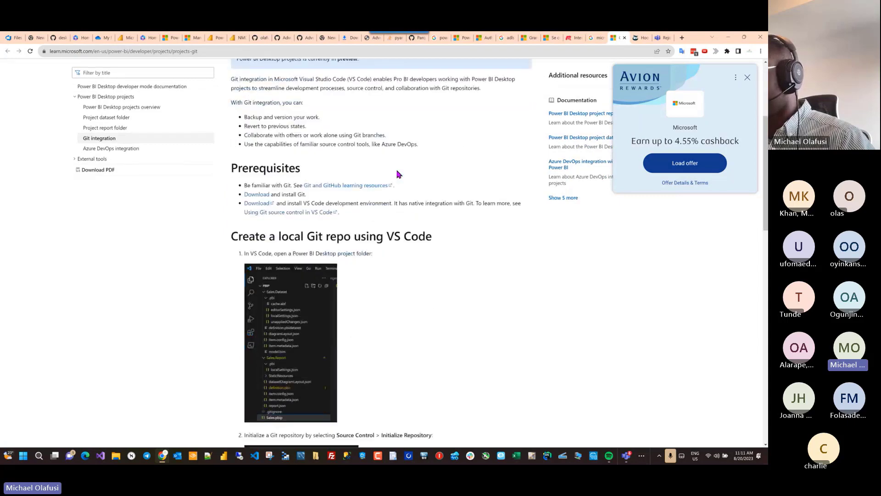
{"action": "scroll", "coordinate": [398, 175], "scroll_direction": "up", "scroll_amount": 4}
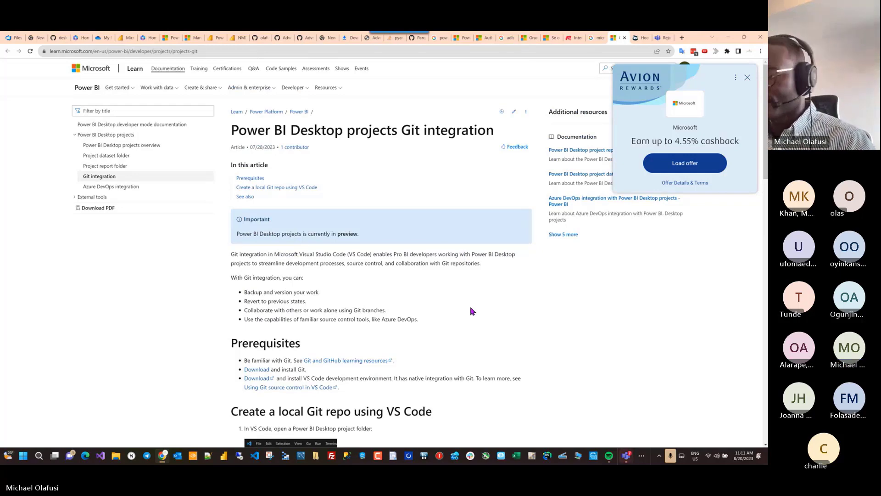
Step: Zoom the article to 150%, close the Avion Rewards pop-up and bring up the Start menu
{"action": "key", "text": "ctrl+plus"}
{"action": "key", "text": "ctrl+plus"}
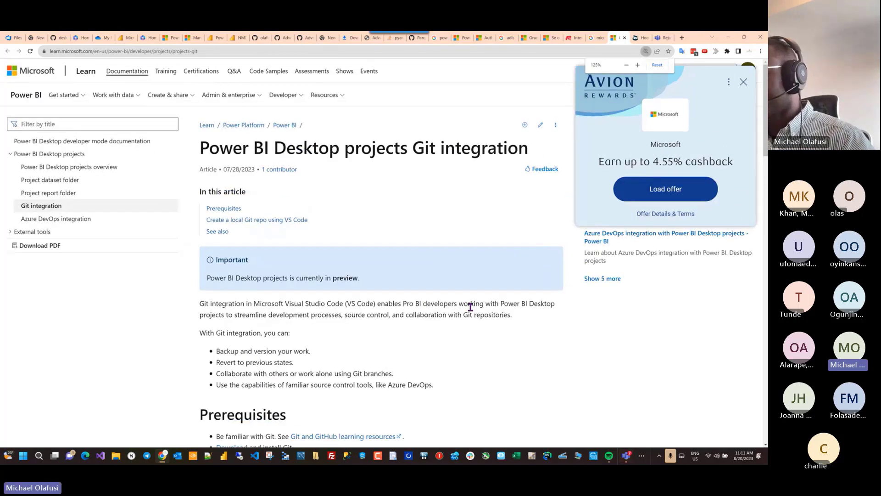
{"action": "key", "text": "ctrl+plus"}
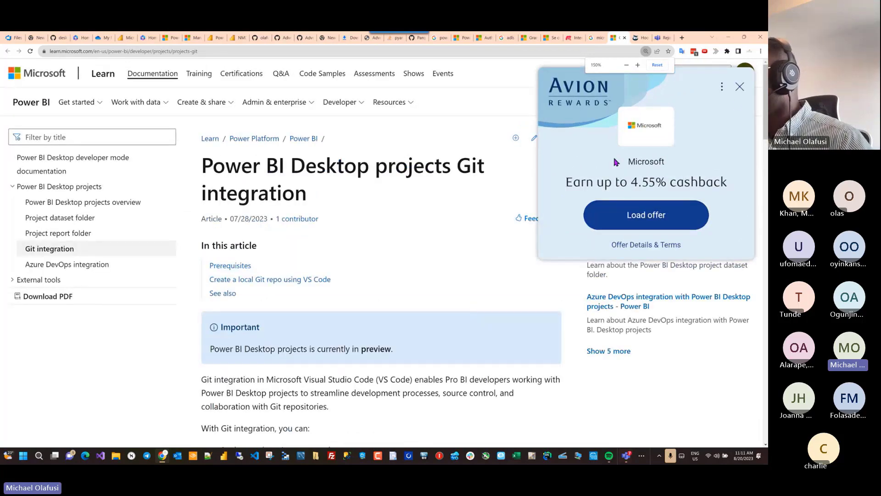
{"action": "left_click", "coordinate": [739, 87]}
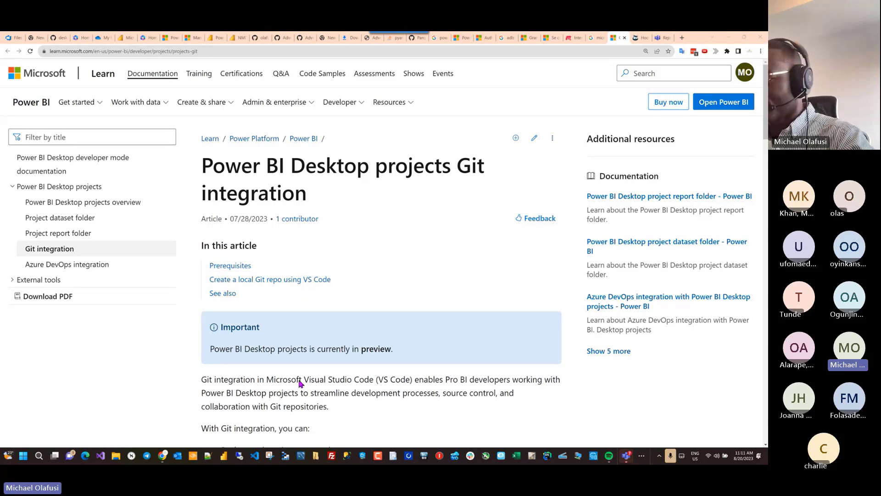
{"action": "key", "text": "super"}
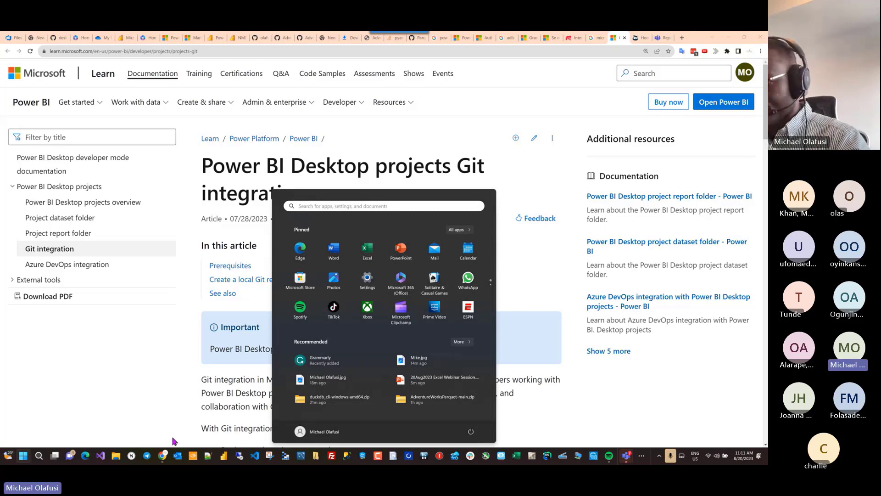
Step: Launch Edge, restore the previous pages and switch to the Power BI admin portal tab
{"action": "left_click", "coordinate": [85, 456]}
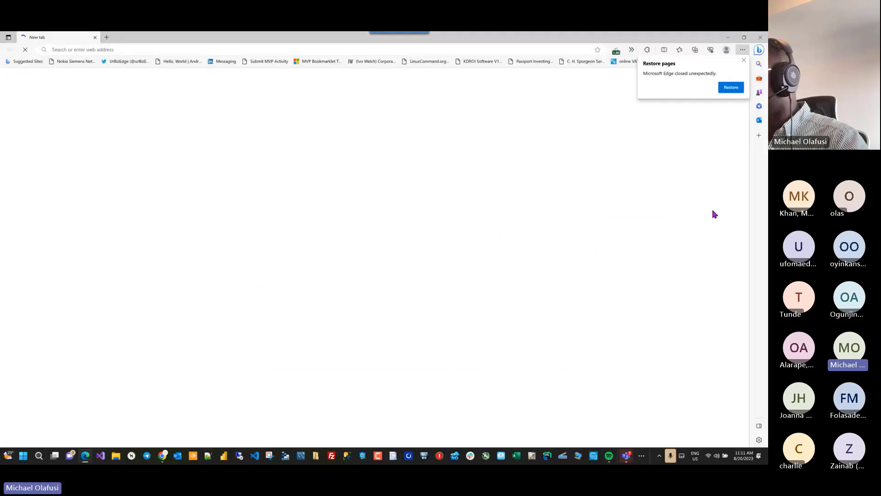
{"action": "left_click", "coordinate": [736, 88]}
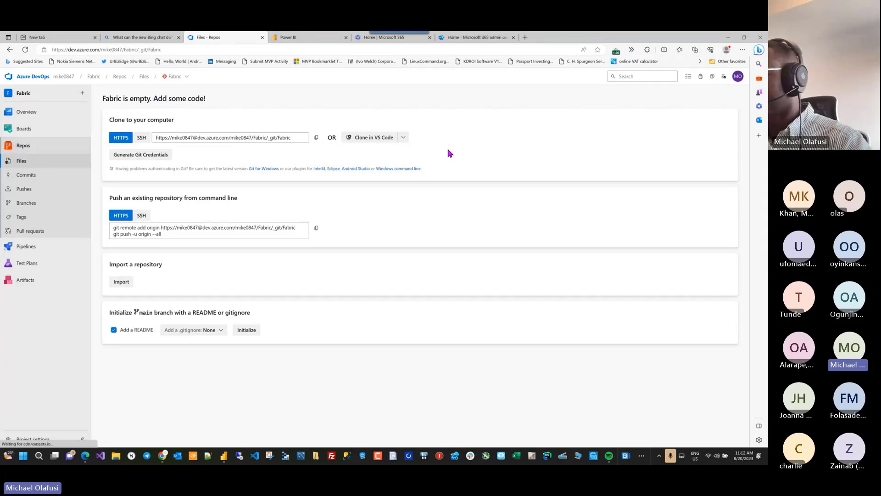
{"action": "left_click", "coordinate": [297, 39]}
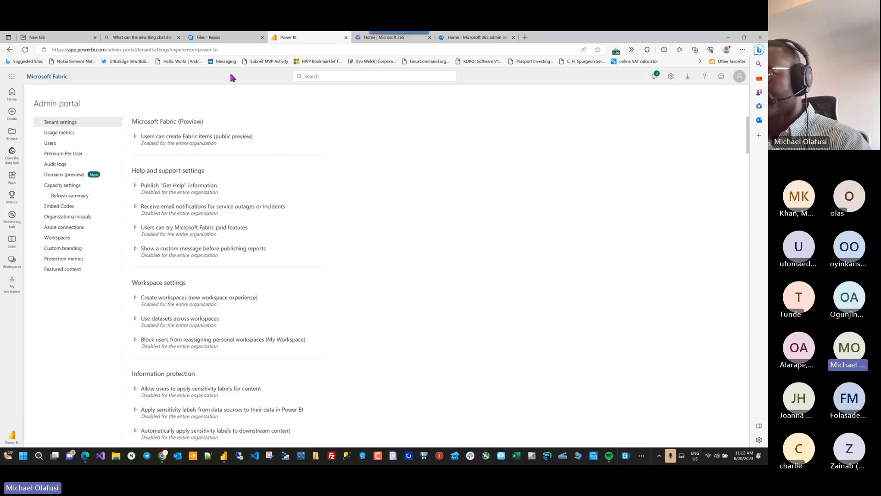
Step: Open and close the Microsoft 365 app launcher, then go to the Power BI Home page
{"action": "left_click", "coordinate": [13, 78]}
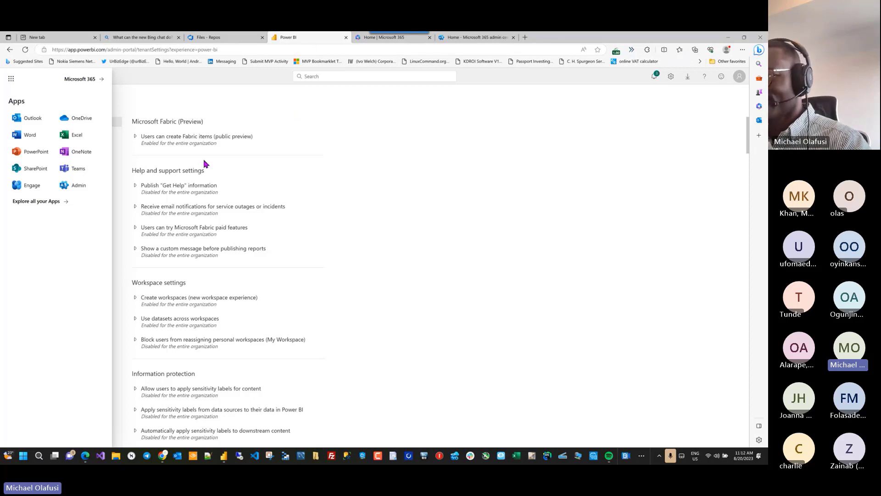
{"action": "left_click", "coordinate": [315, 151]}
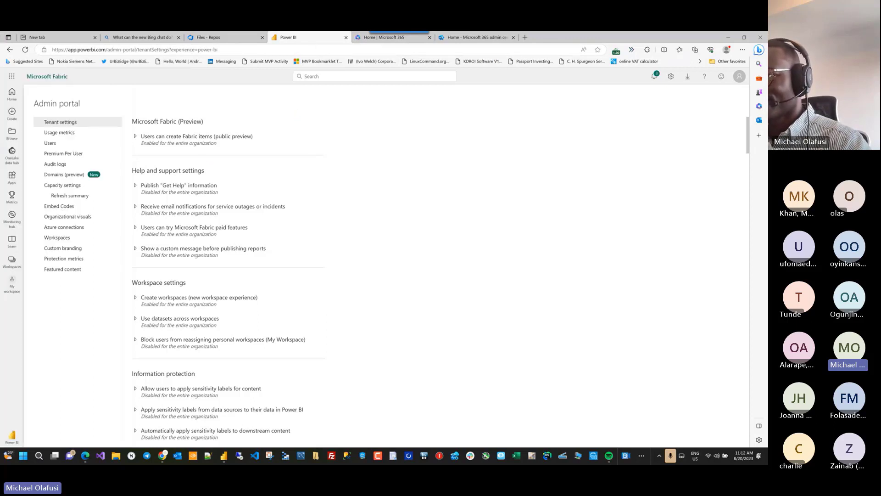
{"action": "left_click", "coordinate": [12, 95]}
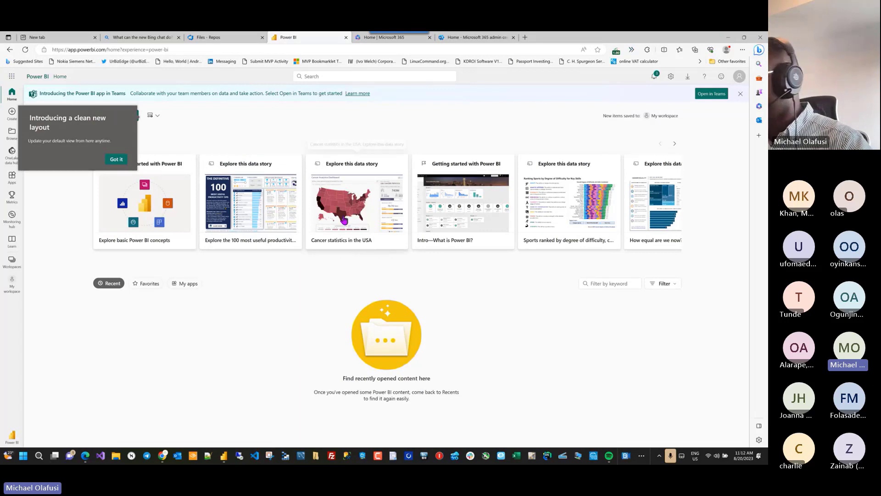
Step: Minimise the open windows and set the Windows display scale to 250% (Recommended)
{"action": "left_click", "coordinate": [729, 38]}
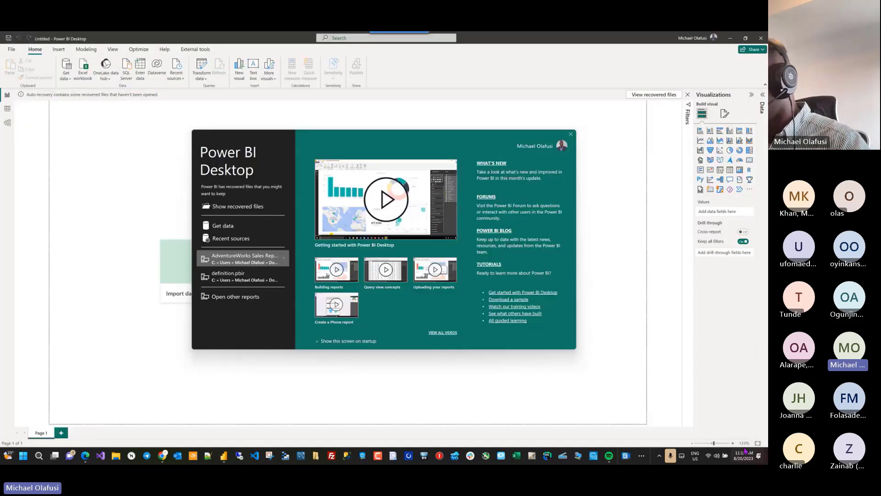
{"action": "left_click", "coordinate": [729, 37]}
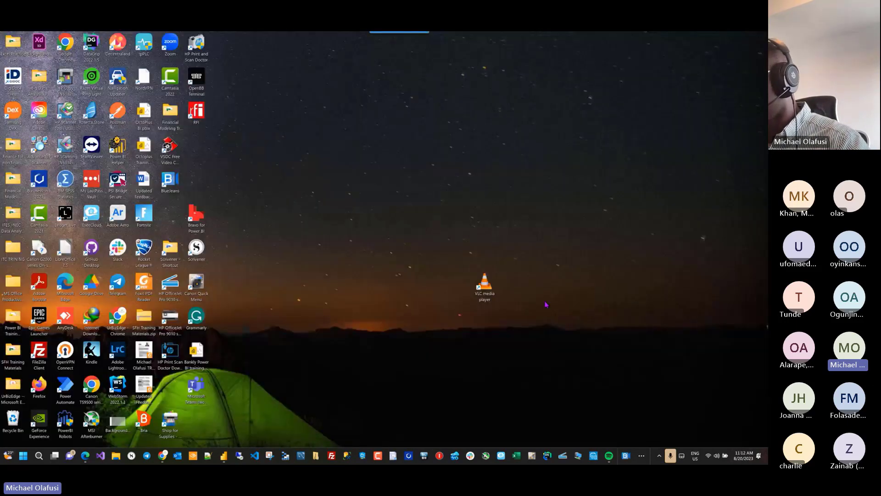
{"action": "right_click", "coordinate": [428, 238]}
{"action": "left_click", "coordinate": [457, 318]}
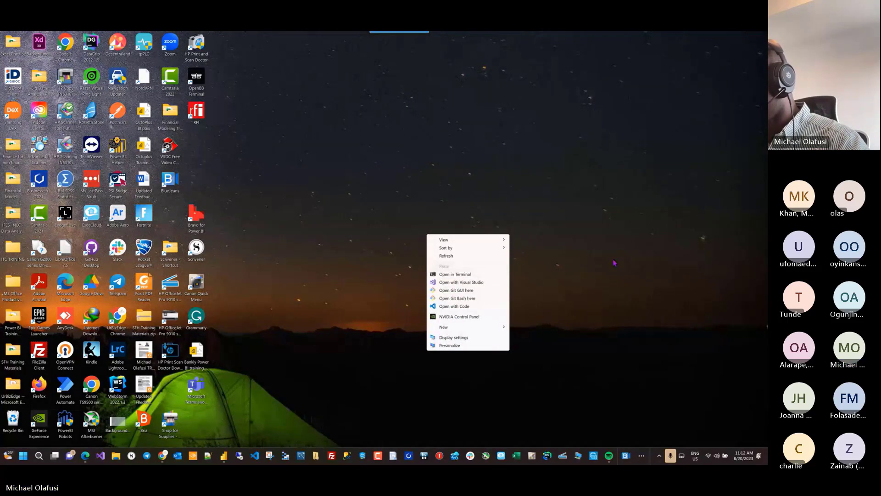
{"action": "left_click", "coordinate": [459, 338]}
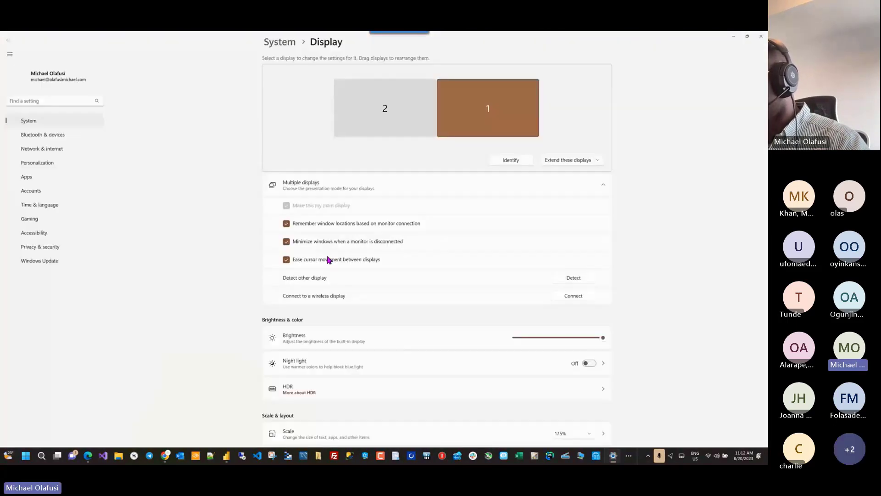
{"action": "scroll", "coordinate": [367, 349], "scroll_direction": "down", "scroll_amount": 4}
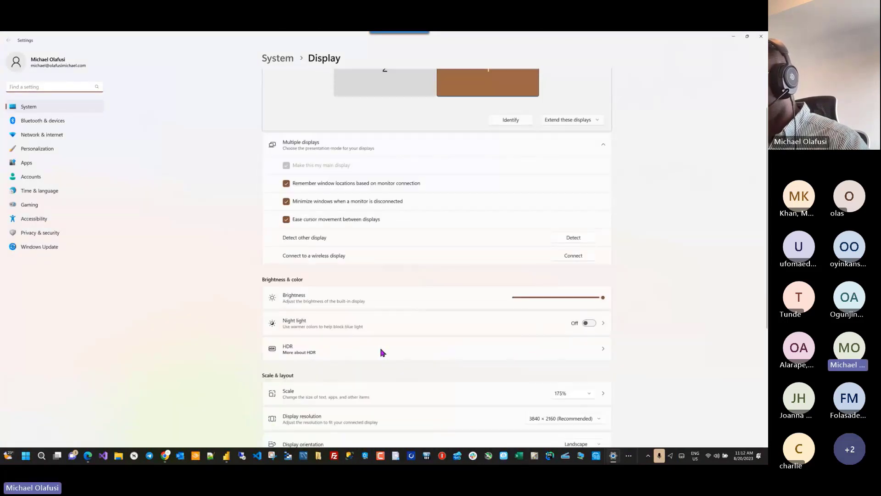
{"action": "left_click", "coordinate": [583, 280]}
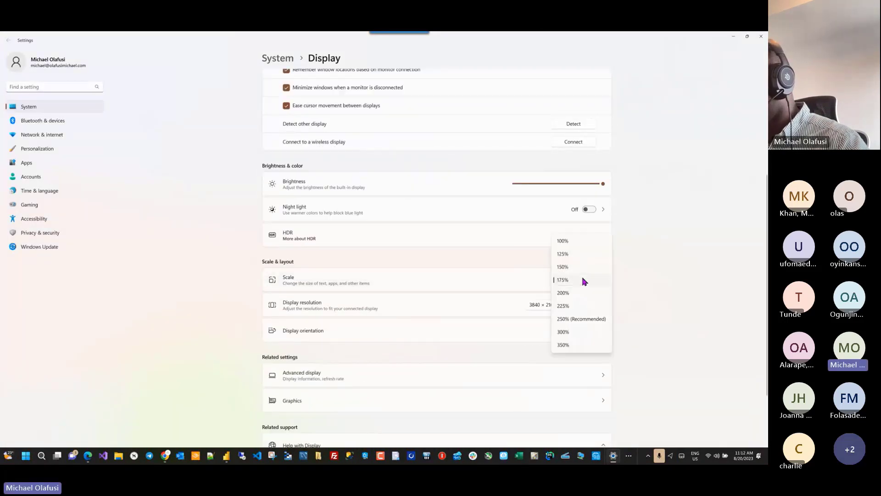
{"action": "left_click", "coordinate": [569, 317]}
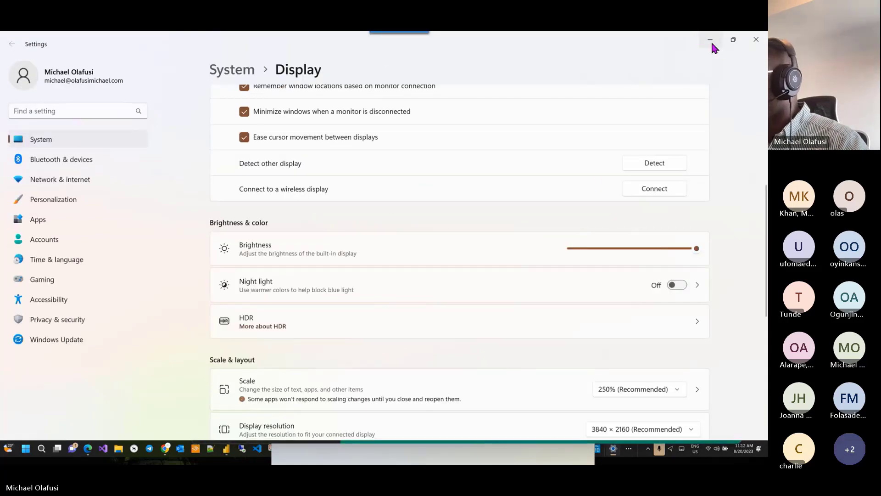
{"action": "left_click", "coordinate": [711, 40]}
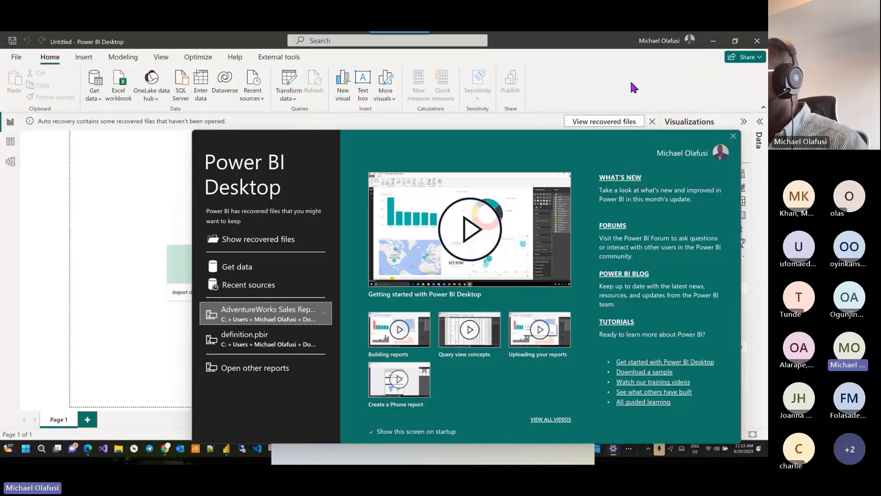
Step: Close the Power BI Desktop welcome screen, discard the auto-recovered files and switch back to Edge
{"action": "left_click", "coordinate": [733, 137]}
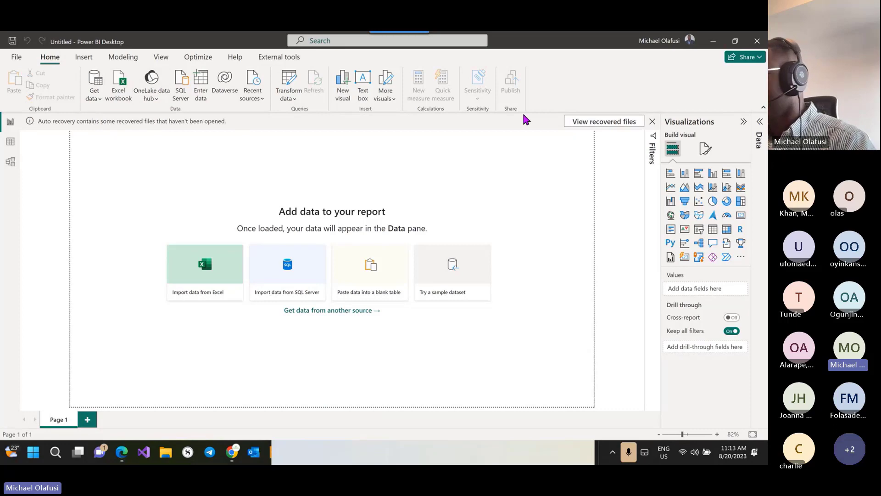
{"action": "left_click", "coordinate": [652, 121]}
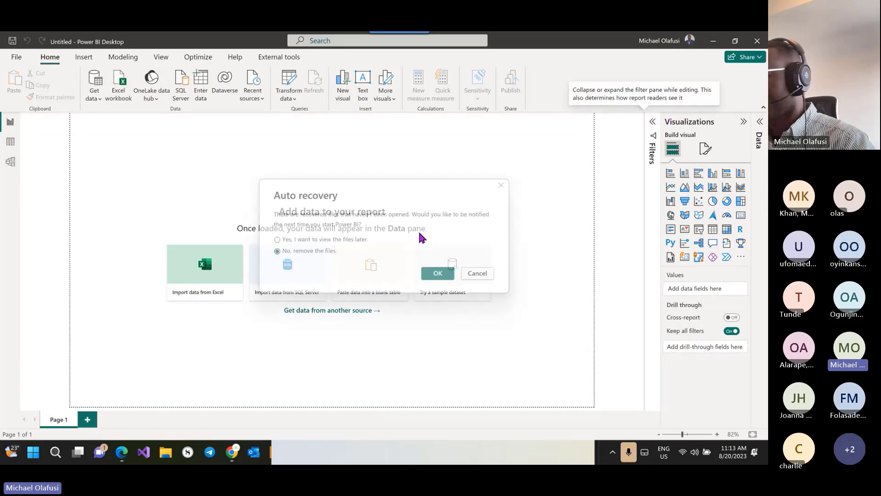
{"action": "left_click", "coordinate": [440, 276]}
{"action": "left_click", "coordinate": [120, 454]}
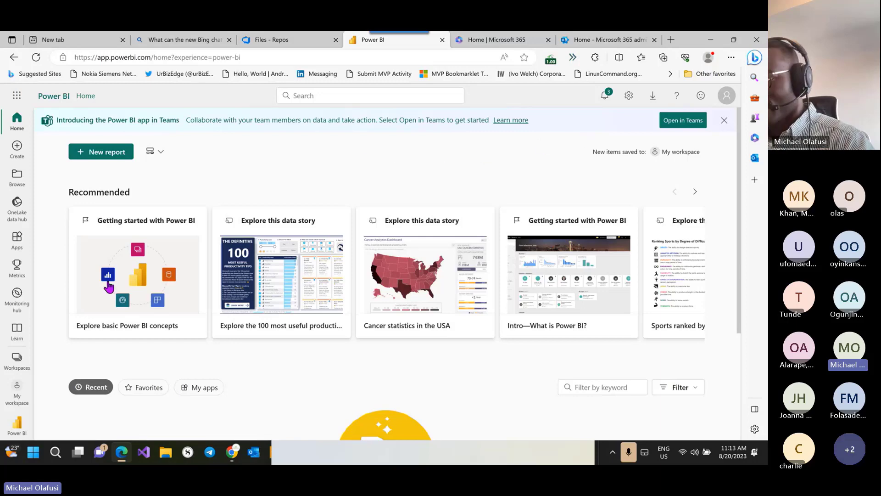
Step: Open the new workspace form, abandon it, and check the account details
{"action": "left_click", "coordinate": [16, 360]}
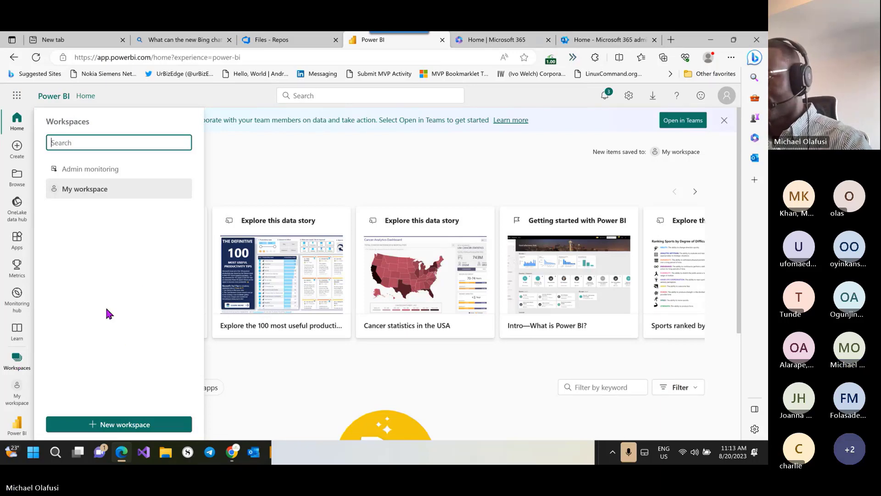
{"action": "left_click", "coordinate": [114, 426]}
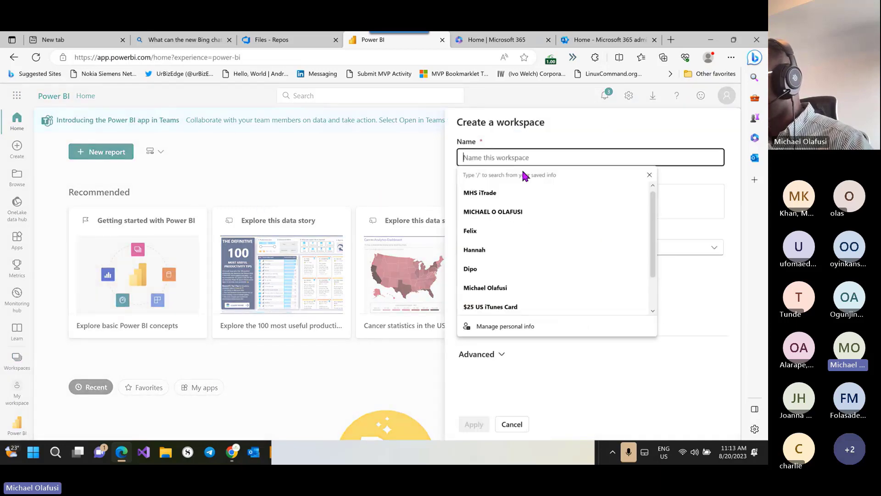
{"action": "left_click", "coordinate": [542, 145]}
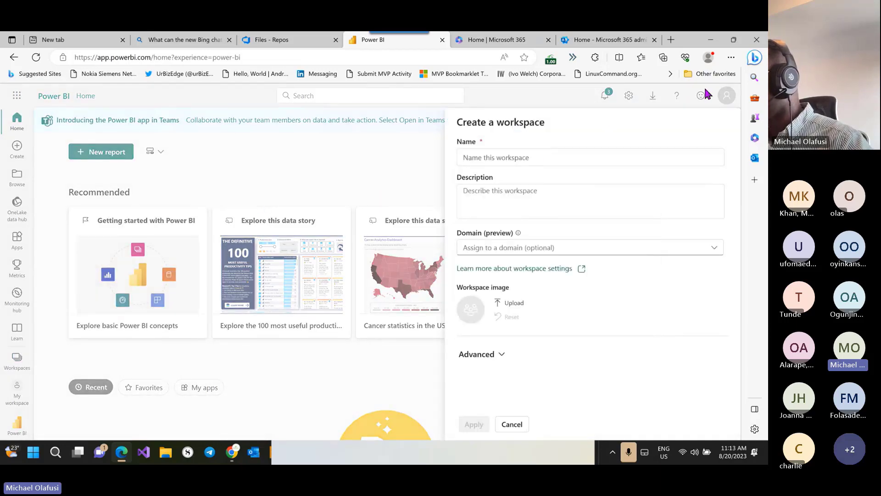
{"action": "left_click", "coordinate": [728, 98]}
{"action": "left_click", "coordinate": [728, 99]}
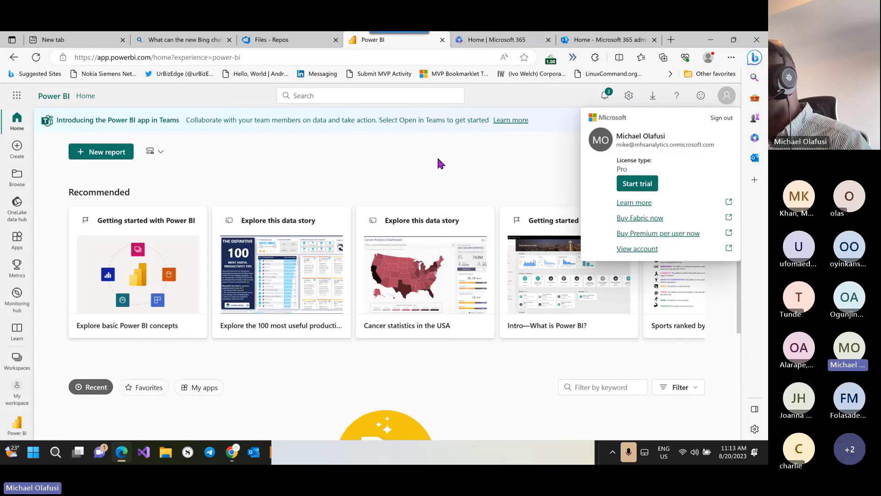
{"action": "left_click", "coordinate": [350, 161]}
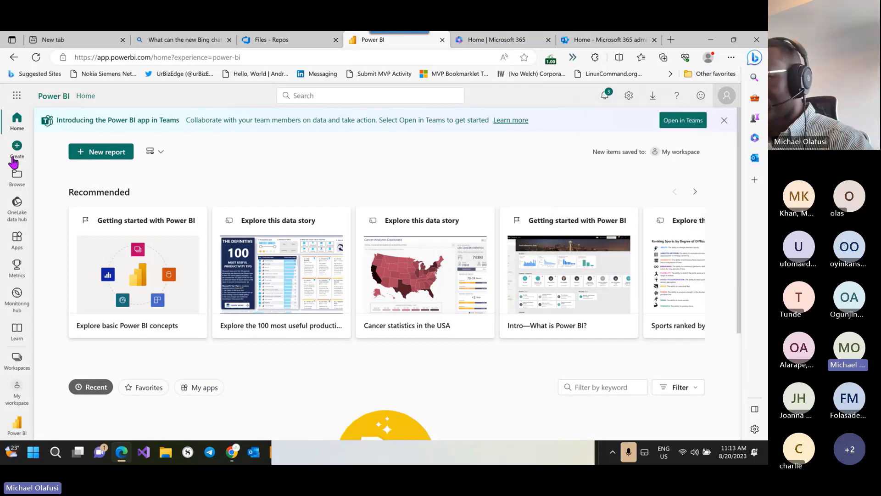
Step: Cancel another workspace attempt, glance at downloads and settings, then reopen Create a workspace
{"action": "left_click", "coordinate": [18, 362]}
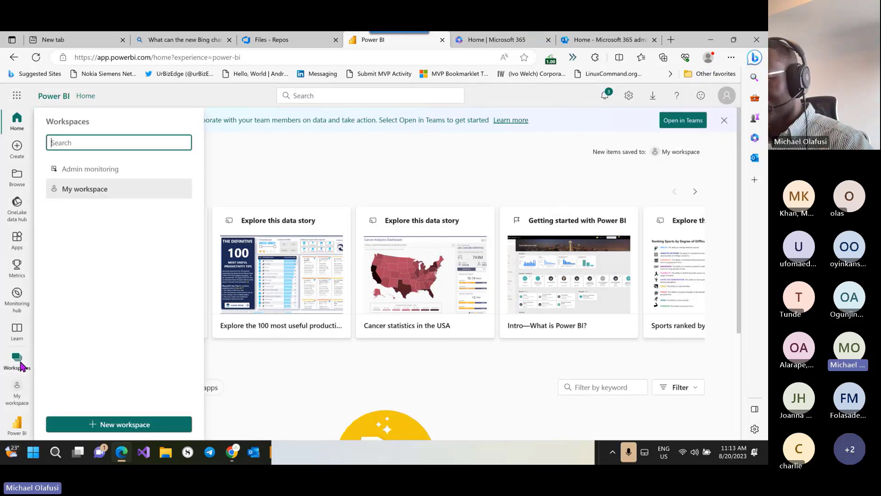
{"action": "left_click", "coordinate": [116, 431]}
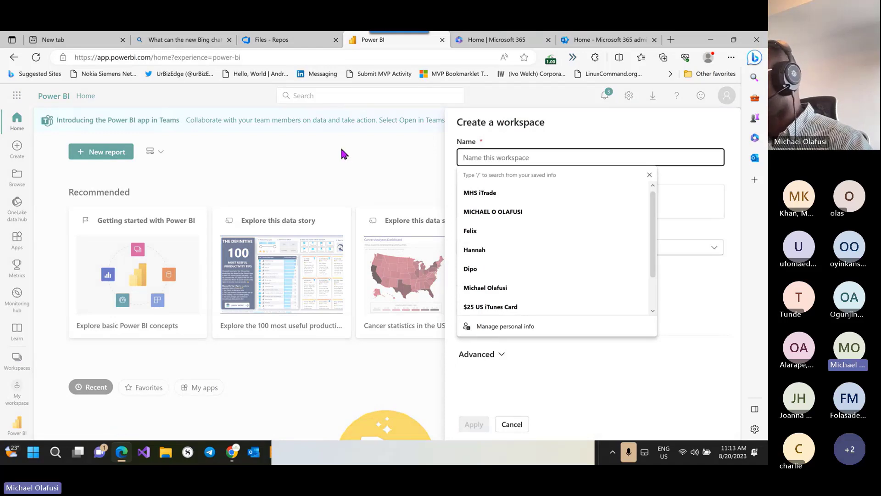
{"action": "left_click", "coordinate": [393, 145]}
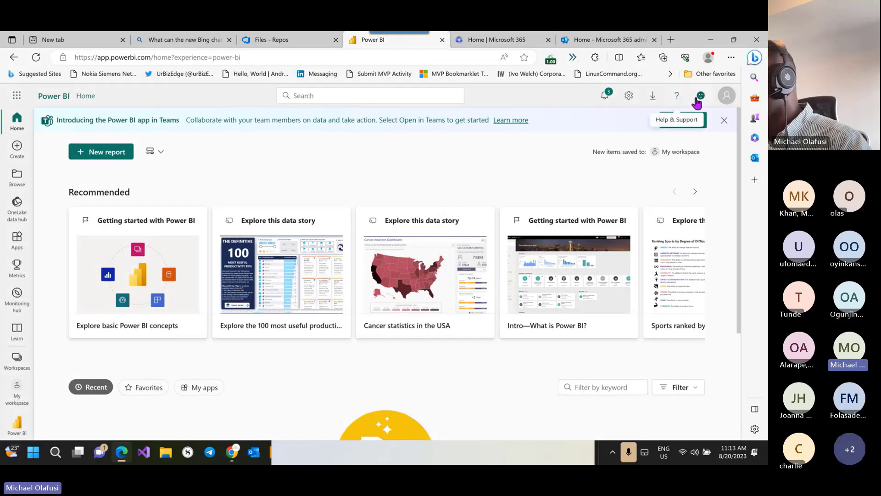
{"action": "left_click", "coordinate": [645, 102]}
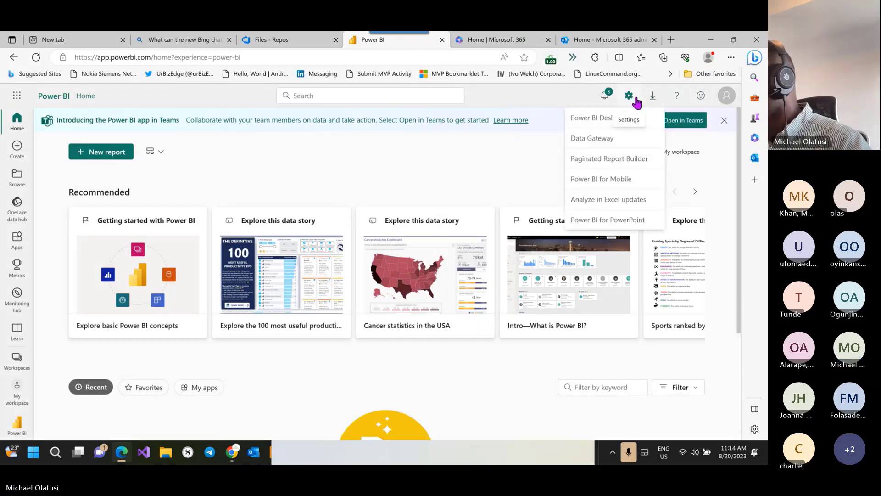
{"action": "left_click", "coordinate": [631, 97]}
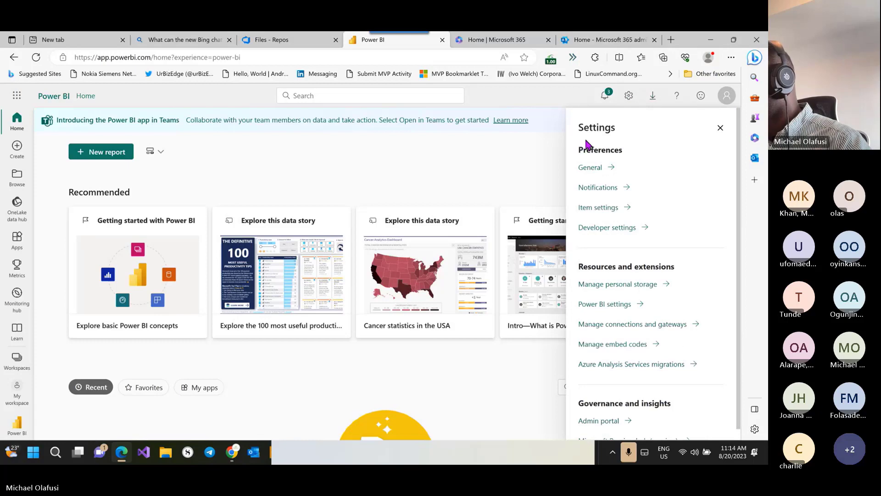
{"action": "left_click", "coordinate": [406, 153]}
{"action": "left_click", "coordinate": [18, 362]}
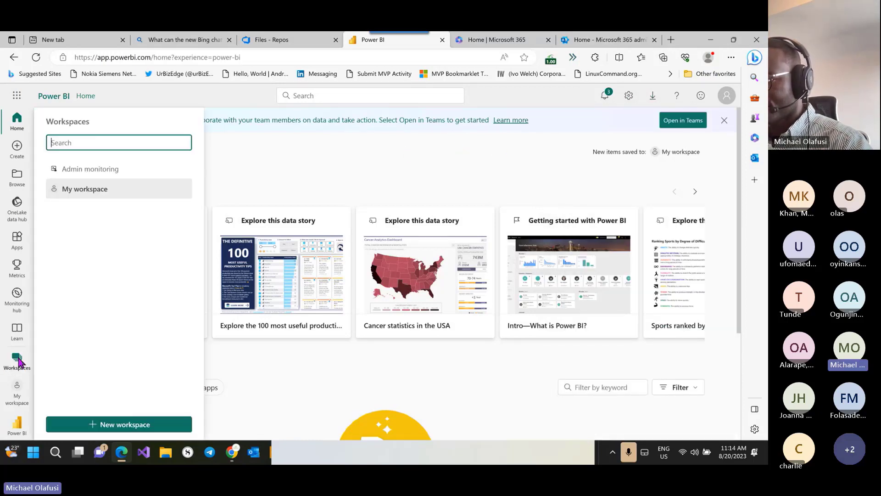
{"action": "left_click", "coordinate": [97, 425]}
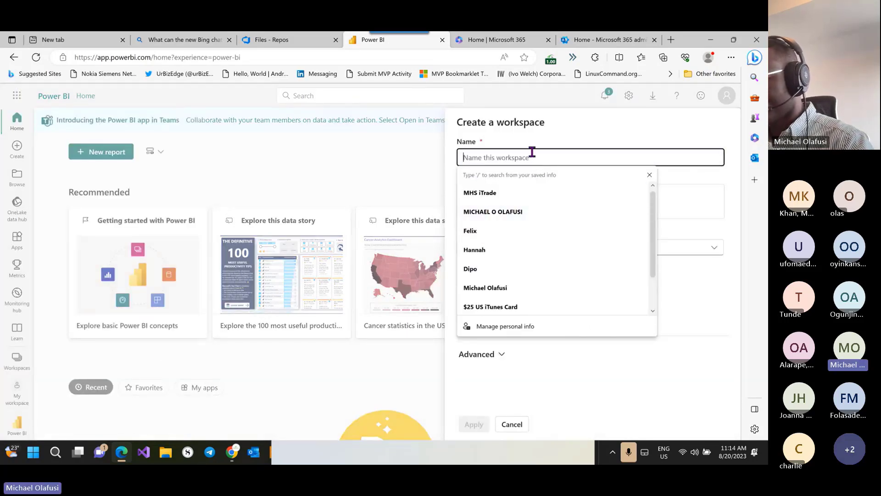
Step: Name the workspace Fabric with the description 'Demo all things new in Fabric'
{"action": "type", "text": "Fabric"}
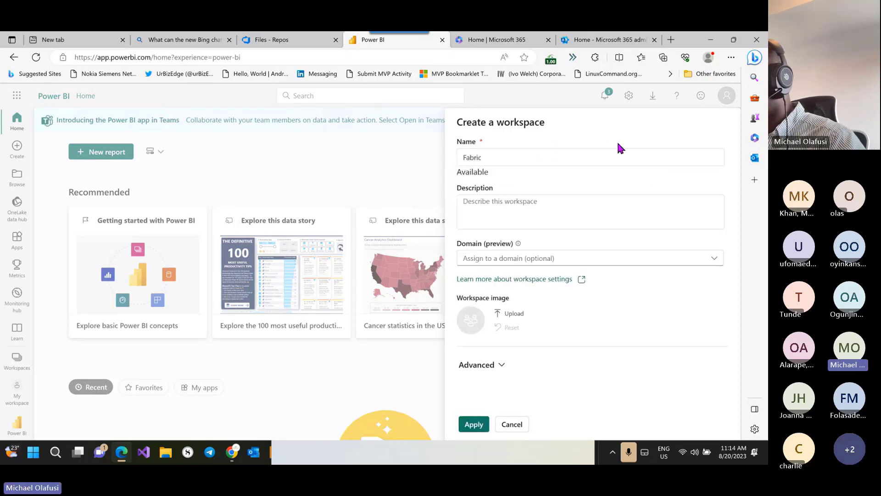
{"action": "left_click", "coordinate": [543, 214]}
{"action": "type", "text": "De"}
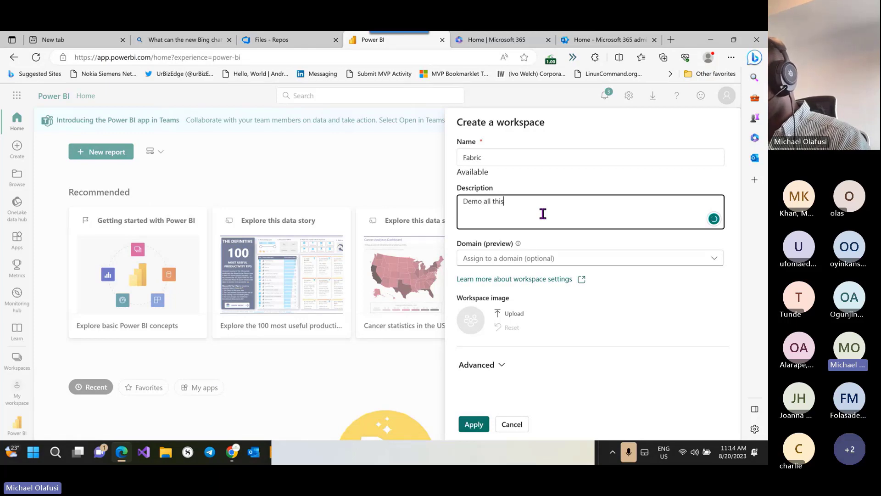
{"action": "type", "text": "mo all things new in P"}
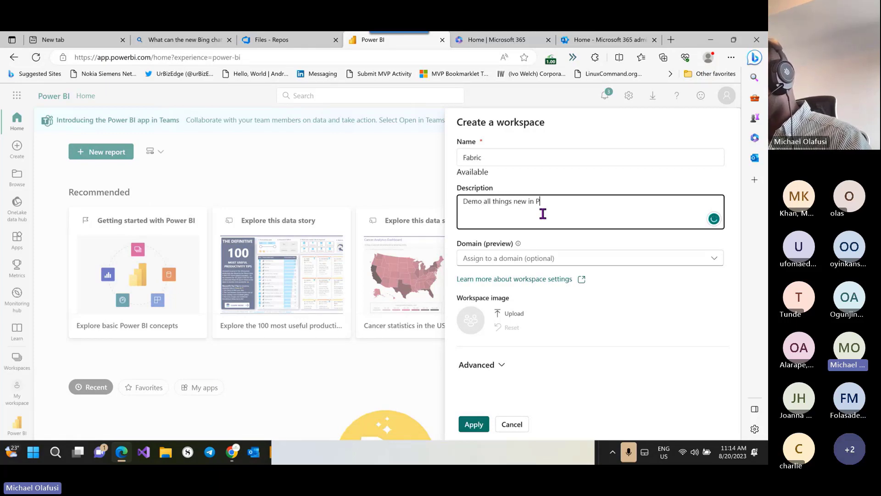
{"action": "type", "text": "ower BI an"}
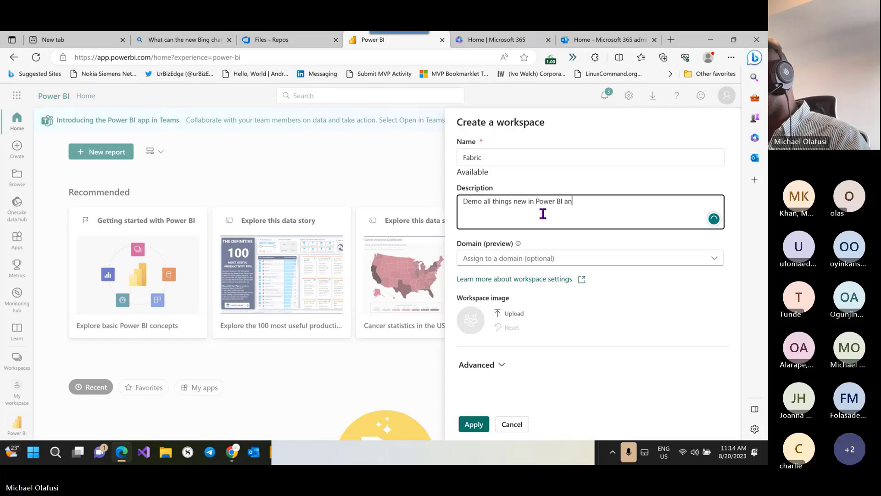
{"action": "type", "text": "d Fabr"}
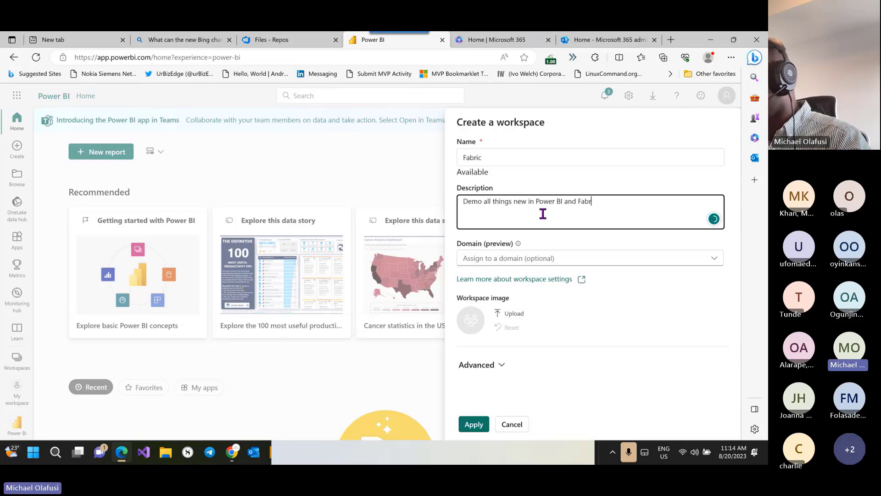
{"action": "type", "text": "ic"}
{"action": "left_click", "coordinate": [576, 201]}
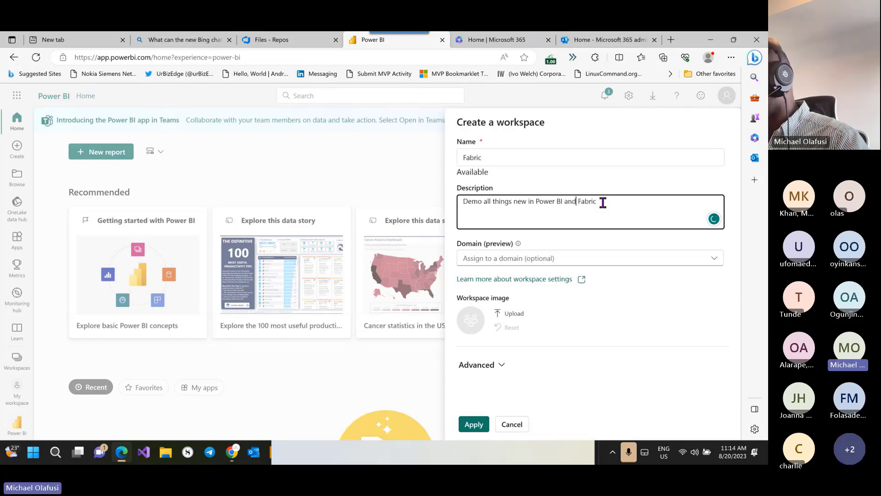
{"action": "key", "text": "BackSpace"}
{"action": "key", "text": "BackSpace"}
{"action": "key", "text": "BackSpace"}
{"action": "key", "text": "BackSpace"}
{"action": "key", "text": "BackSpace"}
{"action": "key", "text": "BackSpace"}
{"action": "key", "text": "BackSpace"}
{"action": "key", "text": "BackSpace"}
{"action": "key", "text": "BackSpace"}
{"action": "key", "text": "BackSpace"}
{"action": "key", "text": "BackSpace"}
{"action": "key", "text": "BackSpace"}
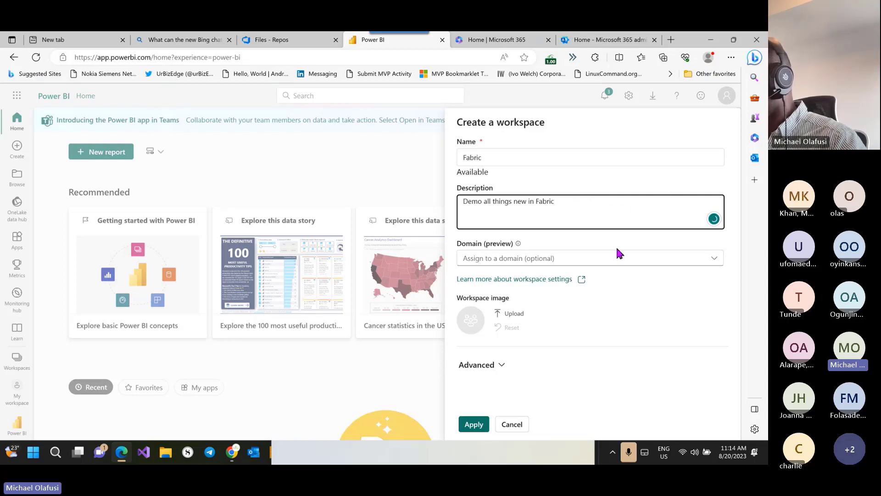
Step: Check the domain list and Advanced options, keep the Pro license, and create the workspace
{"action": "left_click", "coordinate": [675, 262]}
{"action": "left_click", "coordinate": [673, 309]}
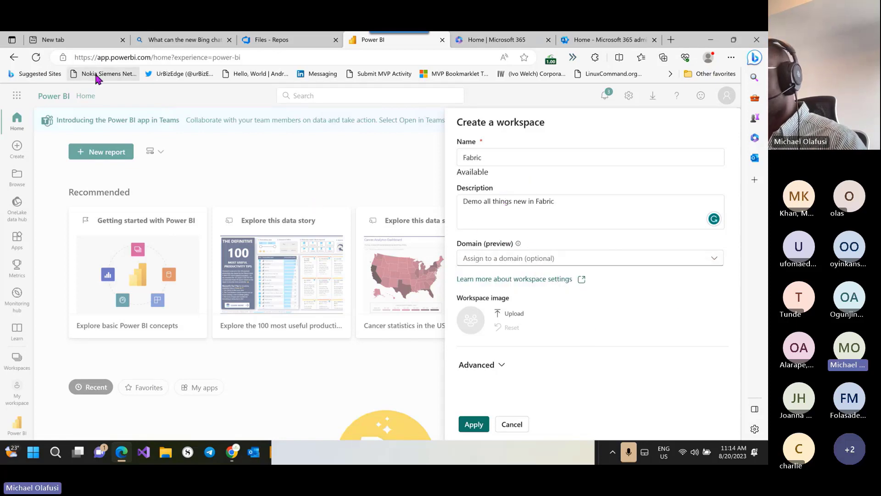
{"action": "left_click", "coordinate": [499, 365]}
{"action": "scroll", "coordinate": [563, 304], "scroll_direction": "down", "scroll_amount": 5}
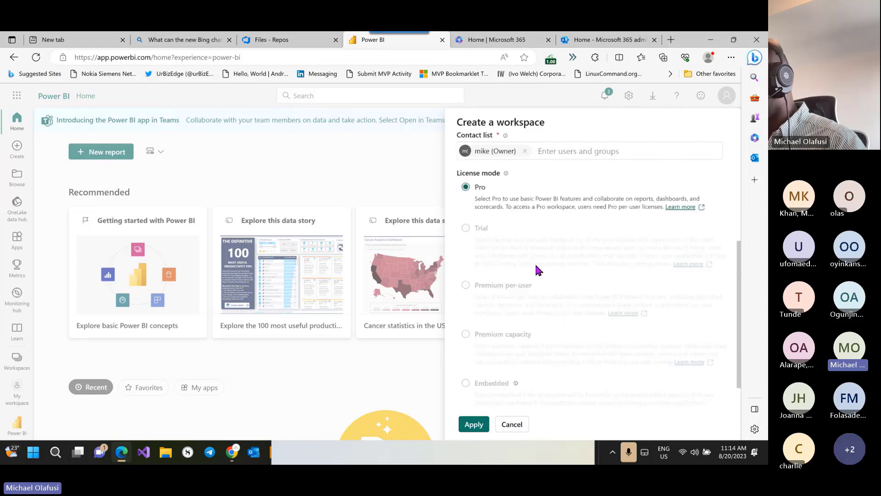
{"action": "scroll", "coordinate": [536, 267], "scroll_direction": "down", "scroll_amount": 4}
{"action": "scroll", "coordinate": [551, 250], "scroll_direction": "up", "scroll_amount": 3}
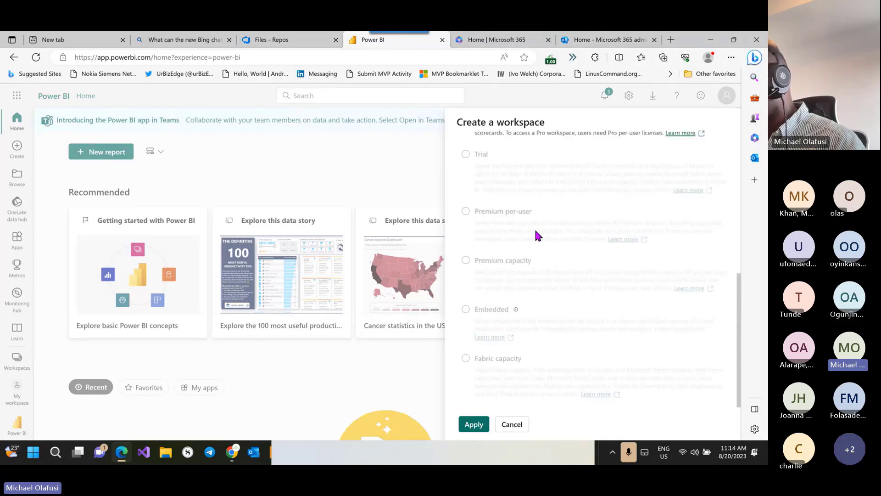
{"action": "scroll", "coordinate": [536, 234], "scroll_direction": "up", "scroll_amount": 3}
{"action": "scroll", "coordinate": [536, 233], "scroll_direction": "down", "scroll_amount": 5}
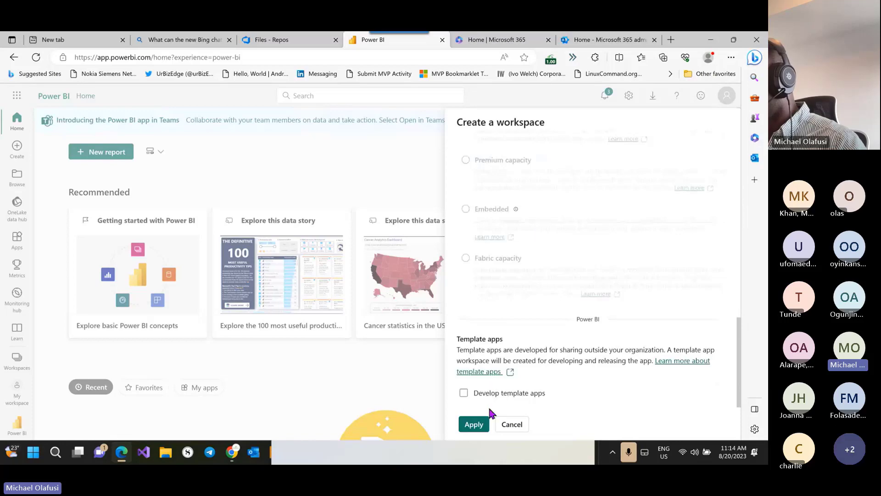
{"action": "left_click", "coordinate": [467, 426]}
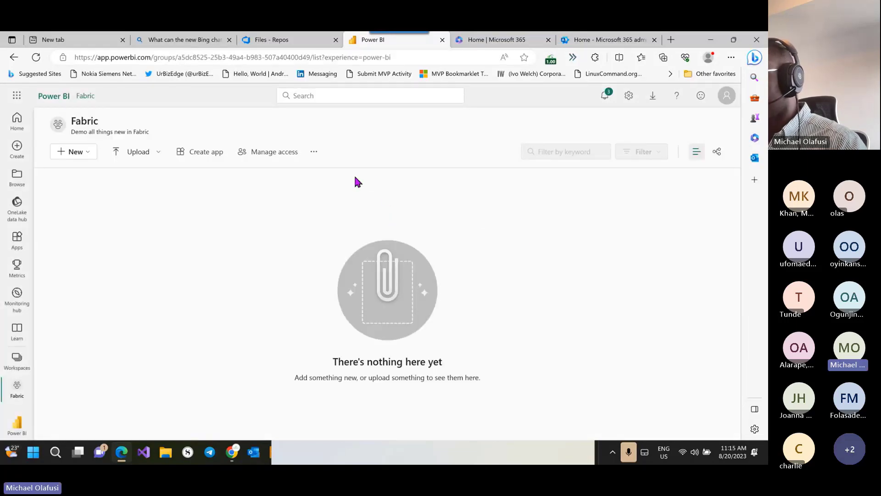
{"action": "left_click", "coordinate": [314, 153]}
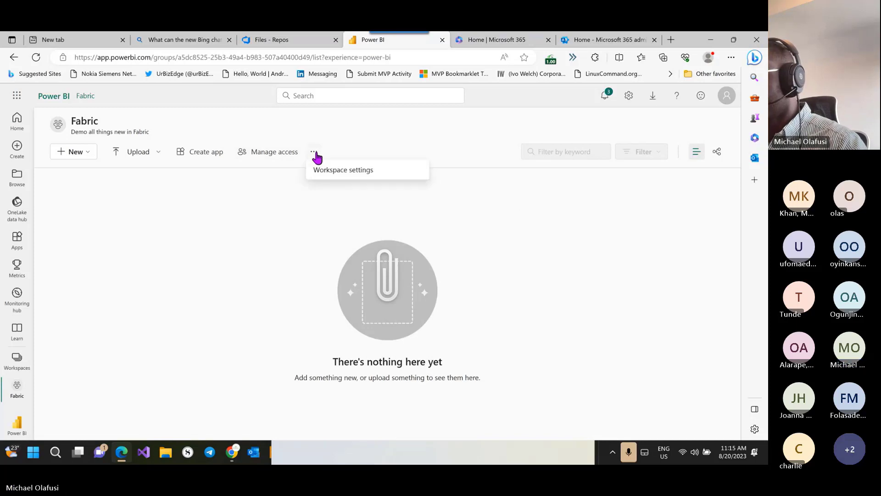
Step: Open the Fabric workspace settings and review the Git integration and Premium license pages
{"action": "left_click", "coordinate": [349, 172]}
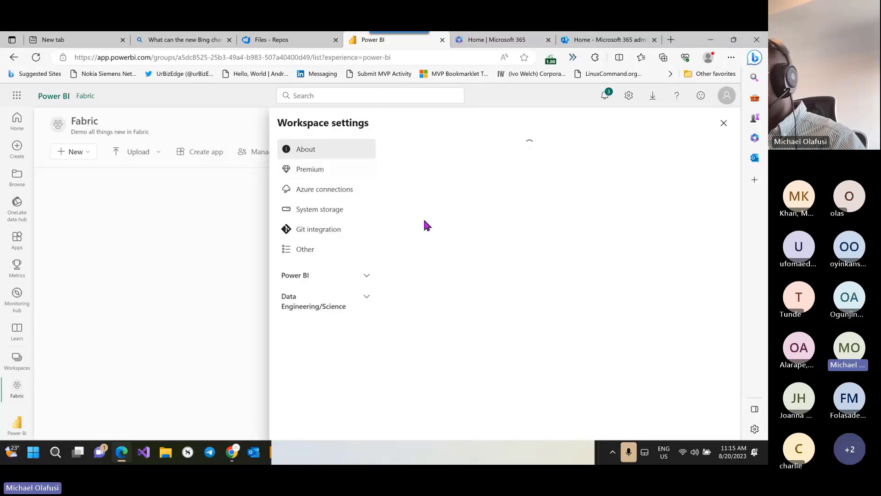
{"action": "key", "text": "alt+Tab"}
{"action": "key", "text": "alt+Tab"}
{"action": "key", "text": "alt+Tab"}
{"action": "key", "text": "alt+Tab"}
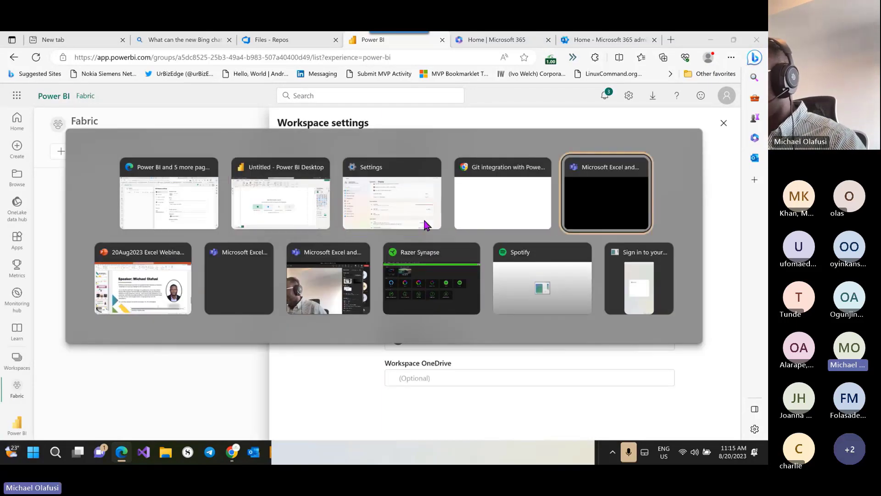
{"action": "key", "text": "Escape"}
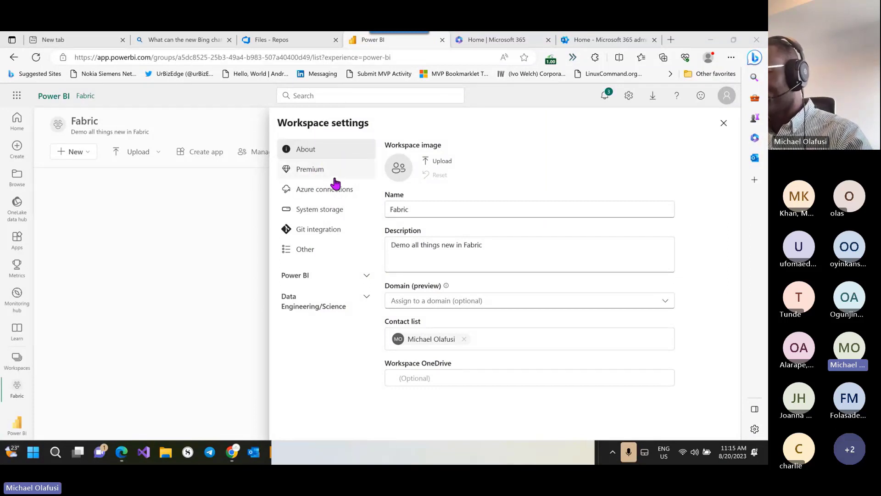
{"action": "left_click", "coordinate": [321, 231]}
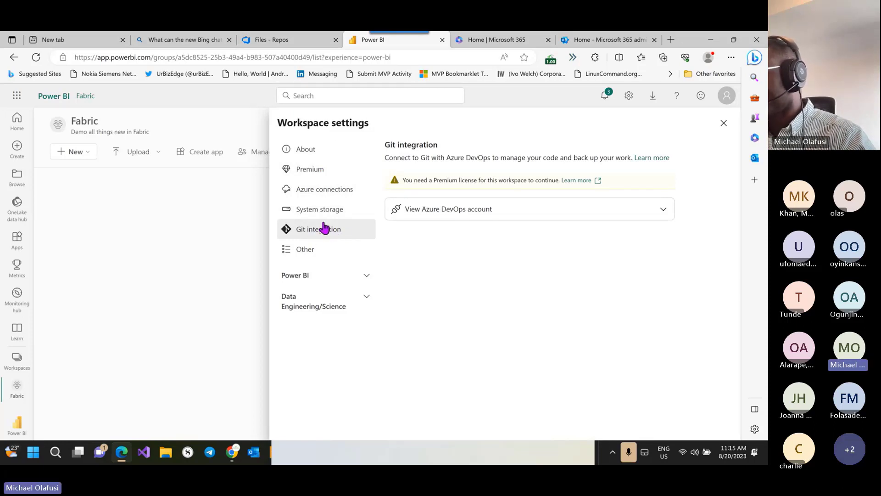
{"action": "left_click", "coordinate": [313, 173]}
{"action": "scroll", "coordinate": [453, 234], "scroll_direction": "down", "scroll_amount": 2}
{"action": "scroll", "coordinate": [453, 234], "scroll_direction": "up", "scroll_amount": 2}
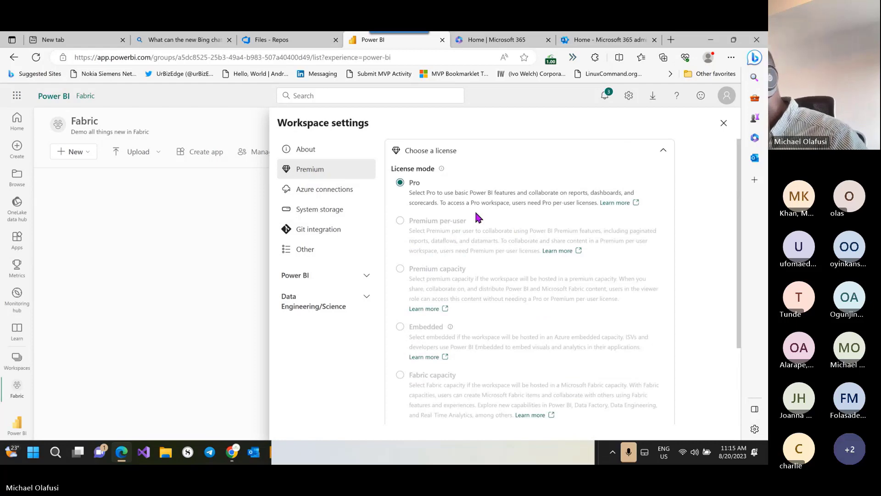
{"action": "scroll", "coordinate": [509, 213], "scroll_direction": "down", "scroll_amount": 3}
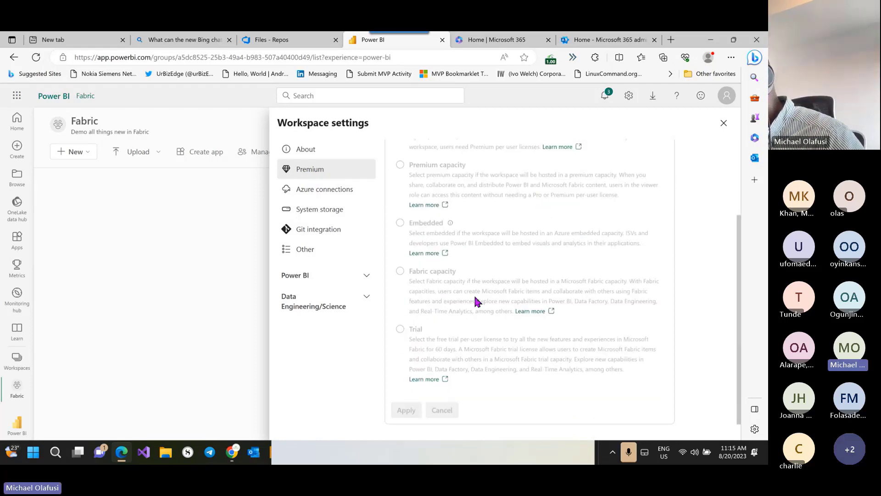
{"action": "scroll", "coordinate": [429, 243], "scroll_direction": "up", "scroll_amount": 3}
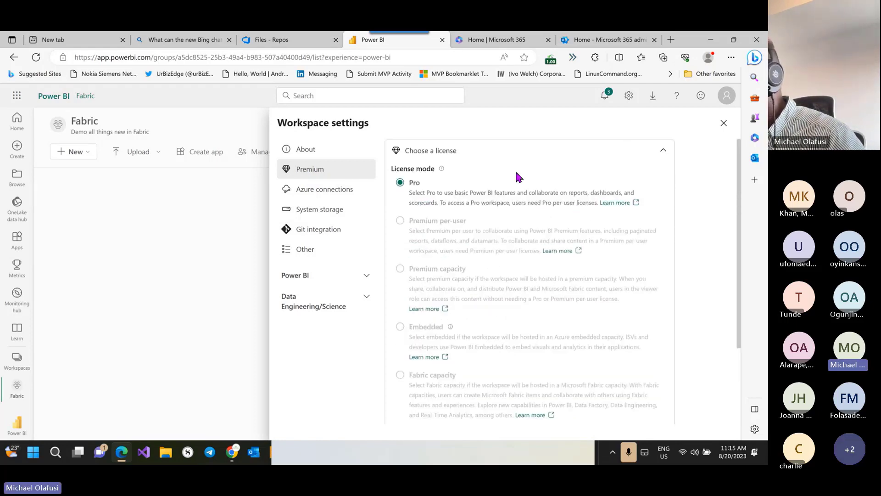
{"action": "left_click", "coordinate": [316, 233]}
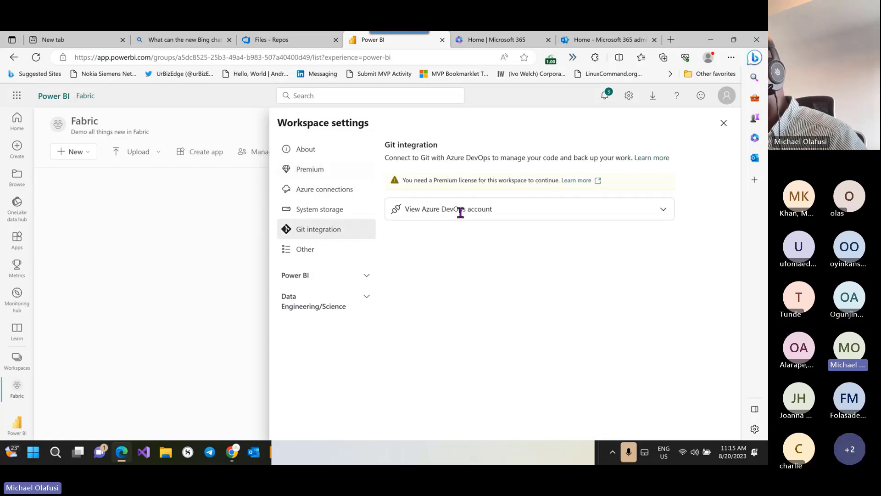
{"action": "left_click", "coordinate": [591, 182]}
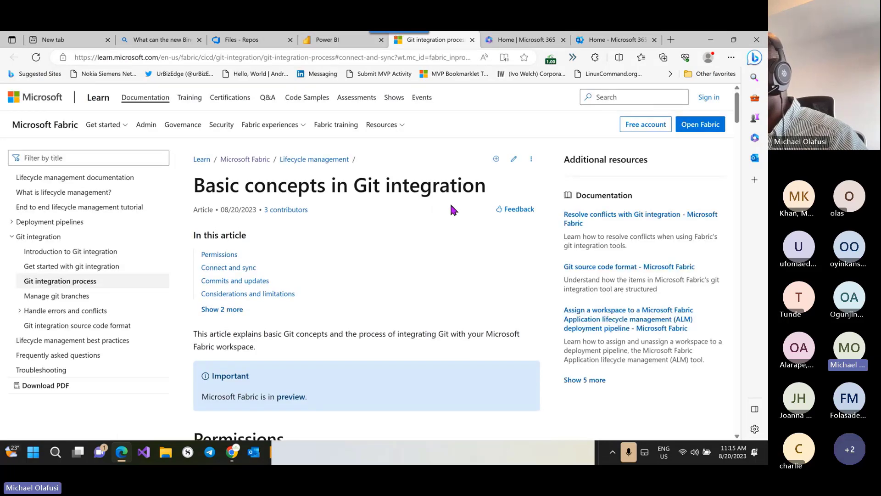
{"action": "scroll", "coordinate": [344, 206], "scroll_direction": "down", "scroll_amount": 3}
{"action": "scroll", "coordinate": [345, 209], "scroll_direction": "down", "scroll_amount": 2}
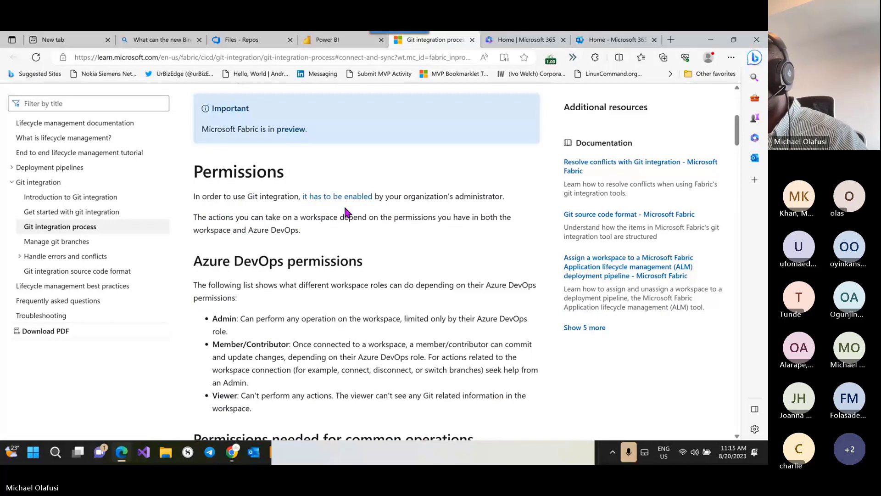
{"action": "scroll", "coordinate": [346, 212], "scroll_direction": "down", "scroll_amount": 18}
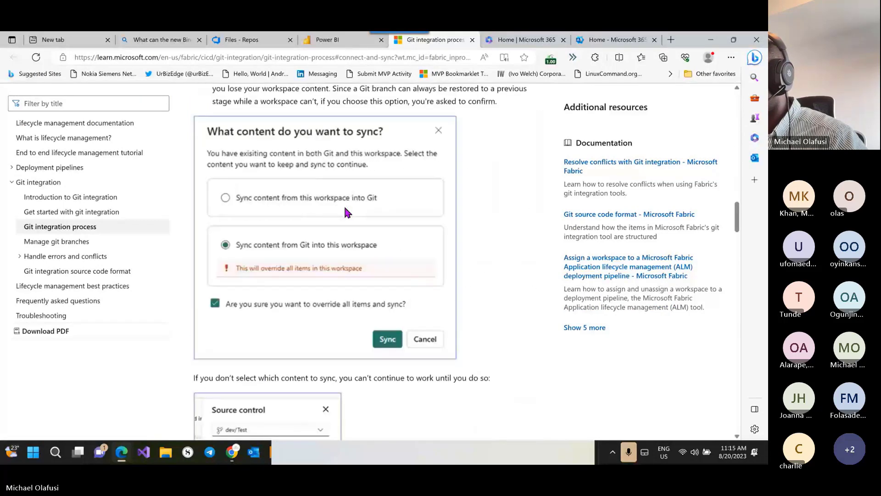
{"action": "scroll", "coordinate": [345, 209], "scroll_direction": "down", "scroll_amount": 10}
{"action": "left_click", "coordinate": [349, 44]}
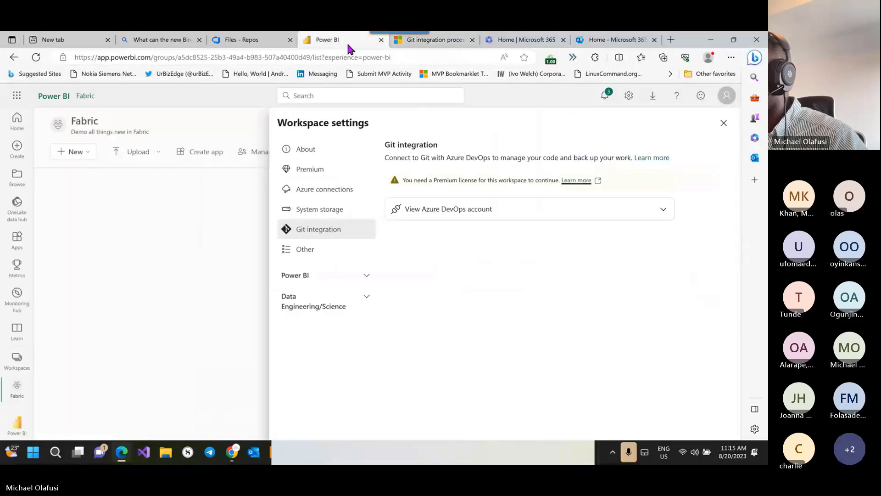
Step: Close the workspace settings and clear all notifications
{"action": "left_click", "coordinate": [170, 229]}
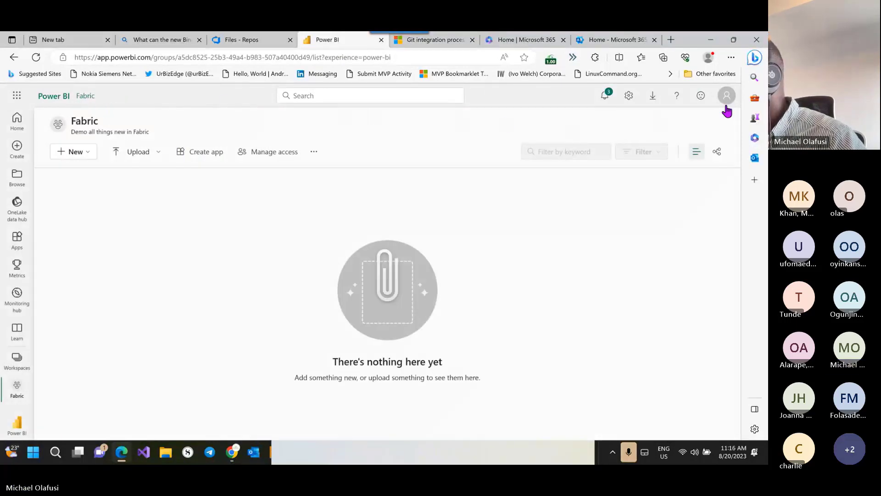
{"action": "left_click", "coordinate": [606, 97]}
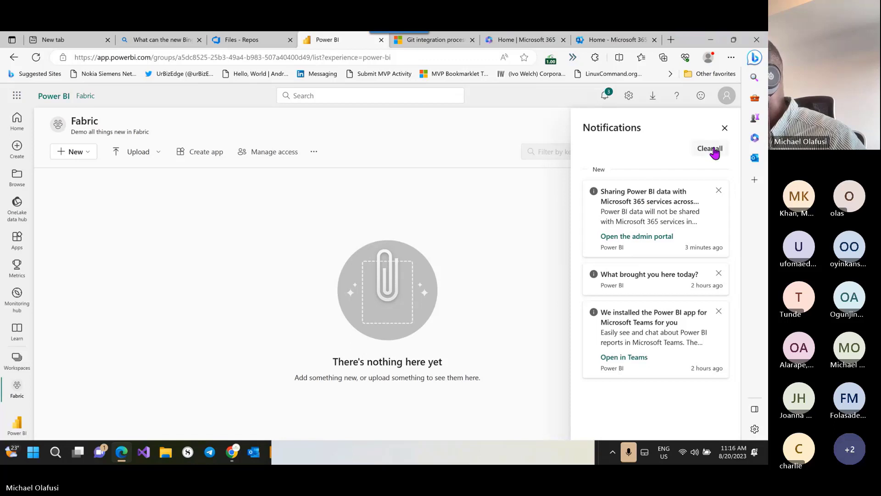
{"action": "left_click", "coordinate": [724, 128]}
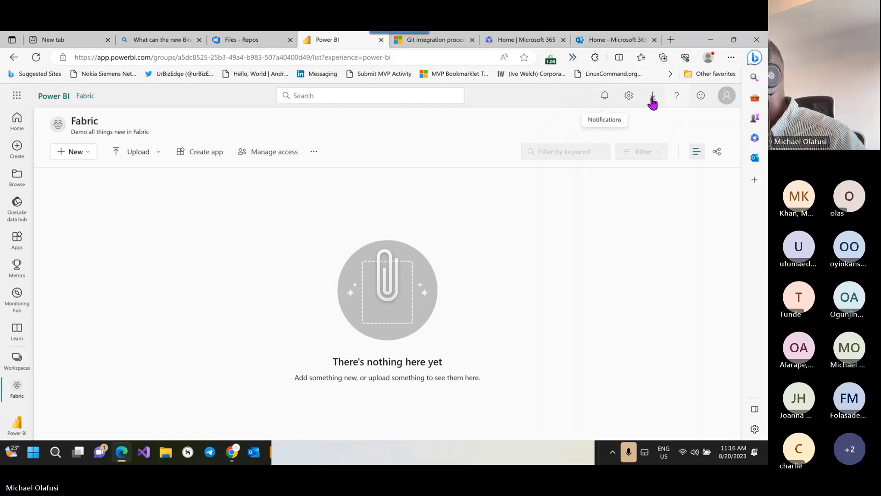
Step: Start the free Microsoft Fabric trial from the account menu and confirm the upgrade
{"action": "left_click", "coordinate": [726, 97]}
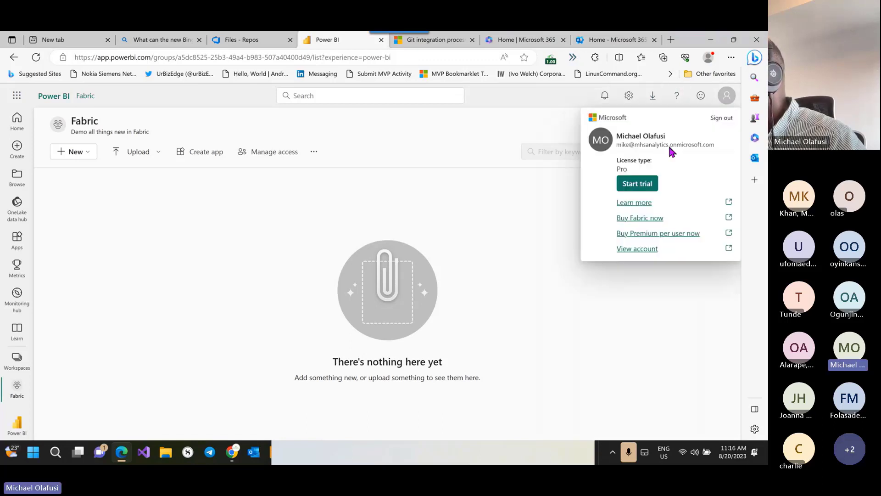
{"action": "left_click", "coordinate": [648, 191]}
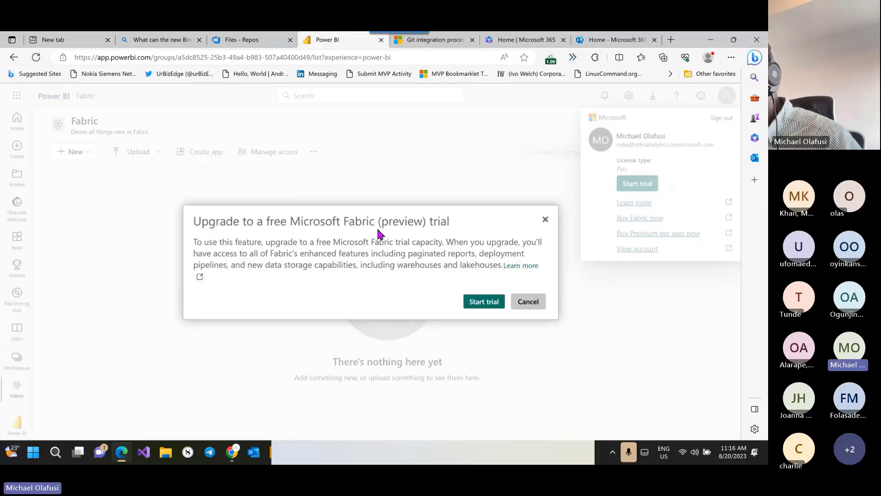
{"action": "left_click", "coordinate": [485, 301]}
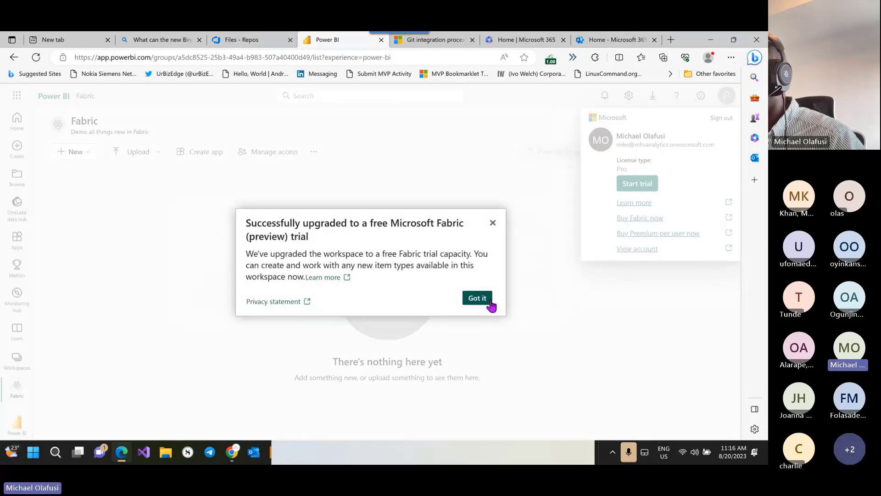
{"action": "left_click", "coordinate": [489, 302]}
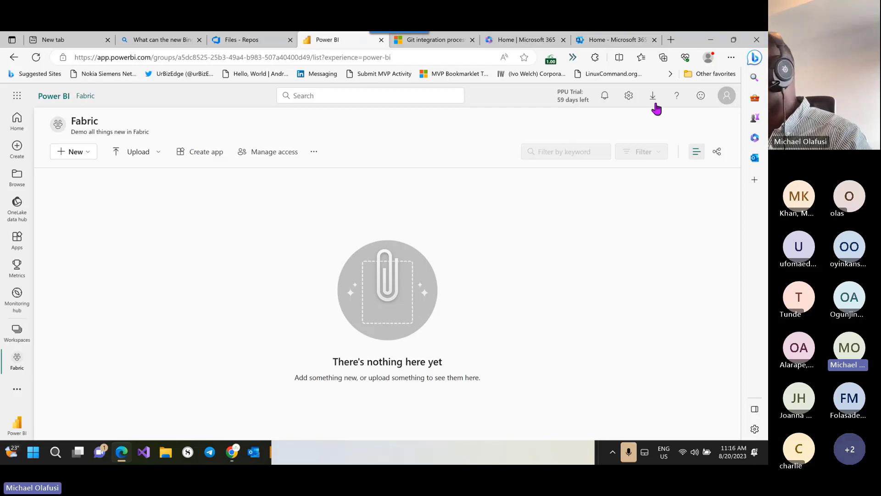
Step: Check the account's trial status, then open the Fabric workspace's Premium settings
{"action": "left_click", "coordinate": [727, 96]}
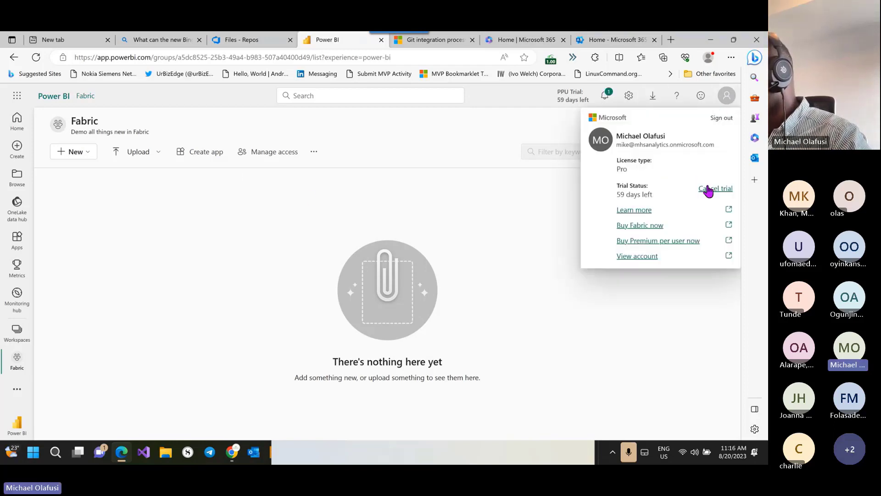
{"action": "left_click", "coordinate": [475, 219]}
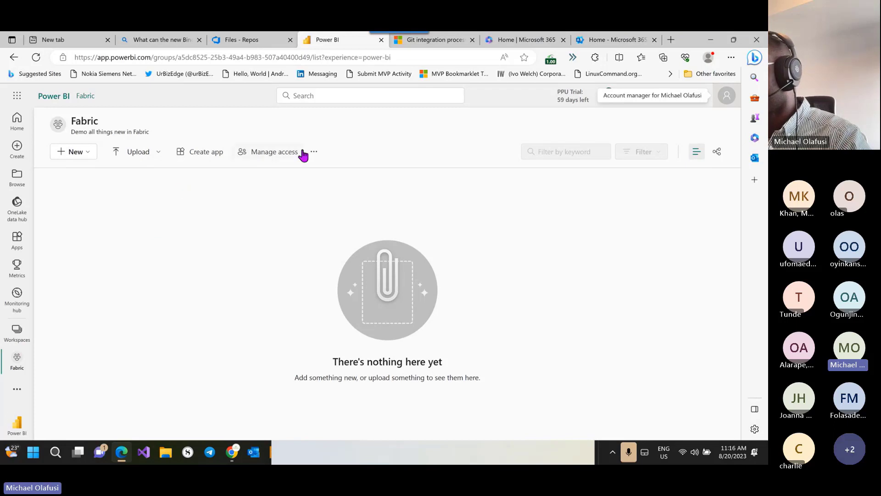
{"action": "left_click", "coordinate": [313, 152]}
{"action": "left_click", "coordinate": [335, 170]}
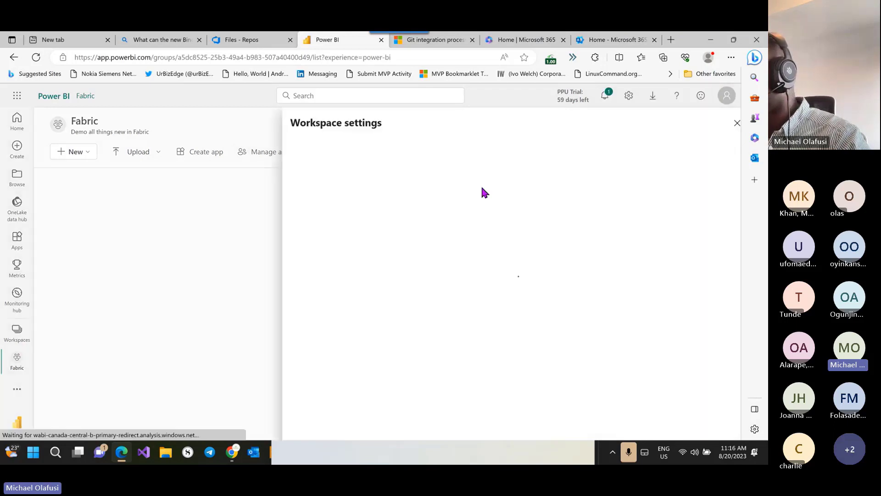
{"action": "left_click", "coordinate": [309, 170]}
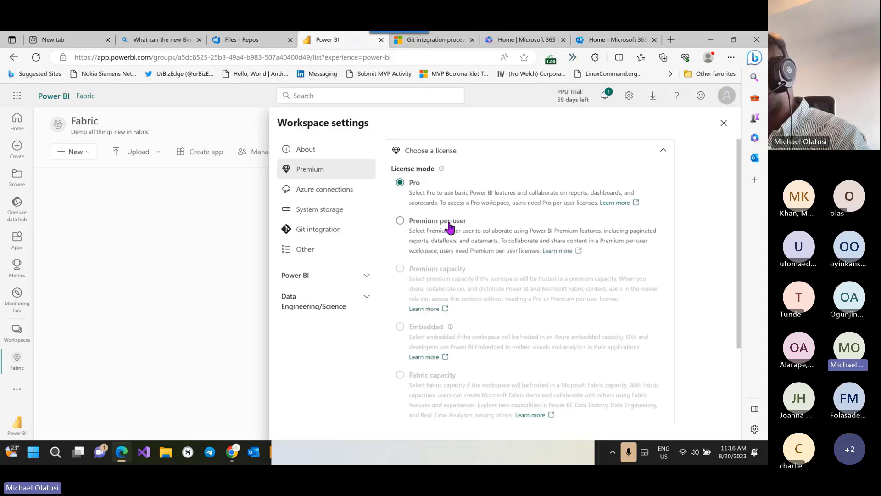
Step: Switch the license mode to Premium per-user, apply and confirm, then view Git integration
{"action": "left_click", "coordinate": [400, 222]}
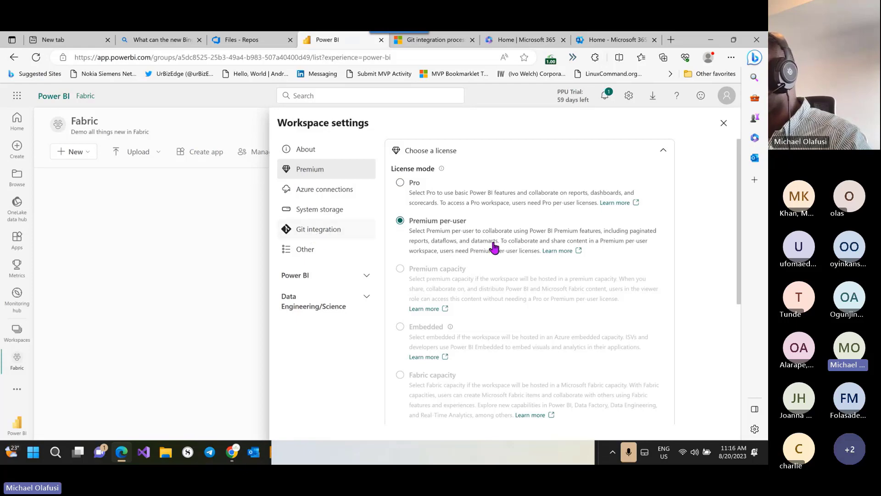
{"action": "scroll", "coordinate": [508, 248], "scroll_direction": "down", "scroll_amount": 5}
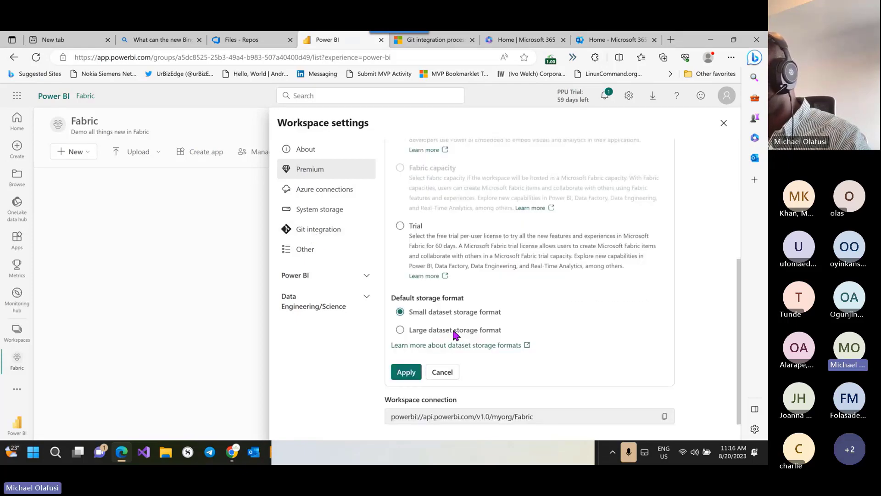
{"action": "left_click", "coordinate": [406, 372]}
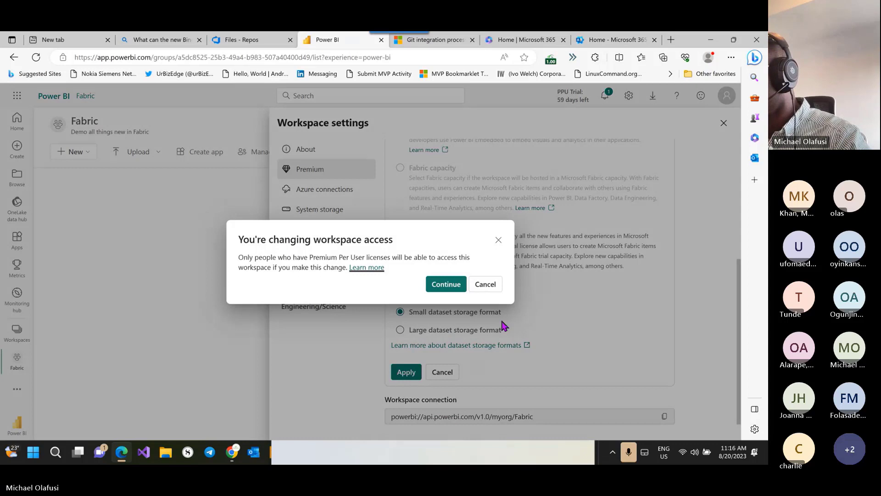
{"action": "left_click", "coordinate": [445, 289]}
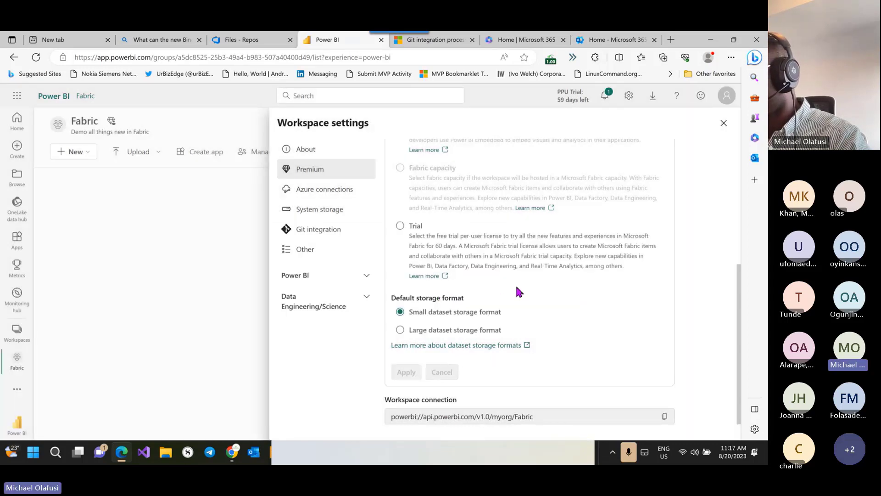
{"action": "left_click", "coordinate": [323, 230]}
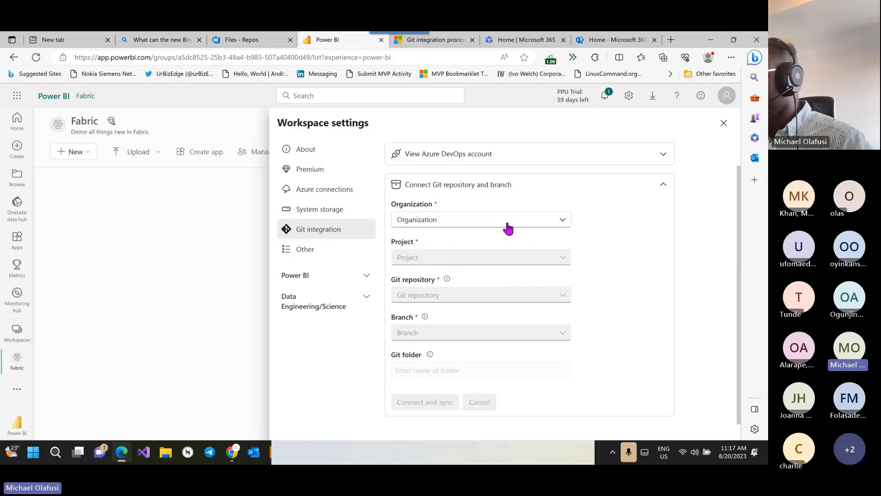
{"action": "left_click", "coordinate": [521, 220]}
{"action": "left_click", "coordinate": [629, 221]}
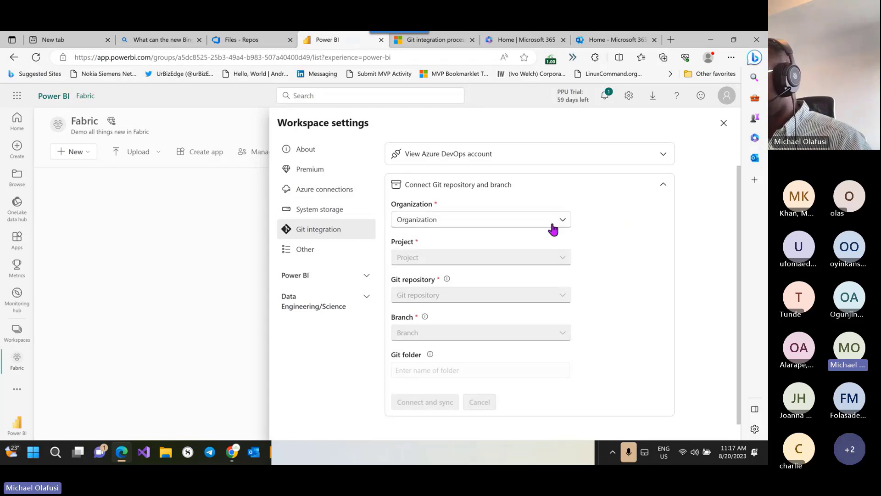
{"action": "left_click", "coordinate": [434, 221]}
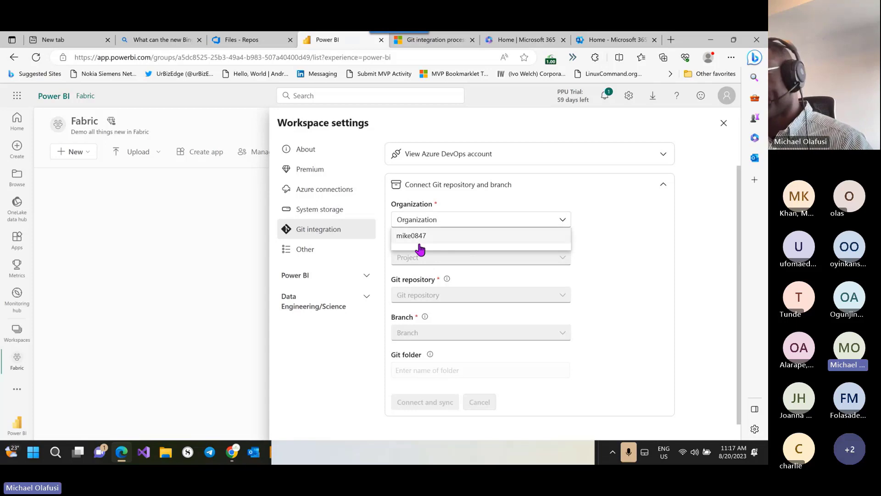
{"action": "left_click", "coordinate": [609, 236]}
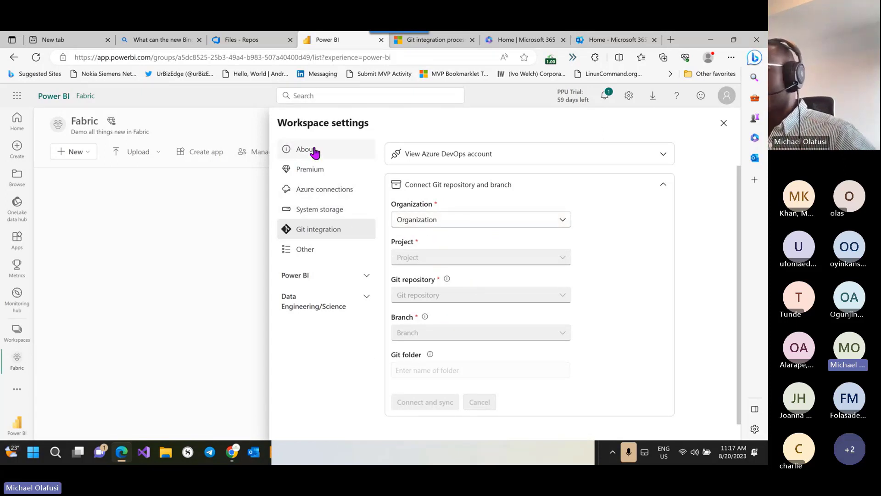
{"action": "left_click", "coordinate": [134, 262]}
{"action": "left_click", "coordinate": [18, 334]}
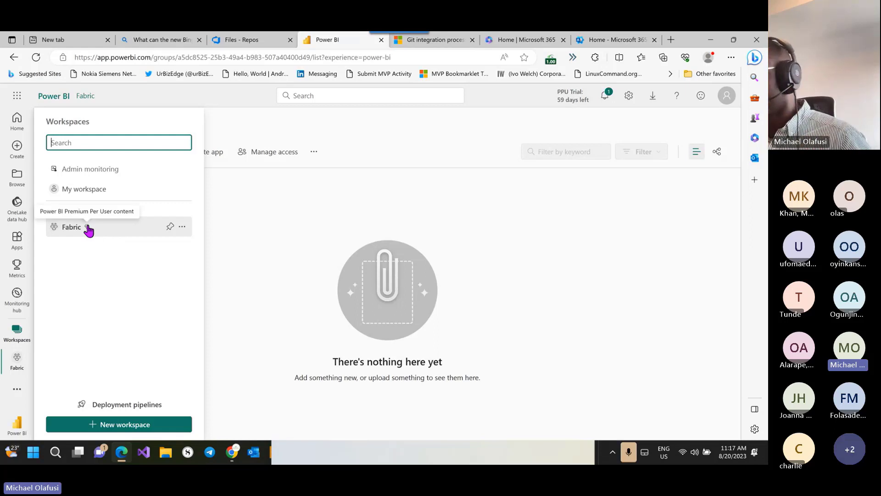
{"action": "left_click", "coordinate": [244, 212]}
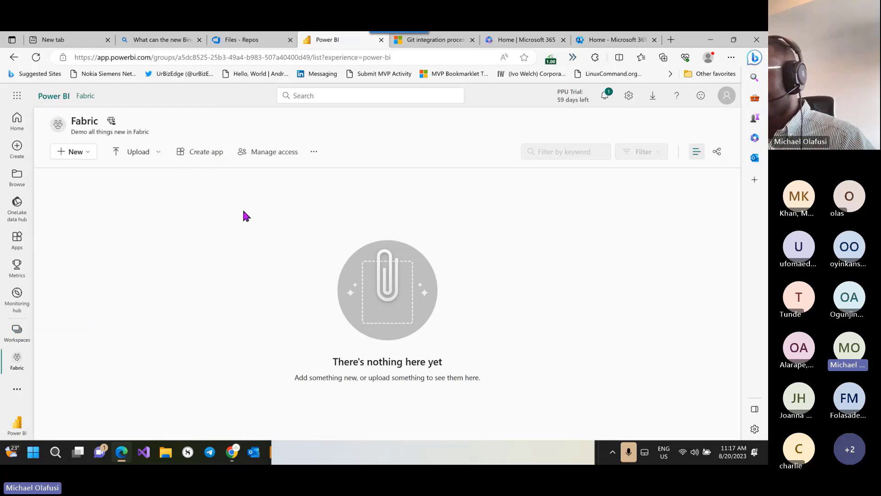
{"action": "left_click", "coordinate": [314, 152]}
{"action": "left_click", "coordinate": [342, 169]}
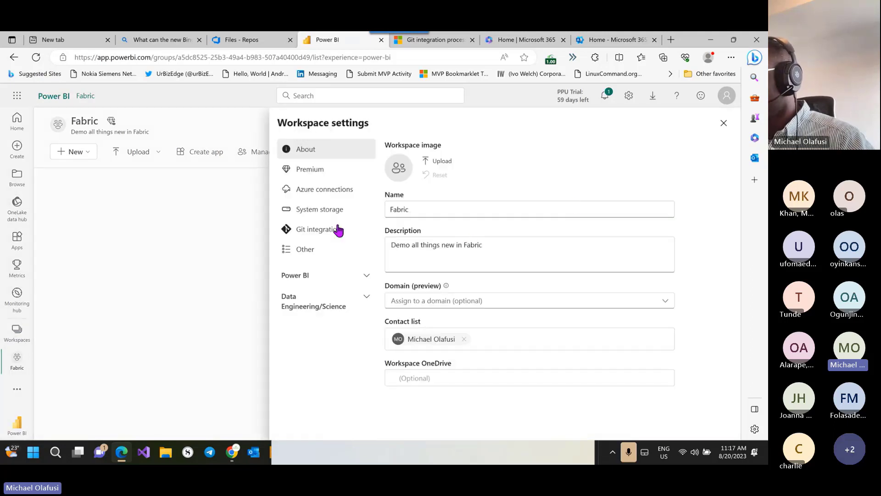
{"action": "left_click", "coordinate": [305, 234]}
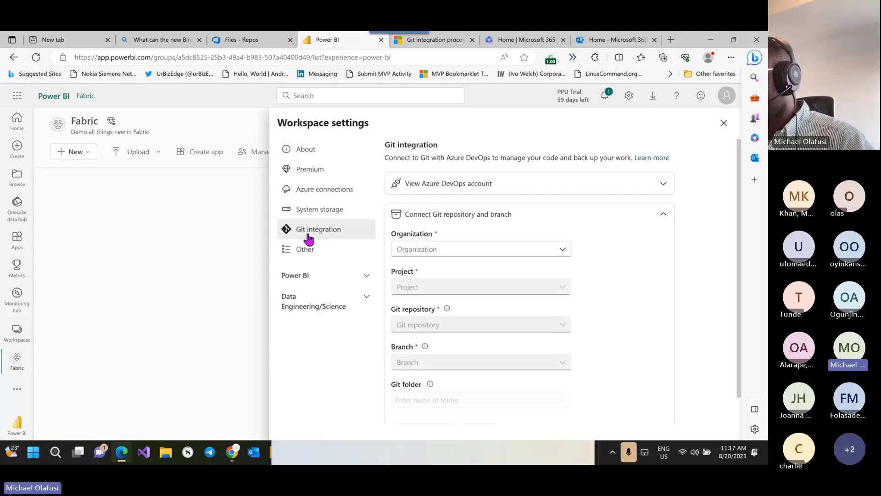
{"action": "left_click", "coordinate": [567, 251]}
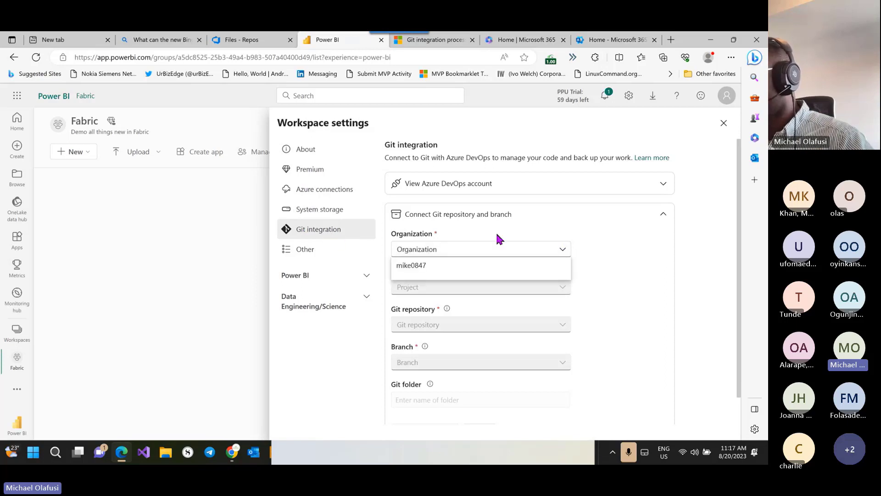
{"action": "left_click", "coordinate": [645, 279]}
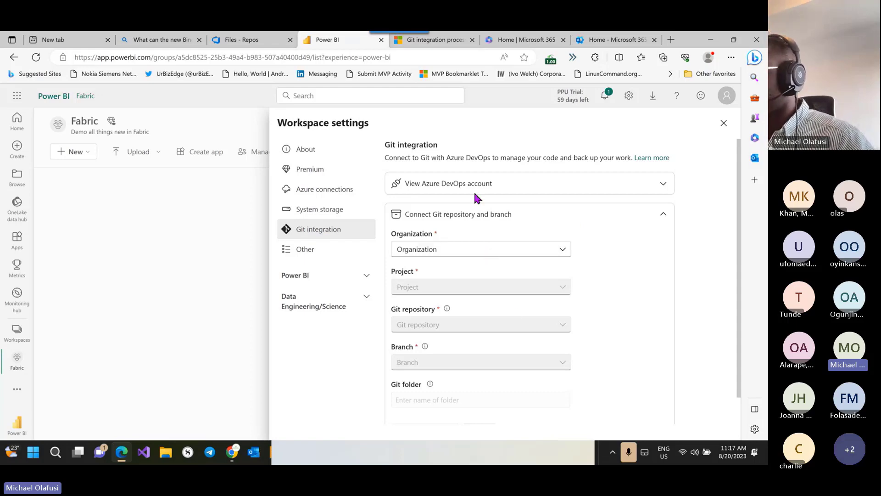
{"action": "left_click", "coordinate": [672, 40]}
Step: Load dev.azure.com to reach the Fabric projects home, then start a free sign-up in an InPrivate window
{"action": "type", "text": "dev"}
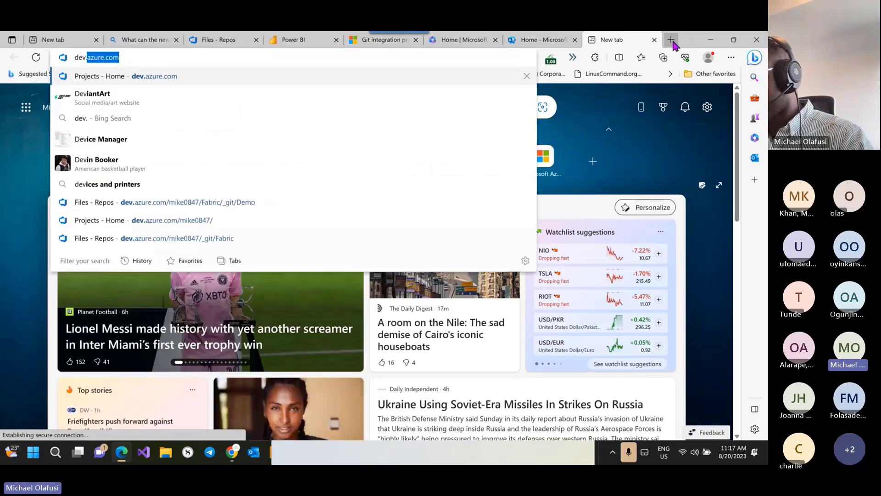
{"action": "type", "text": ".azure.com"}
{"action": "key", "text": "Return"}
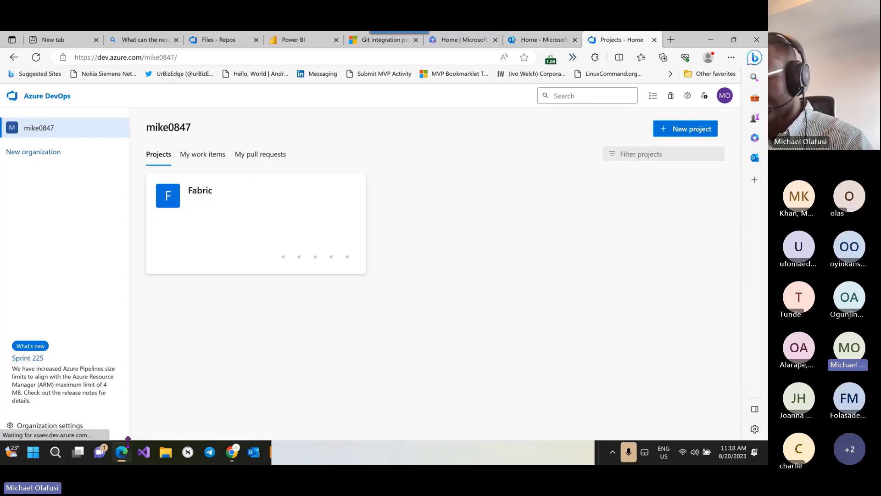
{"action": "left_click", "coordinate": [731, 57]}
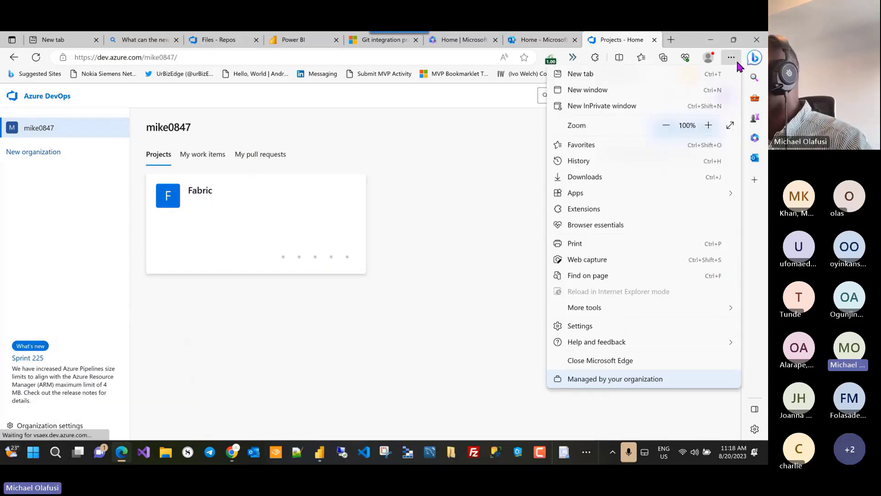
{"action": "left_click", "coordinate": [598, 108]}
{"action": "type", "text": "dev"}
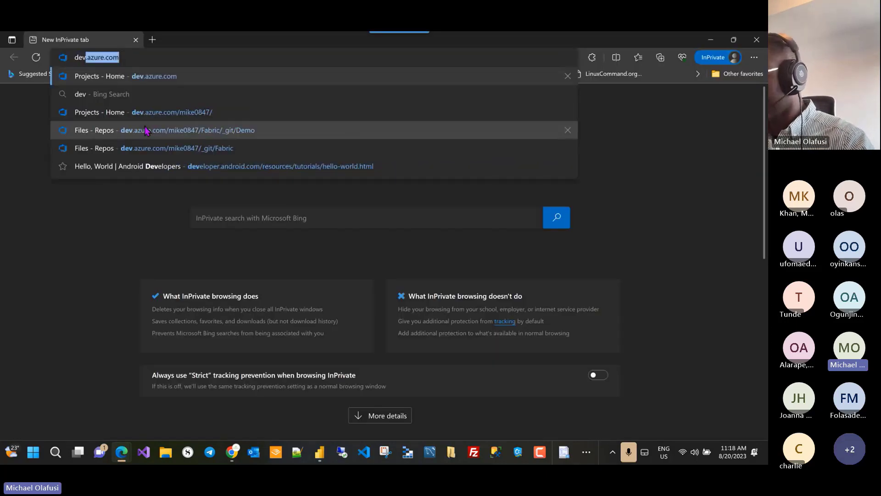
{"action": "key", "text": "Return"}
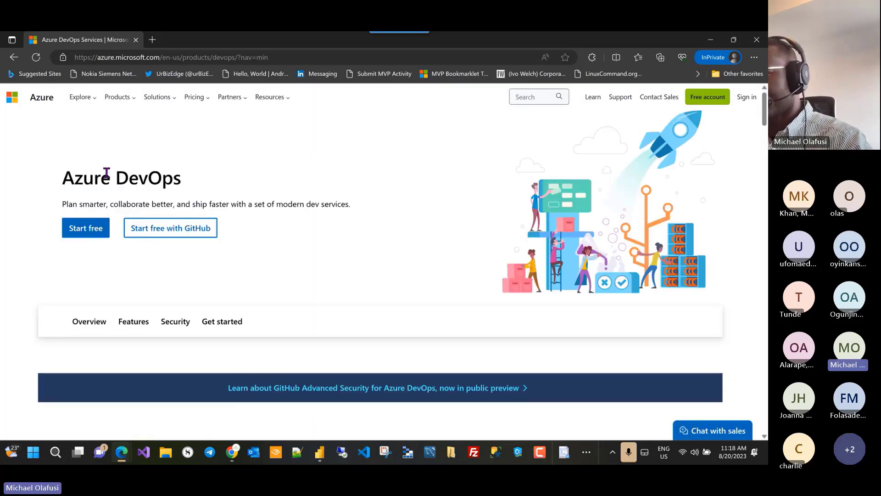
{"action": "left_click", "coordinate": [87, 236]}
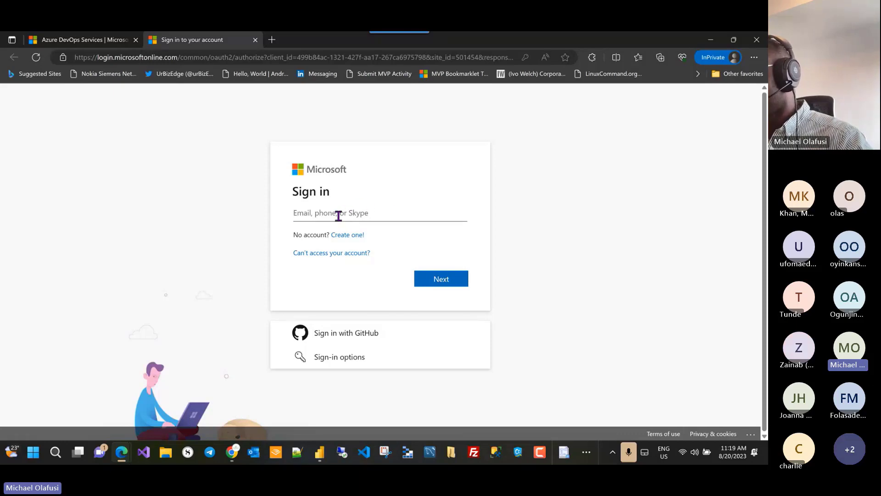
{"action": "key", "text": "alt+Tab"}
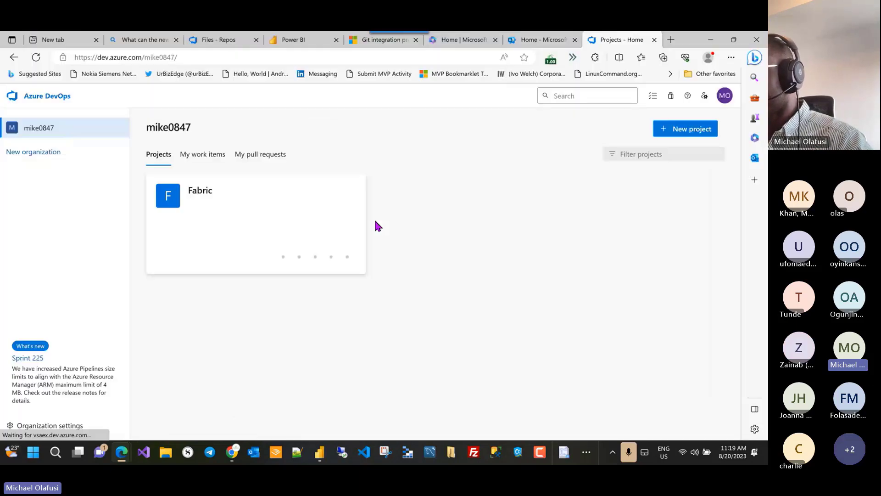
Step: In Power BI's Git integration settings, list the Azure DevOps organizations and view the account's trial details
{"action": "left_click", "coordinate": [299, 40]}
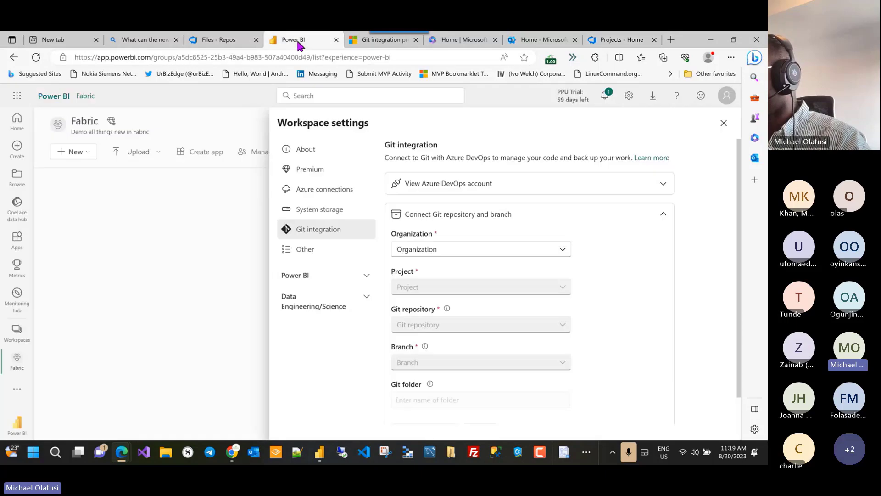
{"action": "left_click", "coordinate": [561, 249]}
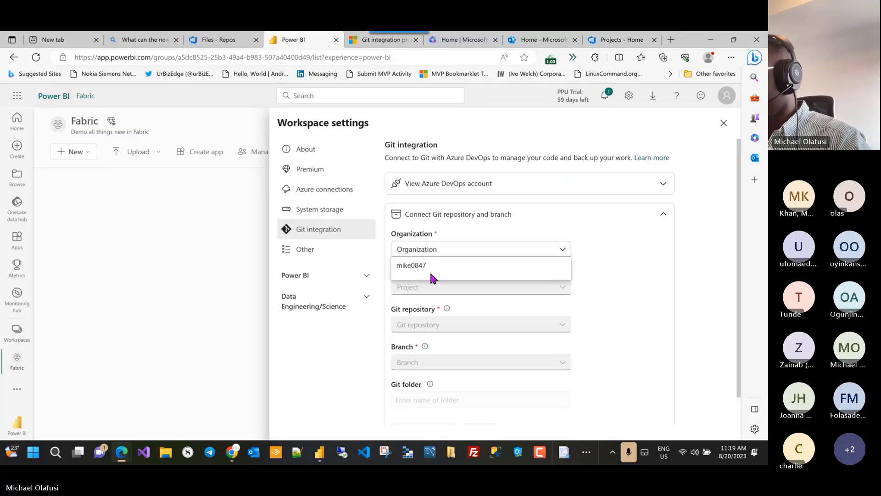
{"action": "left_click", "coordinate": [725, 97]}
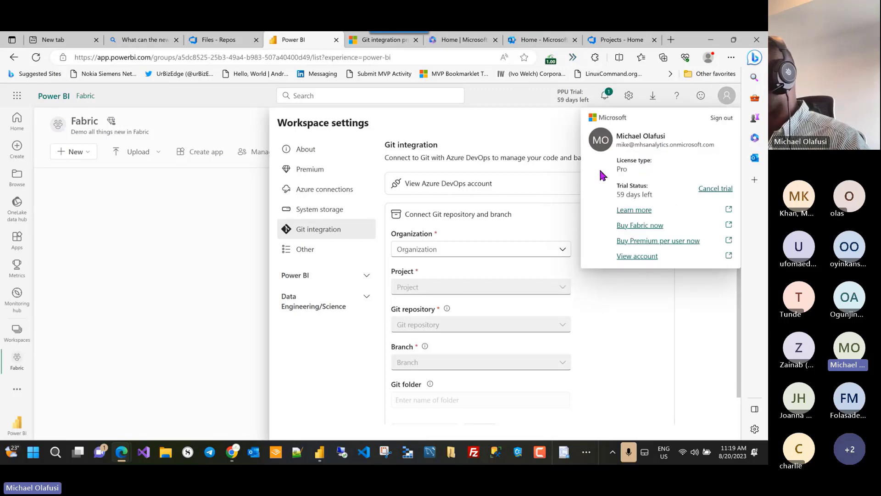
{"action": "key", "text": "alt+Tab"}
Step: Choose the Azure DevOps organization in Power BI's Git connection form
{"action": "left_click", "coordinate": [284, 156]}
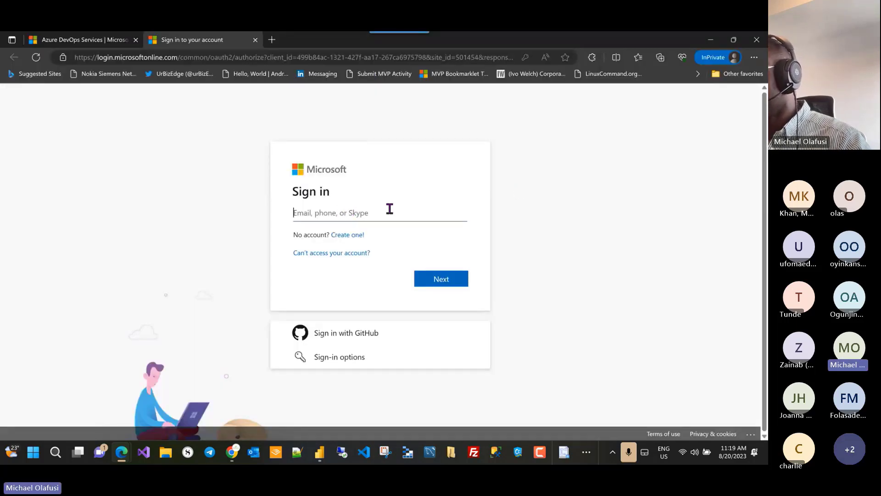
{"action": "key", "text": "alt+Tab"}
{"action": "left_click", "coordinate": [487, 246]}
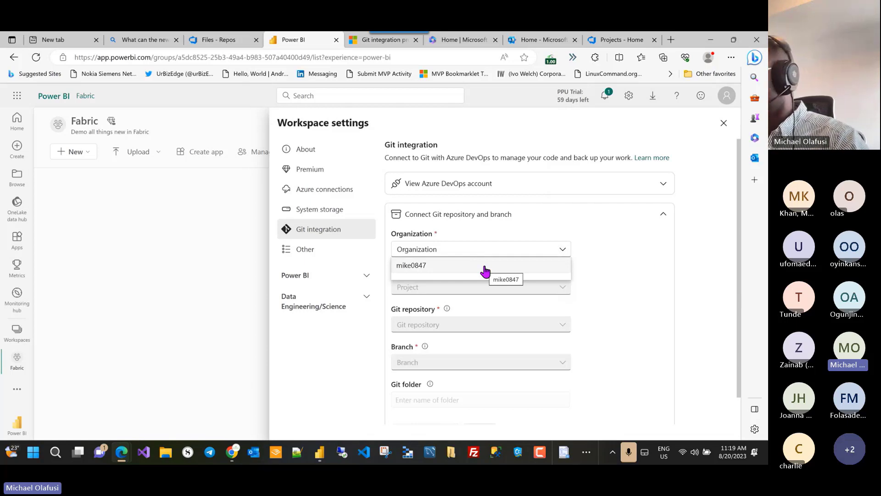
{"action": "left_click", "coordinate": [610, 261]}
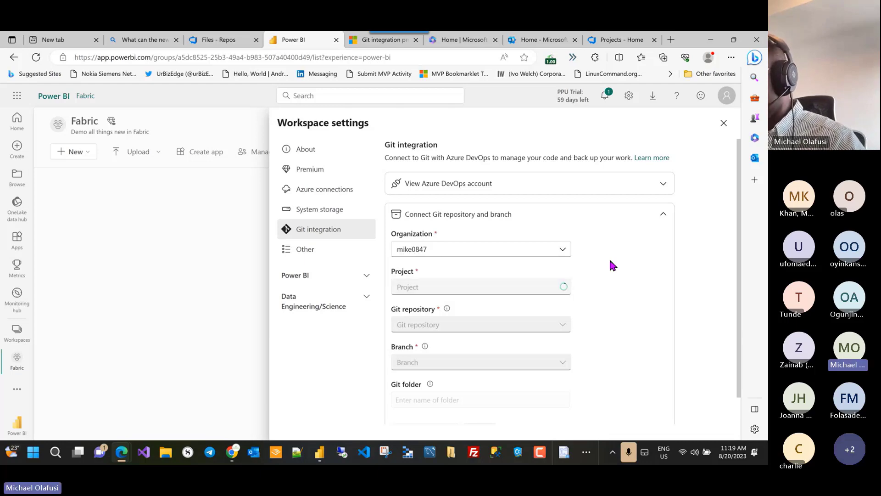
{"action": "key", "text": "alt+Tab"}
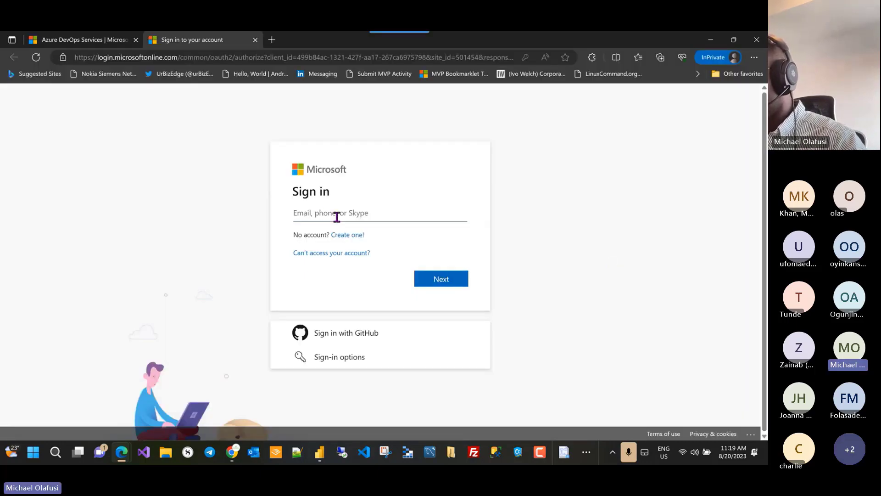
{"action": "key", "text": "alt+Tab"}
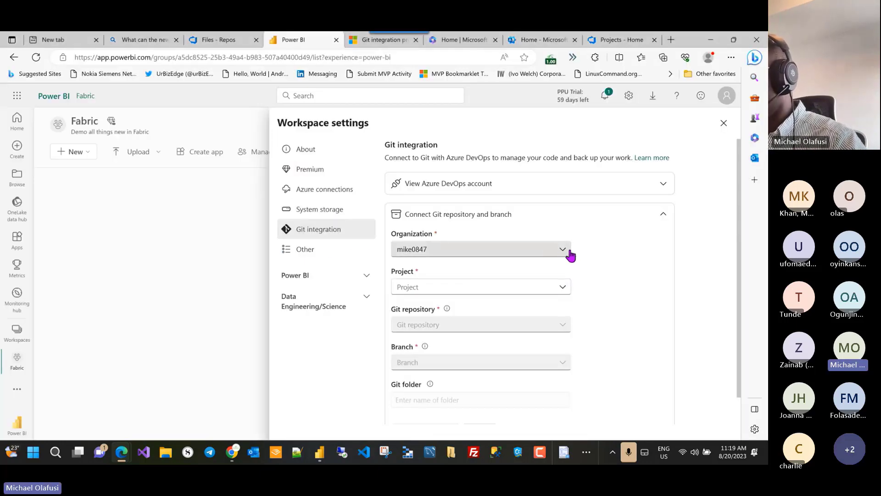
{"action": "key", "text": "alt+Tab"}
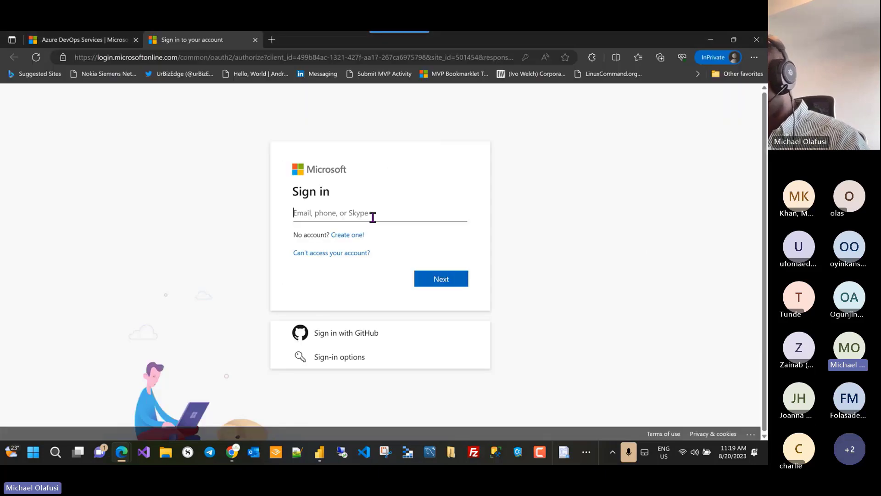
Step: Sign in to the private window's Microsoft page with the saved work account e-mail and password
{"action": "left_click", "coordinate": [366, 250]}
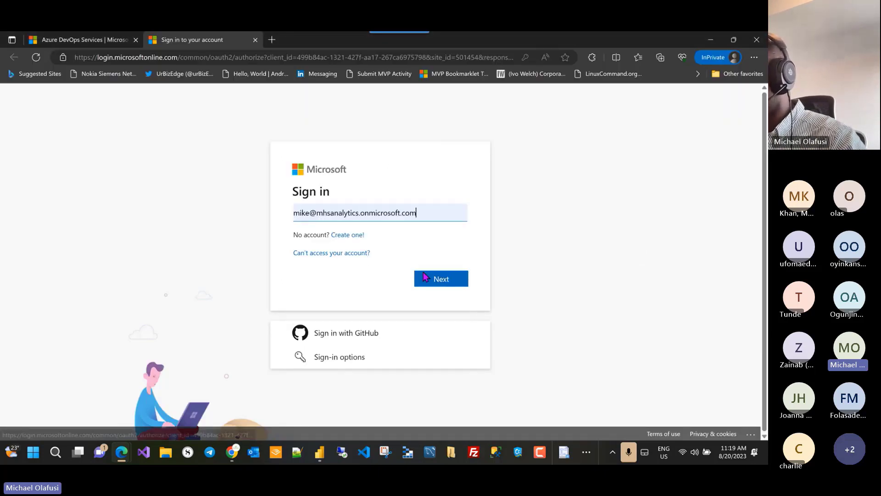
{"action": "left_click", "coordinate": [425, 276]}
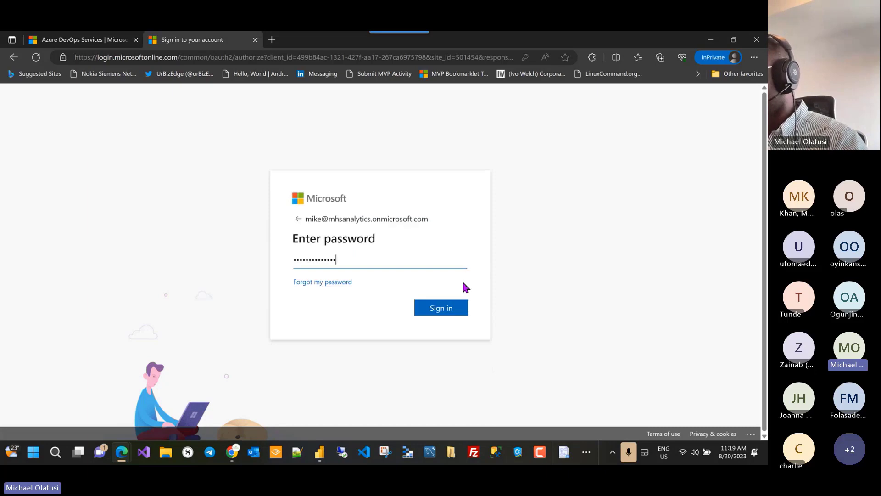
{"action": "left_click", "coordinate": [439, 307]}
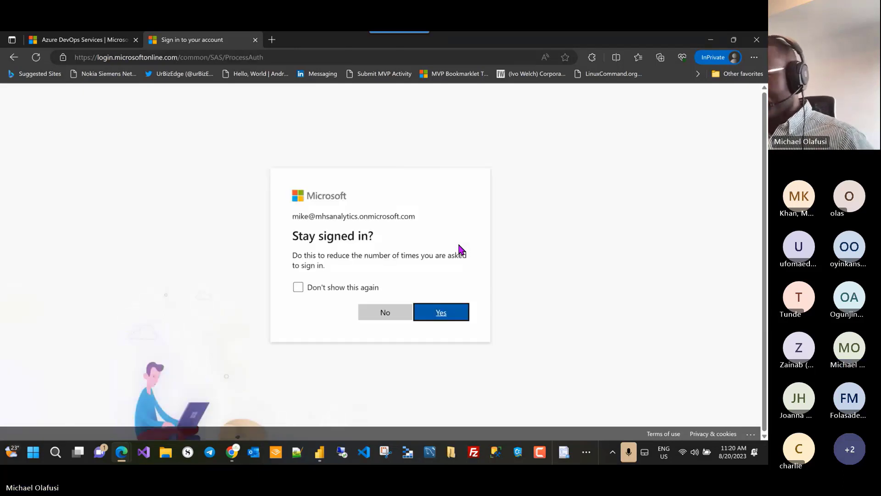
Step: Choose to stay signed in, then open the Fabric project's Summary page from the Projects home
{"action": "left_click", "coordinate": [441, 315]}
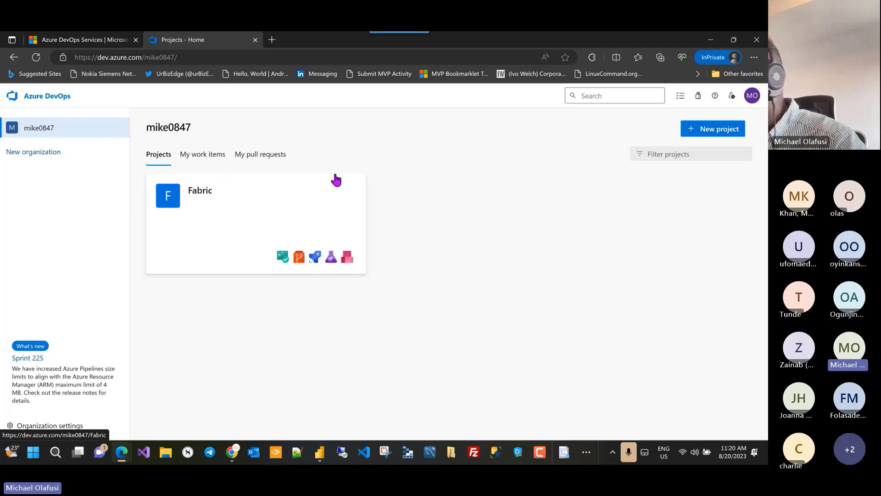
{"action": "right_click", "coordinate": [240, 200]}
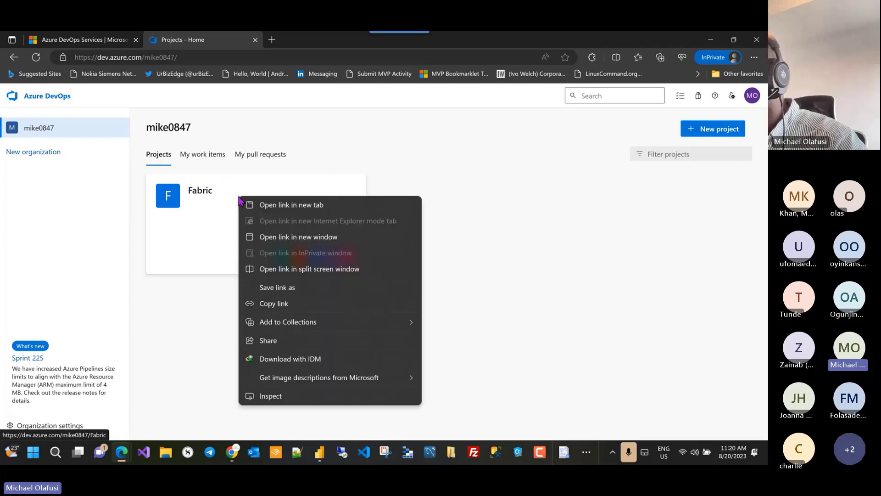
{"action": "left_click", "coordinate": [211, 201]}
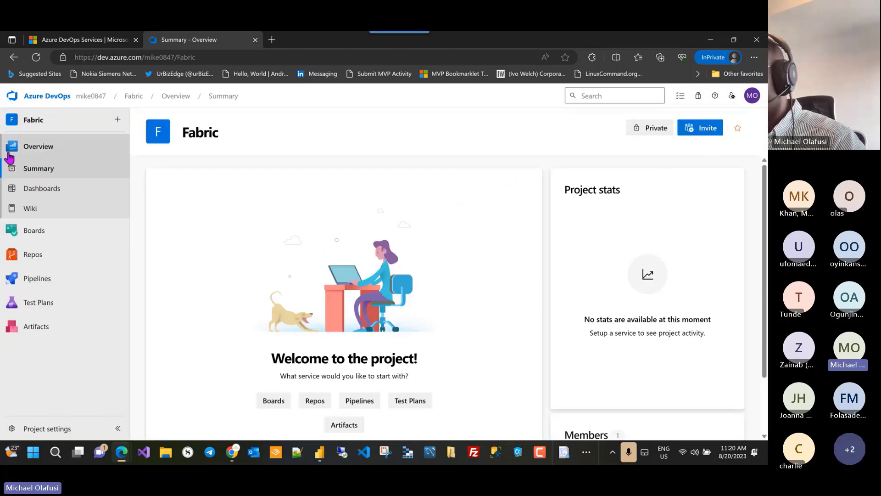
{"action": "left_click", "coordinate": [50, 99]}
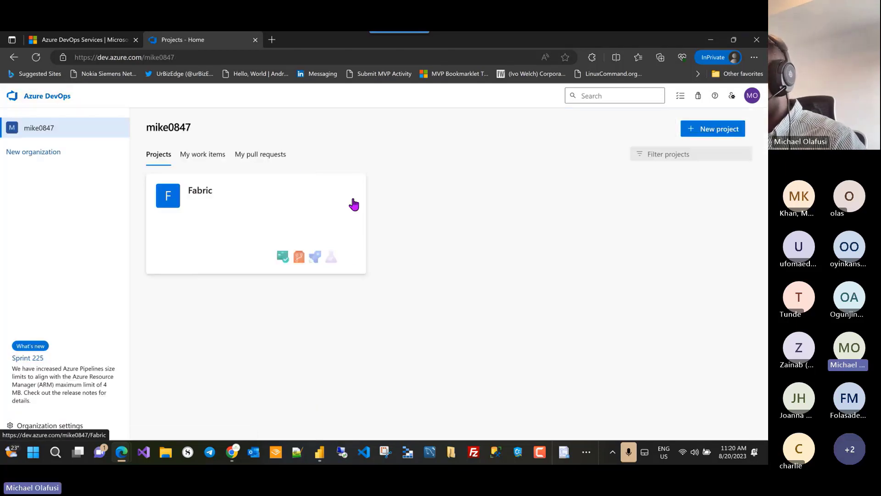
{"action": "left_click", "coordinate": [722, 134]}
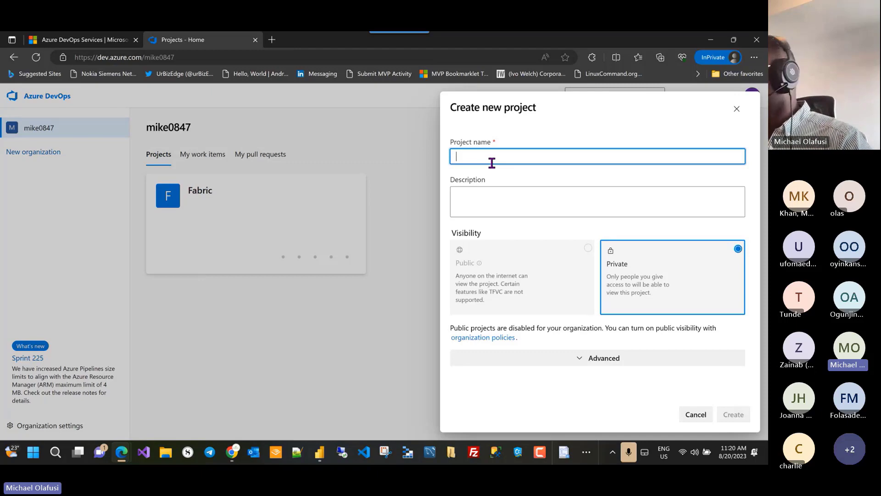
{"action": "left_click", "coordinate": [739, 110]}
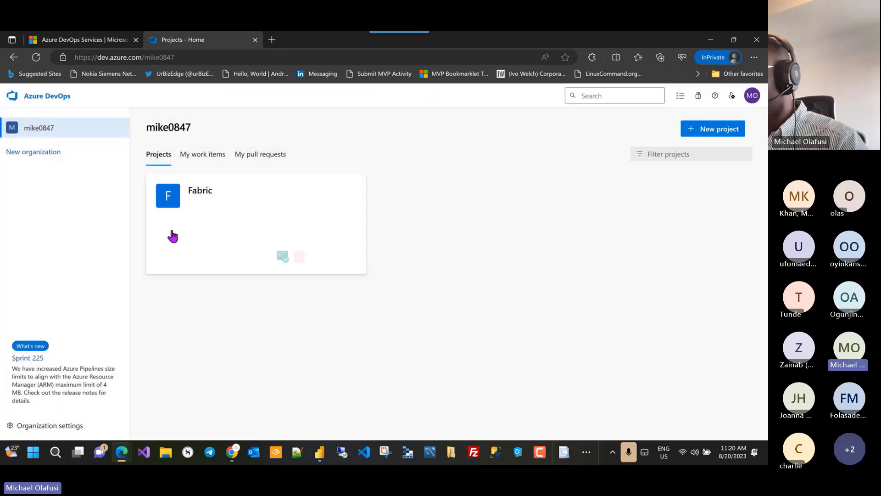
{"action": "left_click", "coordinate": [201, 207]}
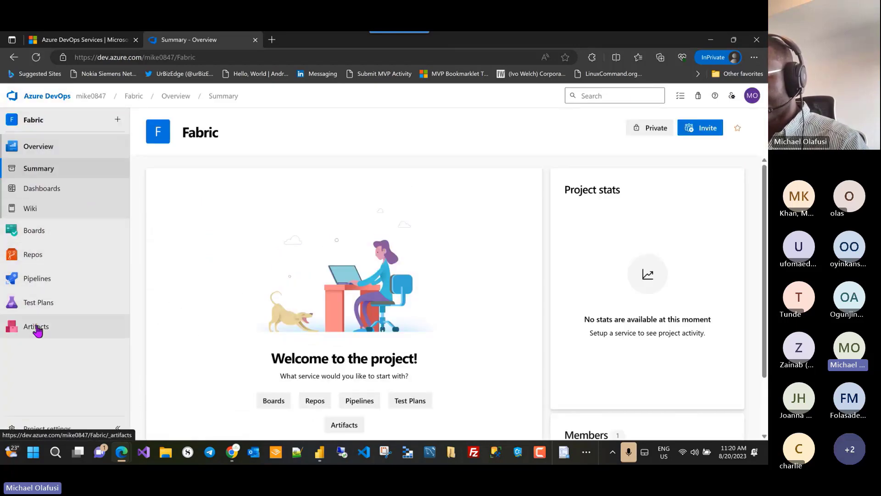
Step: Open the Fabric repository's Files view and select its HTTPS clone URL
{"action": "mouse_move", "coordinate": [42, 257]}
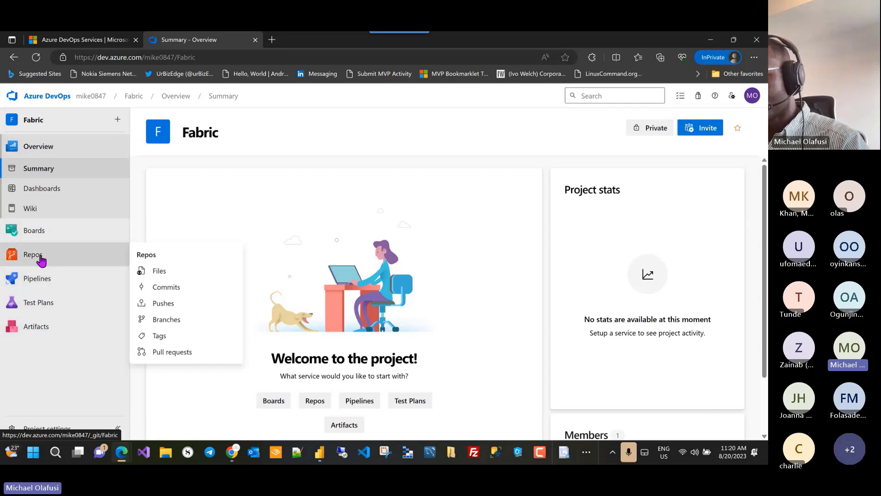
{"action": "left_click", "coordinate": [41, 257]}
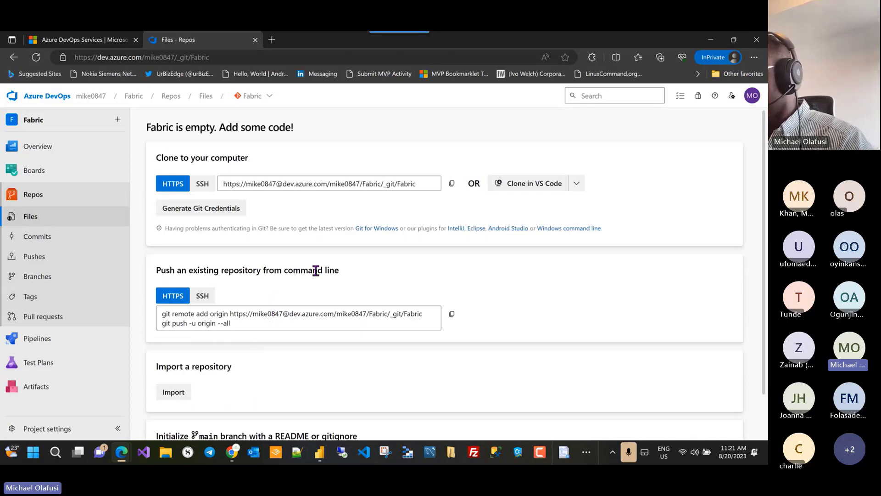
{"action": "left_click", "coordinate": [421, 185]}
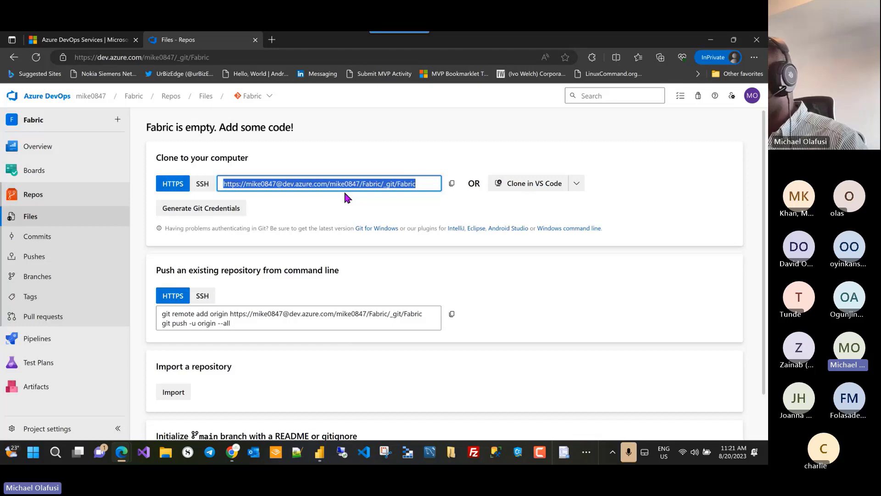
Step: Open the organization list in Power BI's Git form and select the domain in the Azure DevOps address
{"action": "key", "text": "alt+Tab"}
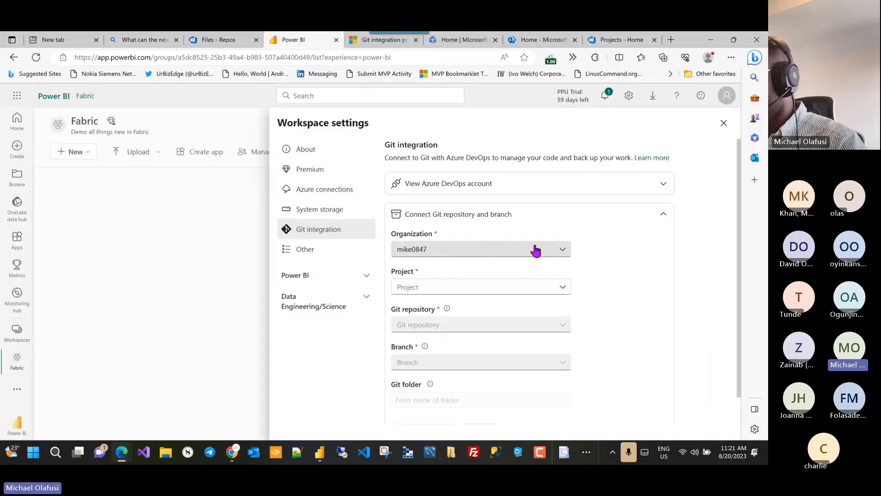
{"action": "key", "text": "alt+Tab"}
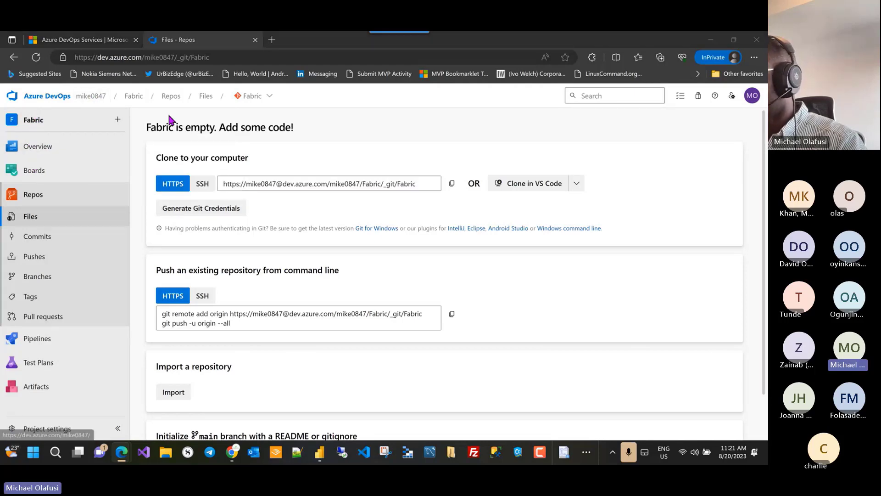
{"action": "key", "text": "alt+Tab"}
{"action": "left_click", "coordinate": [478, 249]}
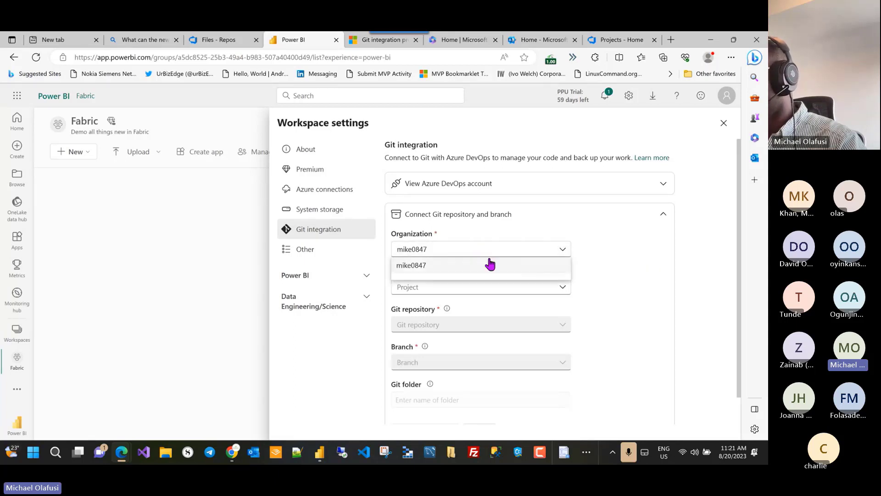
{"action": "key", "text": "alt+Tab"}
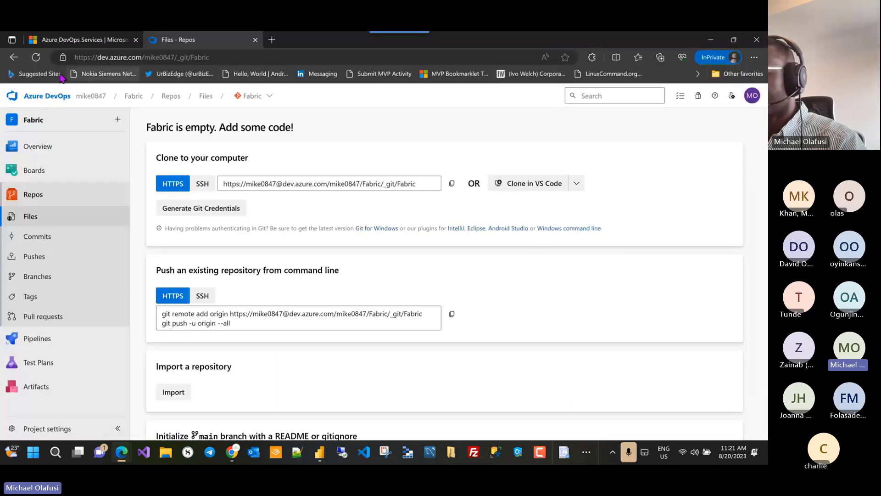
{"action": "left_click", "coordinate": [97, 56]}
{"action": "double_click", "coordinate": [97, 57]}
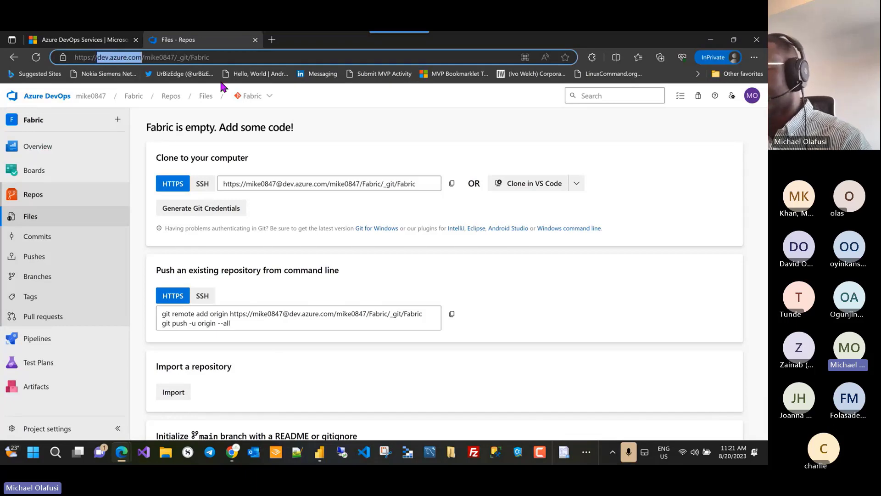
{"action": "key", "text": "alt+Tab"}
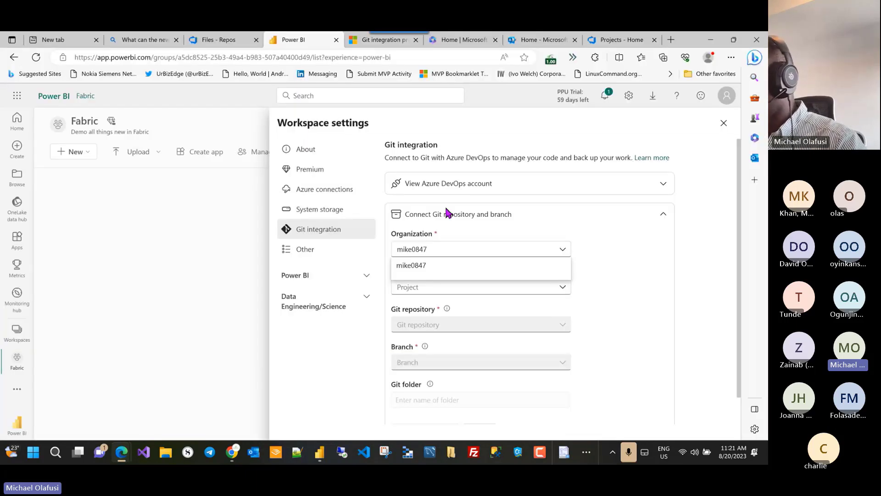
Step: In Power BI's Git form, set the organization, project Fabric and repository Fabric
{"action": "left_click", "coordinate": [474, 267]}
{"action": "left_click", "coordinate": [560, 288]}
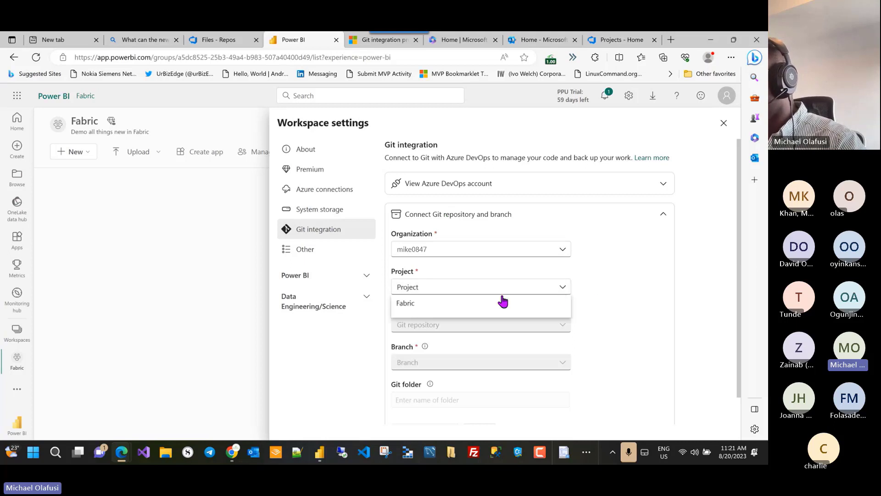
{"action": "left_click", "coordinate": [406, 303]}
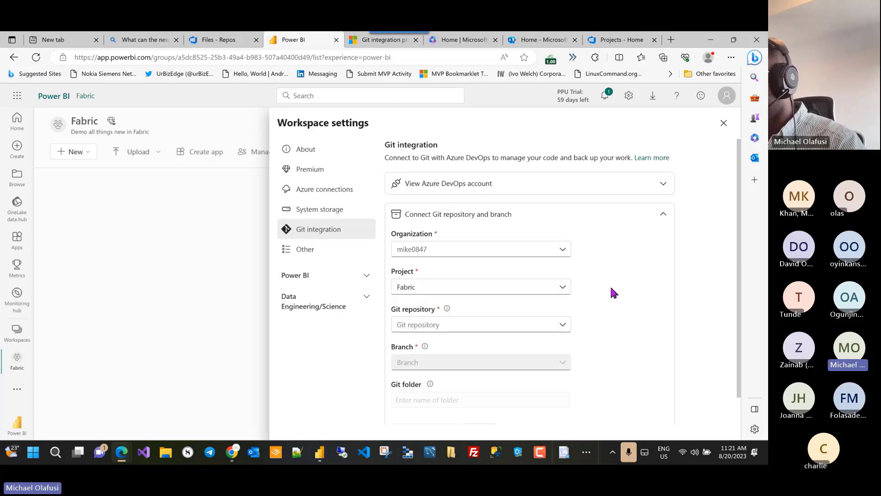
{"action": "left_click", "coordinate": [562, 325]}
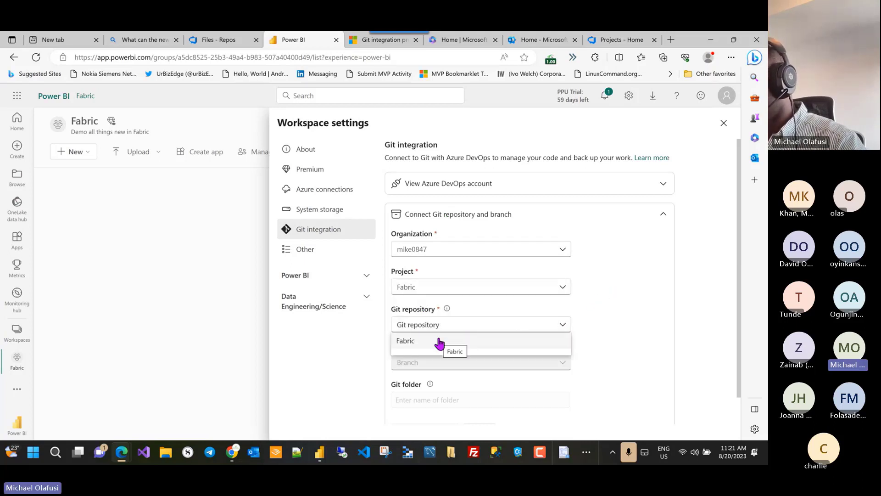
{"action": "key", "text": "alt+Tab"}
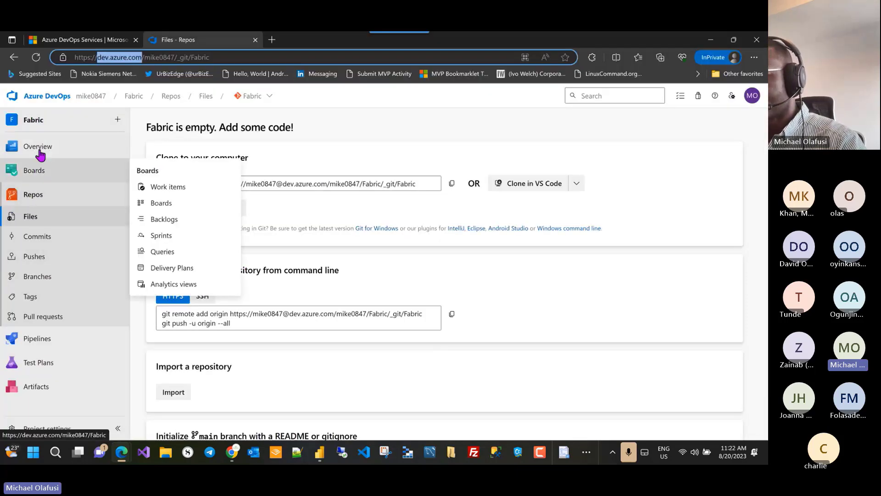
{"action": "left_click", "coordinate": [28, 196]}
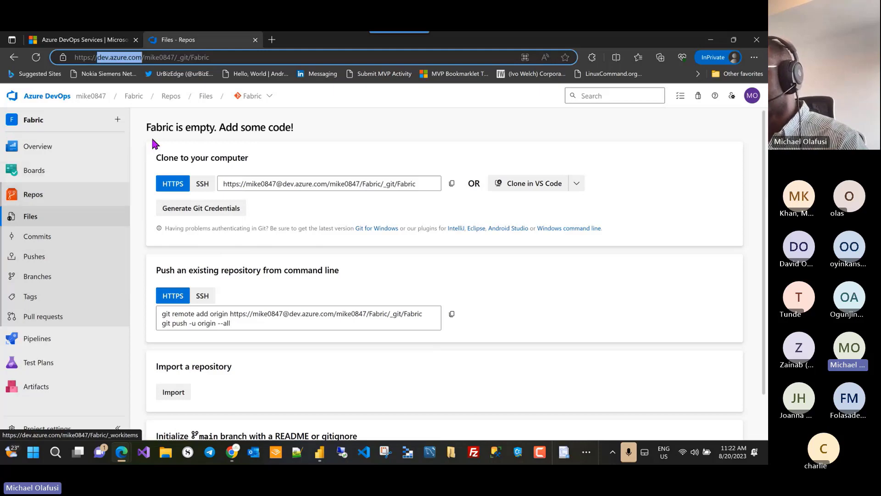
{"action": "key", "text": "alt+Tab"}
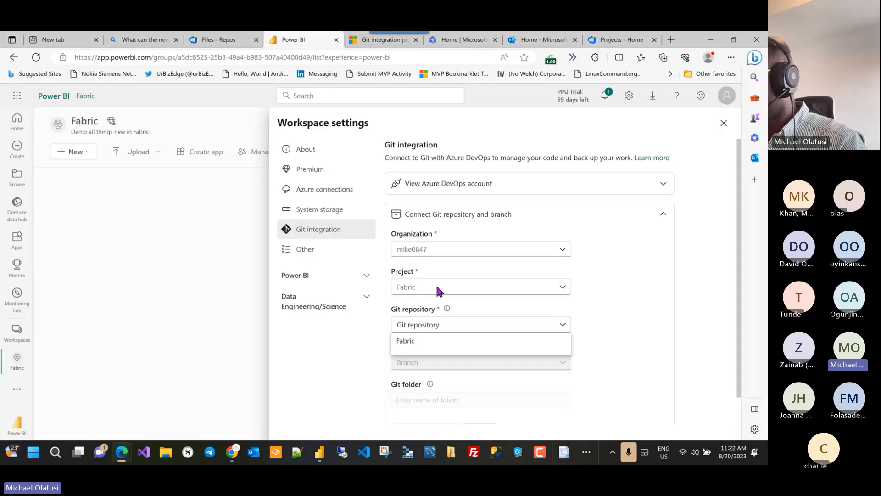
{"action": "left_click", "coordinate": [432, 345]}
Step: Find the Branch list empty, then check the empty Fabric repository in Azure DevOps
{"action": "key", "text": "alt+Tab"}
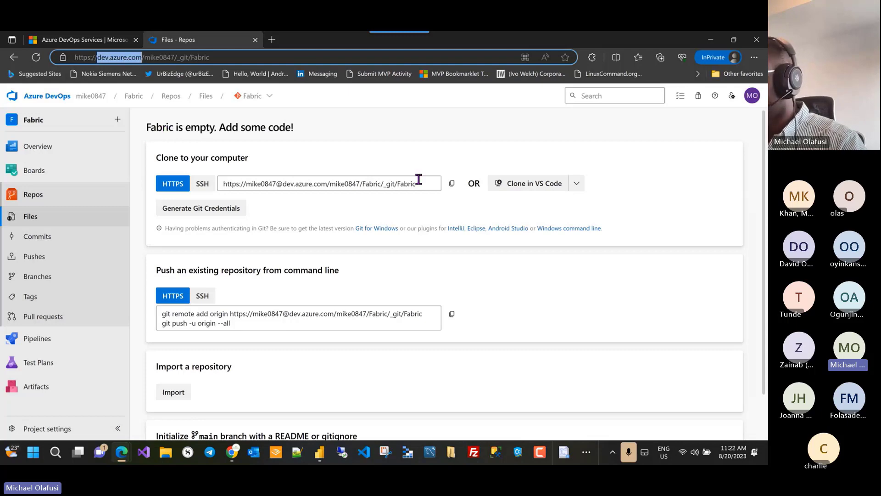
{"action": "key", "text": "alt+Tab"}
{"action": "left_click", "coordinate": [459, 362]}
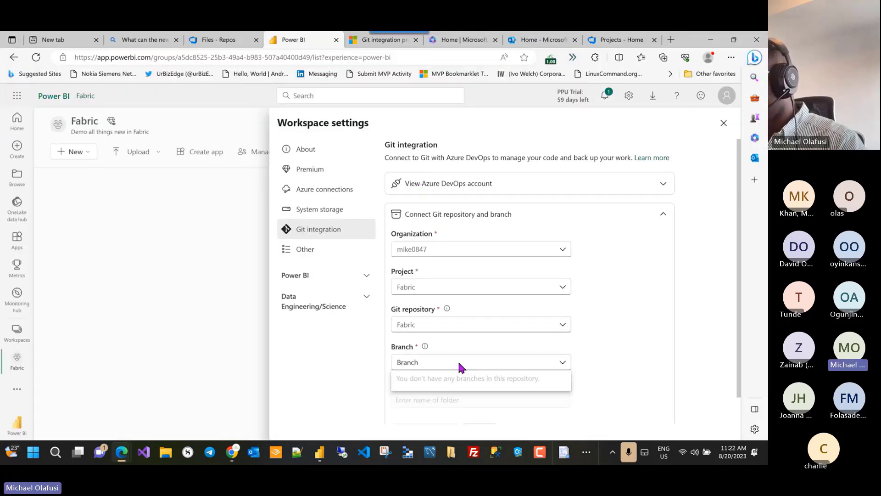
{"action": "key", "text": "alt+Tab"}
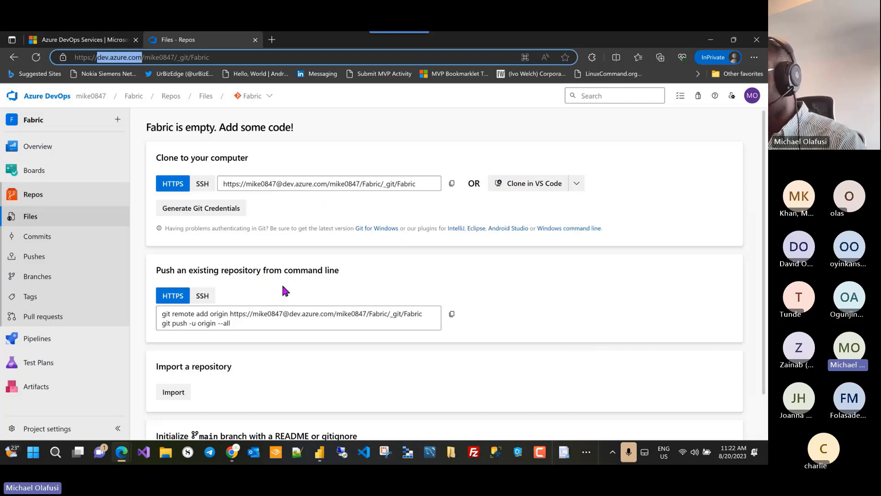
{"action": "scroll", "coordinate": [267, 350], "scroll_direction": "down", "scroll_amount": 1}
{"action": "scroll", "coordinate": [270, 353], "scroll_direction": "up", "scroll_amount": 1}
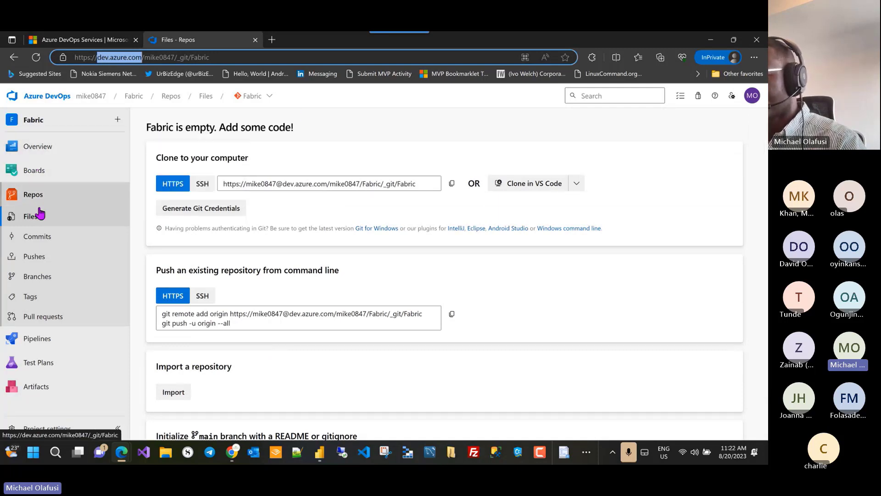
{"action": "mouse_move", "coordinate": [105, 145]}
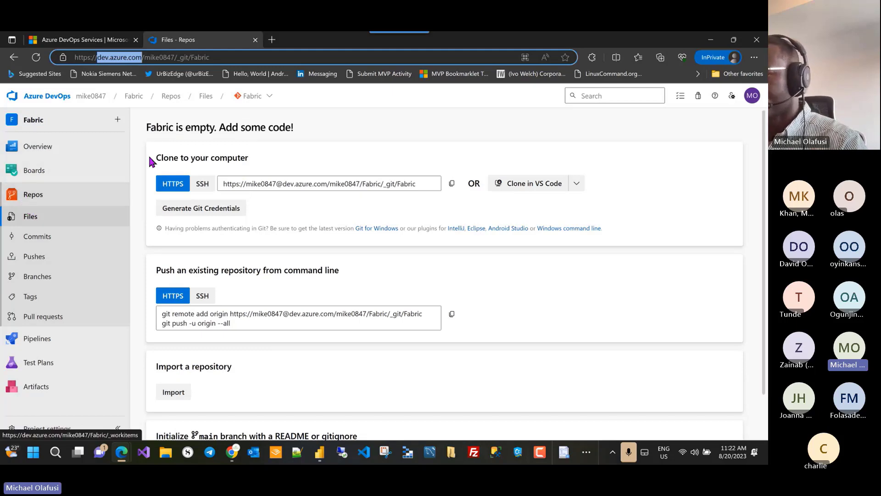
Step: Open the Fabric repository's Branches view, then the breadcrumb's repository list with its create options
{"action": "left_click", "coordinate": [270, 104]}
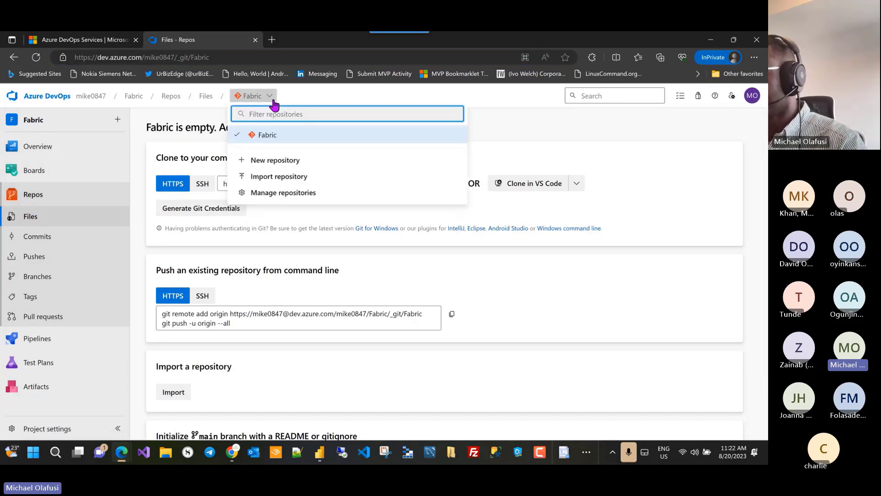
{"action": "left_click", "coordinate": [581, 282]}
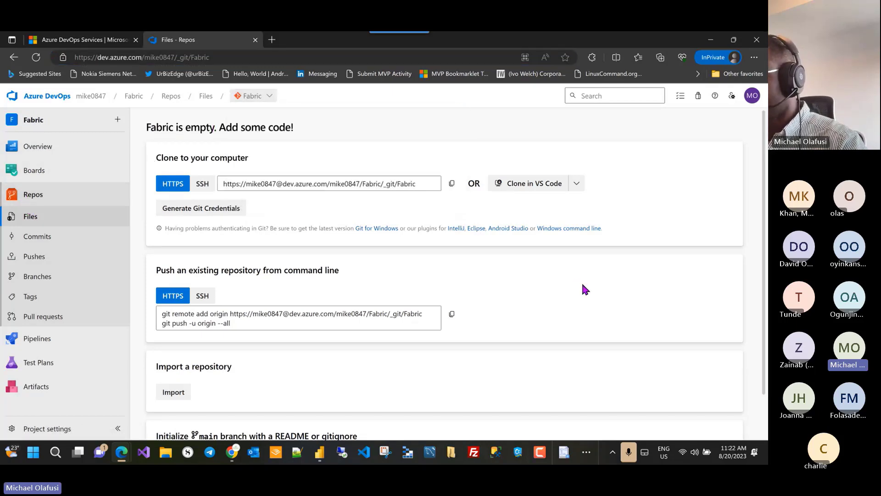
{"action": "scroll", "coordinate": [582, 282], "scroll_direction": "down", "scroll_amount": 1}
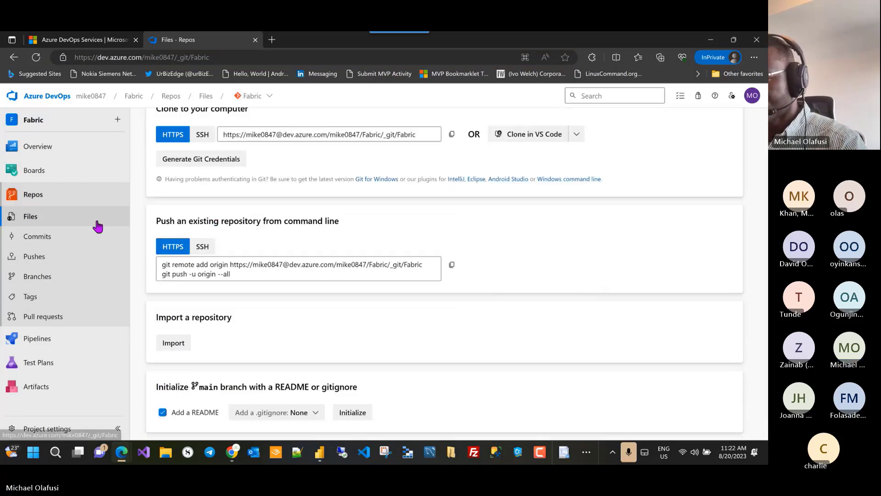
{"action": "left_click", "coordinate": [34, 276]}
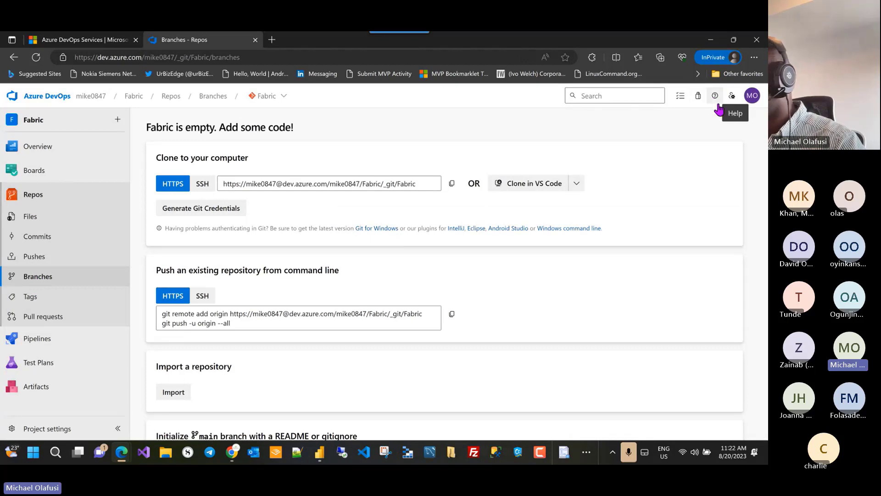
{"action": "scroll", "coordinate": [647, 177], "scroll_direction": "down", "scroll_amount": 1}
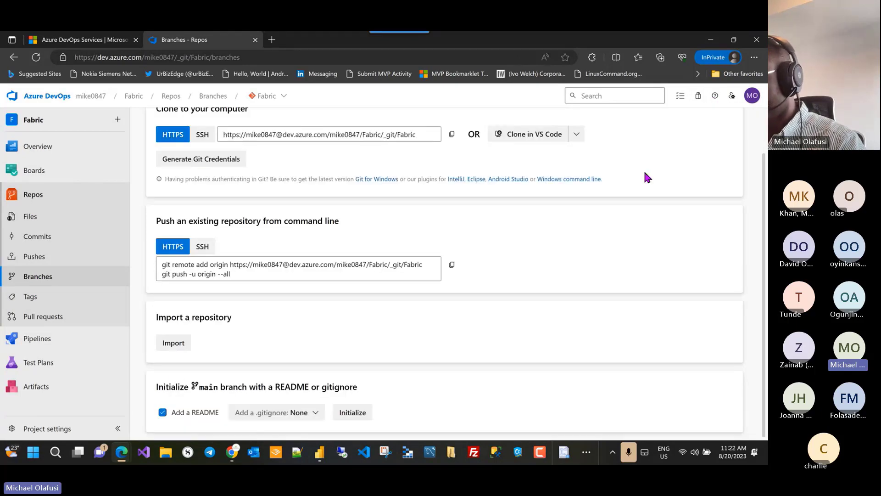
{"action": "scroll", "coordinate": [647, 177], "scroll_direction": "up", "scroll_amount": 1}
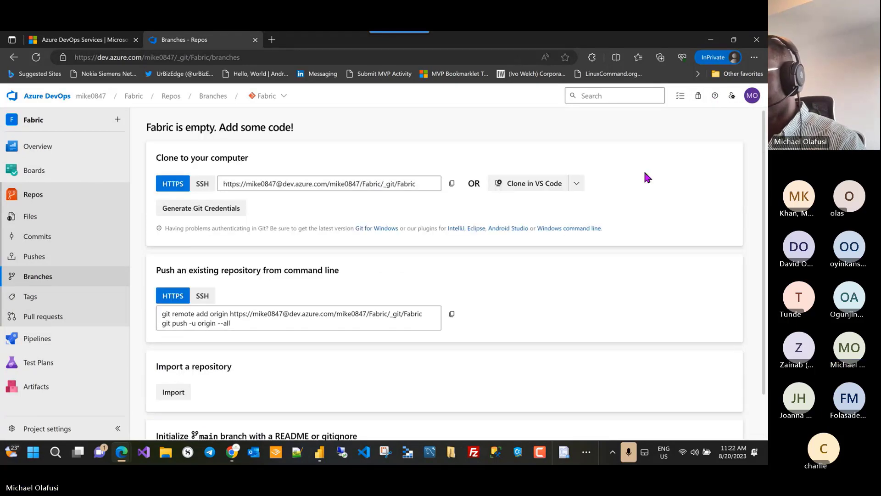
{"action": "left_click", "coordinate": [283, 96]}
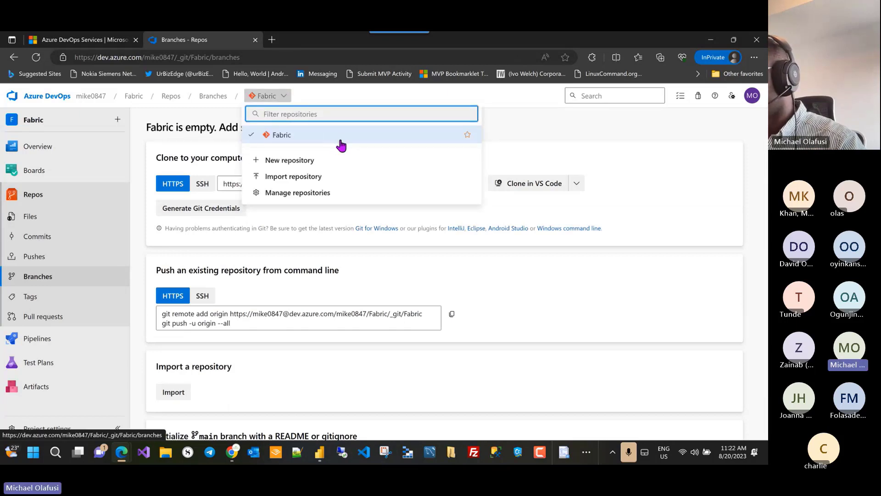
Step: Create a Git repository named Demo with Add a README unchecked
{"action": "left_click", "coordinate": [290, 162]}
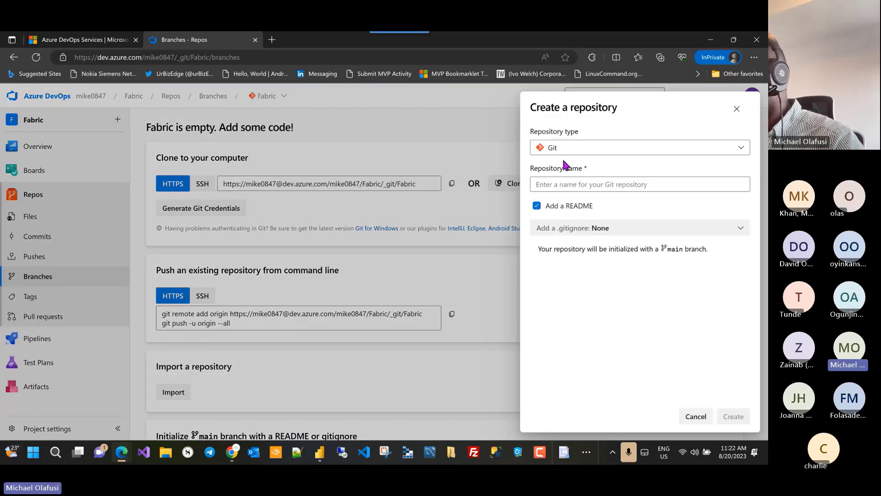
{"action": "left_click", "coordinate": [685, 151]}
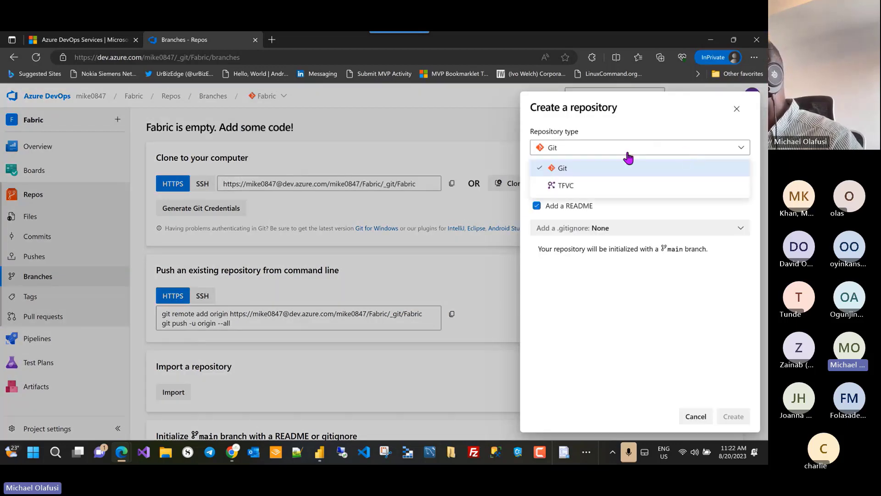
{"action": "left_click", "coordinate": [634, 133]}
{"action": "left_click", "coordinate": [609, 181]}
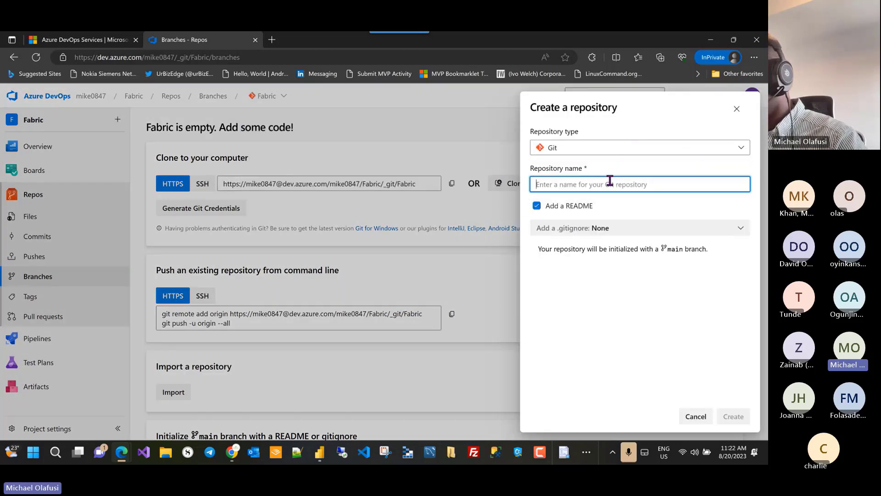
{"action": "type", "text": "Demo"}
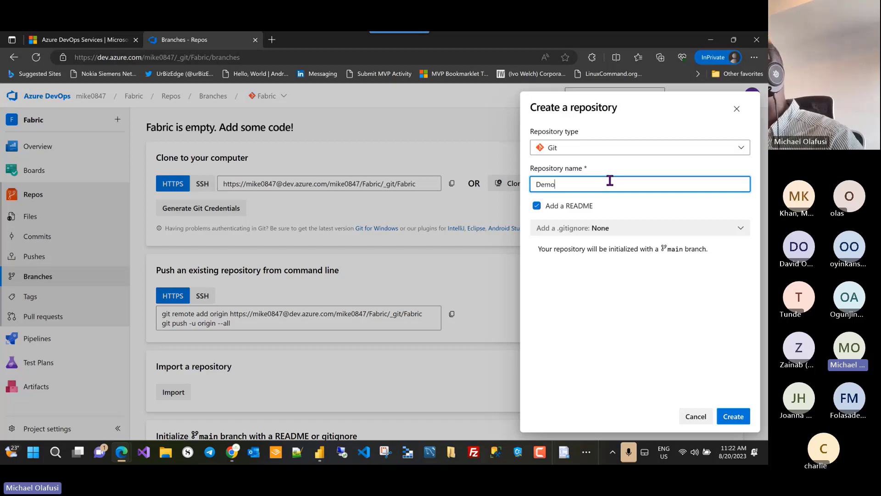
{"action": "left_click", "coordinate": [538, 210]}
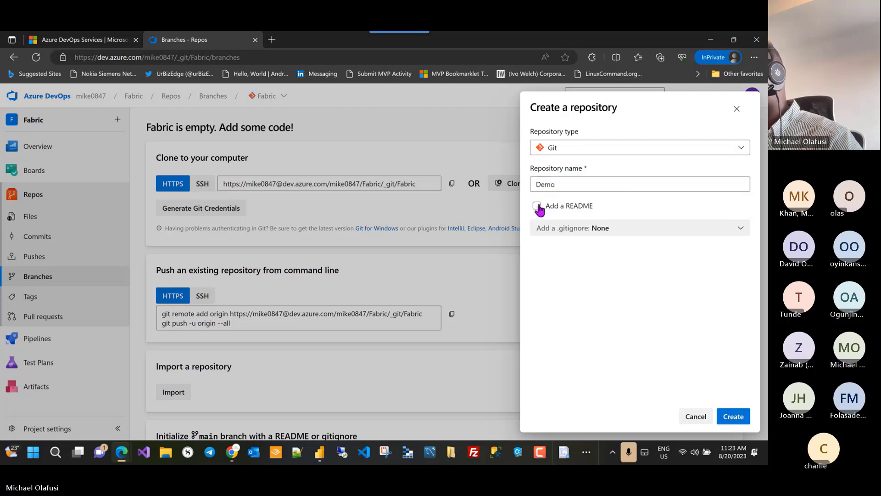
{"action": "left_click", "coordinate": [730, 416]}
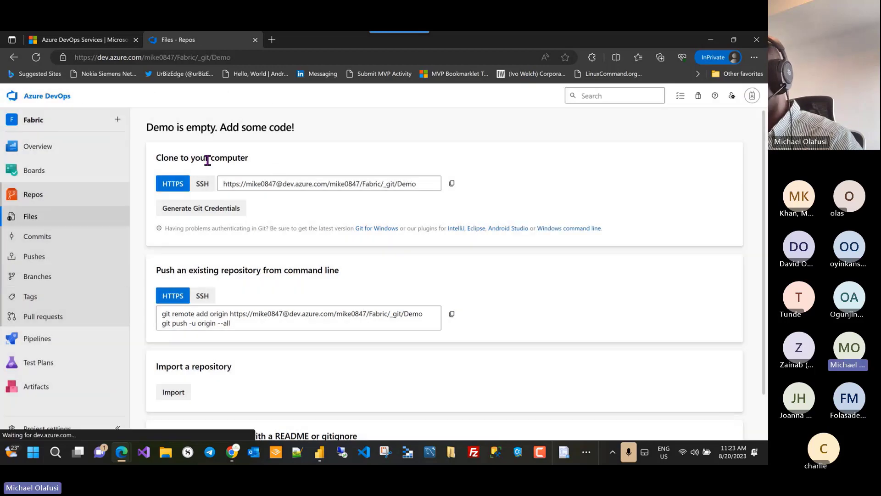
Step: Delete the Demo repository under Manage repositories, typing Demo to confirm
{"action": "scroll", "coordinate": [269, 234], "scroll_direction": "down", "scroll_amount": 1}
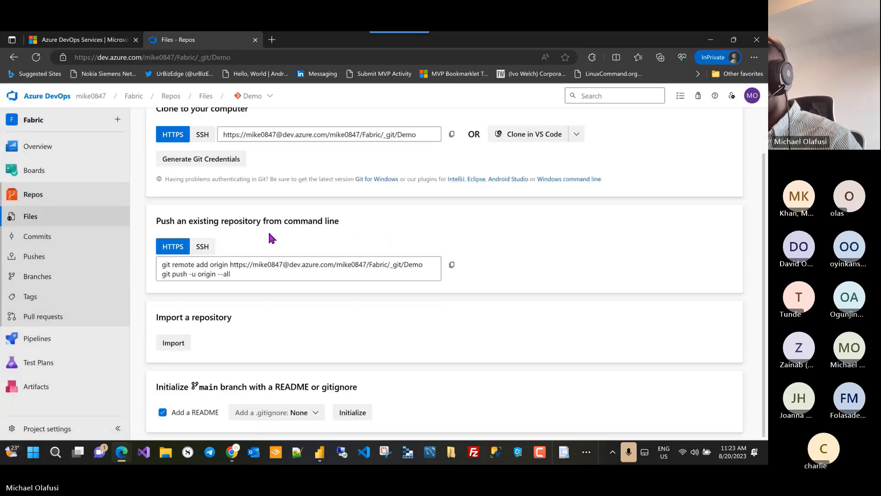
{"action": "scroll", "coordinate": [269, 234], "scroll_direction": "up", "scroll_amount": 1}
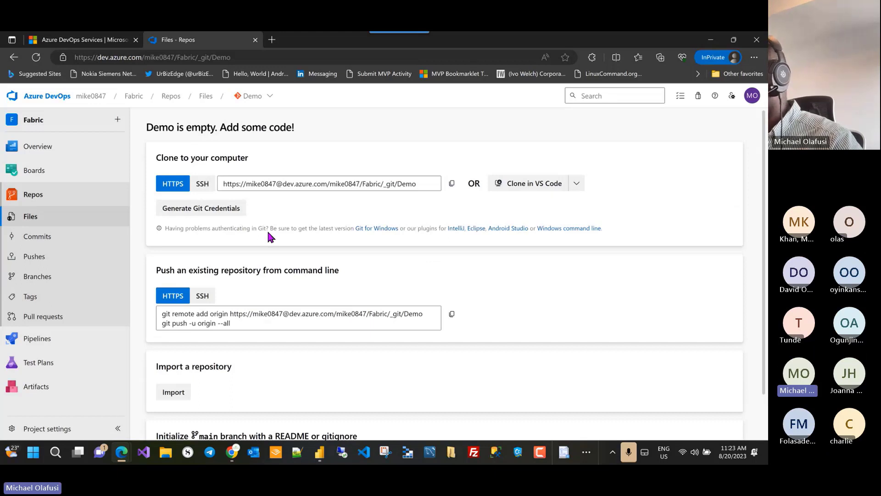
{"action": "left_click", "coordinate": [269, 96]}
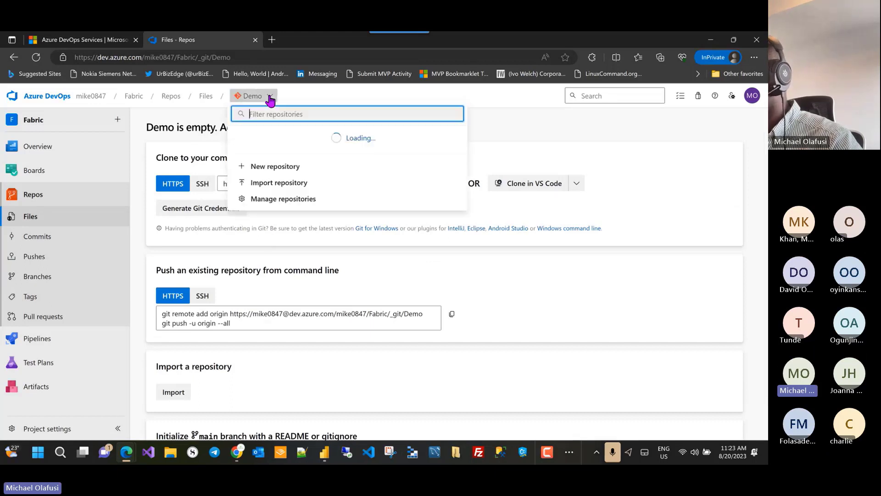
{"action": "left_click", "coordinate": [276, 210]}
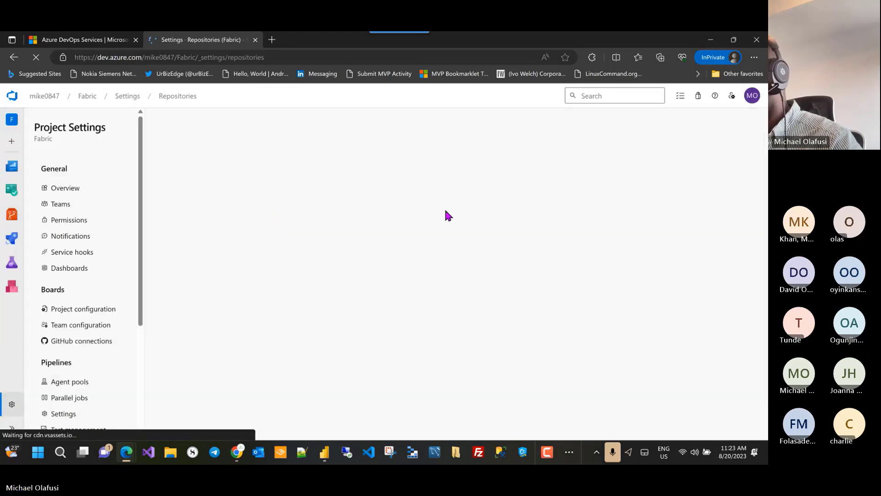
{"action": "left_click", "coordinate": [738, 203]}
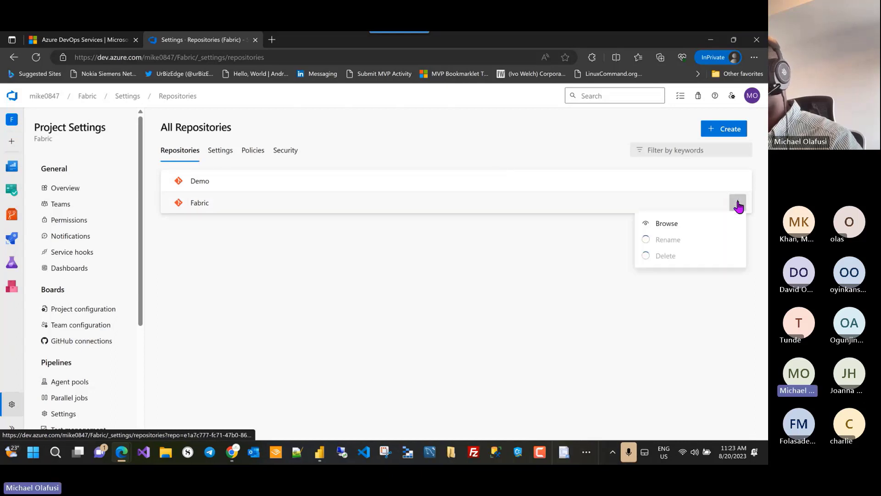
{"action": "left_click", "coordinate": [736, 183]}
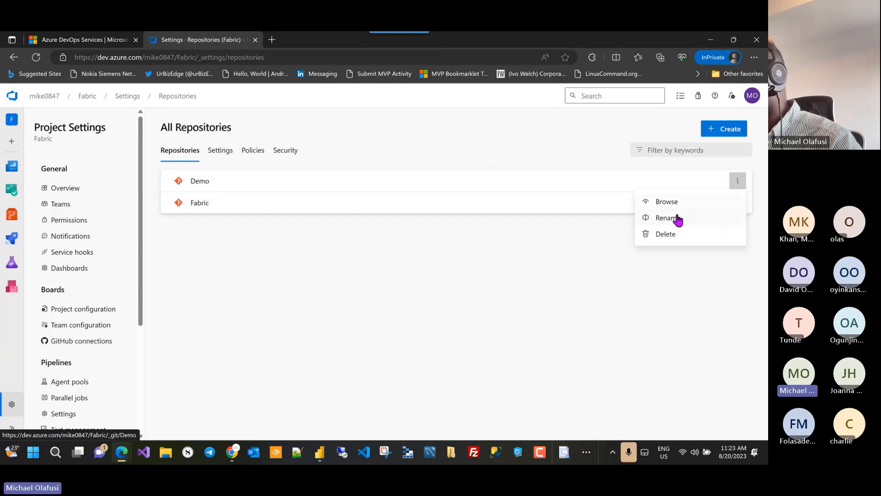
{"action": "left_click", "coordinate": [666, 234]}
{"action": "type", "text": "De"}
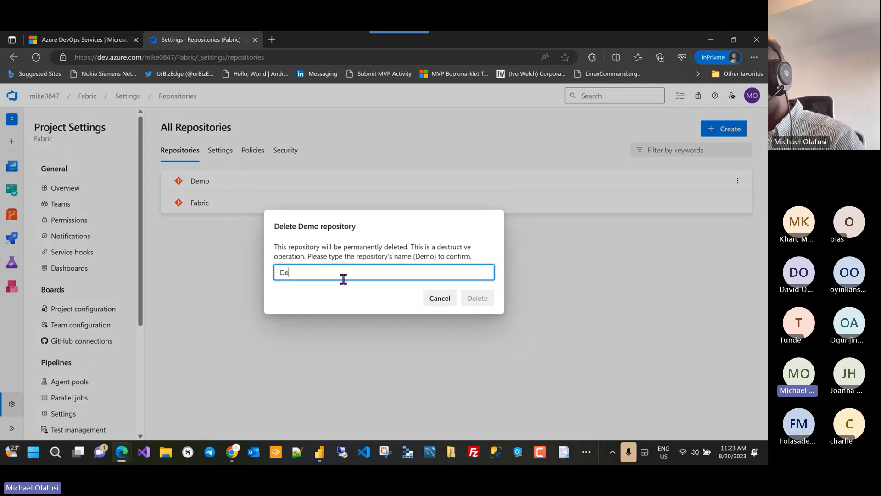
{"action": "type", "text": "mo"}
{"action": "left_click", "coordinate": [476, 297]}
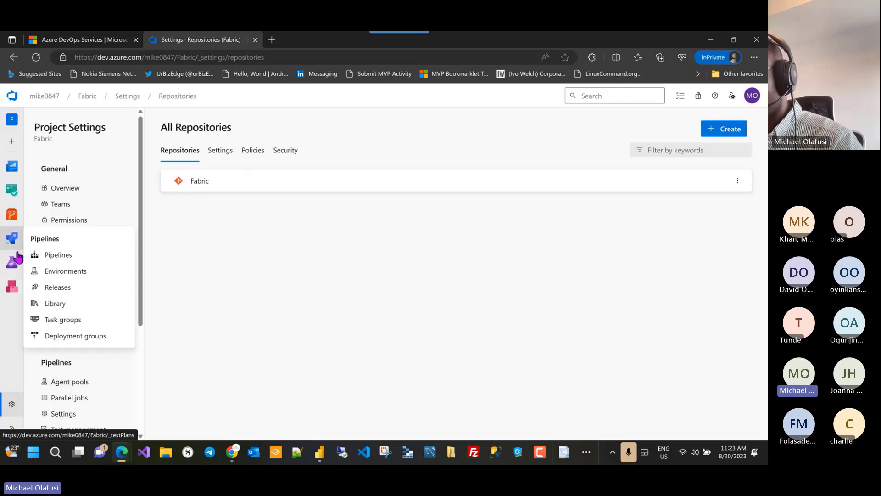
Step: Create a new Git repository named Demo with Add a README left checked
{"action": "left_click", "coordinate": [11, 219]}
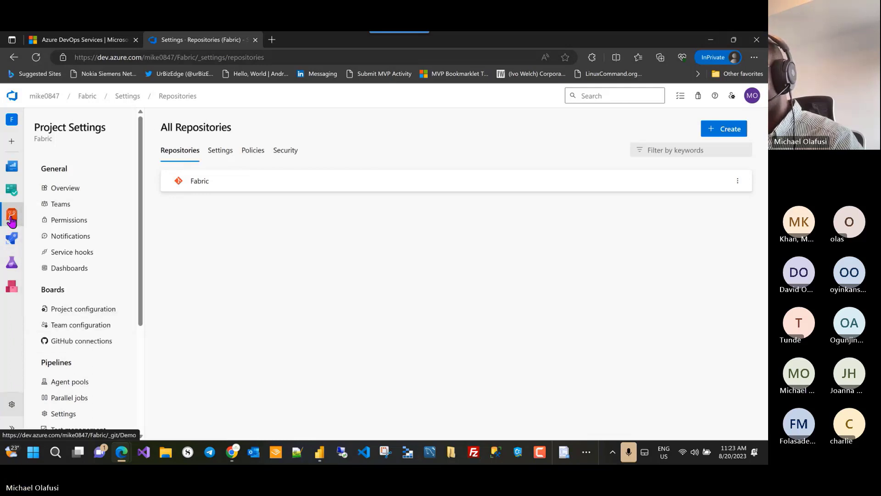
{"action": "left_click", "coordinate": [268, 96]}
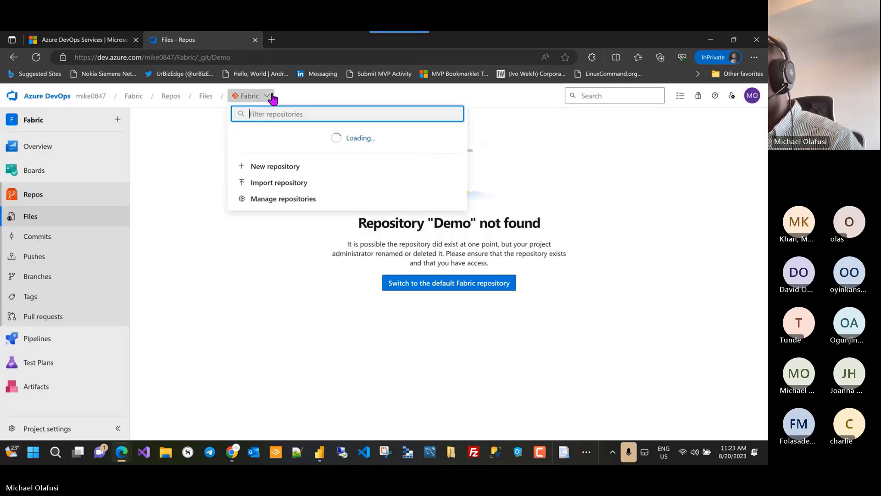
{"action": "left_click", "coordinate": [276, 168]}
{"action": "left_click", "coordinate": [565, 185]}
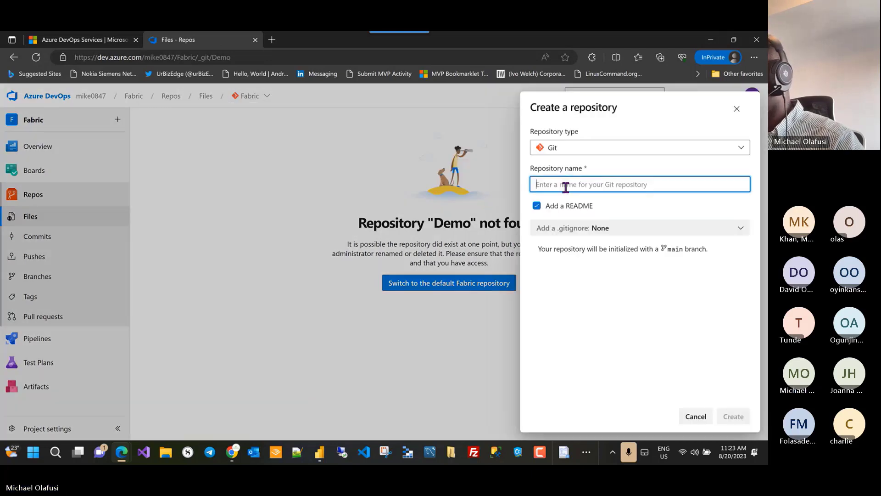
{"action": "type", "text": "Demo"}
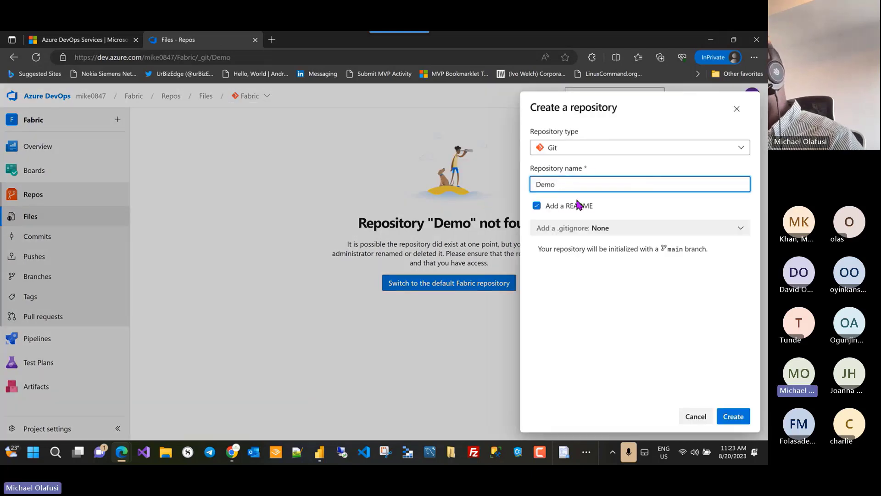
{"action": "left_click", "coordinate": [733, 416]}
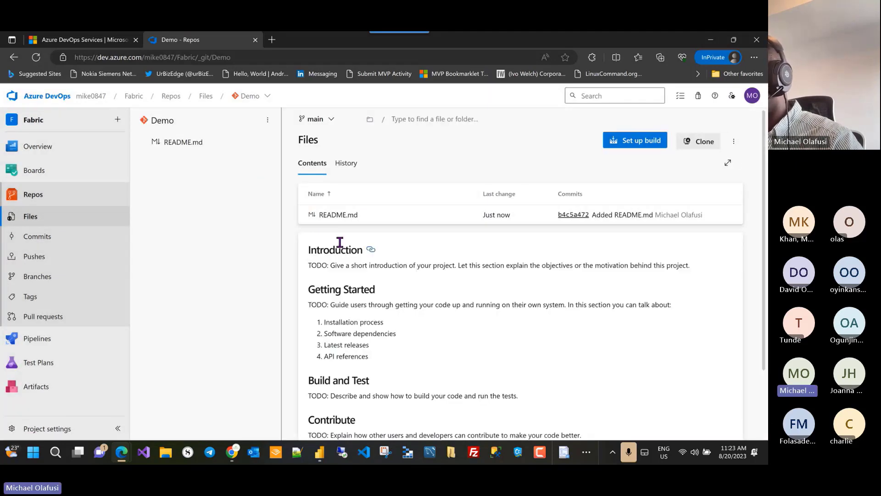
Step: Scroll through the Demo repository page and open its ⋮ options menu
{"action": "scroll", "coordinate": [465, 256], "scroll_direction": "down", "scroll_amount": 2}
{"action": "scroll", "coordinate": [465, 256], "scroll_direction": "up", "scroll_amount": 2}
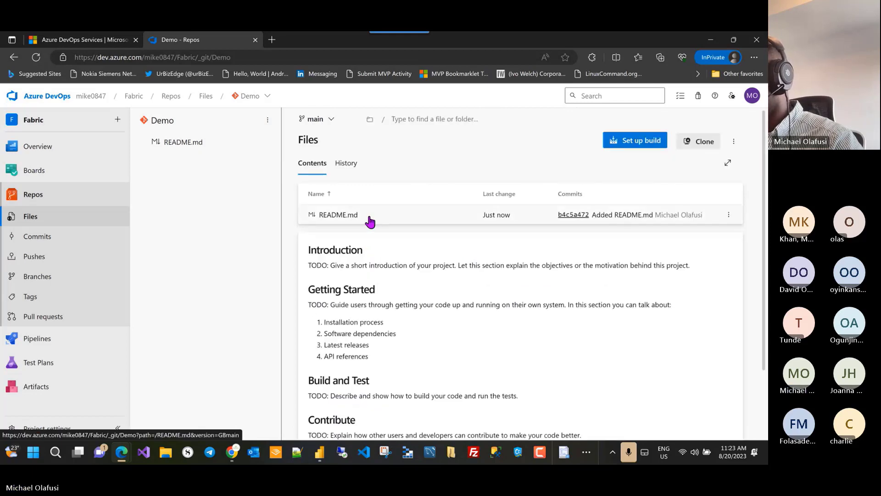
{"action": "scroll", "coordinate": [360, 335], "scroll_direction": "down", "scroll_amount": 2}
{"action": "scroll", "coordinate": [364, 285], "scroll_direction": "up", "scroll_amount": 2}
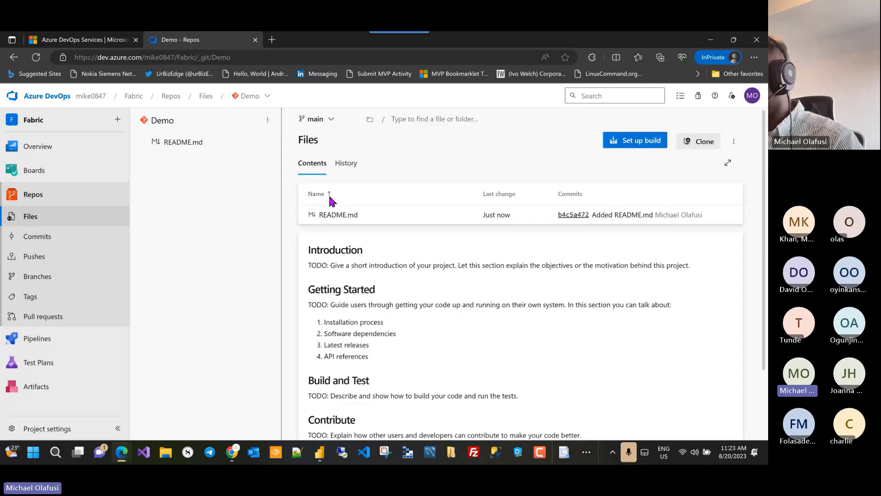
{"action": "scroll", "coordinate": [337, 297], "scroll_direction": "down", "scroll_amount": 2}
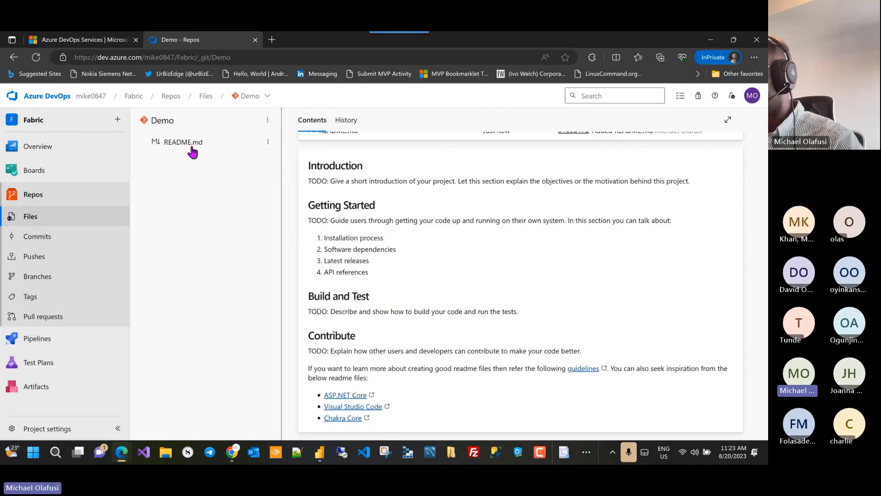
{"action": "left_click", "coordinate": [268, 121]}
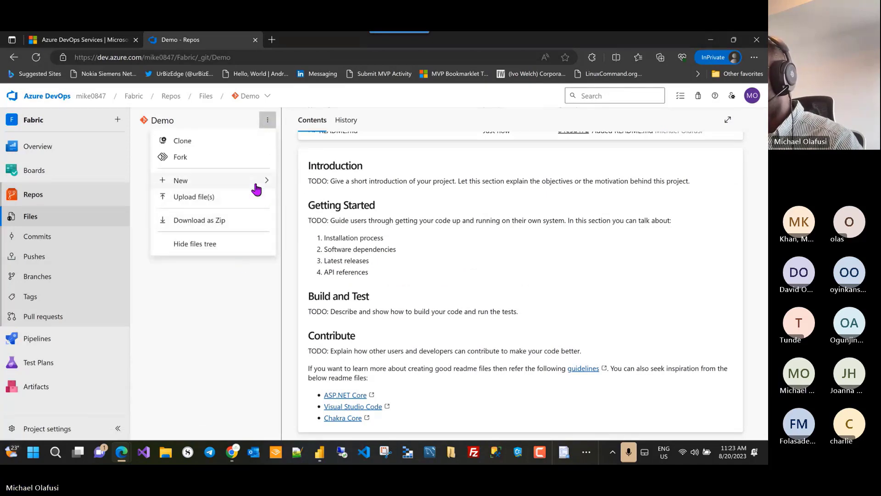
{"action": "mouse_move", "coordinate": [266, 185]}
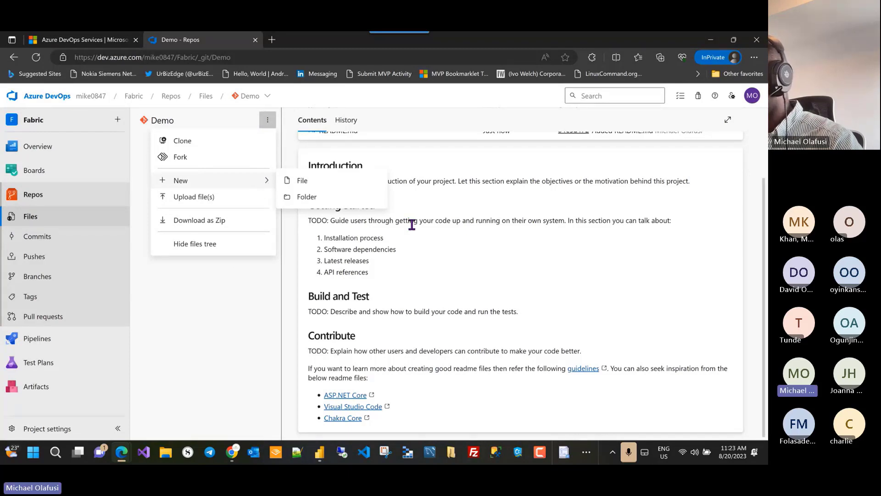
Step: Check the Demo repository's branch list for main, then return to Power BI settings
{"action": "scroll", "coordinate": [541, 243], "scroll_direction": "up", "scroll_amount": 2}
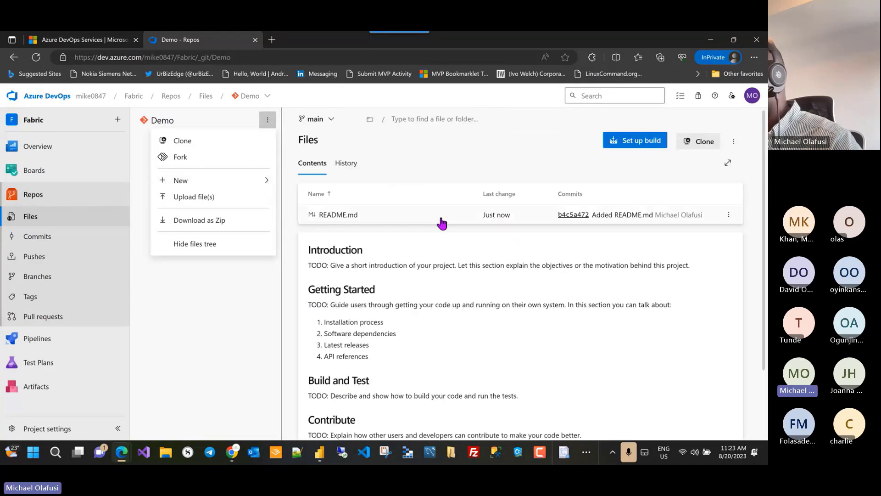
{"action": "left_click", "coordinate": [734, 142]}
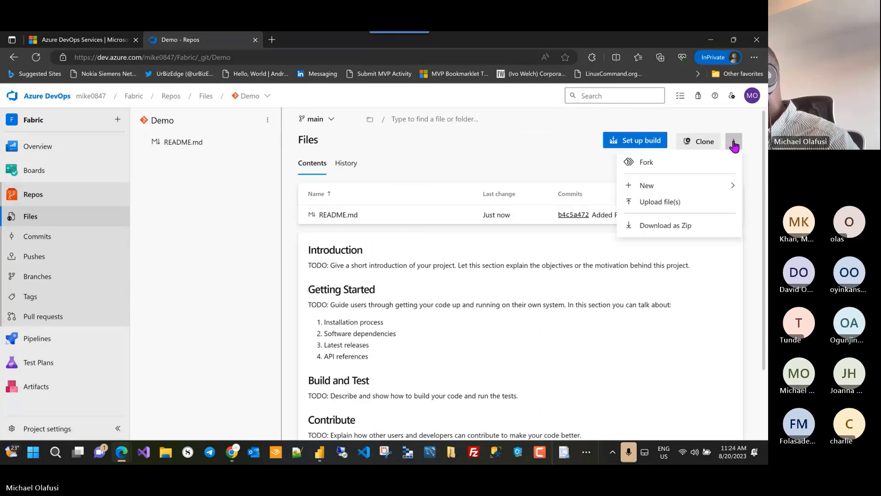
{"action": "left_click", "coordinate": [525, 337]}
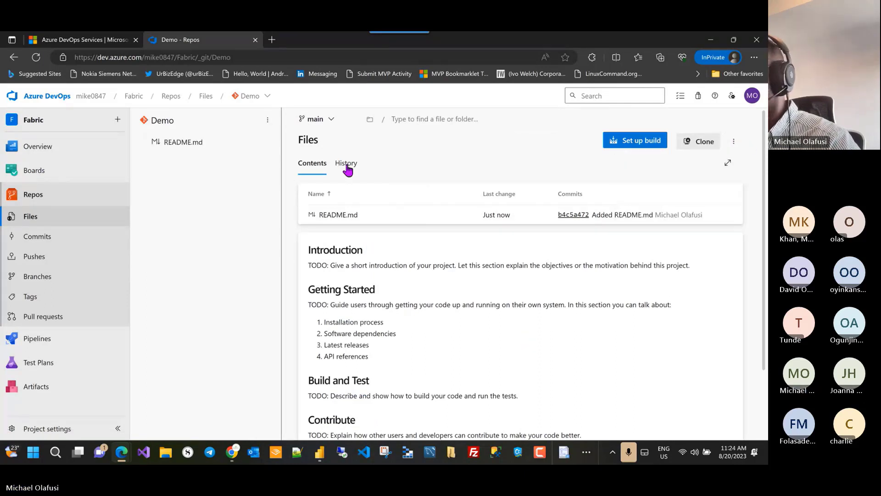
{"action": "left_click", "coordinate": [34, 277]}
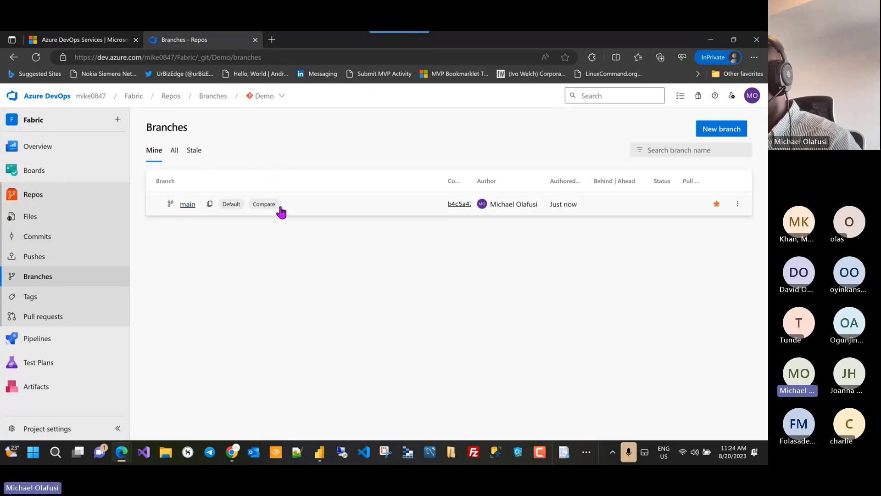
{"action": "key", "text": "alt+Tab"}
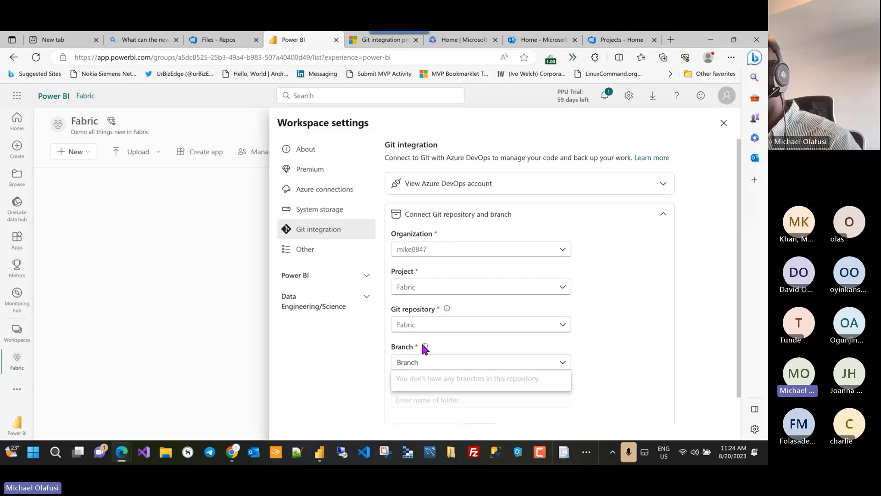
Step: Recheck the Branch dropdown, which still lists no branches
{"action": "left_click", "coordinate": [448, 362]}
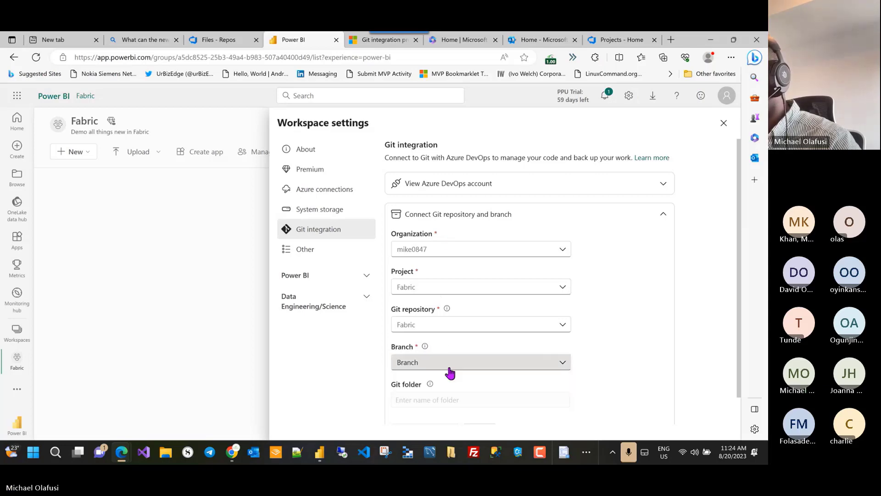
{"action": "left_click", "coordinate": [448, 362]}
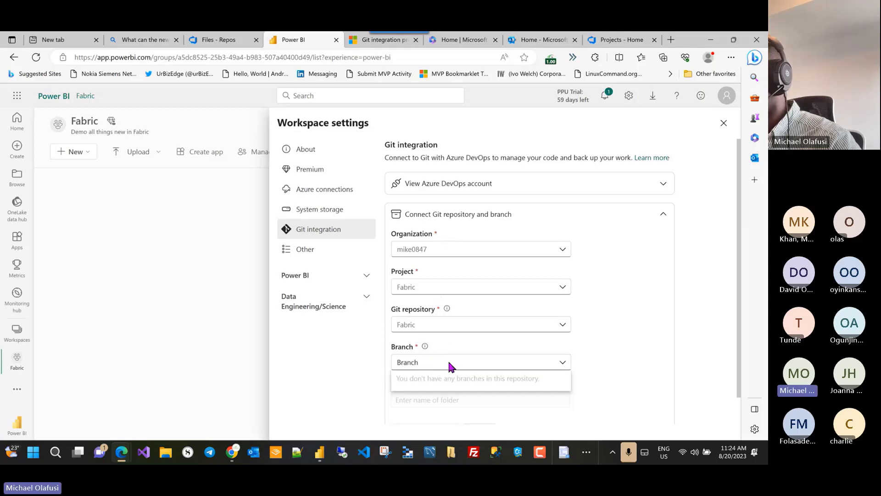
{"action": "key", "text": "alt+Tab"}
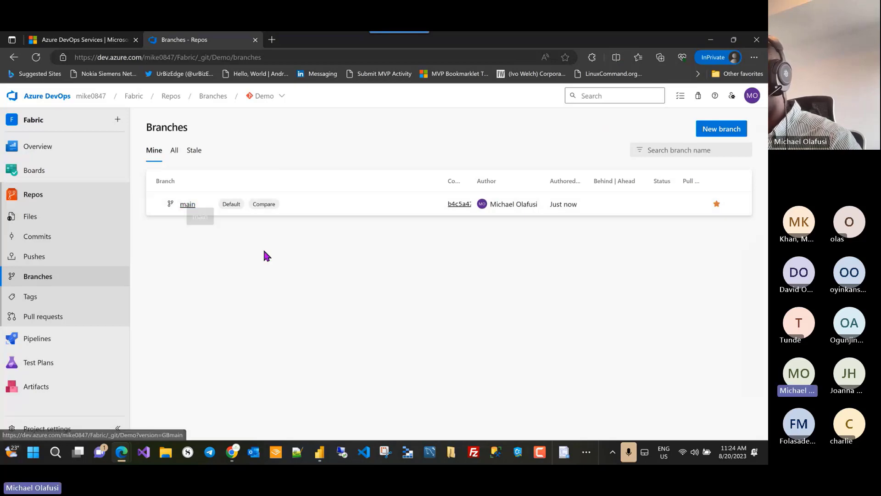
{"action": "key", "text": "alt+Tab"}
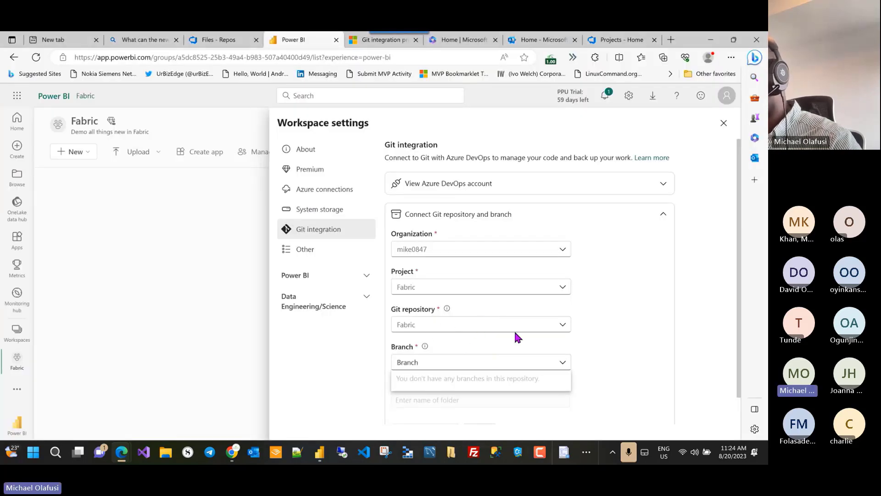
{"action": "left_click", "coordinate": [465, 342]}
Step: Review the Git repository choices, close Workspace settings and reload the Fabric workspace
{"action": "left_click", "coordinate": [486, 324]}
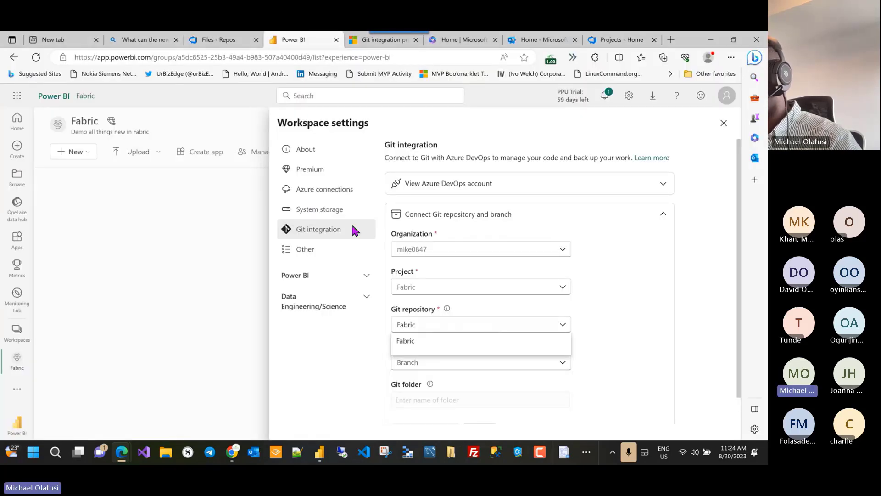
{"action": "left_click", "coordinate": [628, 123]}
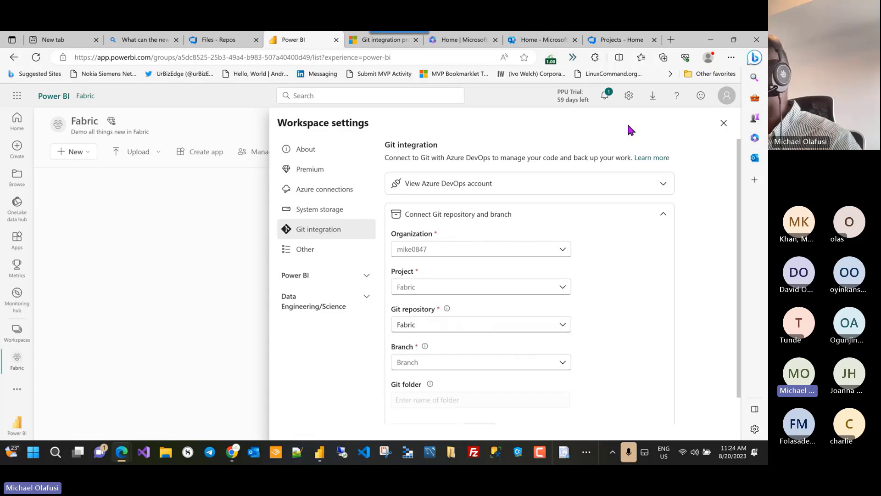
{"action": "left_click", "coordinate": [724, 123]}
{"action": "left_click", "coordinate": [36, 57]}
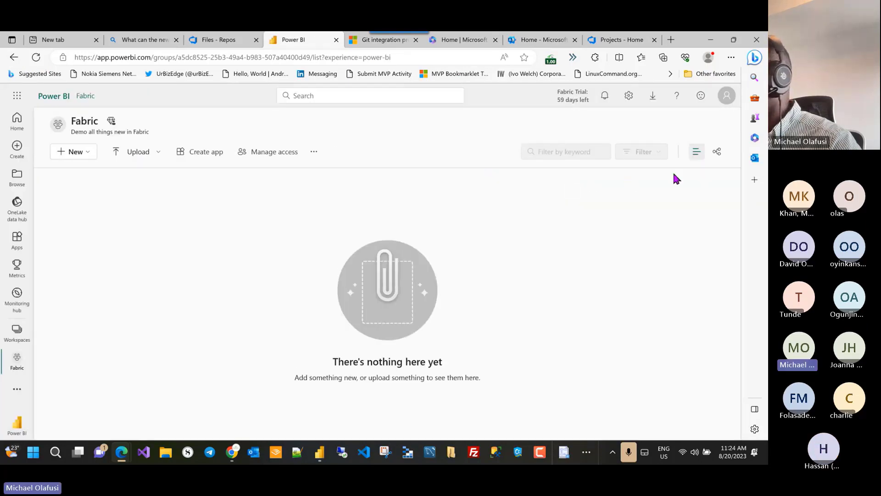
Step: Reopen Git integration and choose the DevOps organization and the Fabric project
{"action": "left_click", "coordinate": [314, 152]}
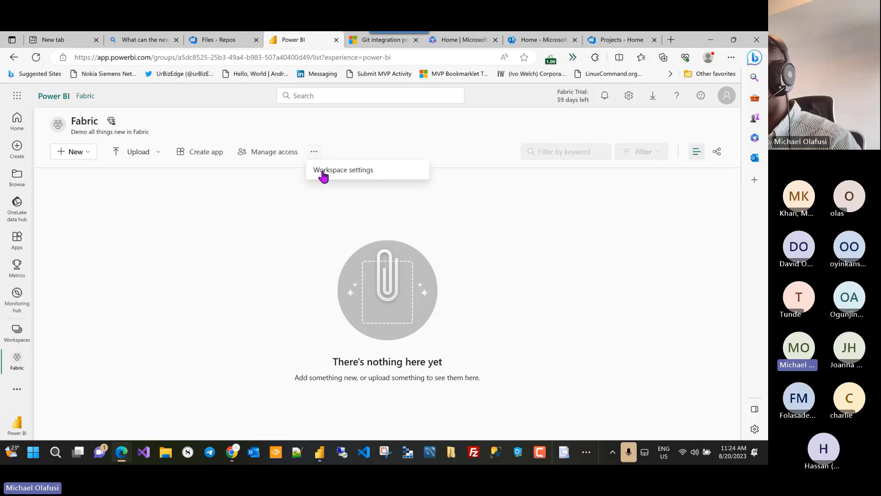
{"action": "left_click", "coordinate": [332, 170]}
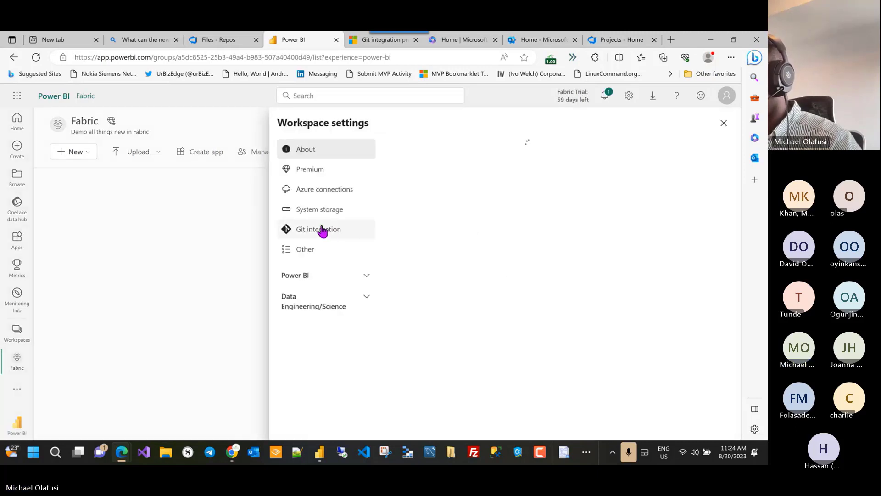
{"action": "left_click", "coordinate": [321, 229]}
{"action": "left_click", "coordinate": [516, 257]}
{"action": "left_click", "coordinate": [480, 262]}
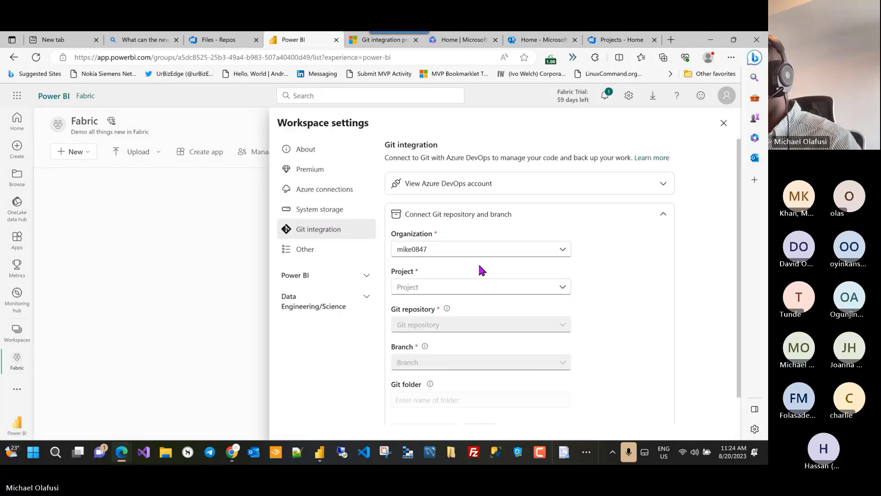
{"action": "left_click", "coordinate": [478, 288]}
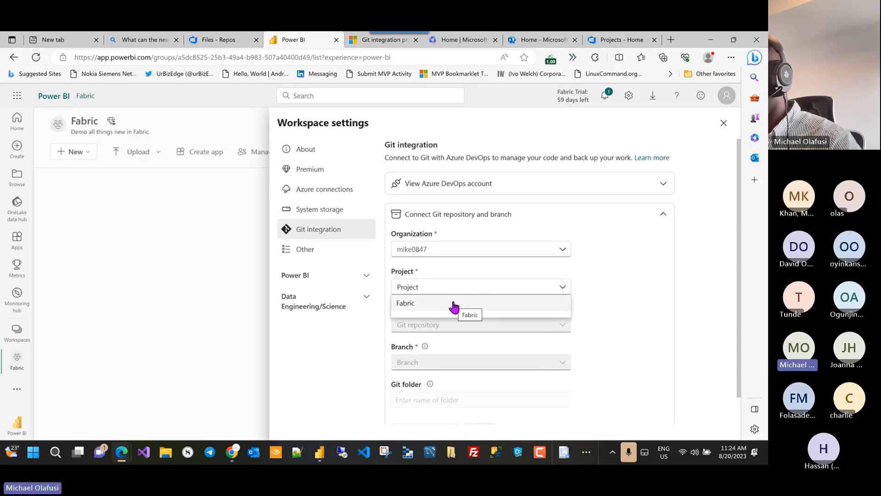
{"action": "key", "text": "alt+Tab"}
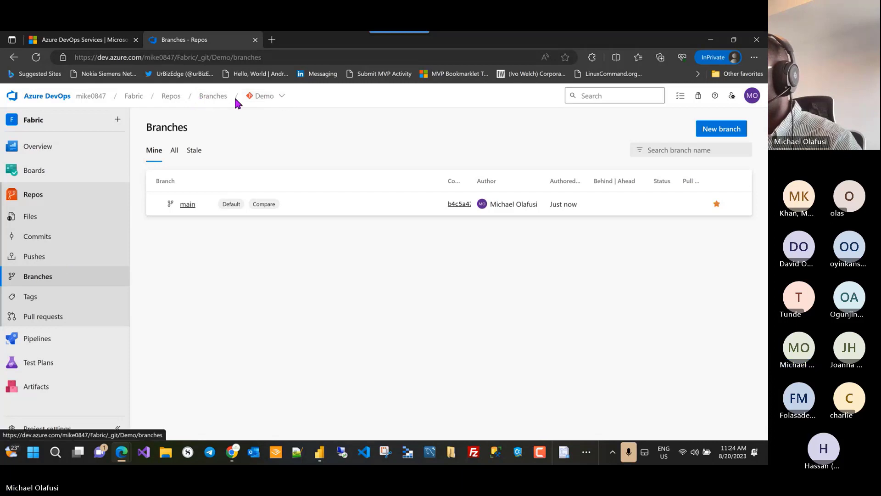
{"action": "key", "text": "alt+Tab"}
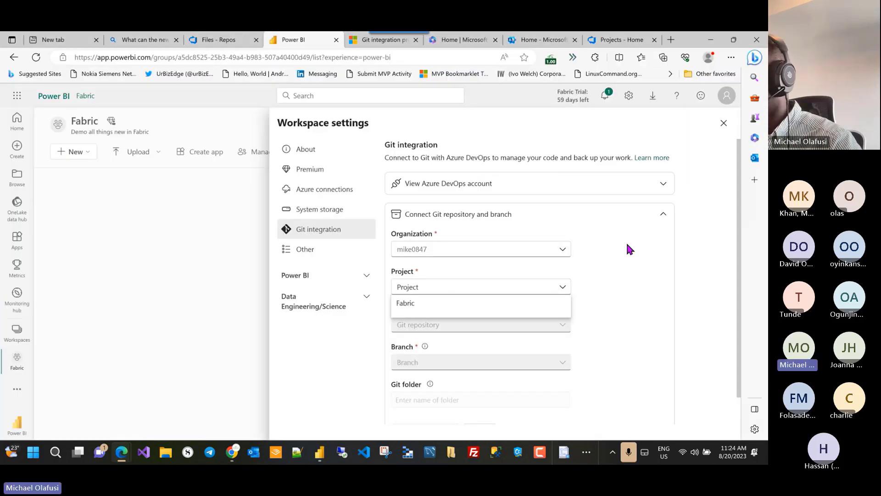
{"action": "left_click", "coordinate": [456, 310]}
{"action": "scroll", "coordinate": [527, 298], "scroll_direction": "down", "scroll_amount": 1}
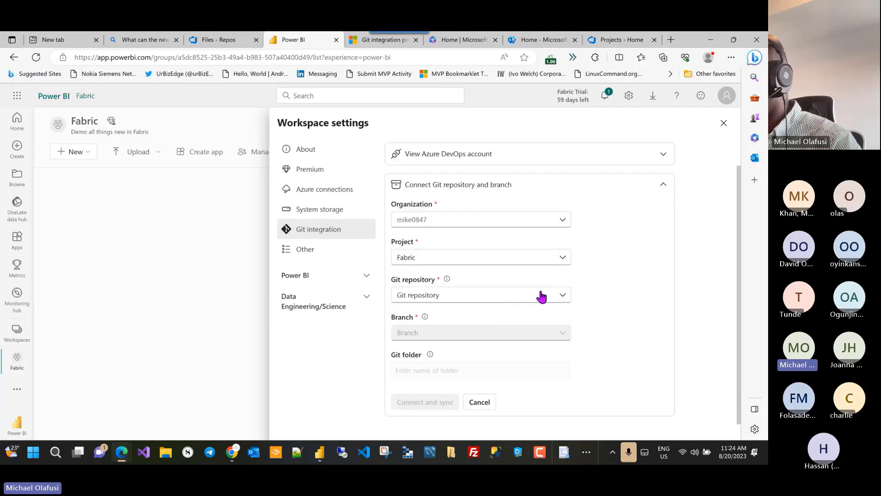
Step: Pick repository Demo to see main offered, then try repository Fabric, which has no branches
{"action": "left_click", "coordinate": [542, 296]}
{"action": "left_click", "coordinate": [434, 310]}
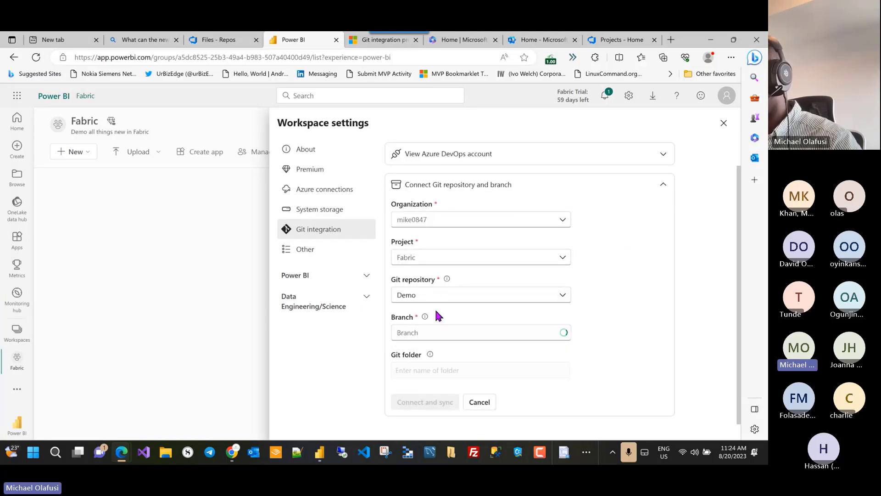
{"action": "left_click", "coordinate": [559, 337]}
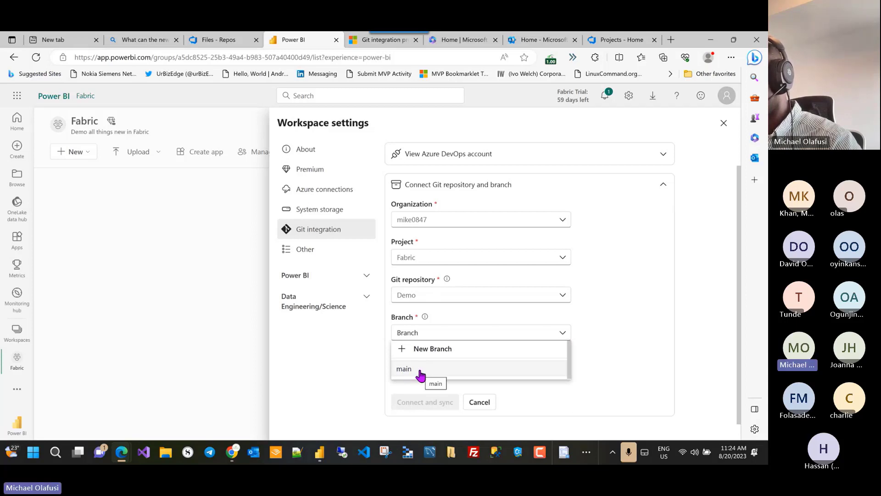
{"action": "left_click", "coordinate": [541, 296]}
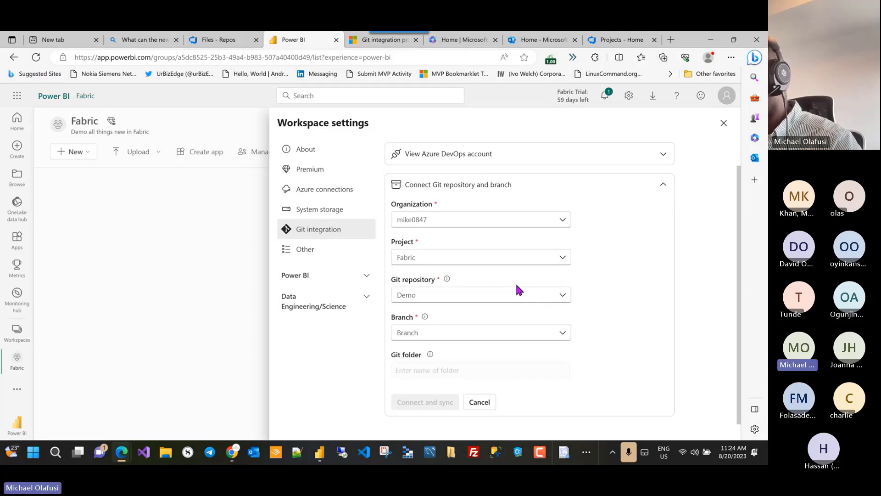
{"action": "left_click", "coordinate": [515, 293]}
{"action": "left_click", "coordinate": [428, 324]}
{"action": "left_click", "coordinate": [550, 335]}
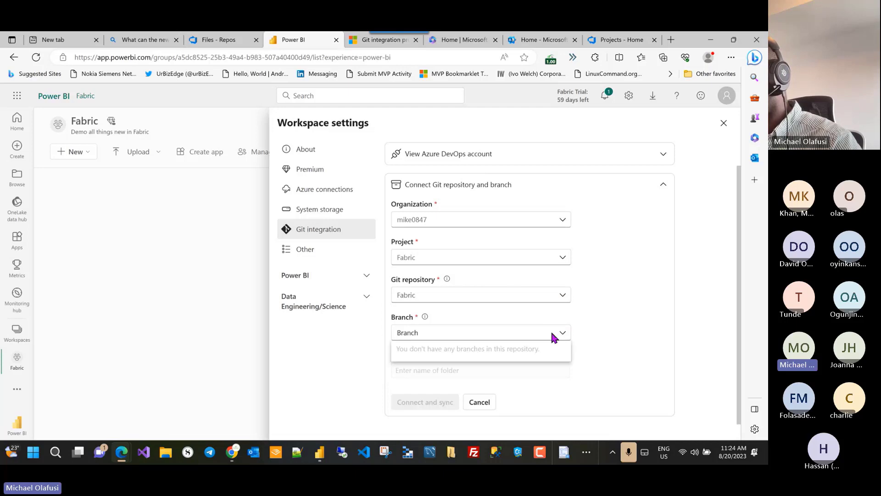
{"action": "key", "text": "alt+Tab"}
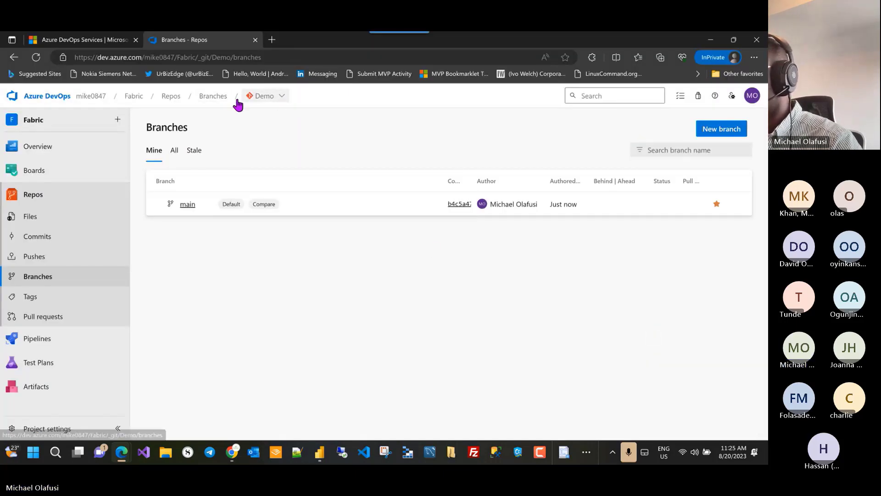
Step: Delete the Demo repository, confirming with 'Demo', and start a new repository with a README
{"action": "left_click", "coordinate": [37, 212]}
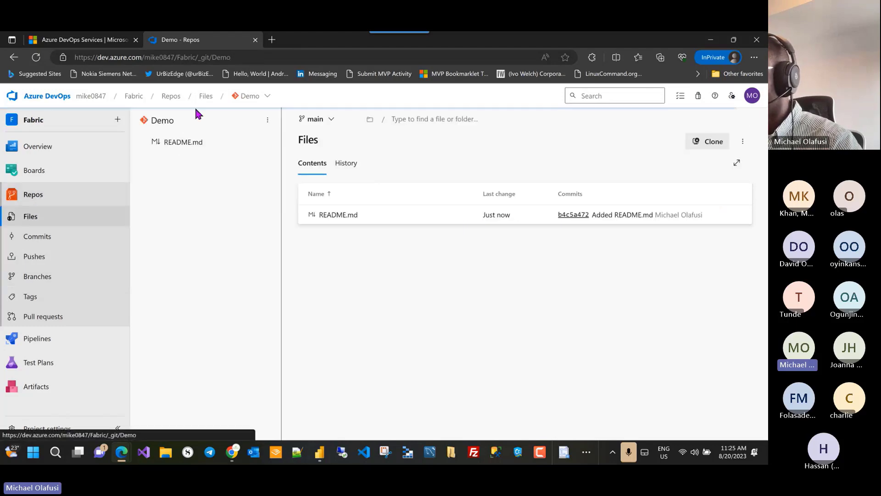
{"action": "left_click", "coordinate": [264, 96]}
{"action": "left_click", "coordinate": [274, 211]}
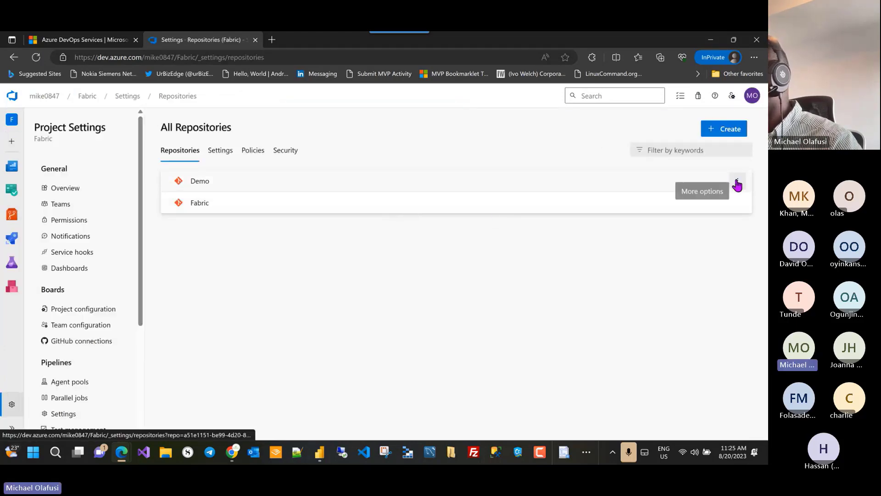
{"action": "left_click", "coordinate": [737, 182]}
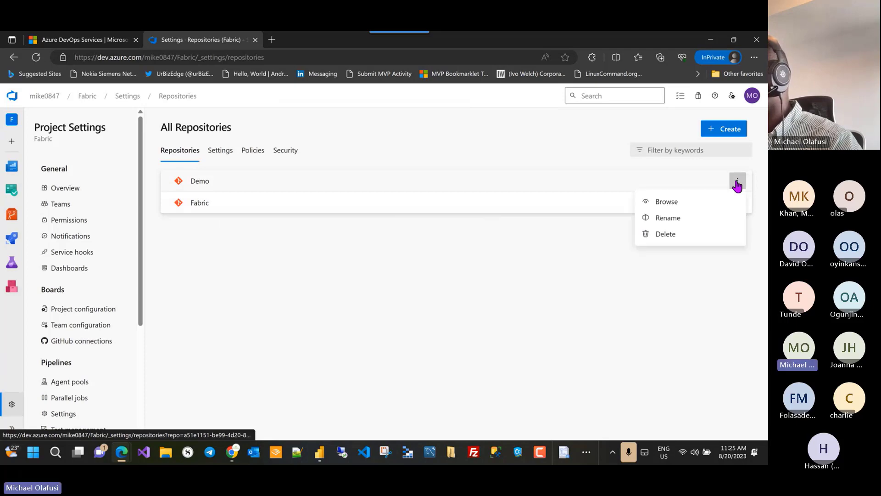
{"action": "left_click", "coordinate": [665, 234]}
{"action": "type", "text": "Demo"}
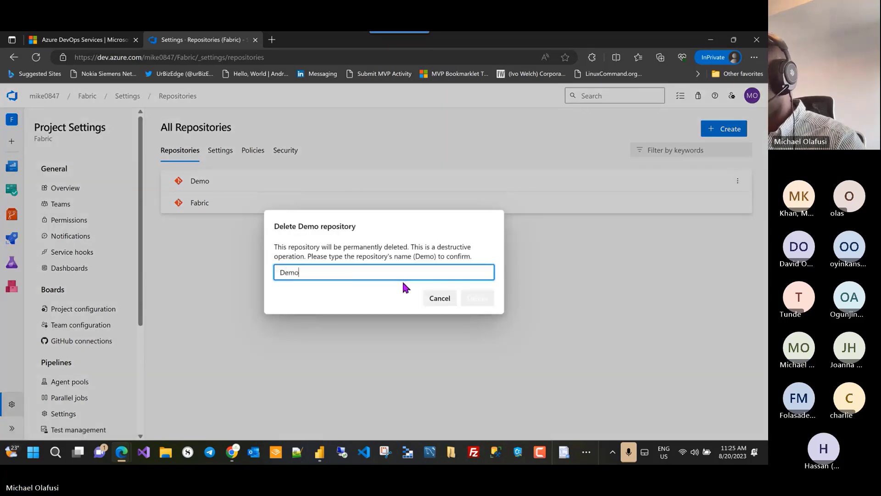
{"action": "left_click", "coordinate": [477, 298]}
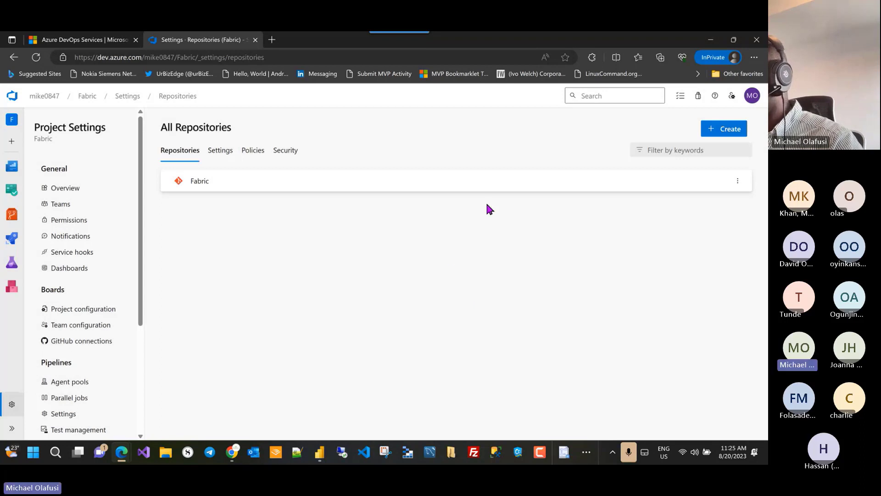
{"action": "left_click", "coordinate": [722, 130]}
{"action": "left_click", "coordinate": [554, 209]}
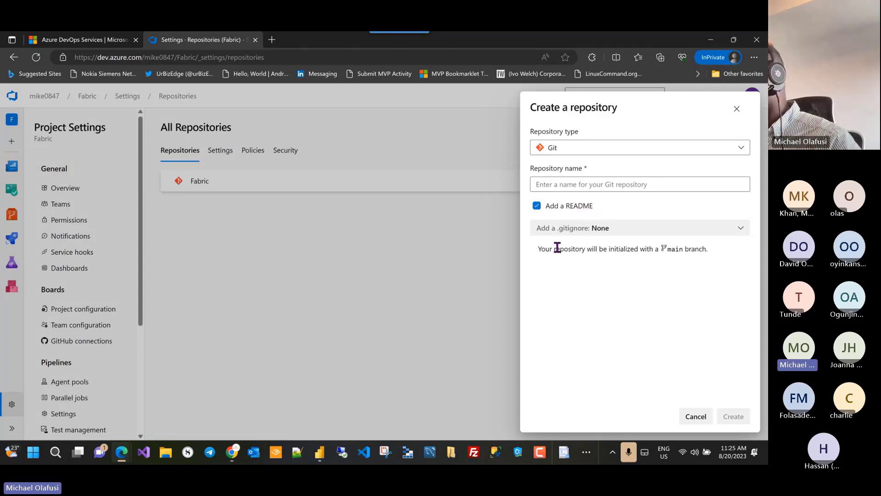
Step: Create the Git repository 'Demo' with Add a README checked, initialised on main
{"action": "left_click_drag", "start_coordinate": [538, 248], "coordinate": [710, 254]}
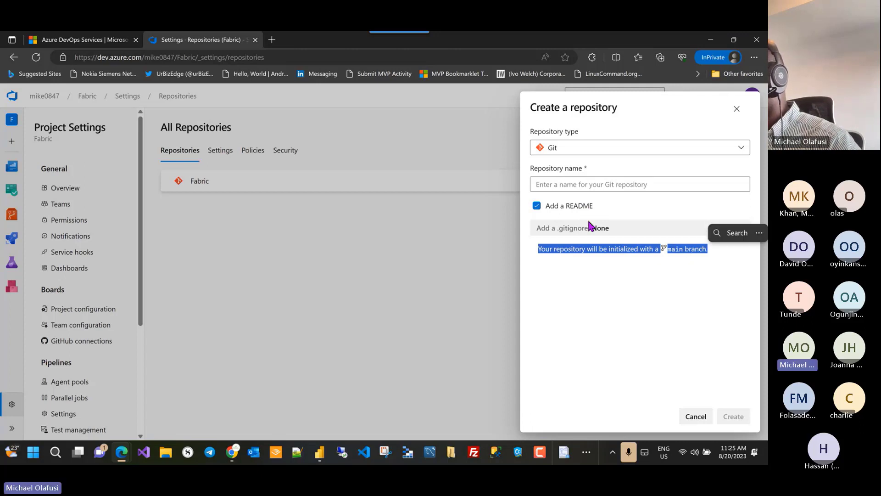
{"action": "left_click", "coordinate": [538, 206]}
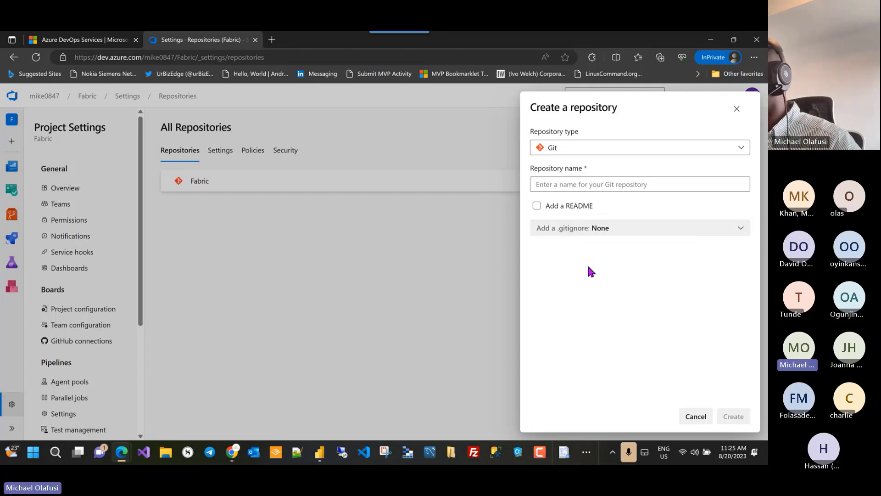
{"action": "left_click", "coordinate": [536, 206]}
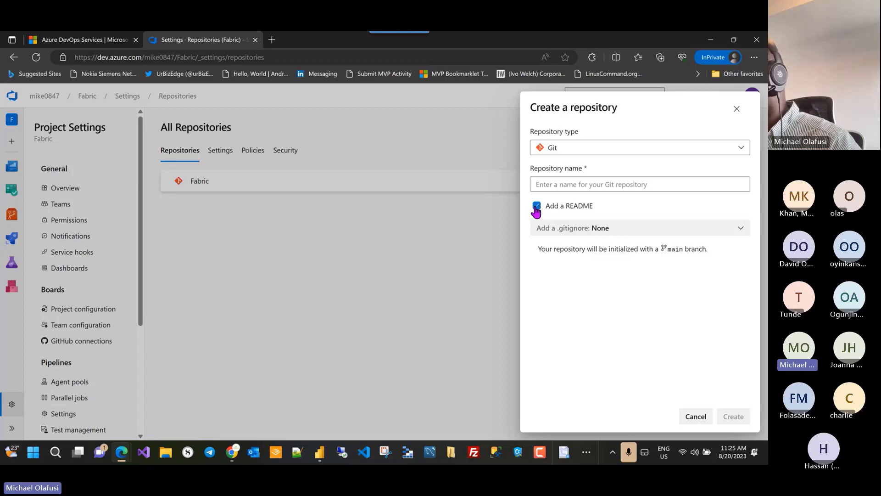
{"action": "left_click", "coordinate": [588, 190]}
{"action": "type", "text": "Demo"}
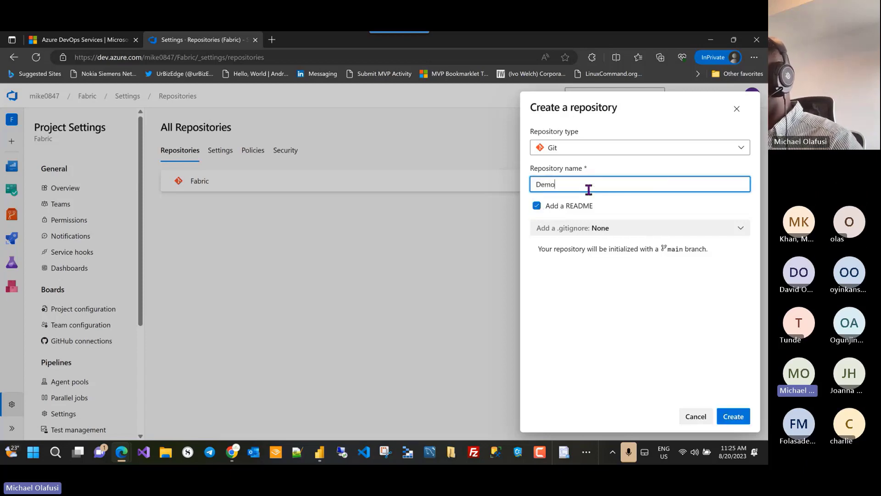
{"action": "left_click", "coordinate": [601, 297]}
{"action": "left_click_drag", "start_coordinate": [725, 251], "coordinate": [592, 250]}
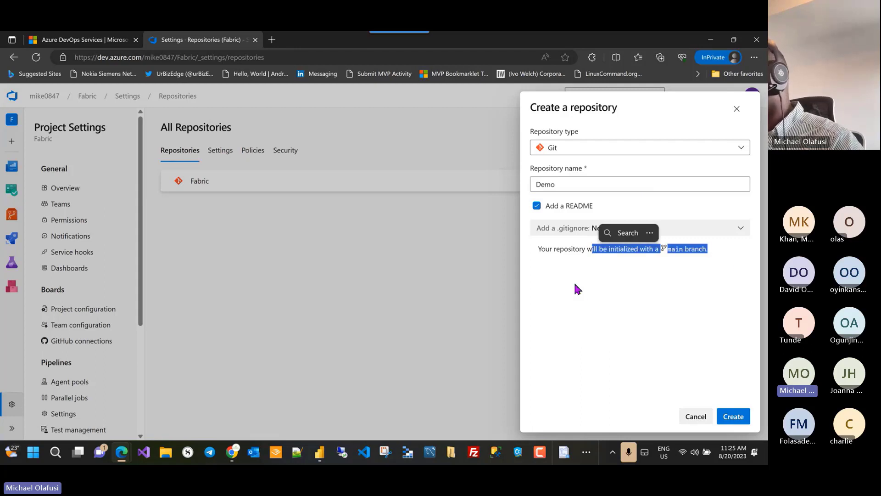
{"action": "left_click", "coordinate": [586, 359]}
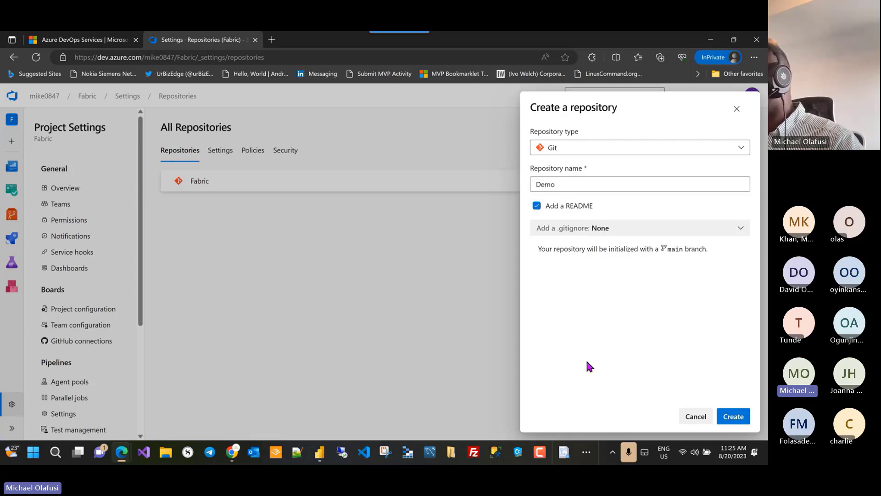
{"action": "left_click", "coordinate": [732, 416]}
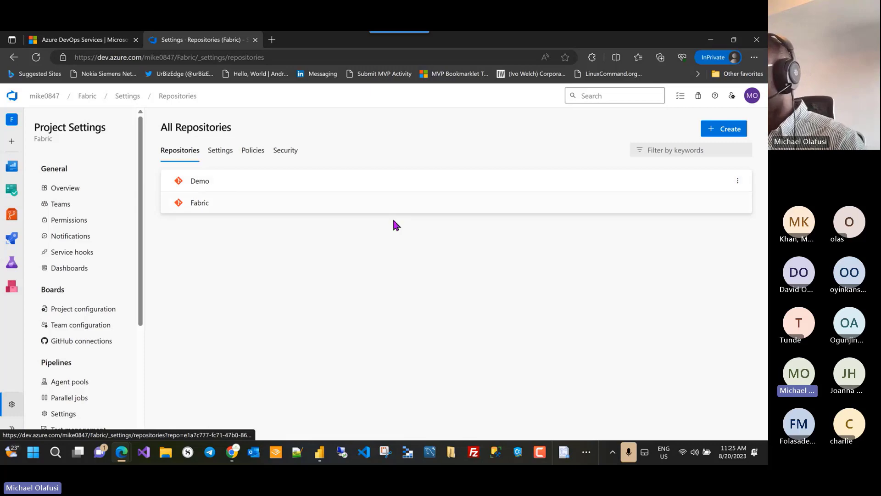
Step: Open the new Demo repository's settings from the All Repositories list
{"action": "key", "text": "alt+Tab"}
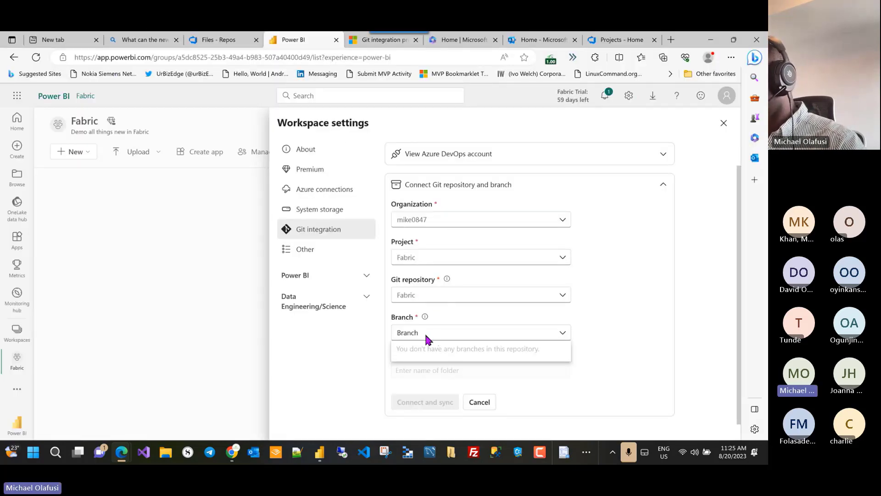
{"action": "key", "text": "alt+Tab"}
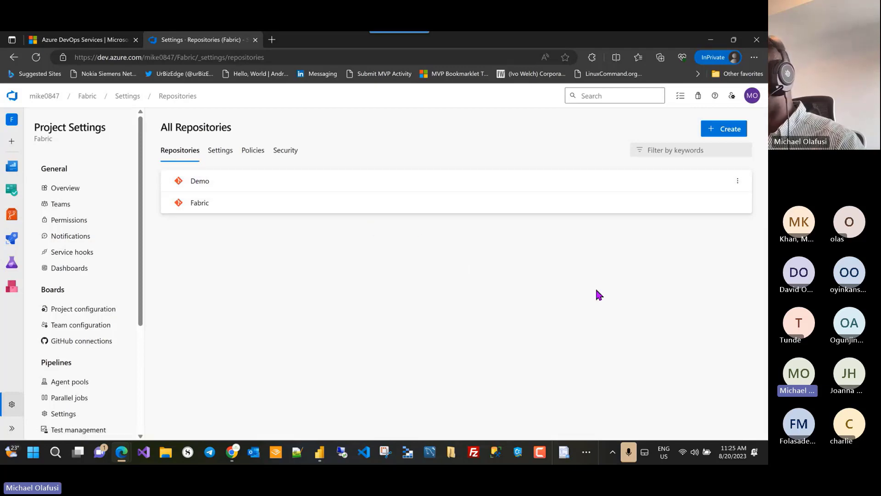
{"action": "key", "text": "alt+Tab"}
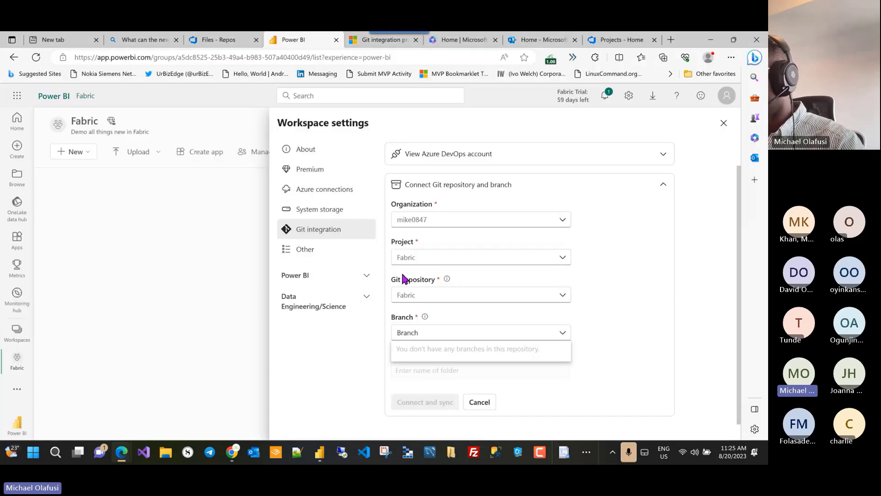
{"action": "key", "text": "alt+Tab"}
{"action": "left_click", "coordinate": [183, 184]}
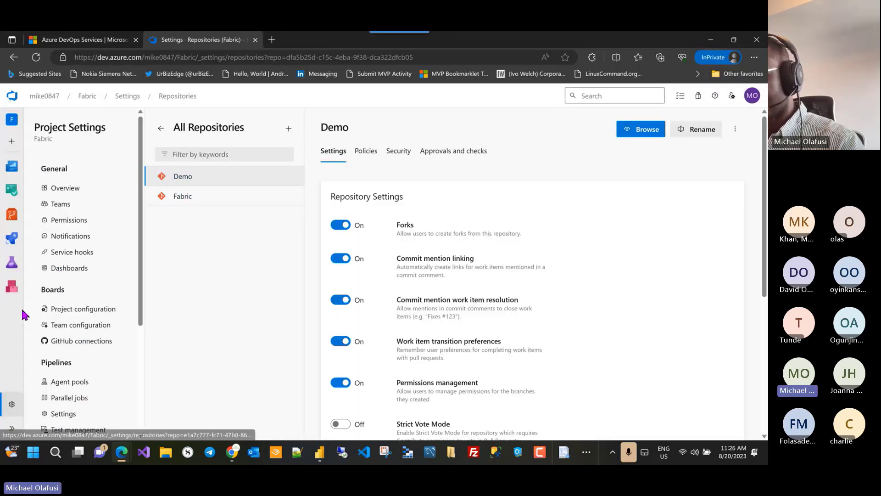
Step: View the Demo repository's files and confirm the README and main branch
{"action": "left_click", "coordinate": [16, 265]}
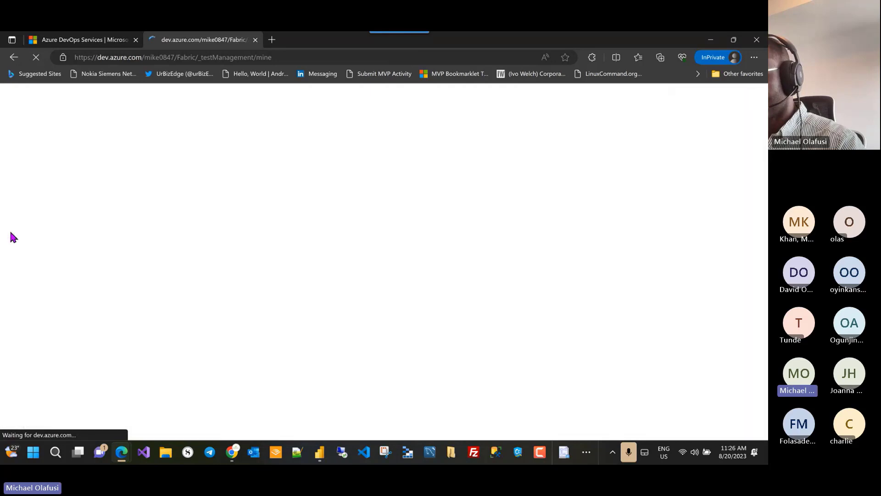
{"action": "left_click", "coordinate": [28, 191]}
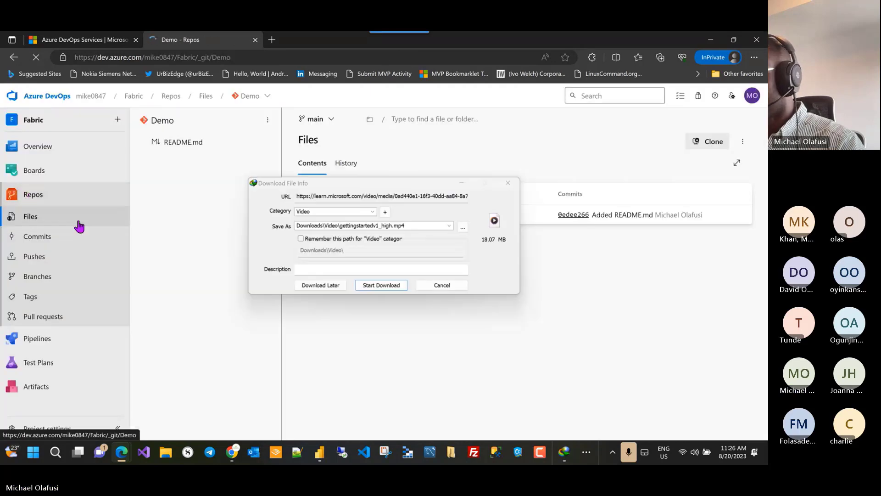
{"action": "left_click", "coordinate": [512, 188]}
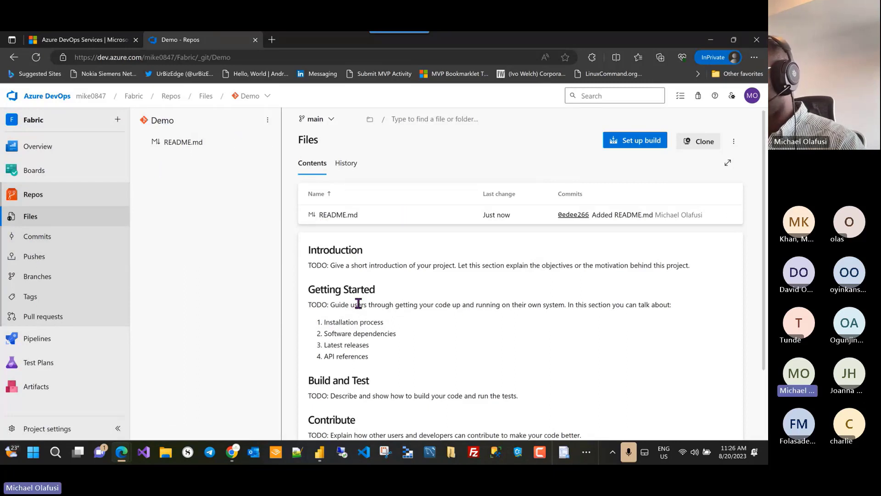
{"action": "left_click", "coordinate": [330, 120]}
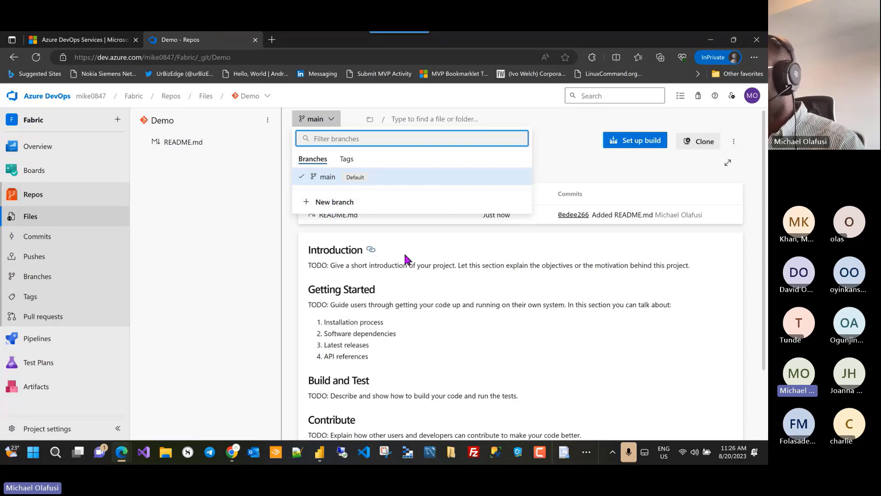
{"action": "left_click", "coordinate": [492, 312]}
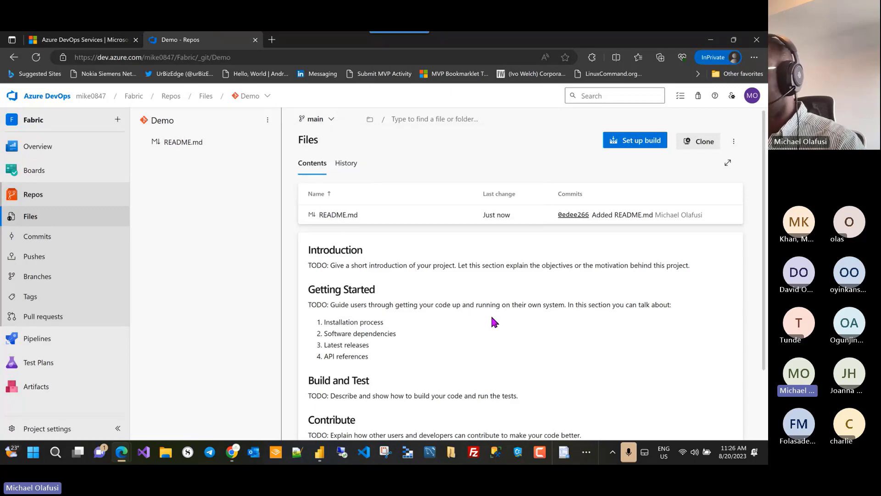
Step: Return to Power BI and close the Workspace settings panel
{"action": "key", "text": "alt+Tab"}
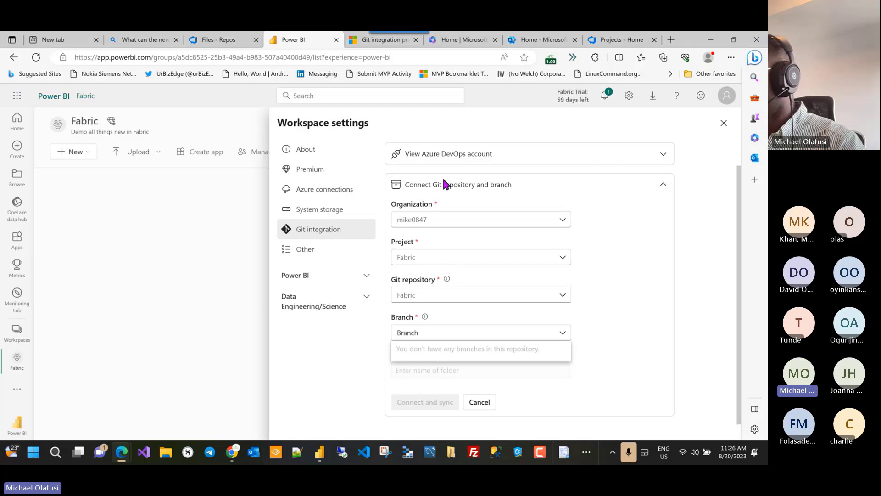
{"action": "left_click", "coordinate": [723, 123]}
{"action": "left_click", "coordinate": [724, 123]}
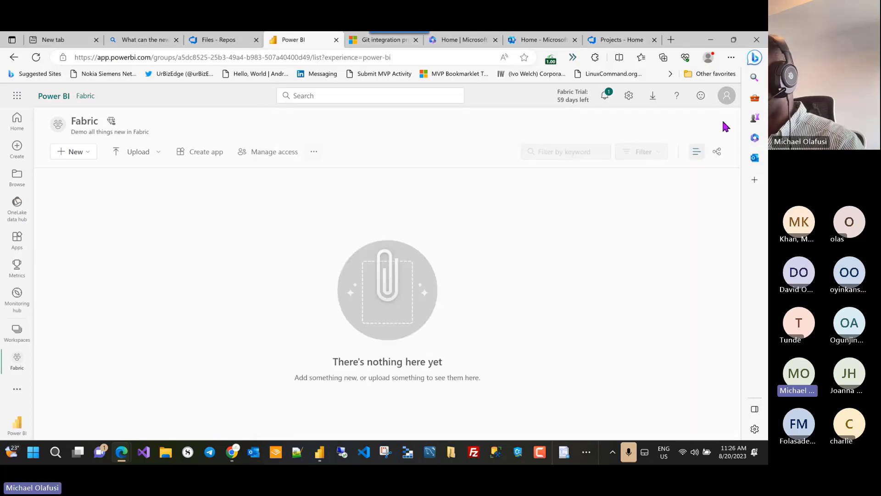
Step: Reload the workspace and set Git integration to the DevOps organization and Fabric project
{"action": "left_click", "coordinate": [36, 57]}
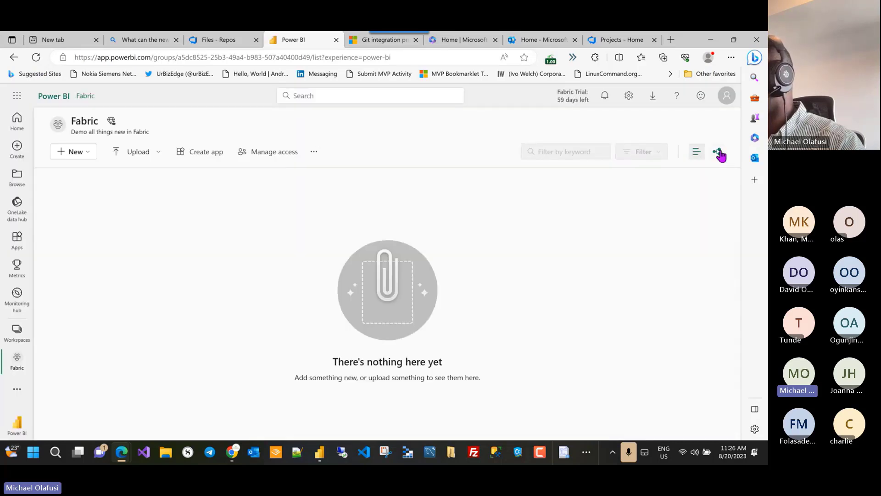
{"action": "left_click", "coordinate": [313, 154]}
{"action": "left_click", "coordinate": [360, 172]}
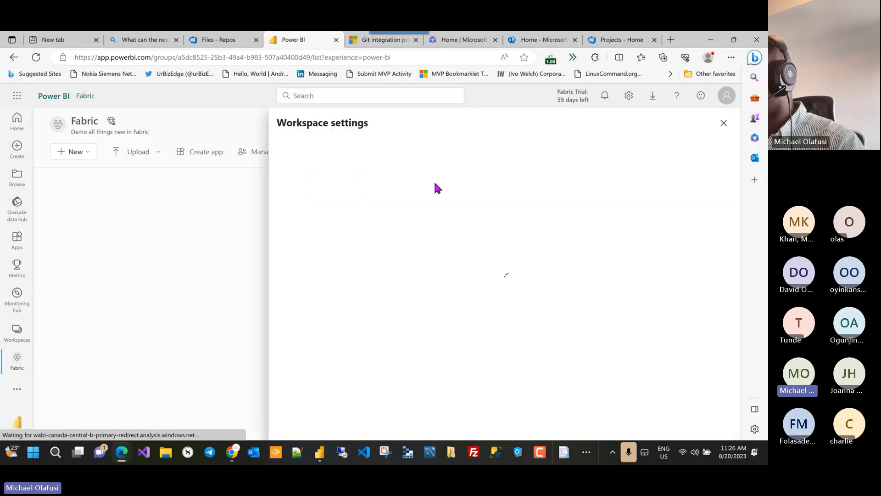
{"action": "left_click", "coordinate": [317, 236]}
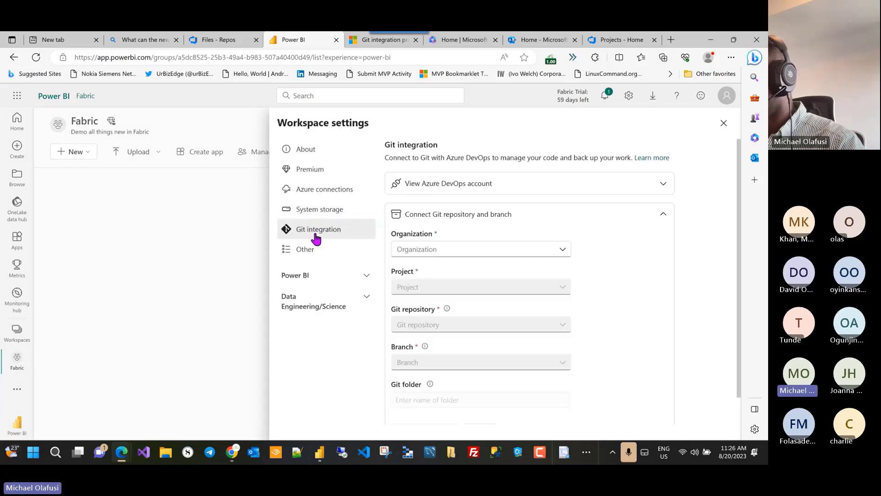
{"action": "left_click", "coordinate": [510, 252]}
{"action": "left_click", "coordinate": [464, 270]}
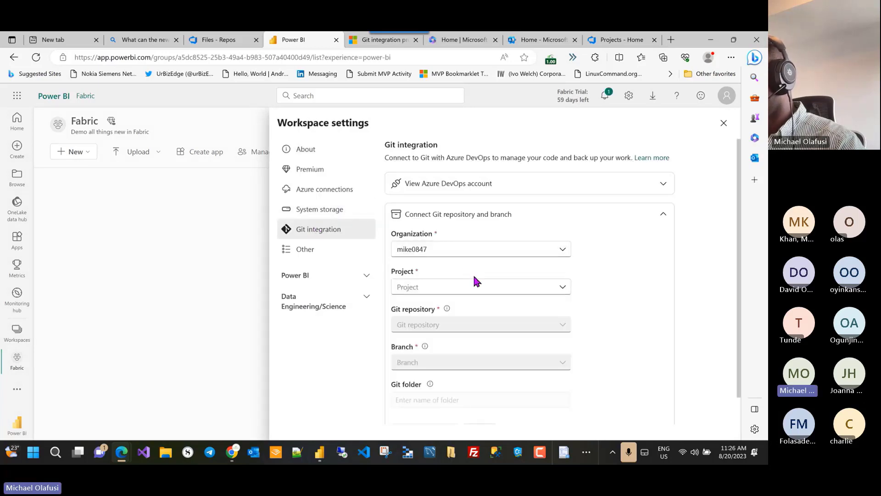
{"action": "left_click", "coordinate": [493, 290]}
{"action": "left_click", "coordinate": [458, 303]}
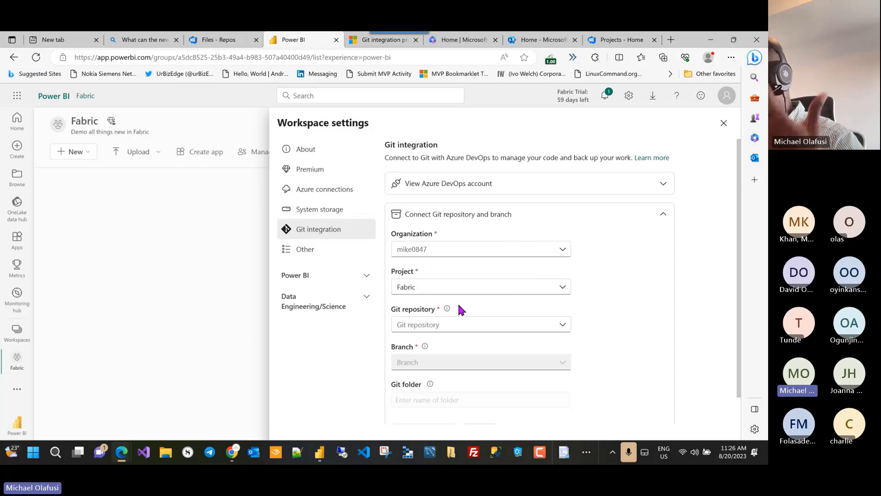
Step: Select Git repository Demo and branch main for the connection
{"action": "left_click", "coordinate": [726, 96]}
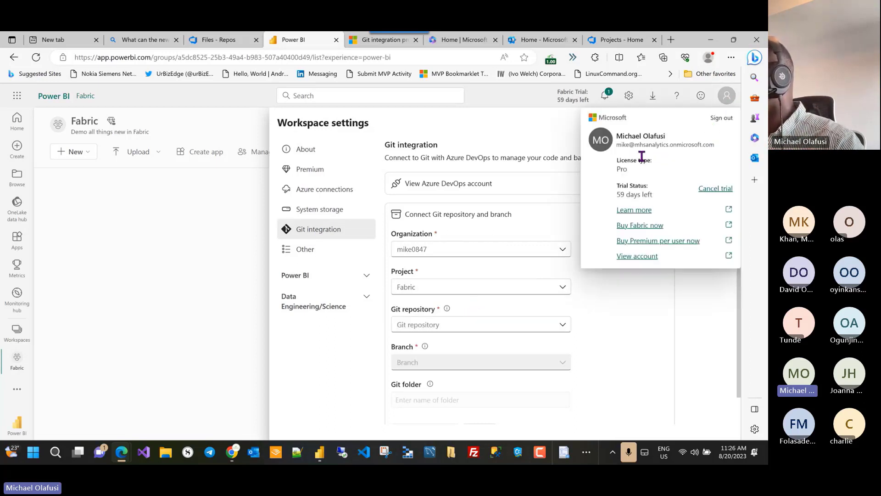
{"action": "left_click", "coordinate": [637, 319]}
{"action": "left_click", "coordinate": [454, 323]}
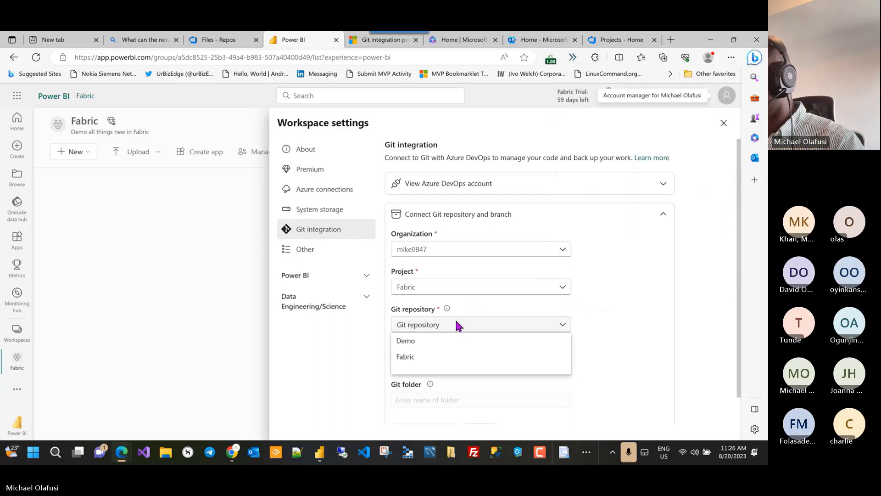
{"action": "left_click", "coordinate": [416, 342]}
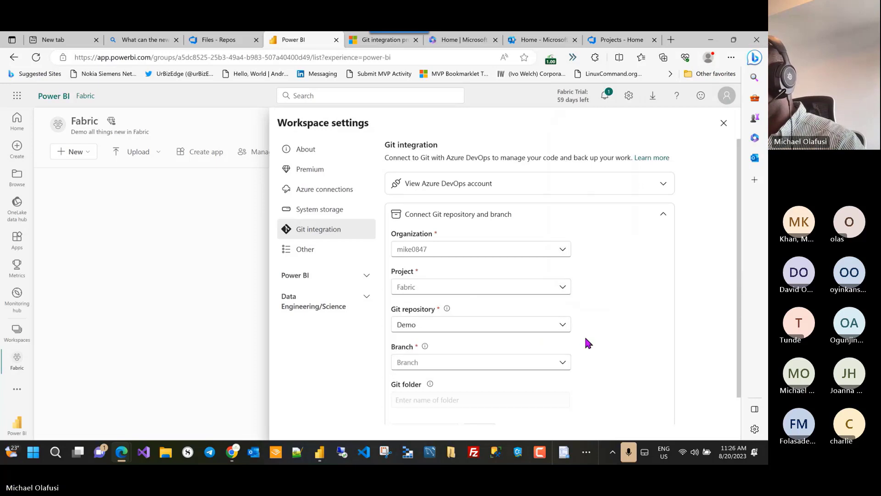
{"action": "left_click", "coordinate": [550, 365]}
{"action": "left_click", "coordinate": [444, 395]}
{"action": "scroll", "coordinate": [551, 349], "scroll_direction": "down", "scroll_amount": 1}
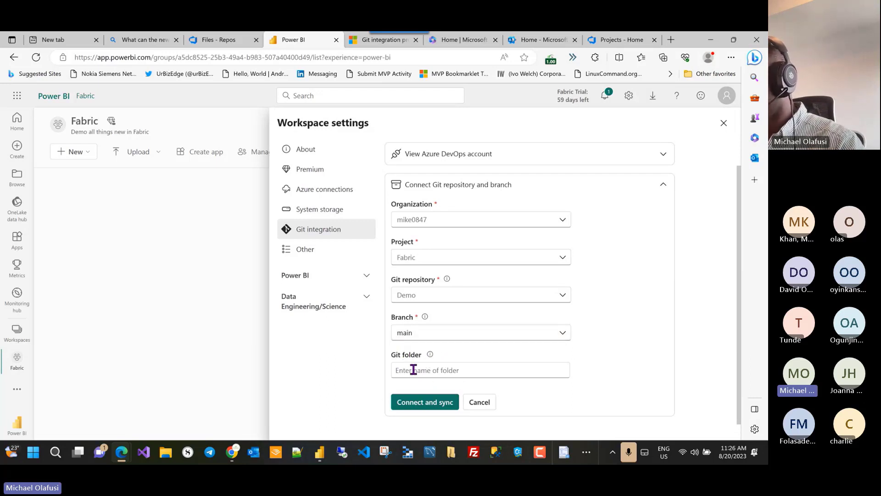
{"action": "key", "text": "alt+Tab"}
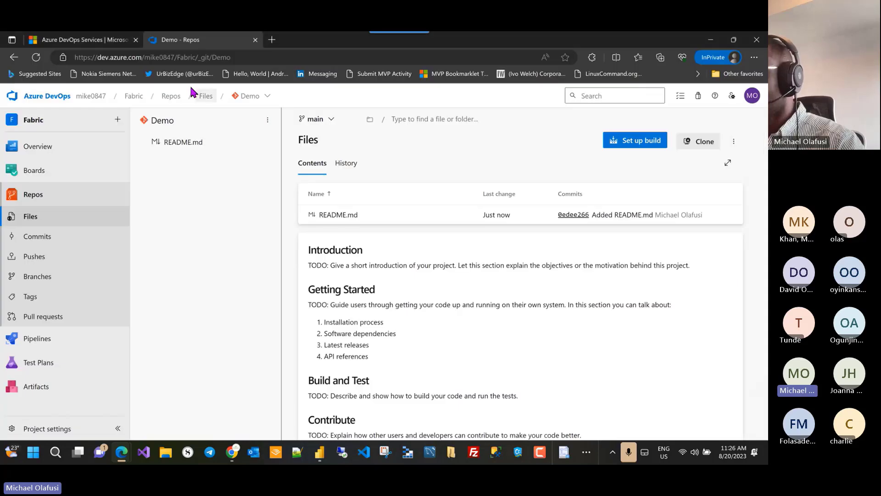
{"action": "left_click", "coordinate": [269, 120]}
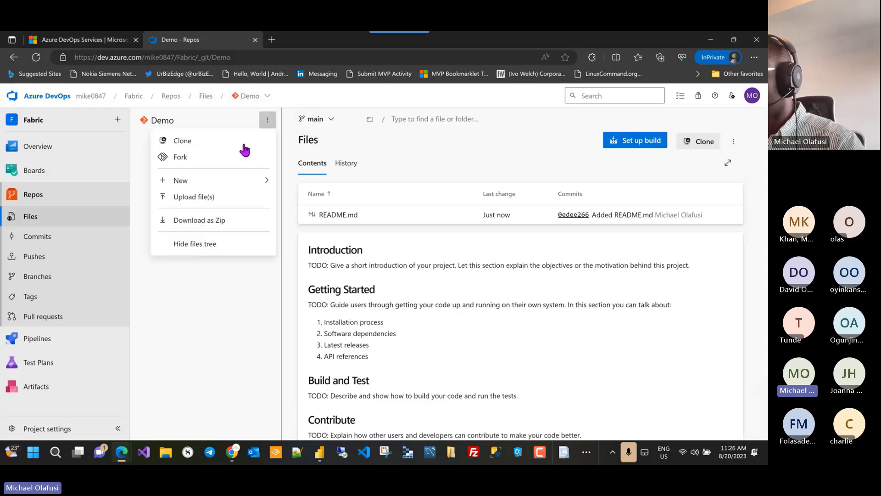
{"action": "mouse_move", "coordinate": [215, 184]}
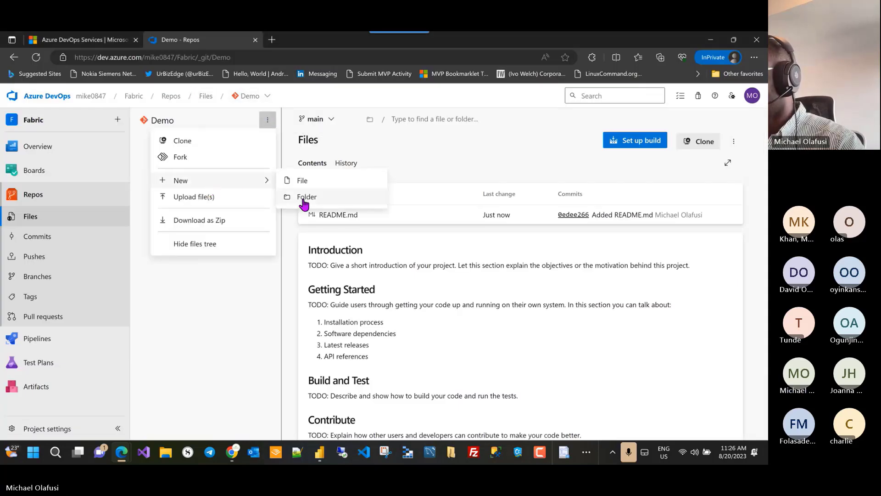
{"action": "key", "text": "alt+Tab"}
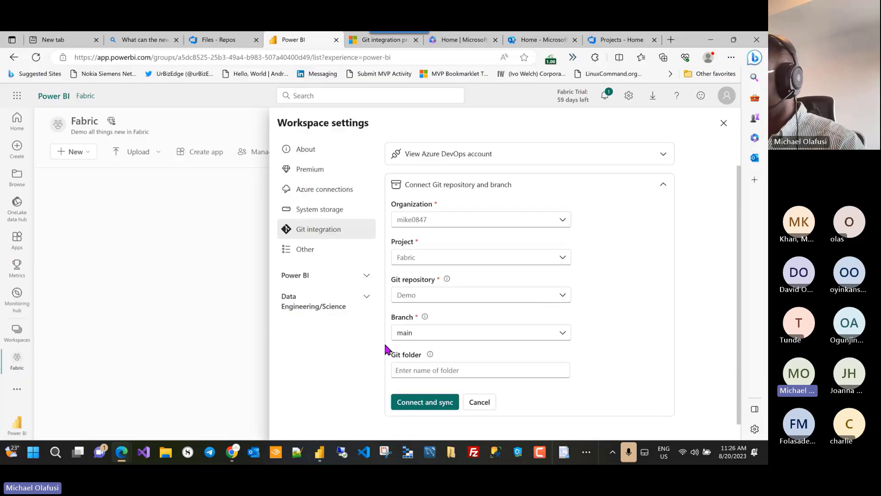
Step: Connect and sync the Fabric workspace with the Demo repository's main branch
{"action": "left_click", "coordinate": [428, 402]}
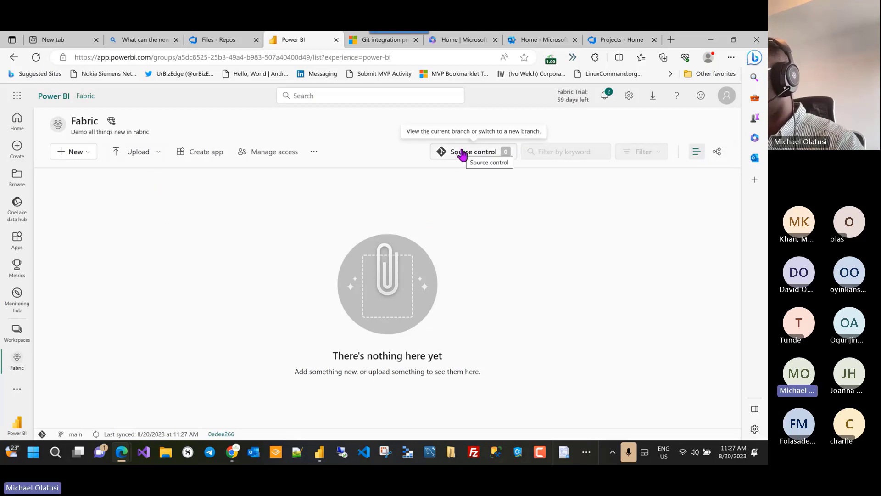
Step: In Power BI Desktop, choose Sign in with a different account and submit the new account's e-mail
{"action": "mouse_move", "coordinate": [321, 456]}
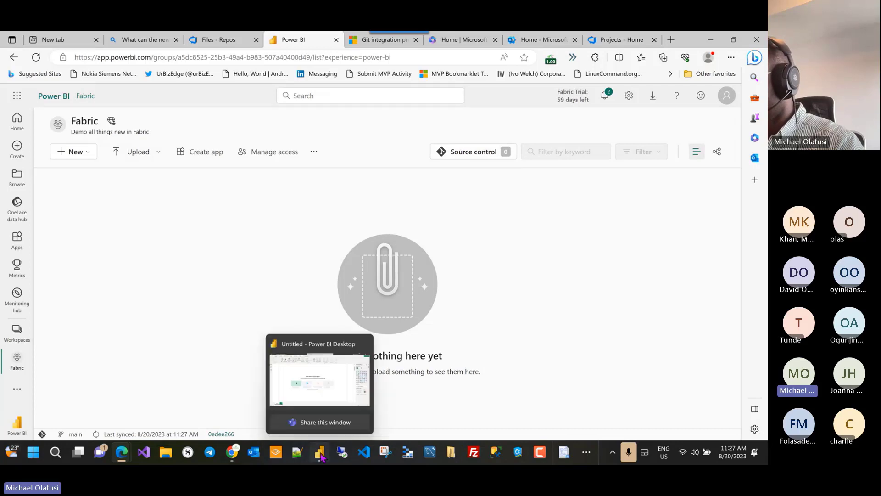
{"action": "left_click", "coordinate": [325, 382]}
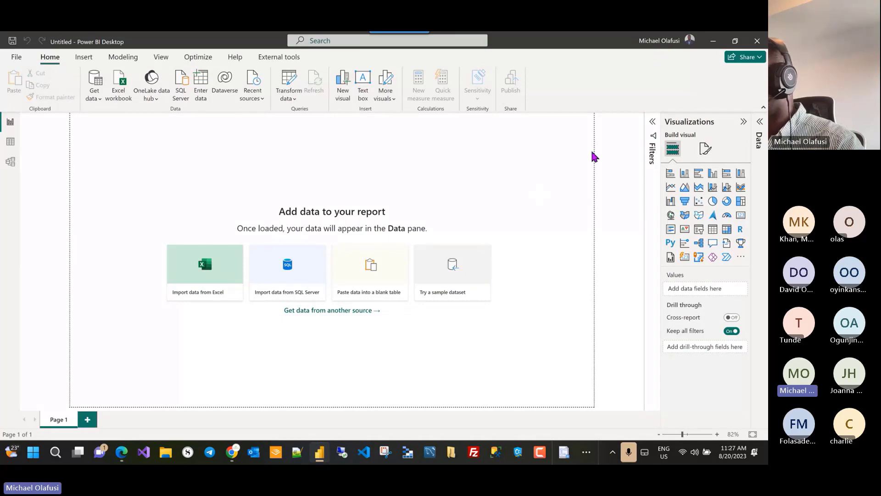
{"action": "left_click", "coordinate": [666, 43]}
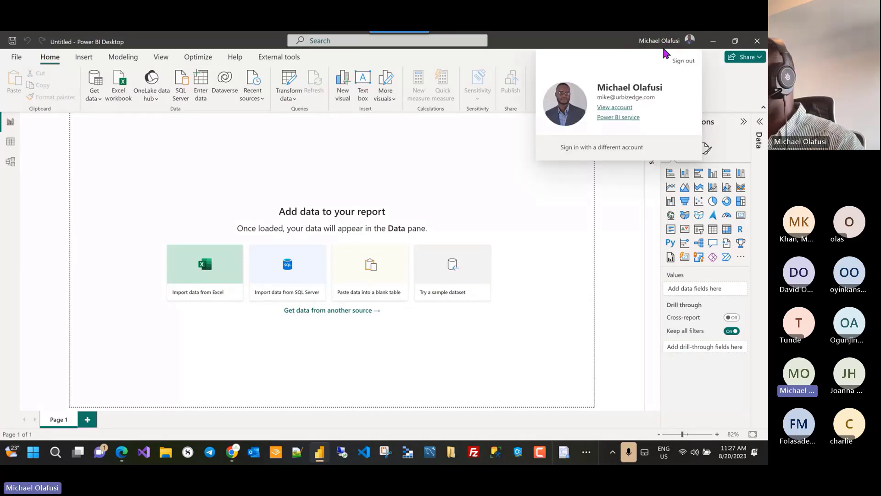
{"action": "left_click", "coordinate": [604, 147]}
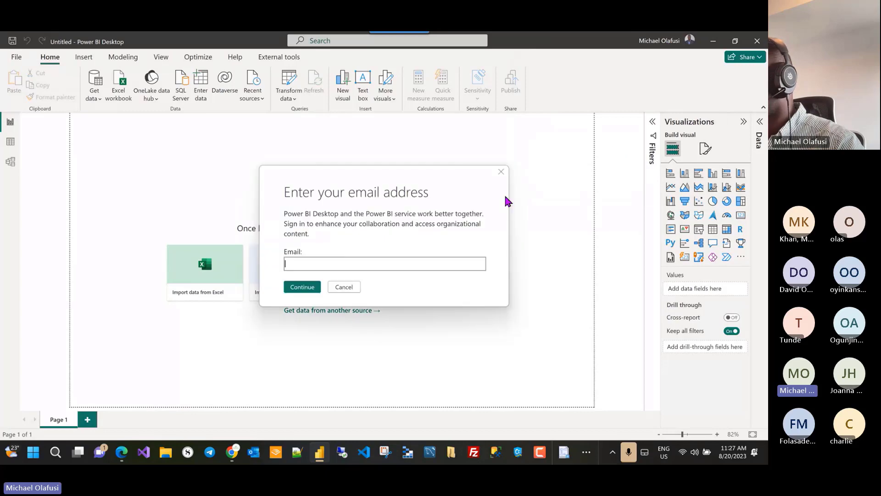
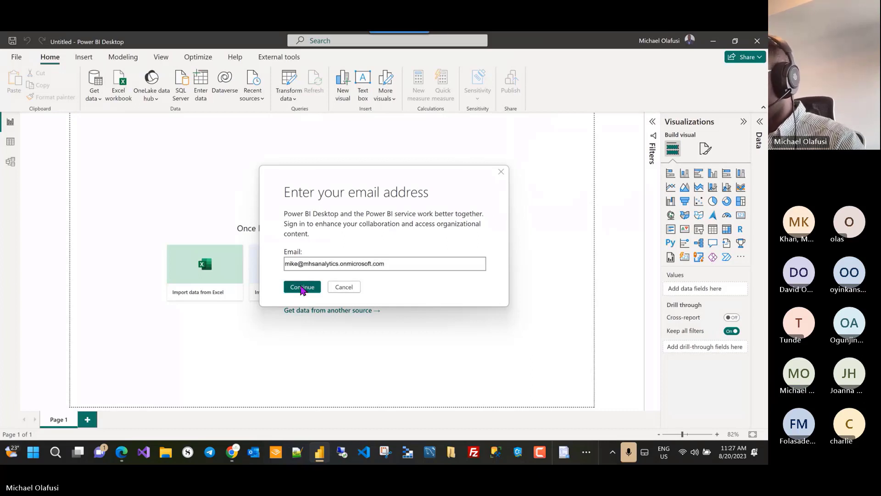
{"action": "left_click", "coordinate": [301, 287]}
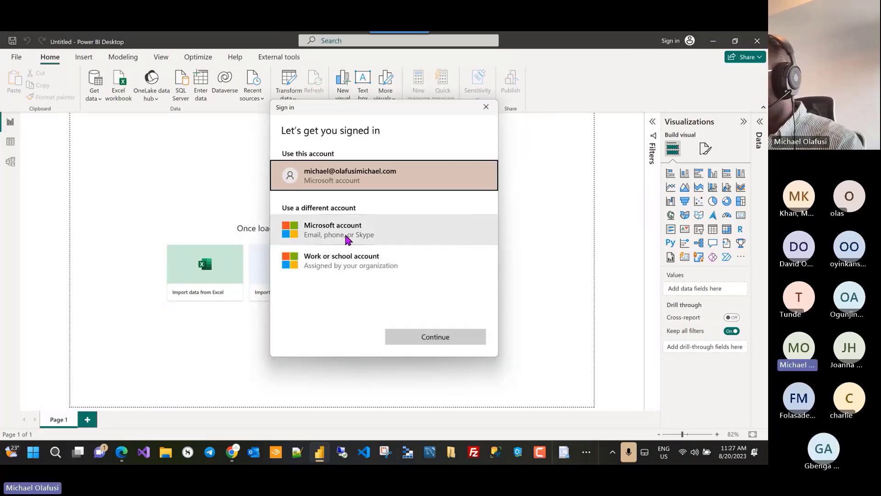
Step: Choose to sign in with another Microsoft account and enter its e-mail address, correcting a typo
{"action": "left_click", "coordinate": [346, 237]}
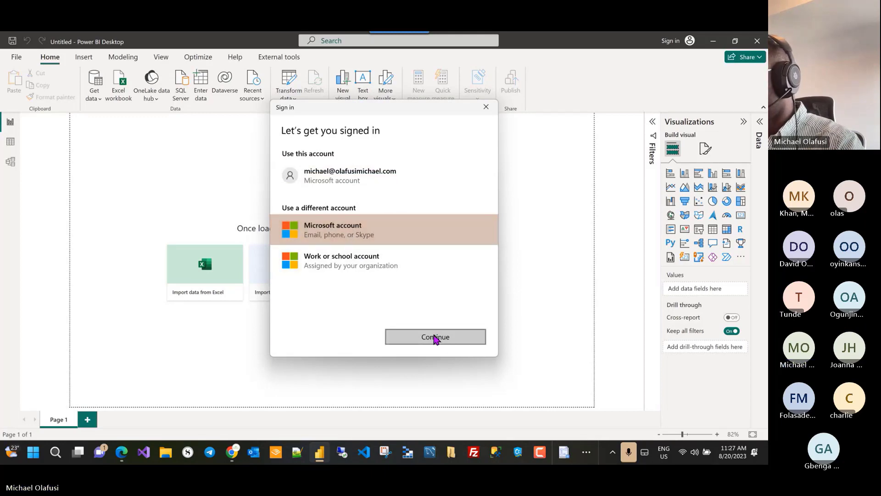
{"action": "left_click", "coordinate": [367, 268]}
{"action": "left_click", "coordinate": [435, 338]}
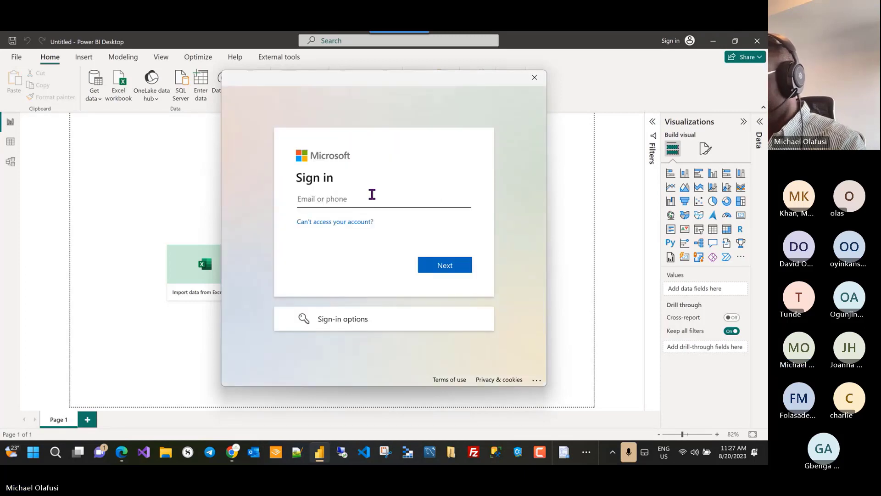
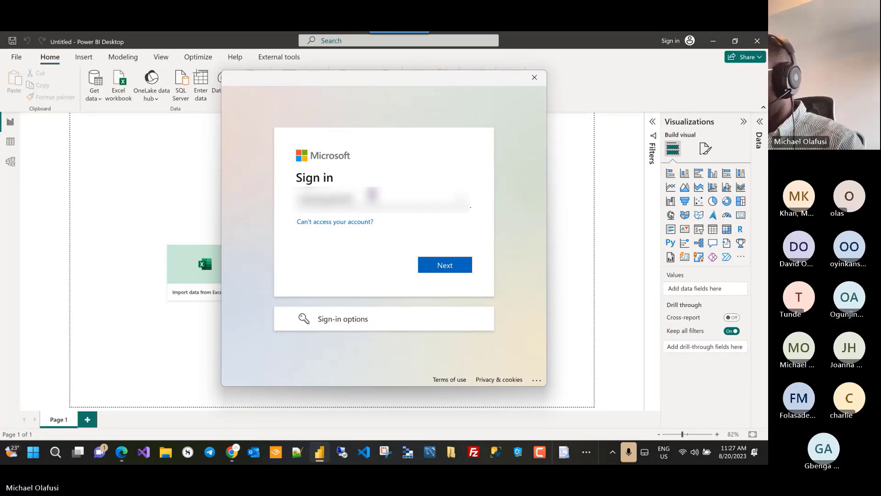
{"action": "triple_click", "coordinate": [382, 201]}
{"action": "key", "text": "BackSpace"}
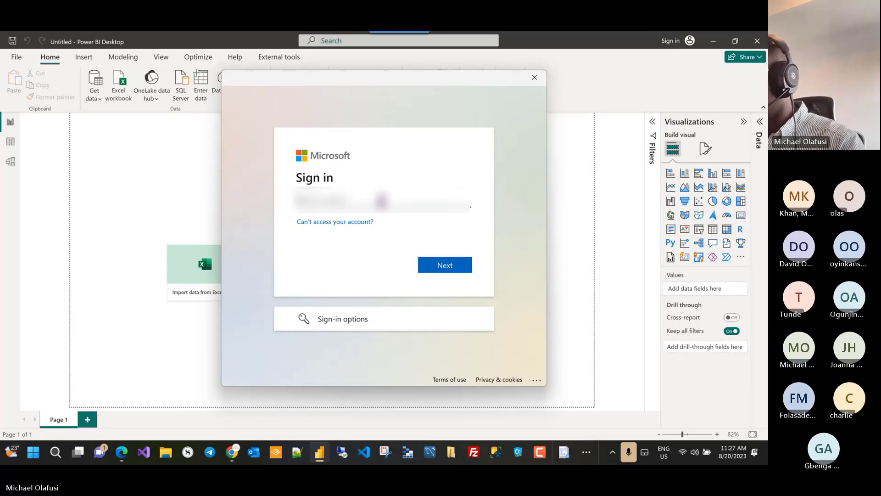
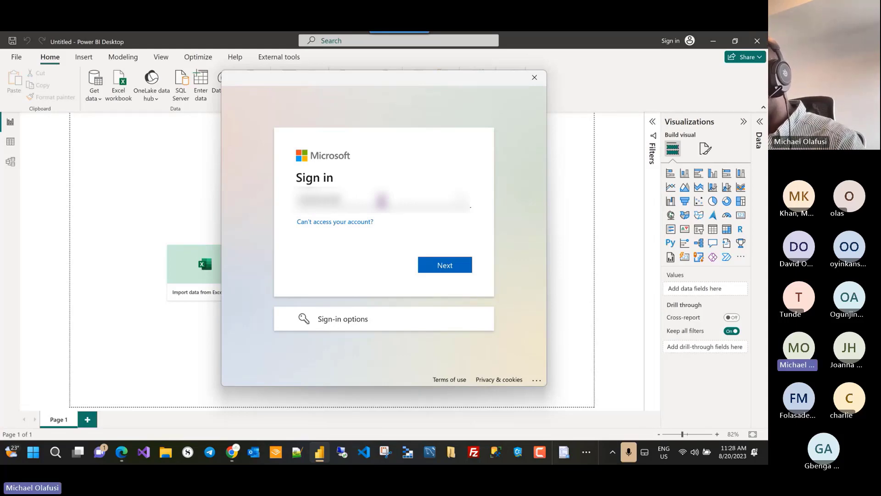
{"action": "type", "text": "****"}
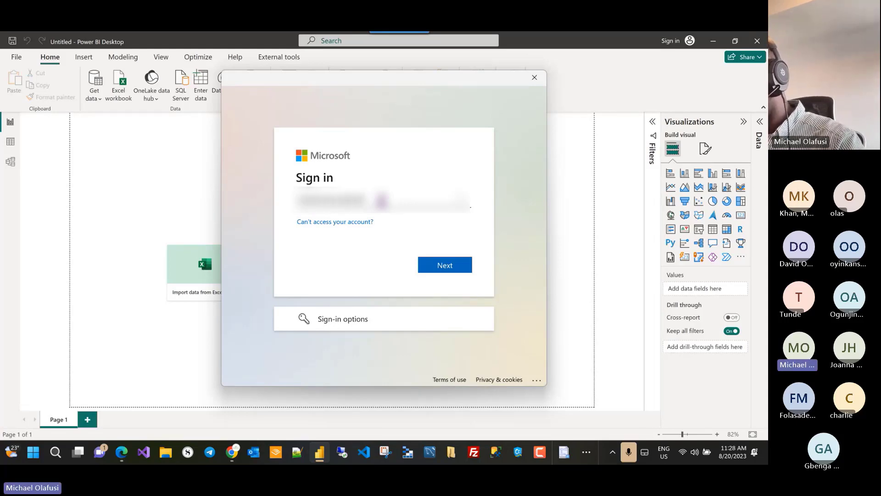
{"action": "type", "text": "***"}
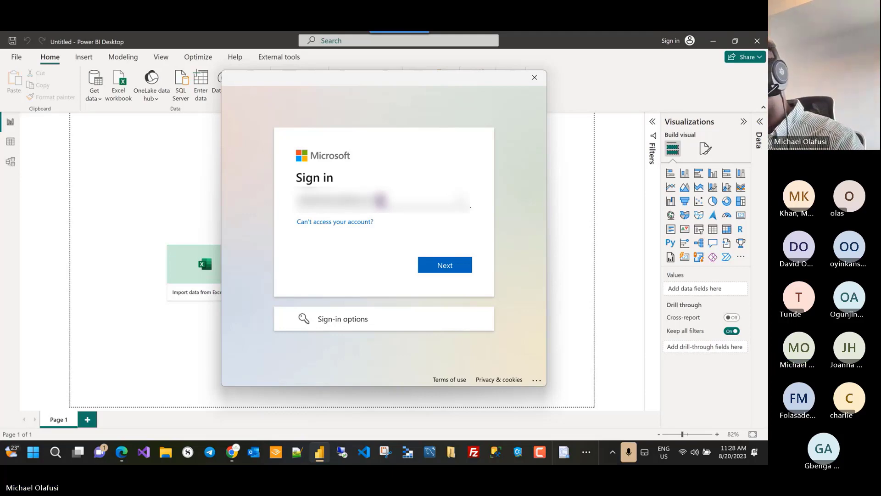
{"action": "type", "text": "****"}
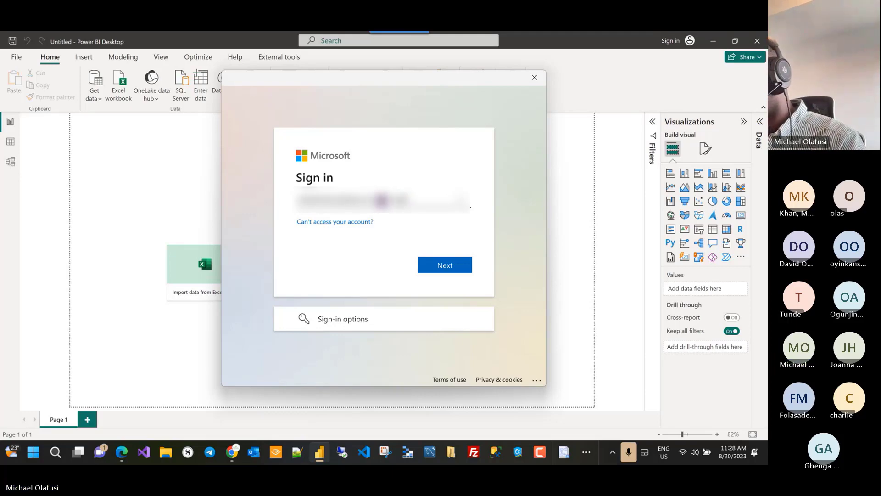
{"action": "type", "text": "****"}
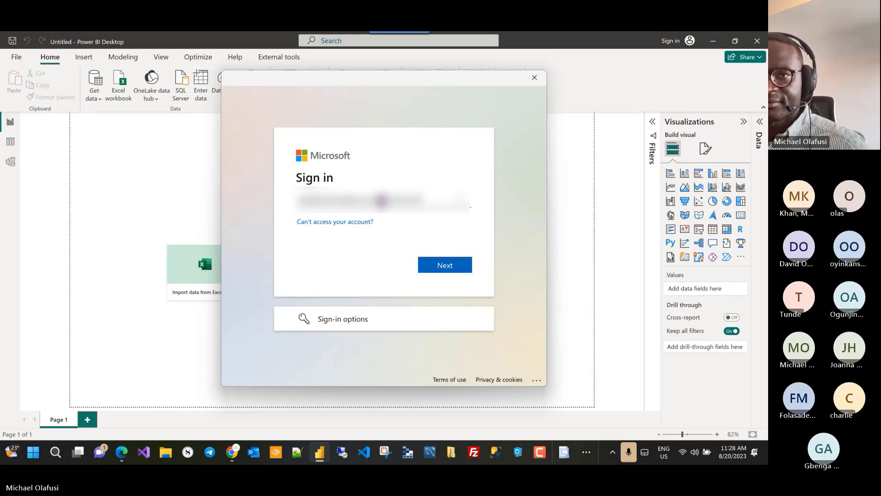
Step: Enter the account password, sign in, and limit the sign-in to this app only
{"action": "left_click", "coordinate": [435, 267]}
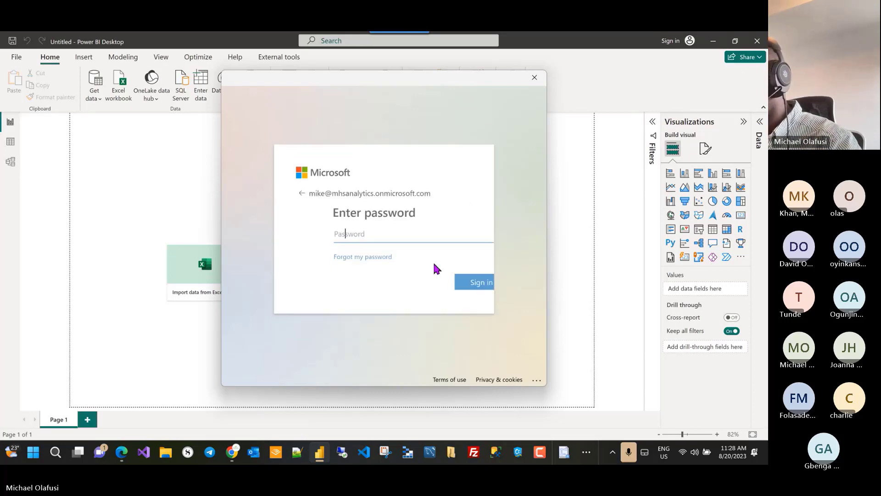
{"action": "type", "text": "********"}
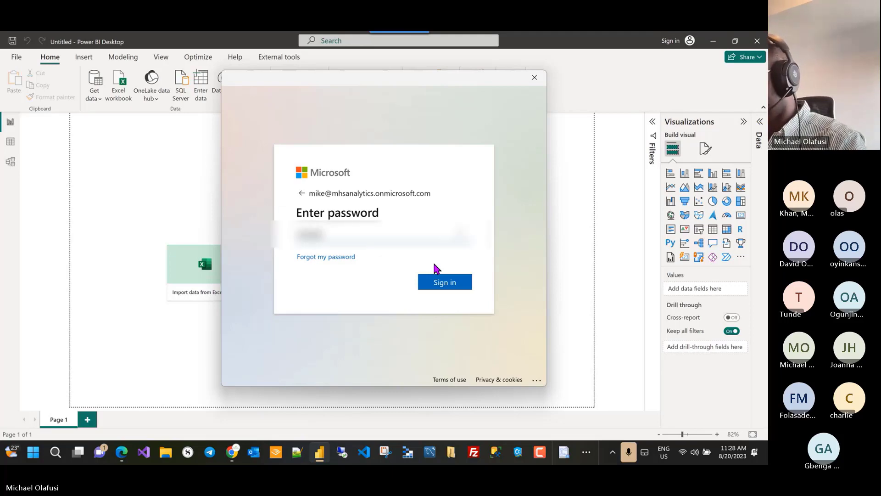
{"action": "type", "text": "*****"}
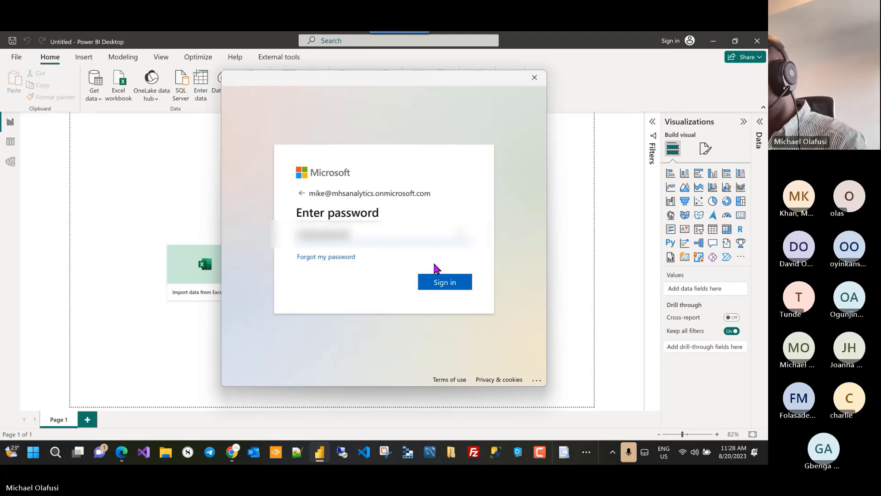
{"action": "left_click", "coordinate": [444, 282]}
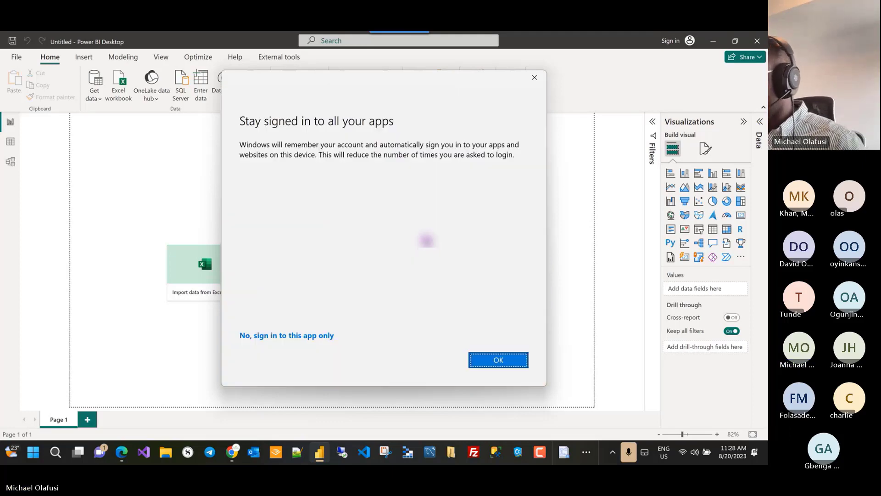
{"action": "left_click", "coordinate": [295, 335]}
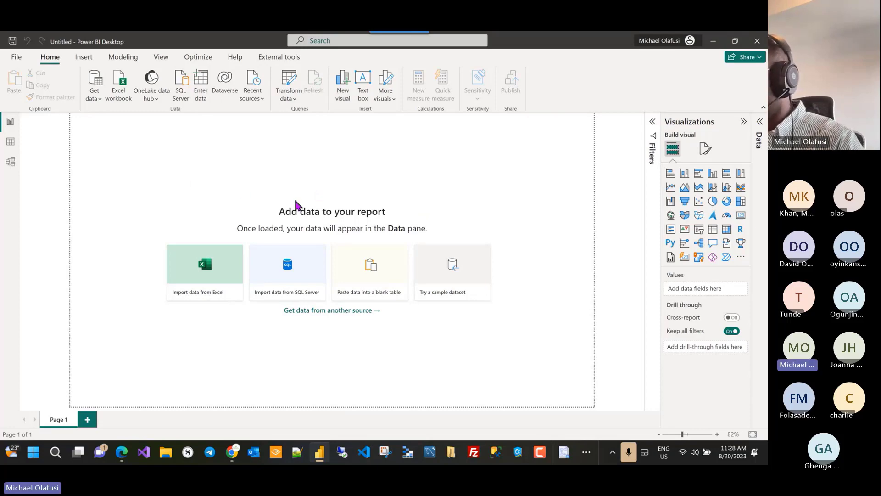
Step: Check the Demo repo files in the Azure DevOps Fabric project, then return to Power BI Desktop
{"action": "key", "text": "alt+Tab"}
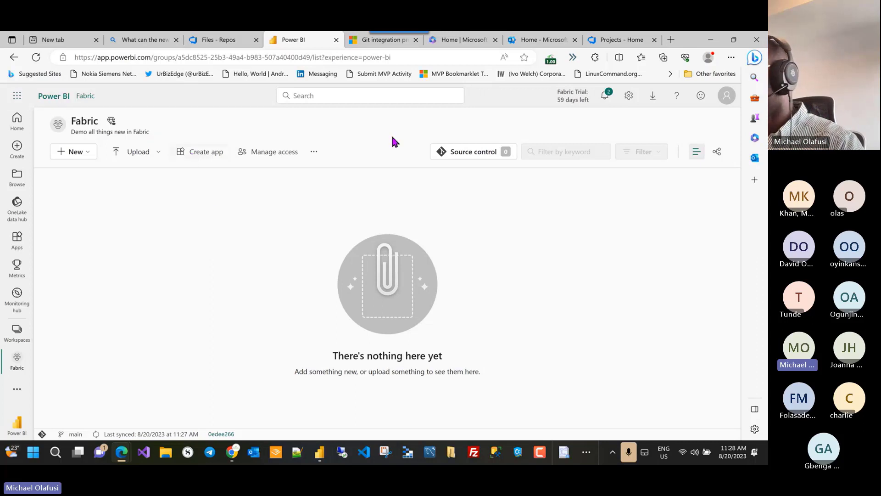
{"action": "left_click", "coordinate": [617, 40]}
{"action": "left_click", "coordinate": [35, 58]}
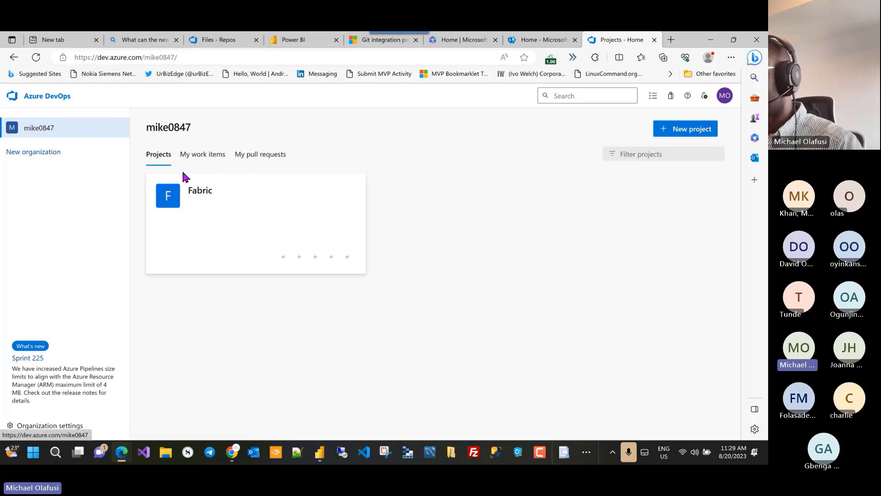
{"action": "left_click", "coordinate": [204, 207]}
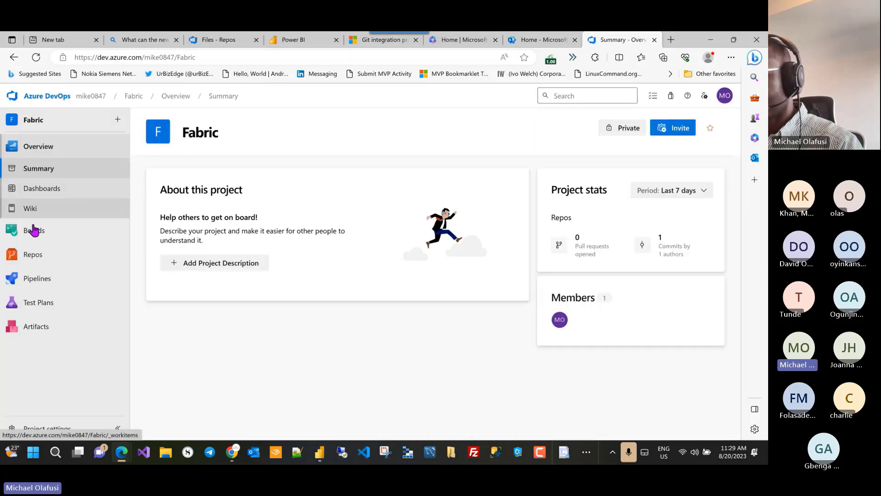
{"action": "left_click", "coordinate": [33, 255]}
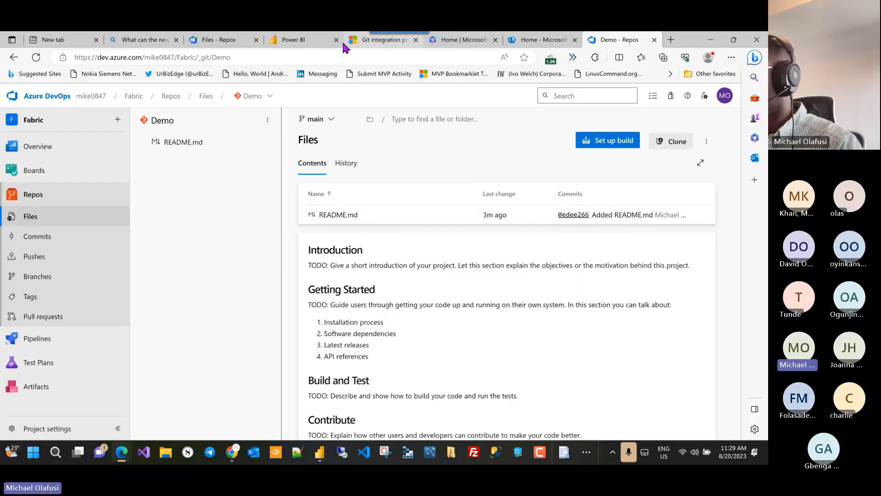
{"action": "left_click", "coordinate": [301, 40]}
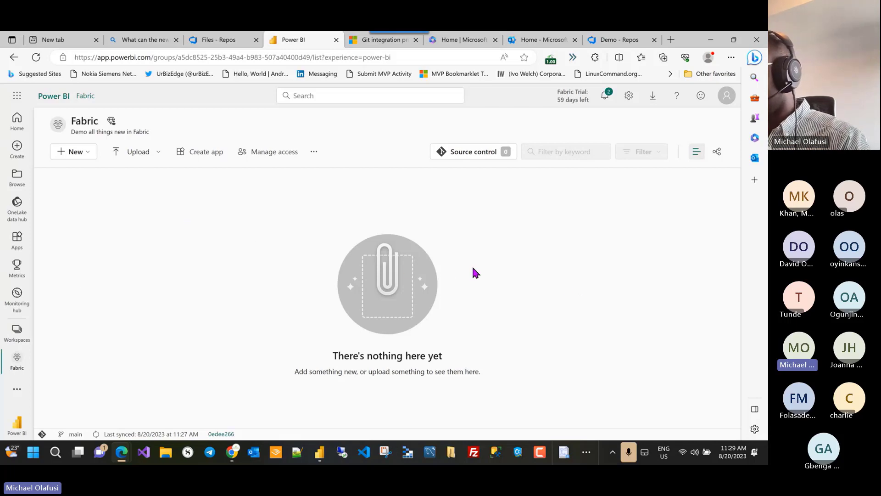
{"action": "key", "text": "alt+Tab"}
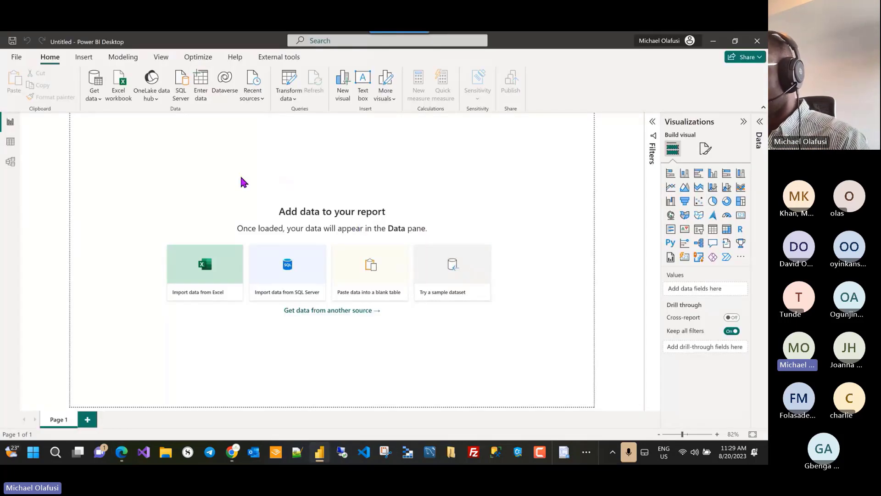
Step: Open the recent AdventureWorks Sales Report file
{"action": "left_click", "coordinate": [16, 59]}
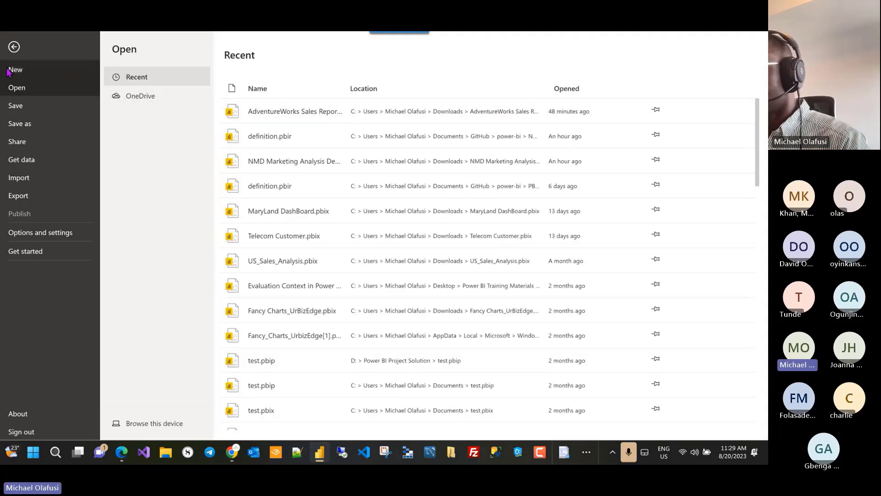
{"action": "left_click", "coordinate": [291, 112]}
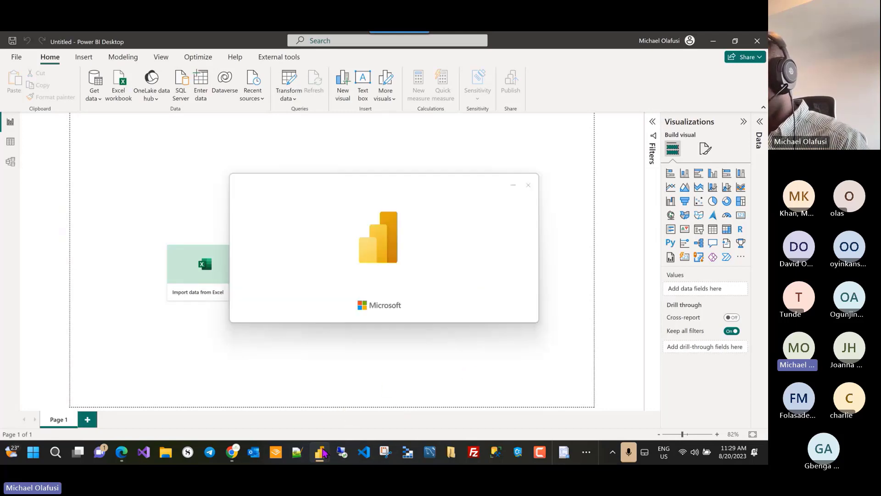
{"action": "mouse_move", "coordinate": [324, 452]}
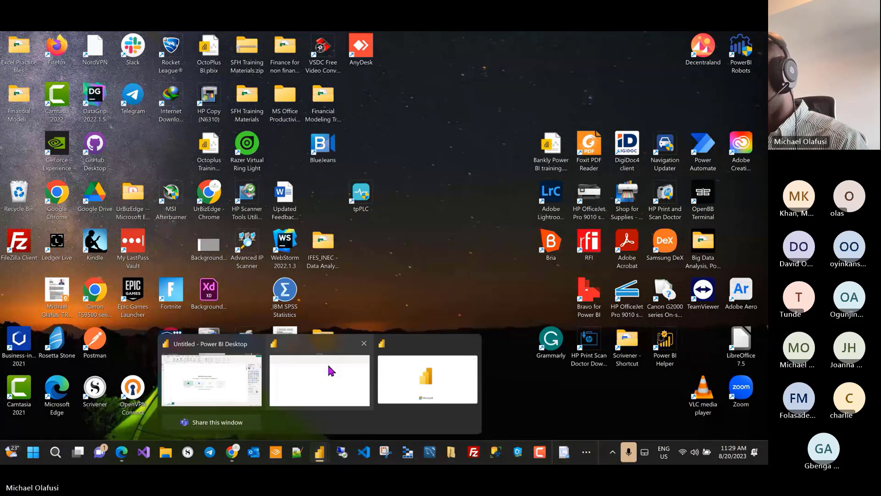
{"action": "left_click", "coordinate": [332, 370]}
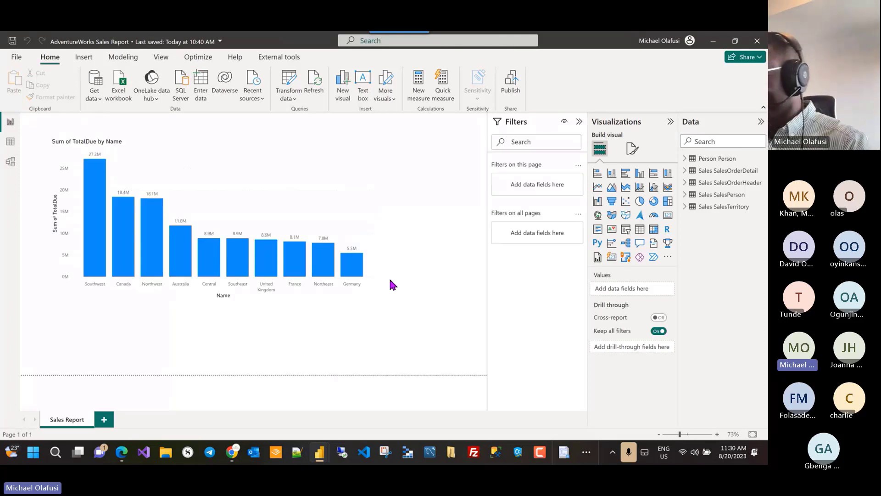
Step: Enlarge the Sum of TotalDue by Name column chart and move it to the canvas's top-left
{"action": "left_click", "coordinate": [211, 159]}
{"action": "left_click_drag", "start_coordinate": [382, 301], "coordinate": [485, 374]}
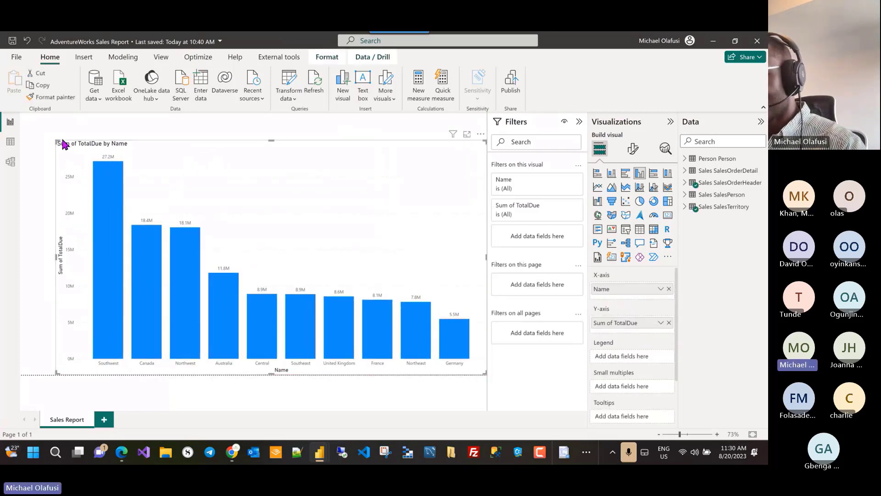
{"action": "left_click_drag", "start_coordinate": [64, 145], "coordinate": [27, 117]}
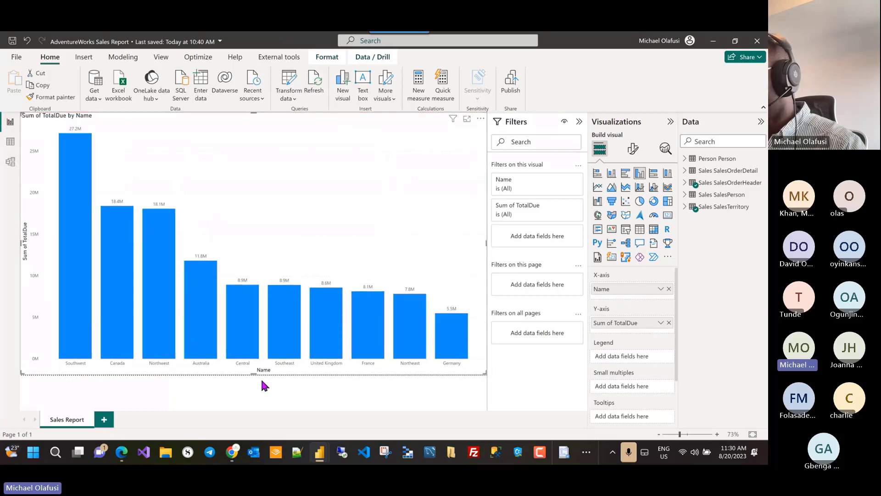
{"action": "left_click", "coordinate": [275, 408]}
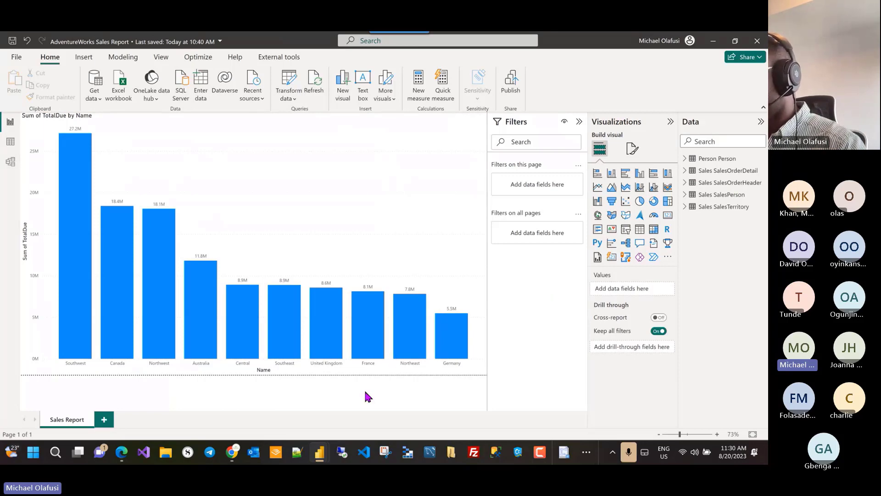
{"action": "key", "text": "alt+Tab"}
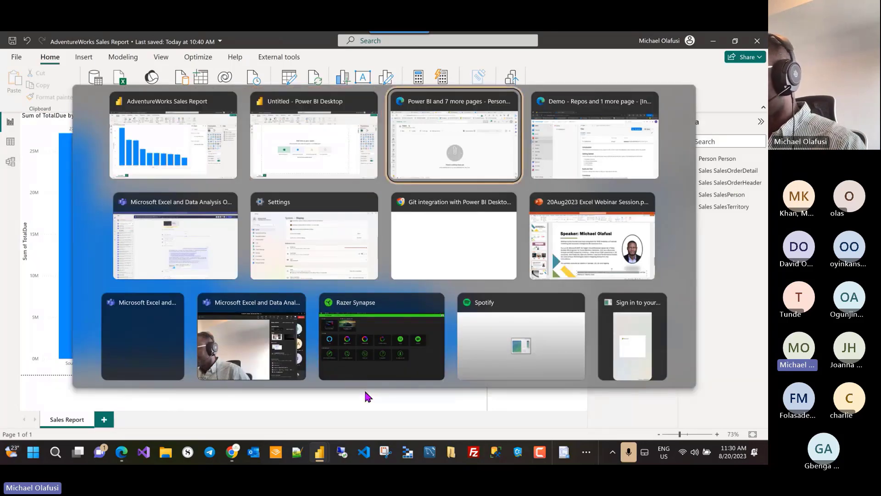
{"action": "key", "text": "alt+Tab"}
{"action": "key", "text": "alt+Tab"}
{"action": "key", "text": "Escape"}
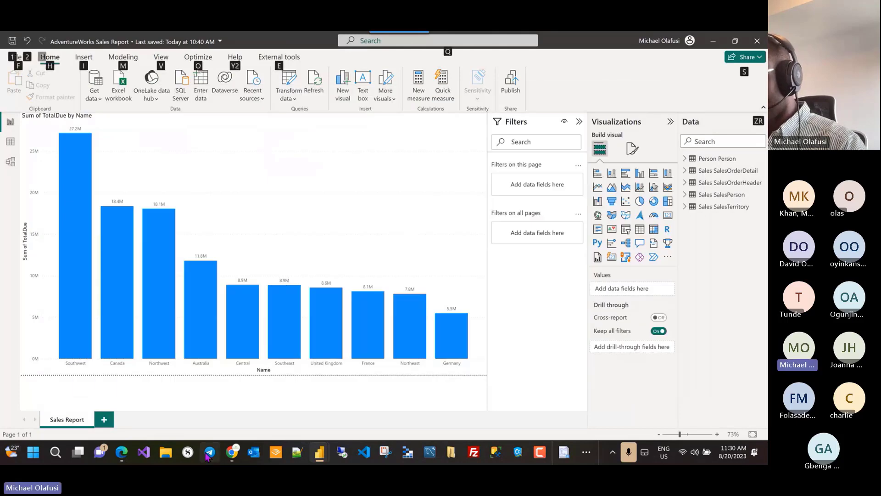
Step: Open the AdventureWorksParquet repository from the GitHub profile, copy its URL, and start another tab
{"action": "left_click", "coordinate": [236, 453]}
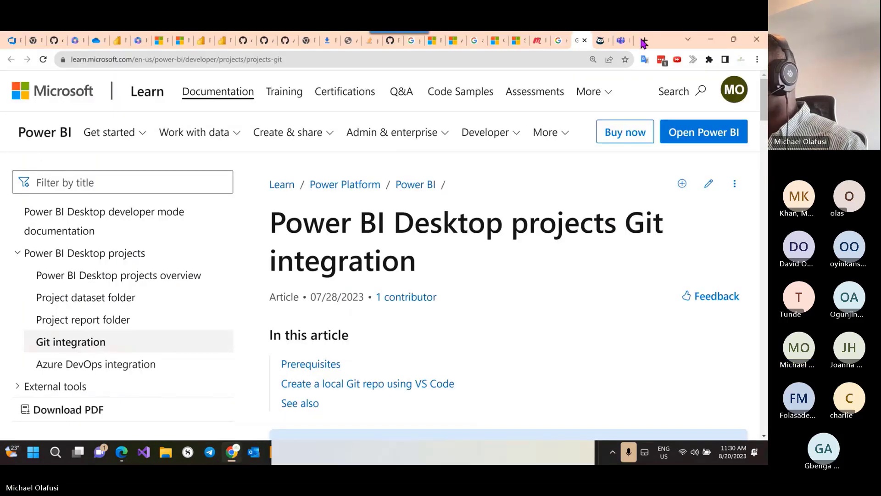
{"action": "left_click", "coordinate": [646, 41]}
{"action": "type", "text": "github.com/features/copilot"}
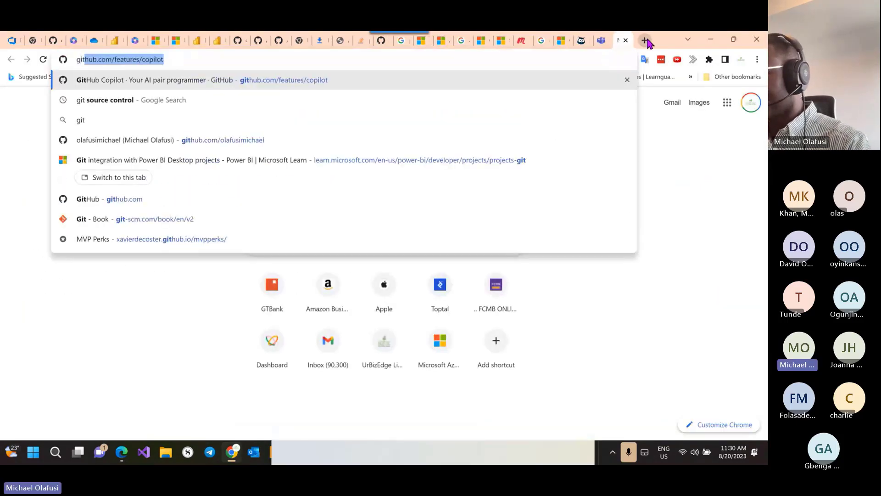
{"action": "left_click", "coordinate": [159, 140]}
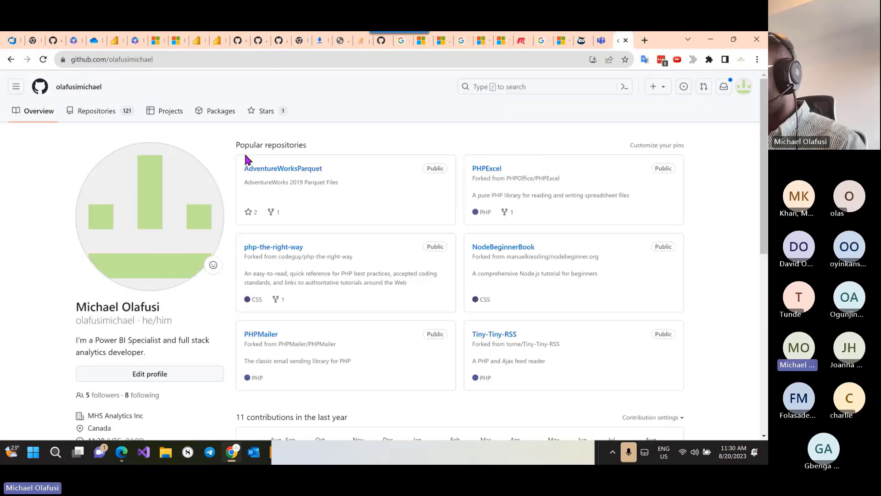
{"action": "left_click", "coordinate": [284, 170]}
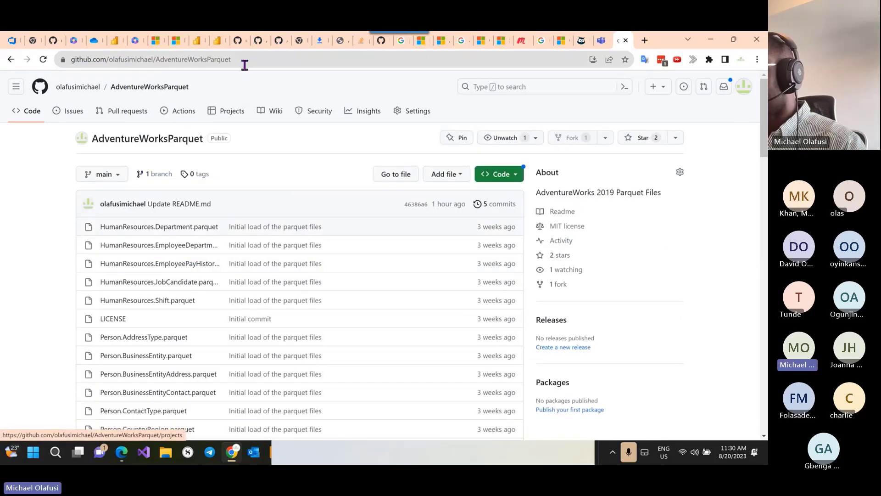
{"action": "left_click", "coordinate": [244, 60]}
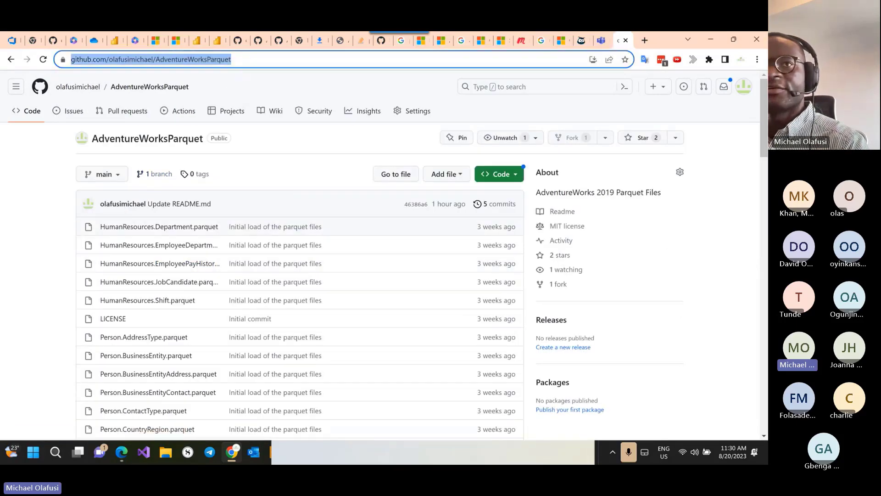
{"action": "key", "text": "alt+Tab"}
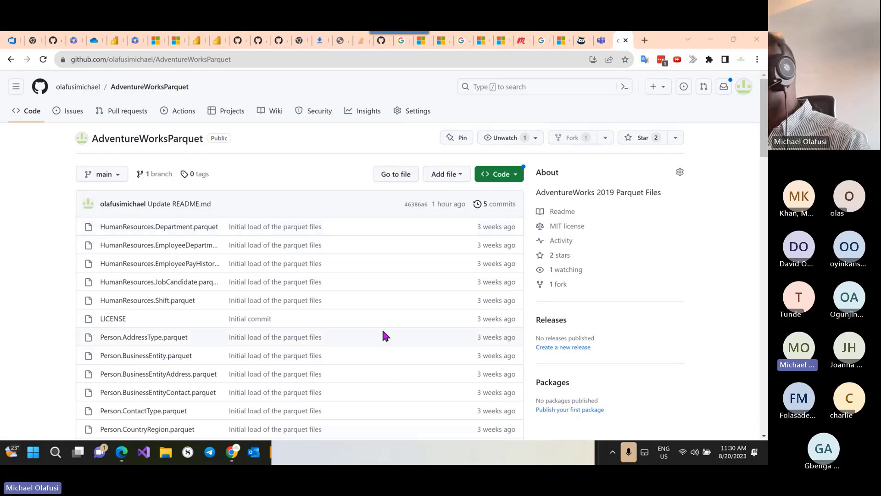
{"action": "left_click", "coordinate": [645, 40]}
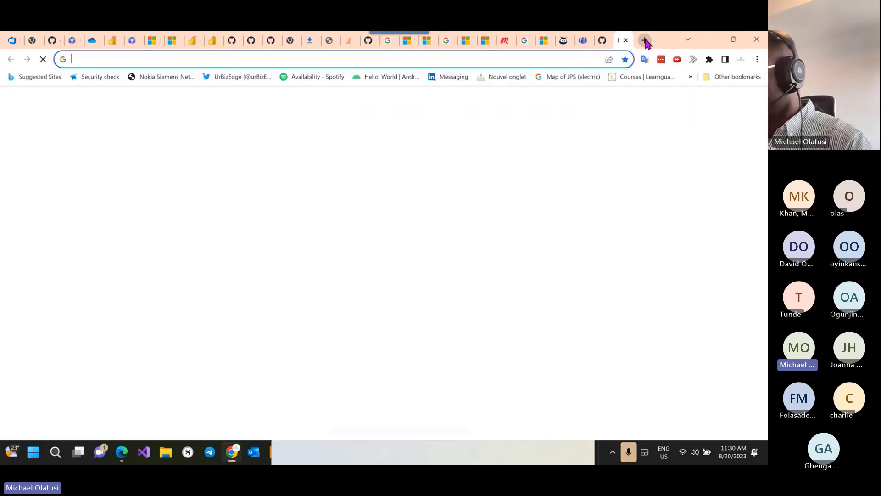
Step: Search Chrome's downloads for 'adventu' to find the AdventureWorks diagram PDF
{"action": "type", "text": "adven"}
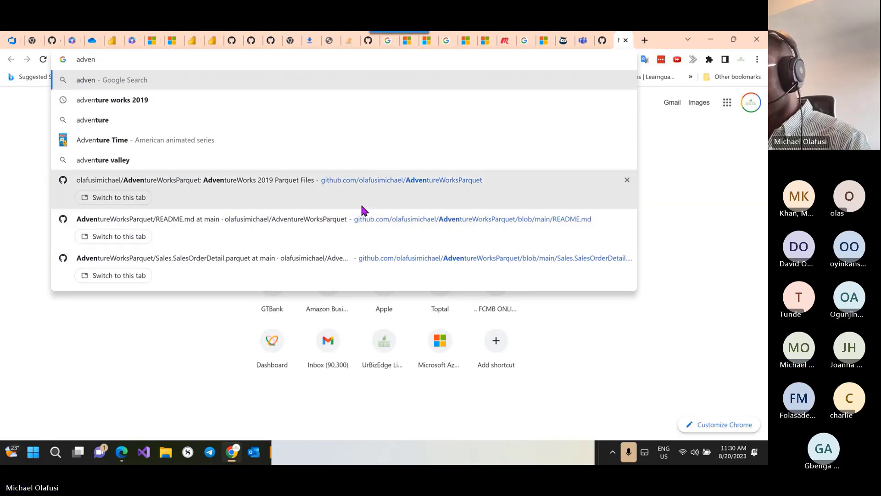
{"action": "key", "text": "BackSpace"}
{"action": "left_click", "coordinate": [127, 239]}
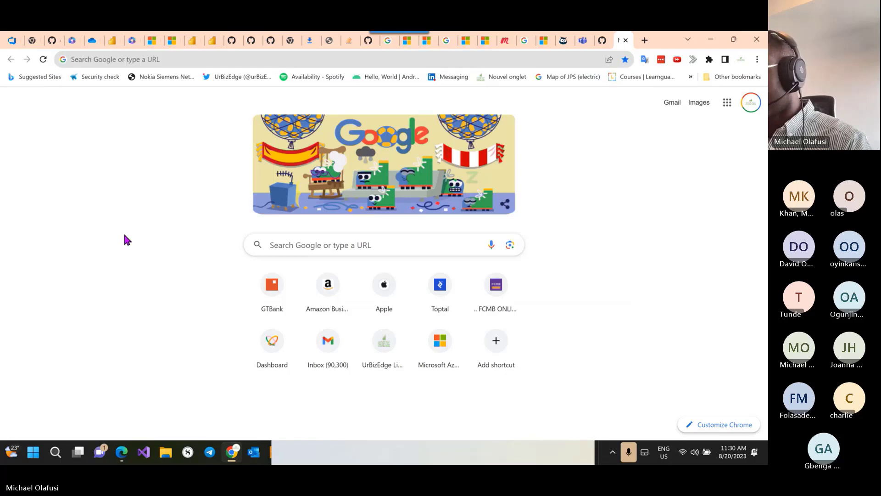
{"action": "key", "text": "ctrl+j"}
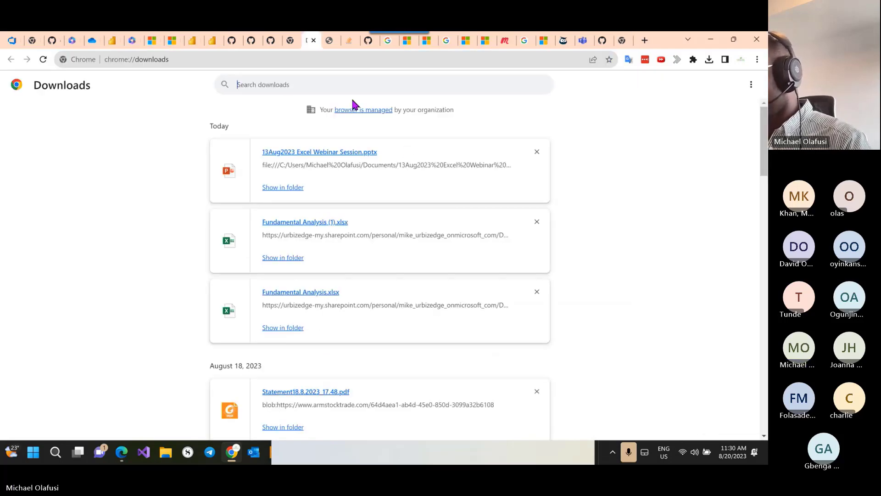
{"action": "type", "text": "adventu"}
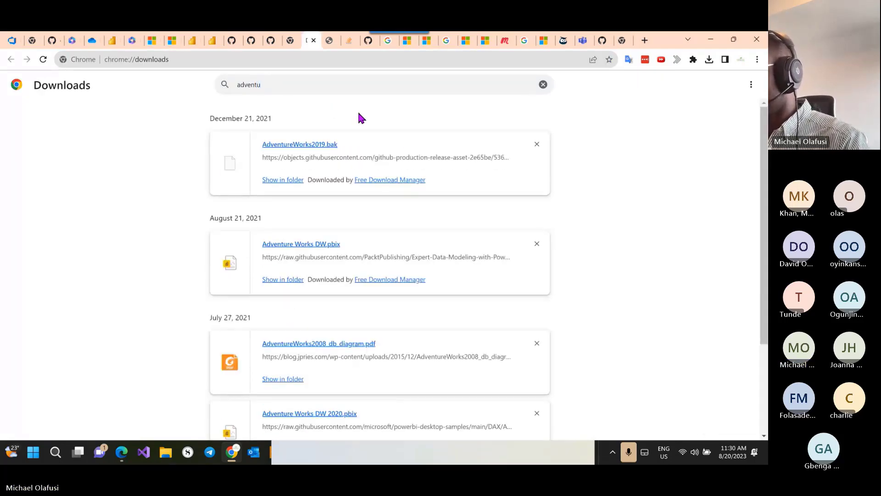
{"action": "scroll", "coordinate": [352, 275], "scroll_direction": "down", "scroll_amount": 1}
{"action": "scroll", "coordinate": [351, 272], "scroll_direction": "down", "scroll_amount": 2}
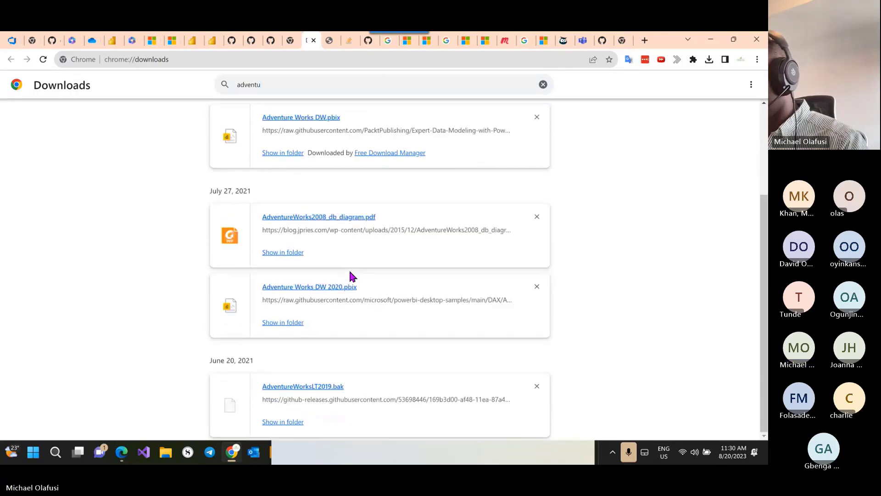
Step: Open AdventureWorks2008_db_diagram.pdf, then copy its link address from the downloads list
{"action": "left_click", "coordinate": [307, 217]}
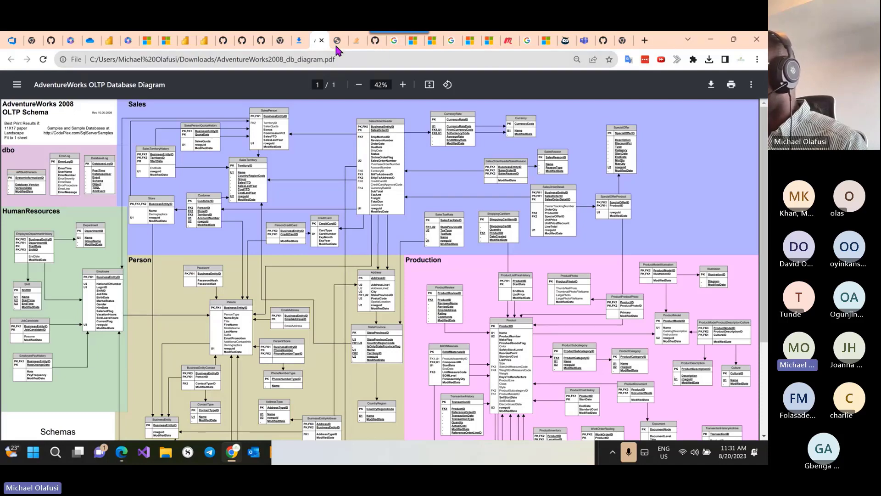
{"action": "left_click", "coordinate": [644, 41]}
{"action": "key", "text": "ctrl+j"}
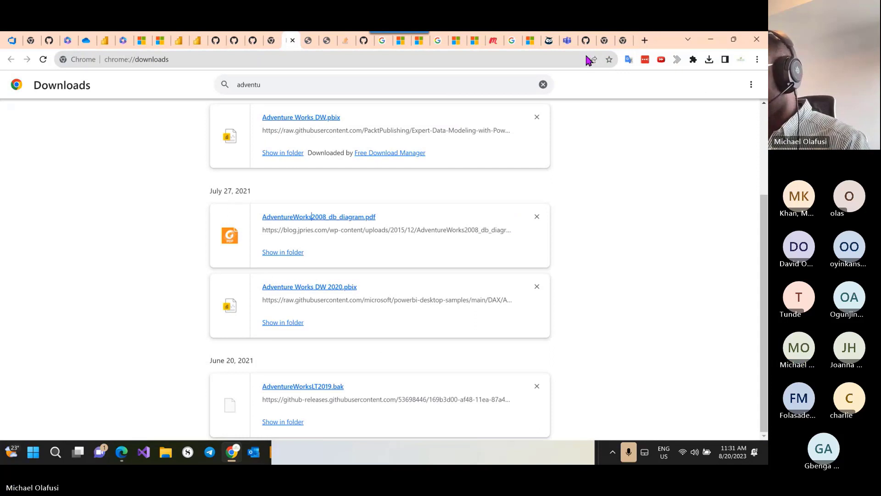
{"action": "right_click", "coordinate": [457, 235]}
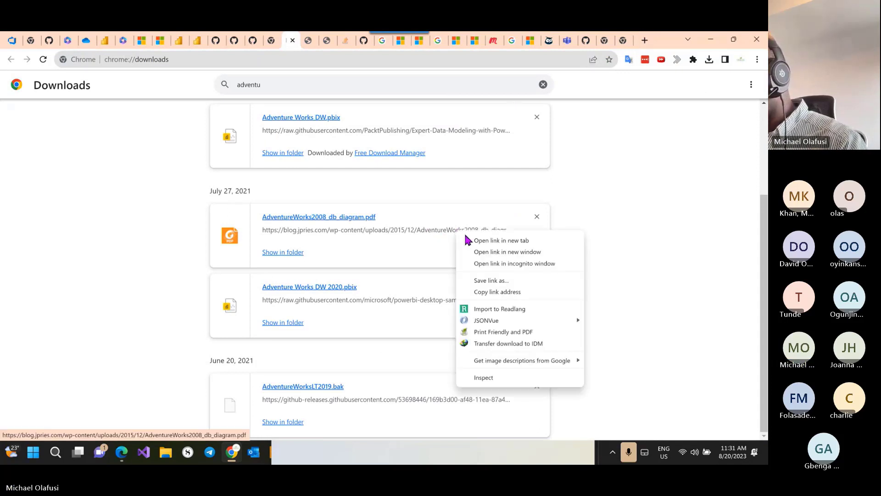
{"action": "left_click", "coordinate": [500, 290]}
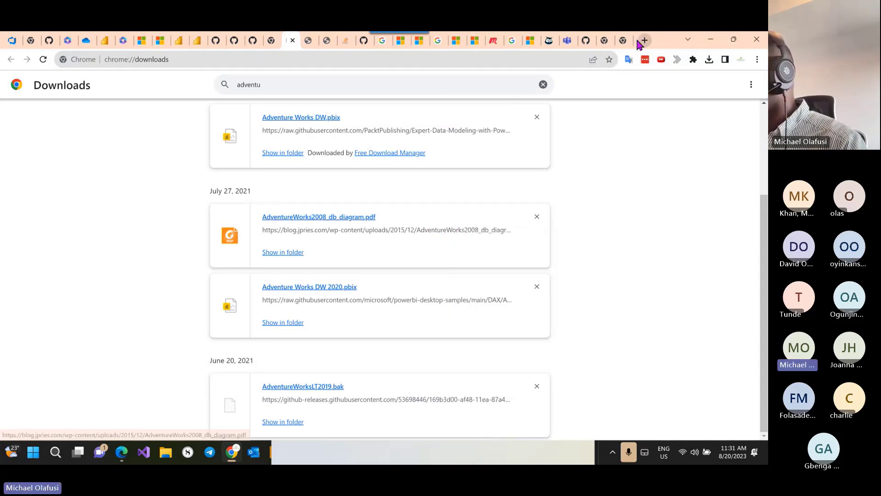
{"action": "left_click", "coordinate": [624, 40]}
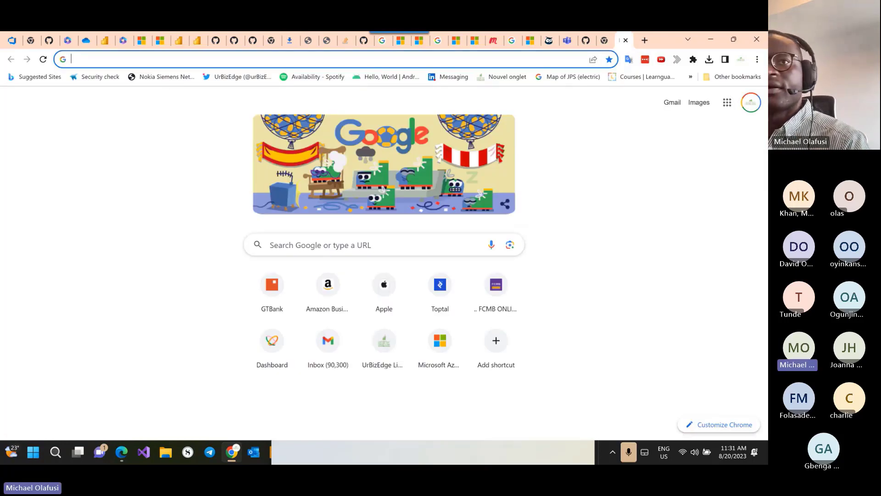
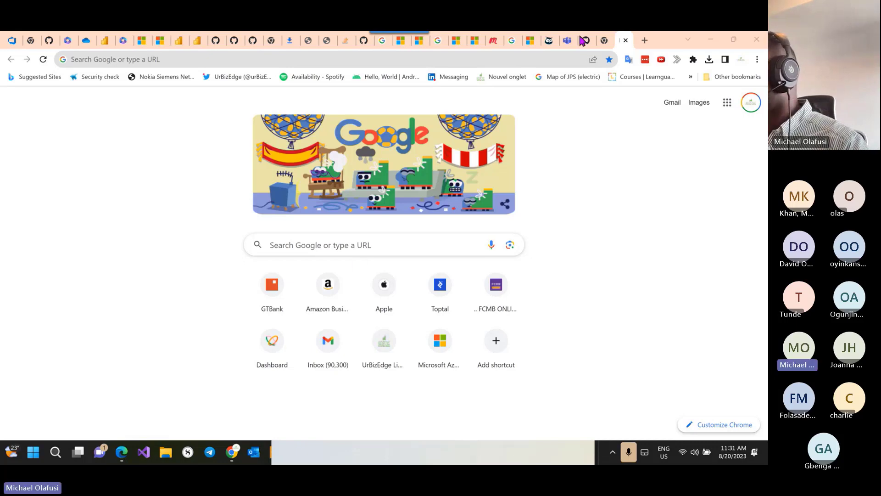
Step: Open the AdventureWorks diagram PDF, scan the SalesOrderHeader area, and glance at the Sales Report
{"action": "left_click", "coordinate": [603, 42]}
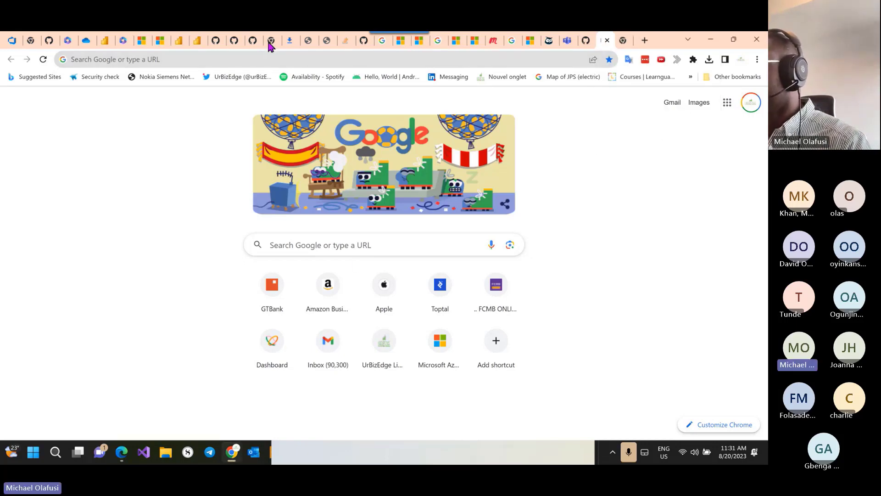
{"action": "left_click", "coordinate": [316, 42]}
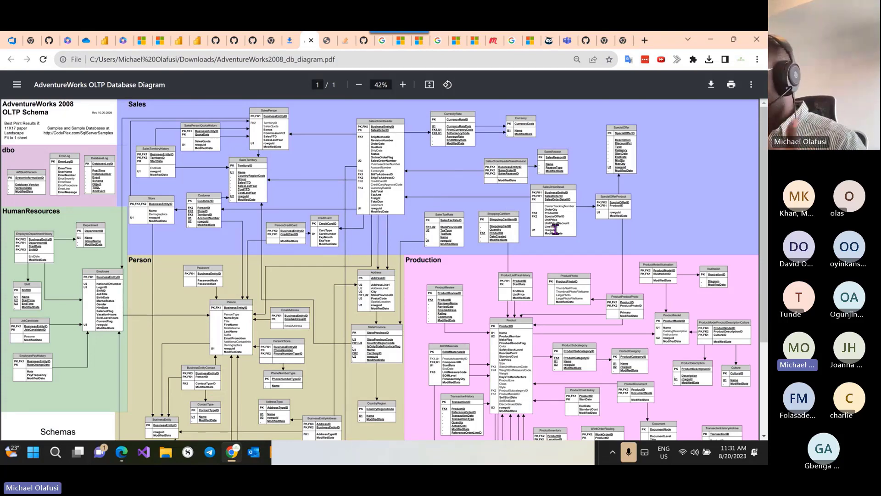
{"action": "scroll", "coordinate": [541, 244], "scroll_direction": "down", "scroll_amount": 3}
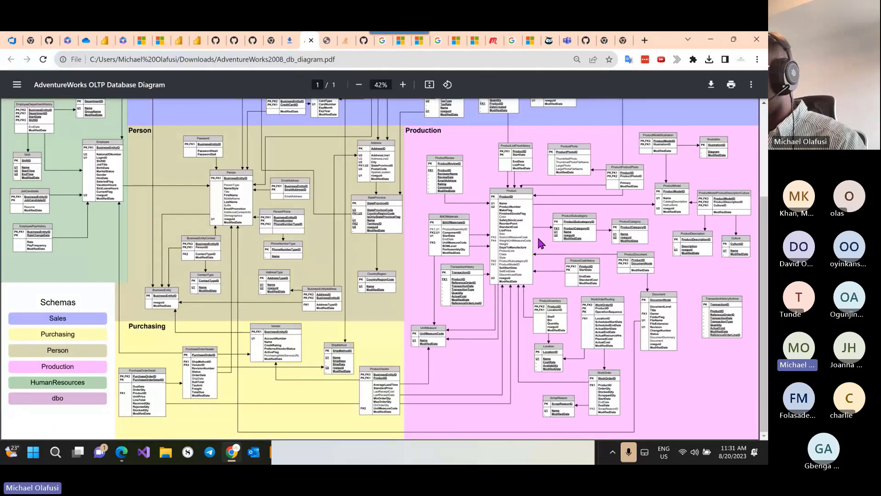
{"action": "scroll", "coordinate": [541, 243], "scroll_direction": "up", "scroll_amount": 3}
{"action": "key", "text": "alt+Tab"}
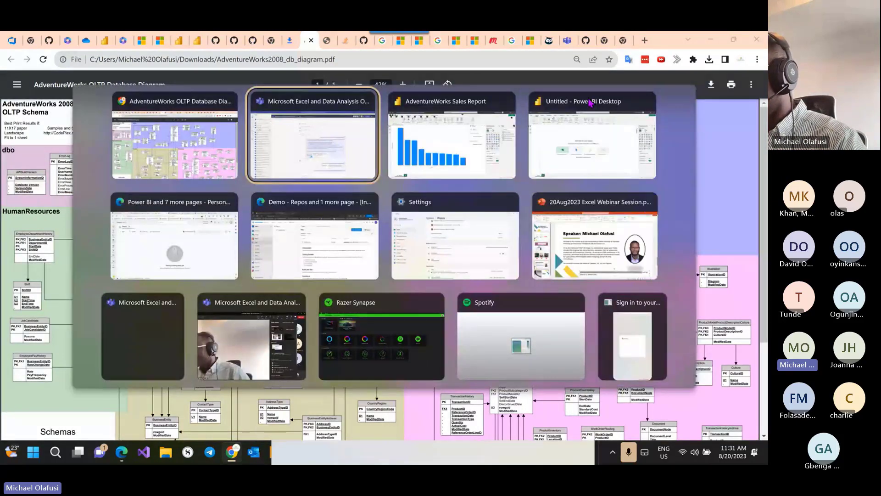
{"action": "left_click", "coordinate": [500, 133]}
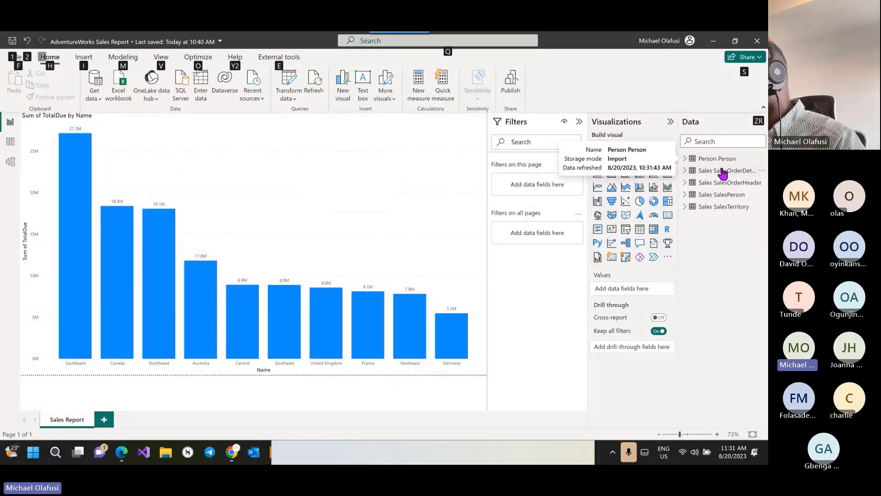
Step: Return to the diagram, highlight the SalesPerson table, then go back to the Sales Report
{"action": "key", "text": "alt+Tab"}
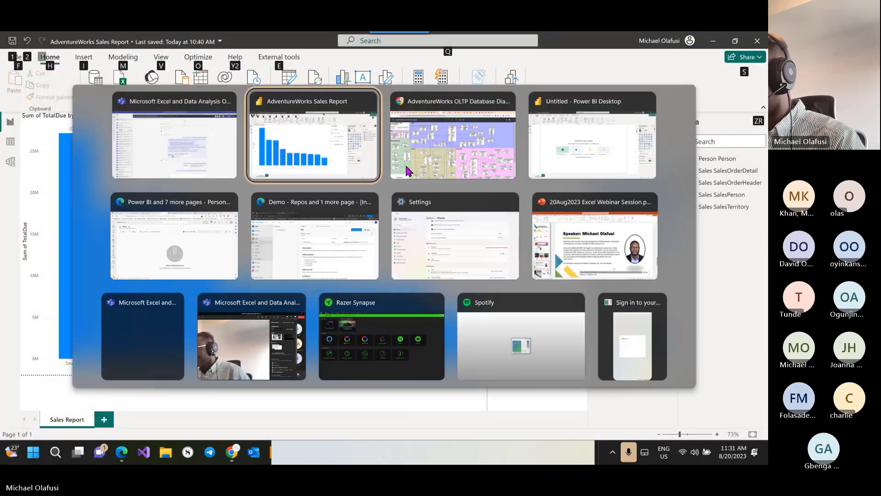
{"action": "left_click", "coordinate": [408, 171]}
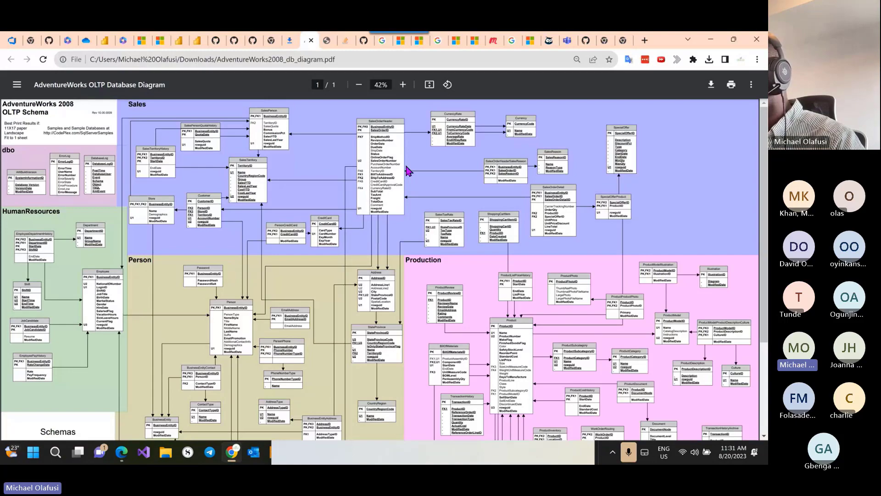
{"action": "scroll", "coordinate": [369, 140], "scroll_direction": "up", "scroll_amount": 3}
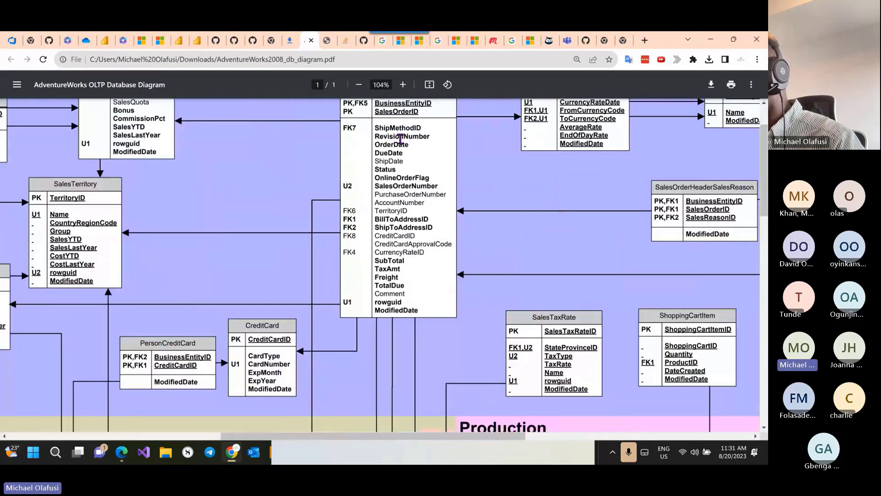
{"action": "scroll", "coordinate": [400, 139], "scroll_direction": "up", "scroll_amount": 1}
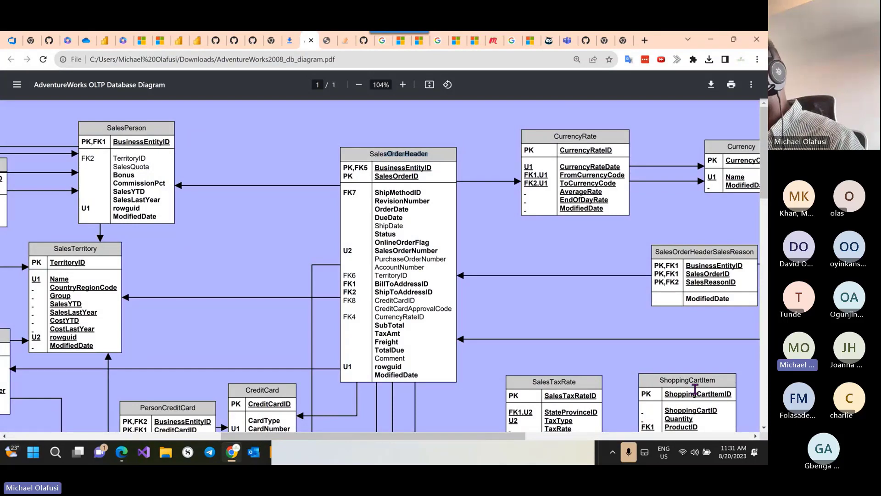
{"action": "left_click", "coordinate": [112, 254]}
{"action": "left_click_drag", "start_coordinate": [149, 127], "coordinate": [119, 124]}
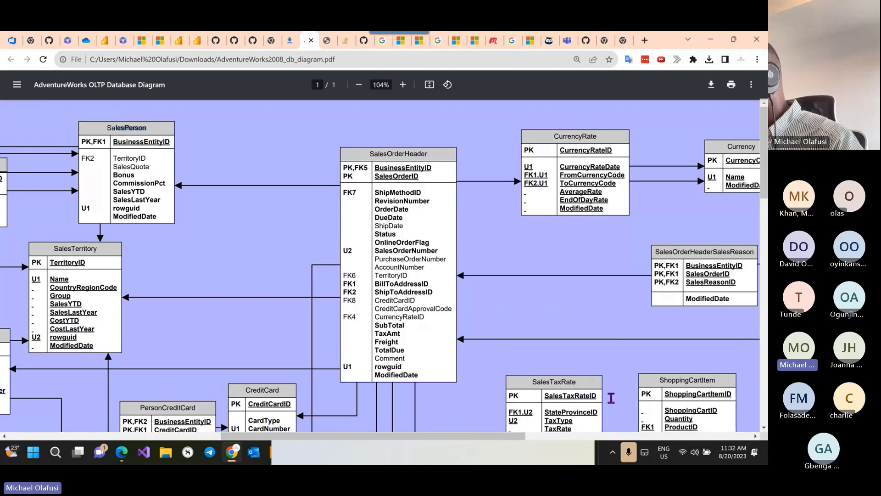
{"action": "left_click_drag", "start_coordinate": [466, 436], "coordinate": [587, 452]}
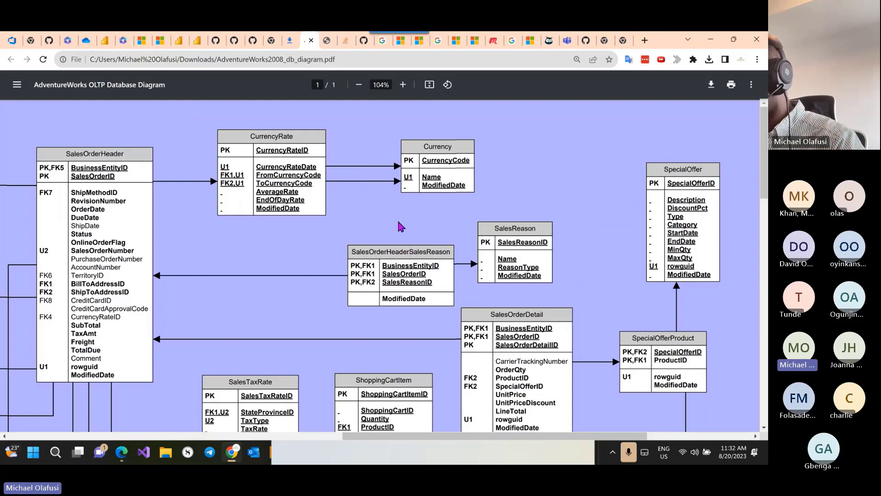
{"action": "scroll", "coordinate": [398, 222], "scroll_direction": "down", "scroll_amount": 3}
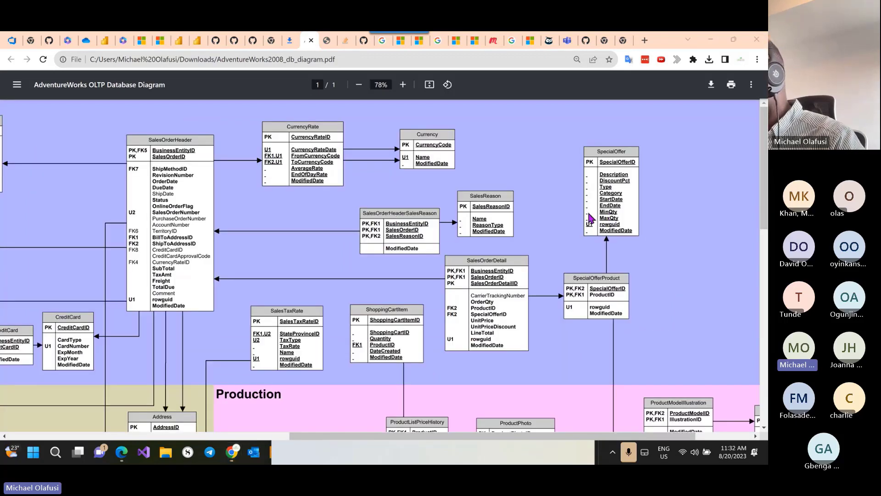
{"action": "key", "text": "alt+Tab"}
{"action": "key", "text": "alt+Tab"}
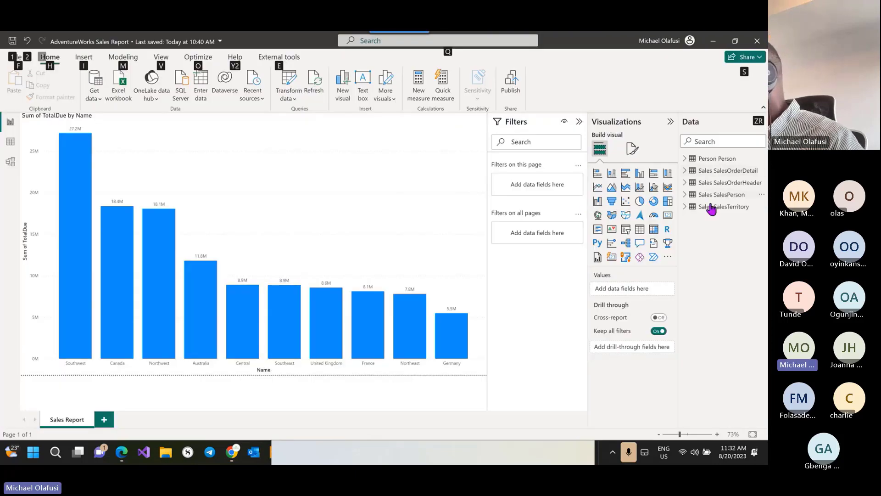
Step: Check the Person Person table's fields, then publish the report, saving changes first
{"action": "left_click", "coordinate": [685, 160]}
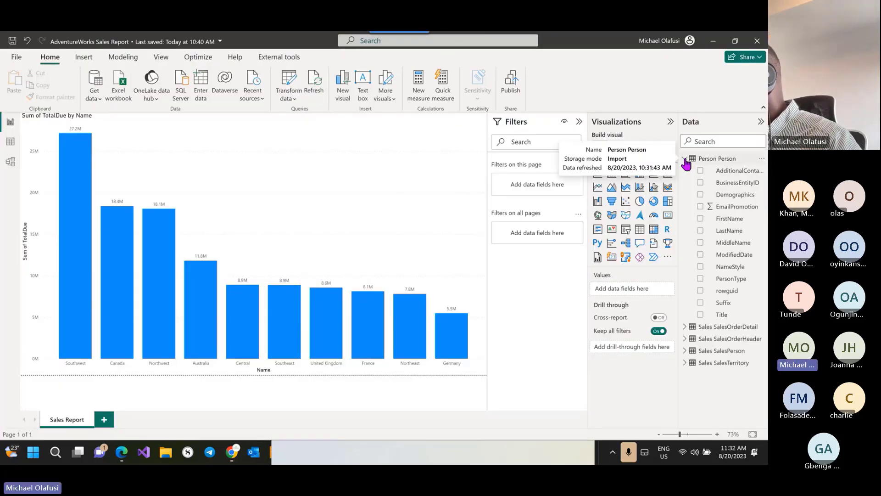
{"action": "left_click", "coordinate": [685, 161]}
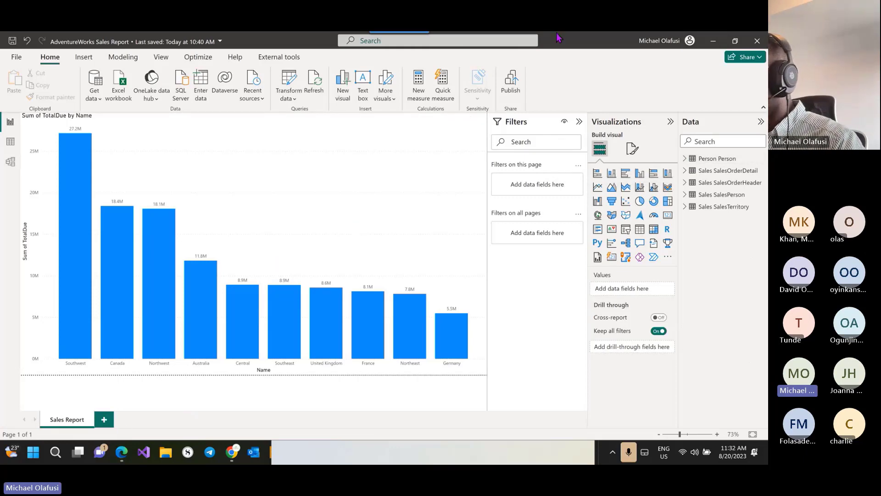
{"action": "left_click", "coordinate": [509, 89]}
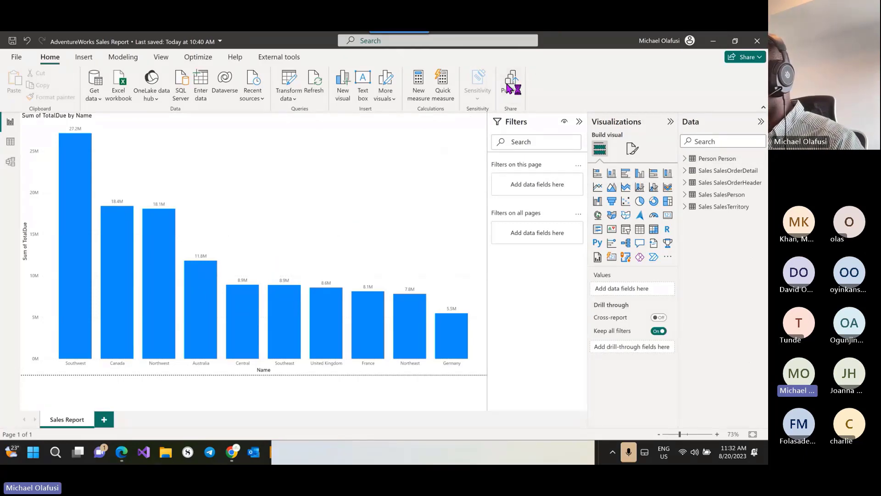
{"action": "left_click", "coordinate": [422, 259]}
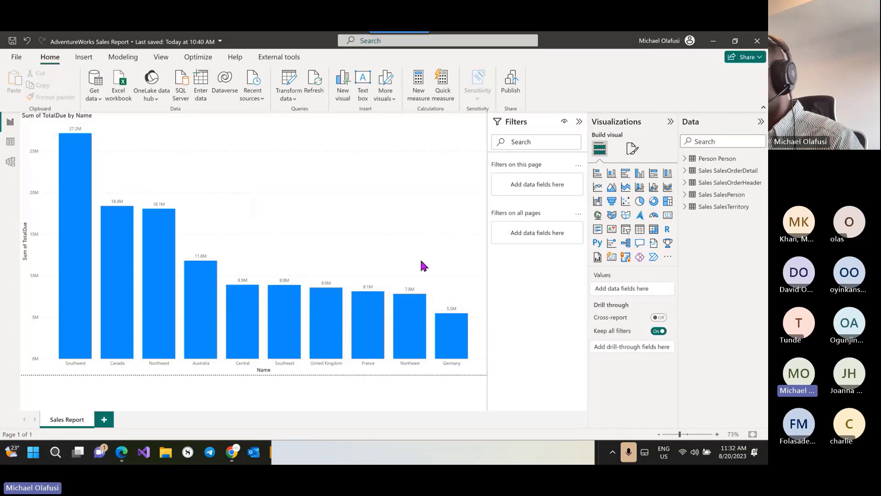
Step: Switch to the browser window showing the empty Fabric workspace
{"action": "key", "text": "alt+Tab"}
{"action": "key", "text": "Tab"}
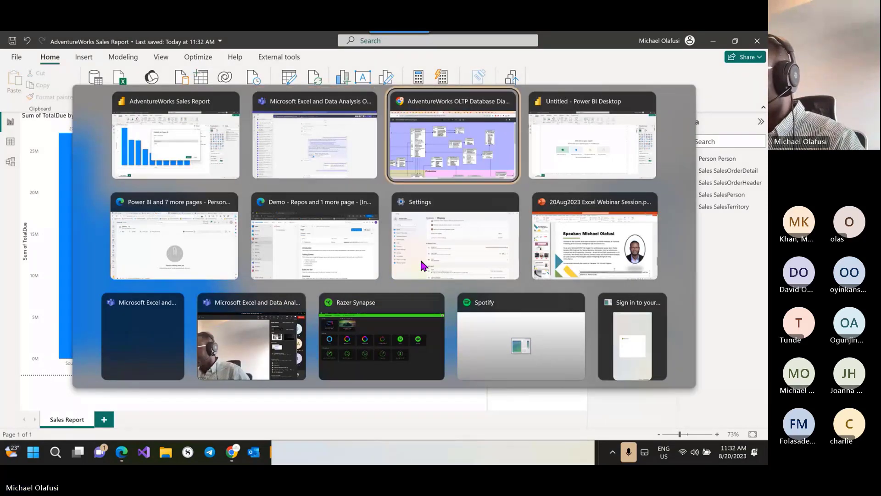
{"action": "key", "text": "Tab"}
{"action": "key", "text": "Tab"}
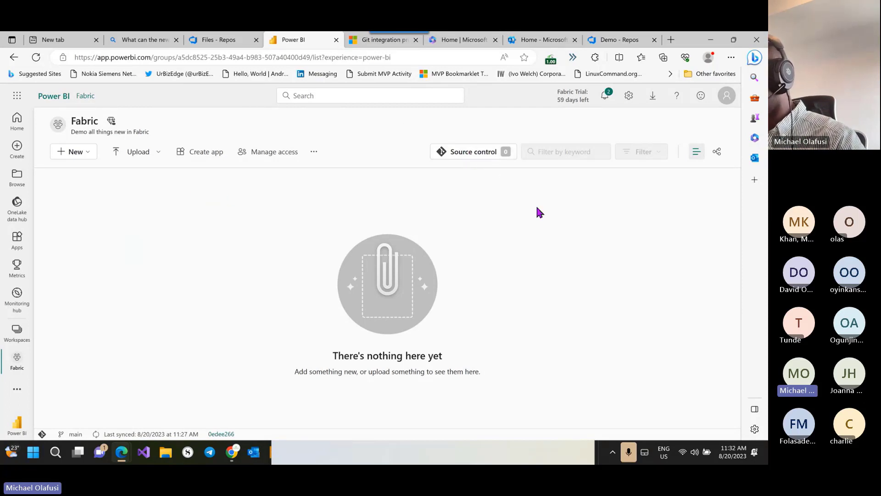
Step: Publish to the Fabric workspace and view the report and dataset listed as Uncommitted
{"action": "key", "text": "alt+Tab"}
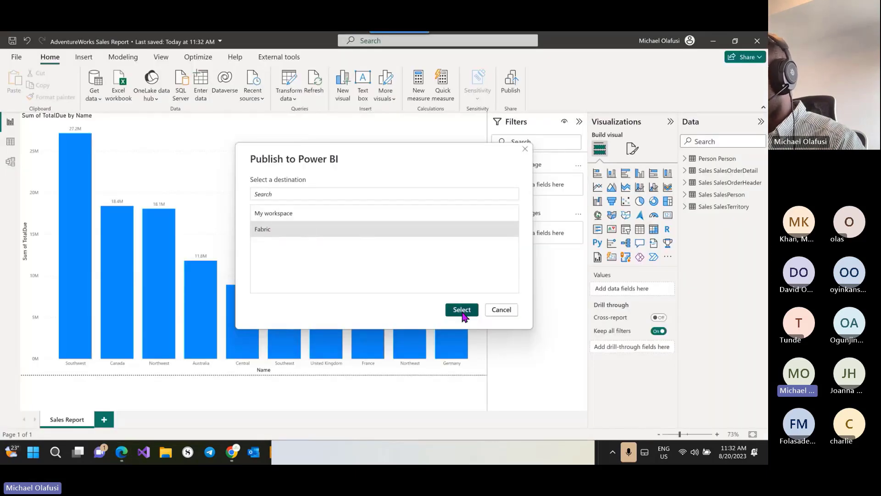
{"action": "left_click", "coordinate": [460, 309]}
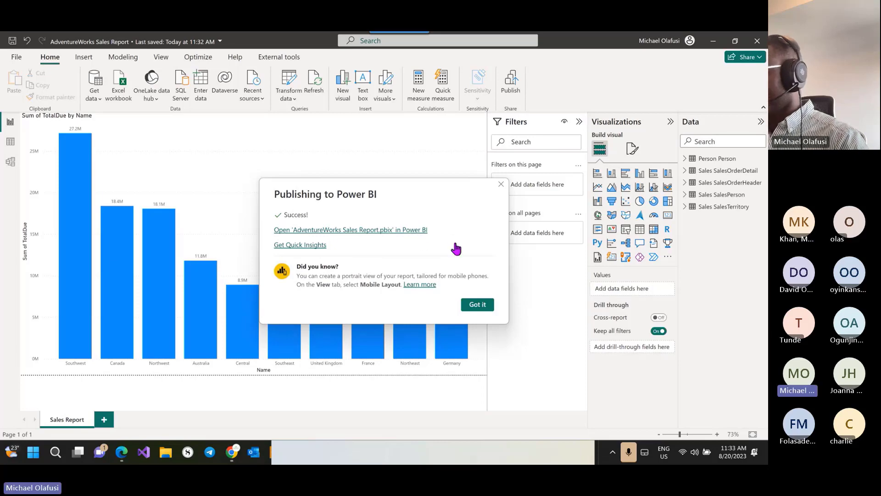
{"action": "key", "text": "alt+Tab"}
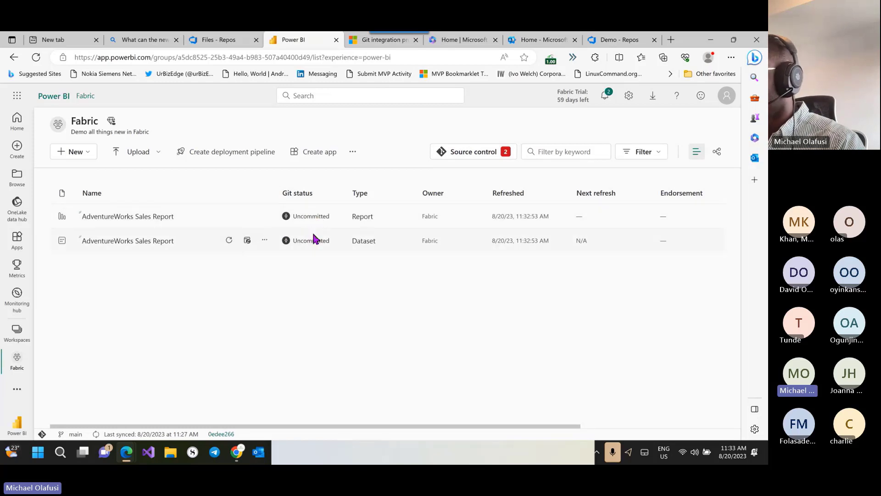
Step: Commit the report and dataset with message 'Initaial publishing of AdventureWorks Sales Report', then view the Demo repo
{"action": "left_click", "coordinate": [479, 154]}
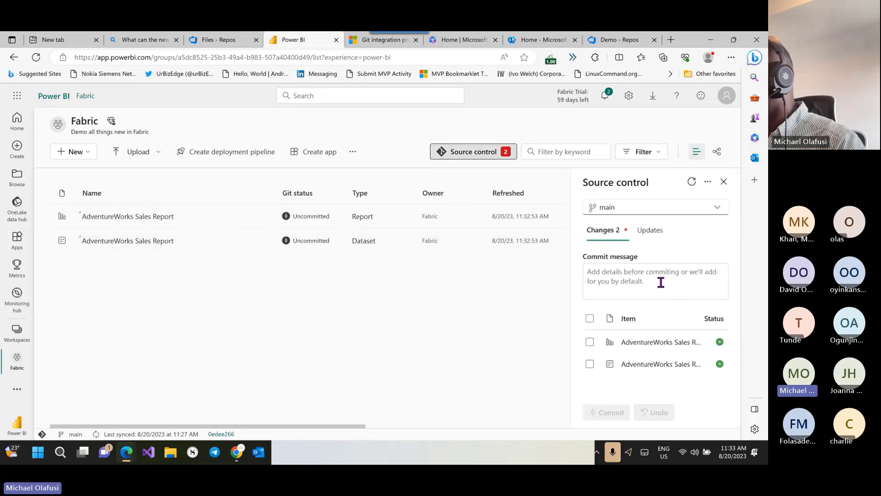
{"action": "left_click", "coordinate": [625, 274]}
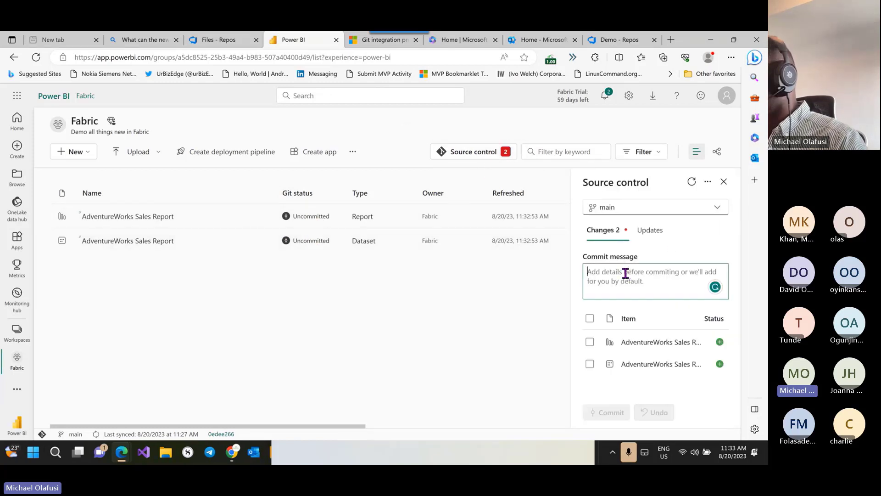
{"action": "type", "text": "Inita"}
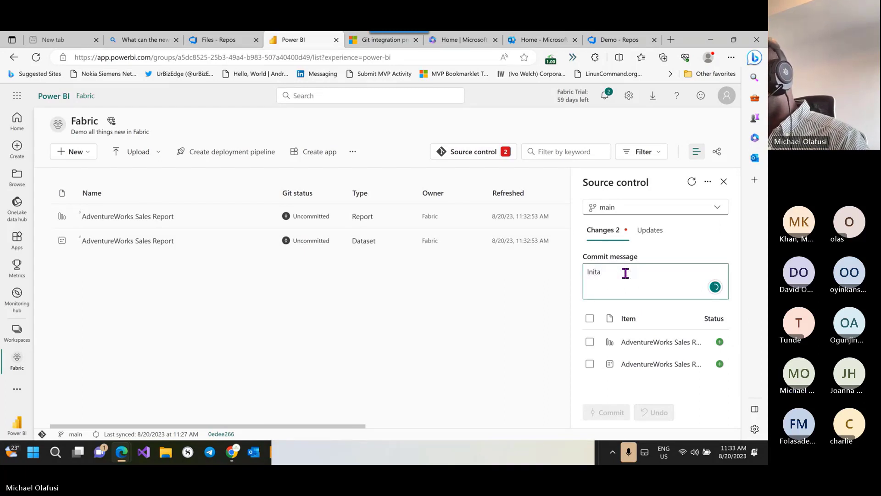
{"action": "key", "text": "BackSpace"}
{"action": "type", "text": "ial pub"}
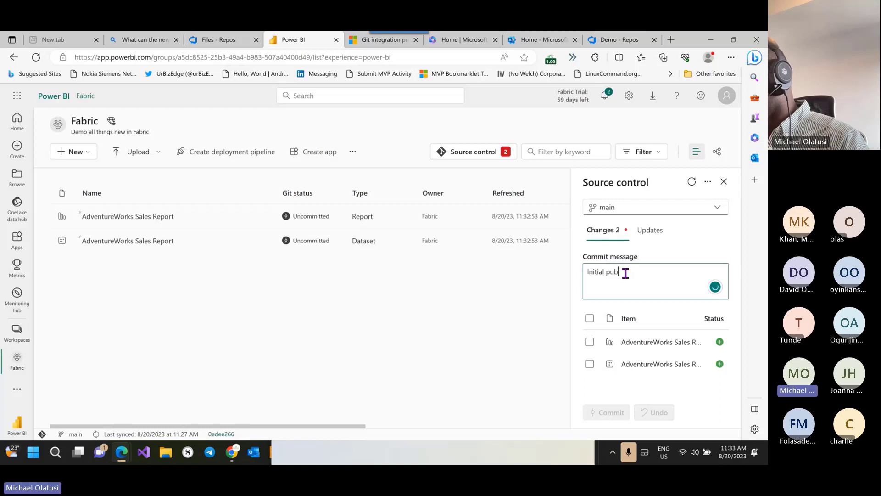
{"action": "type", "text": "lishing "}
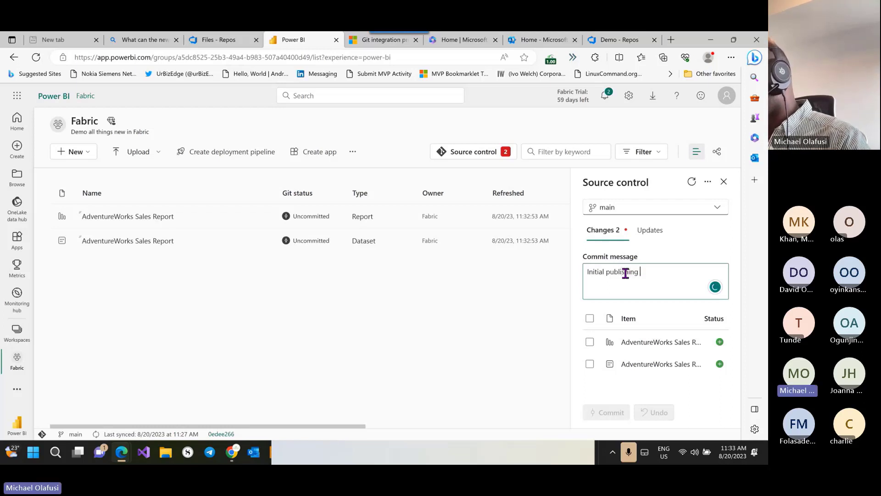
{"action": "type", "text": "of AdventureWor"}
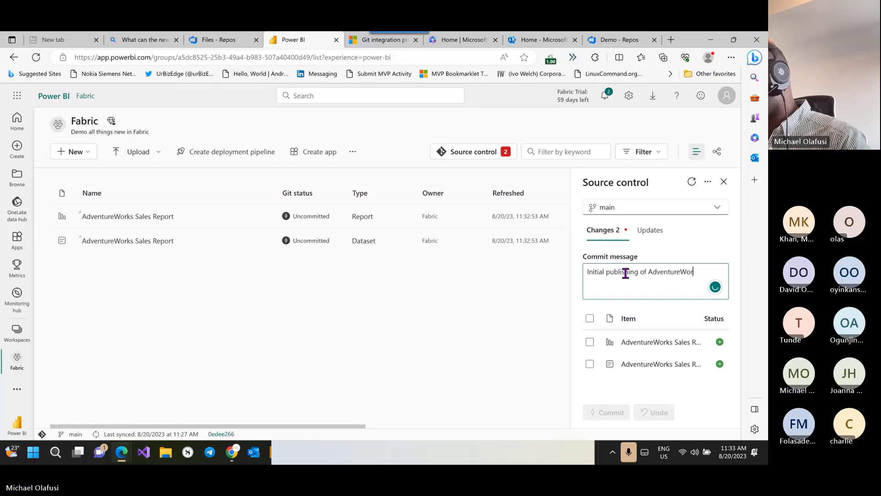
{"action": "type", "text": "ks S"}
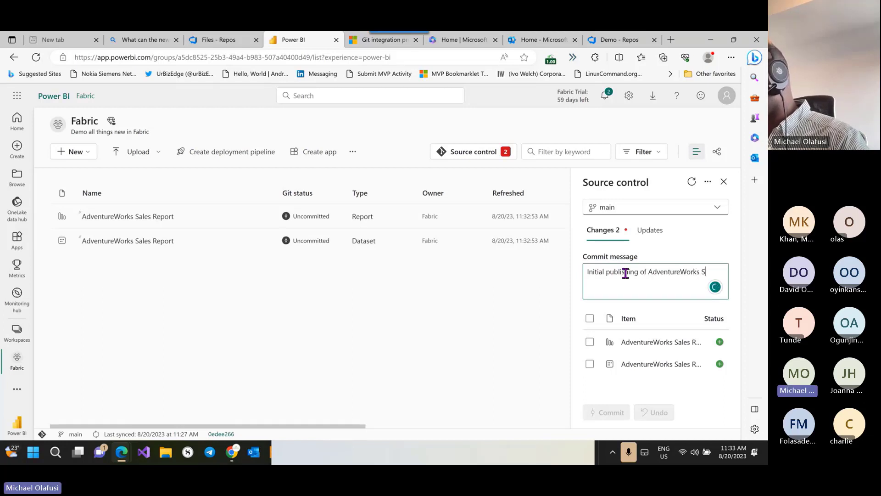
{"action": "type", "text": "ales Report"}
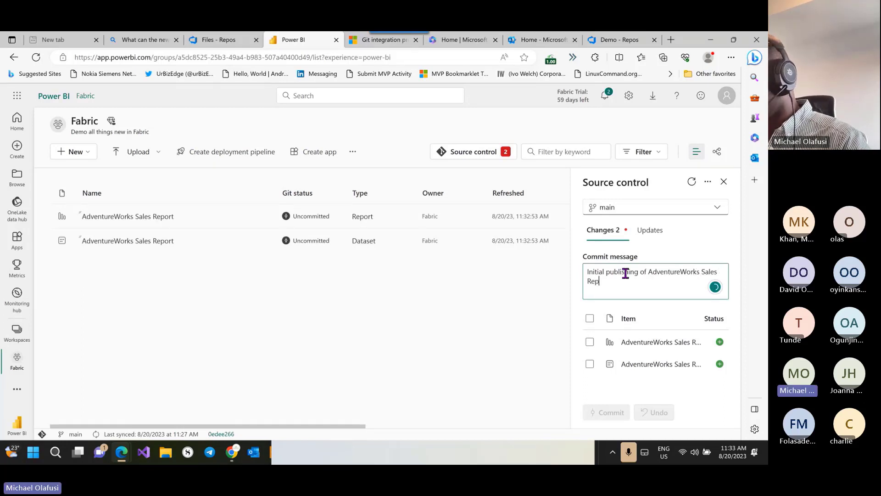
{"action": "left_click", "coordinate": [590, 320]}
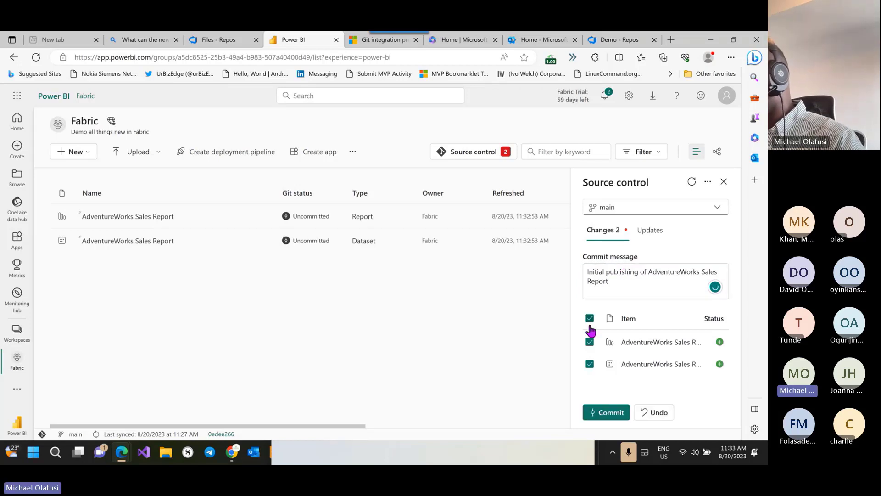
{"action": "left_click", "coordinate": [609, 410]}
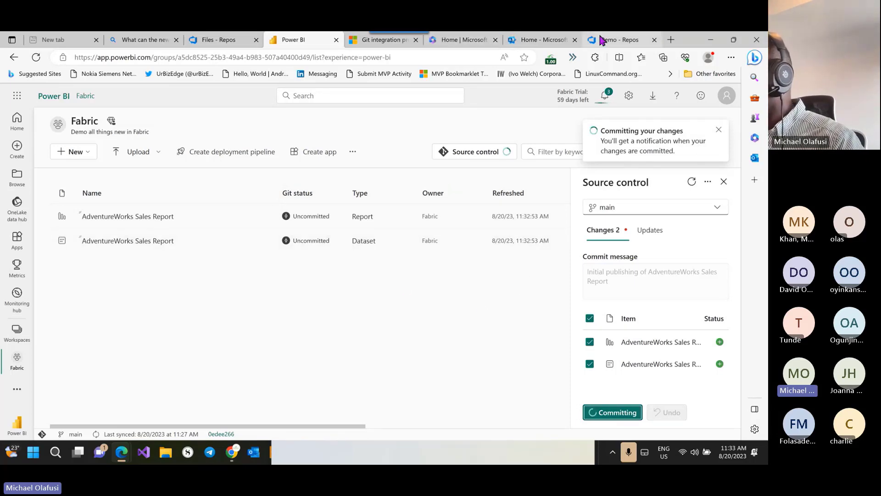
{"action": "left_click", "coordinate": [614, 41]}
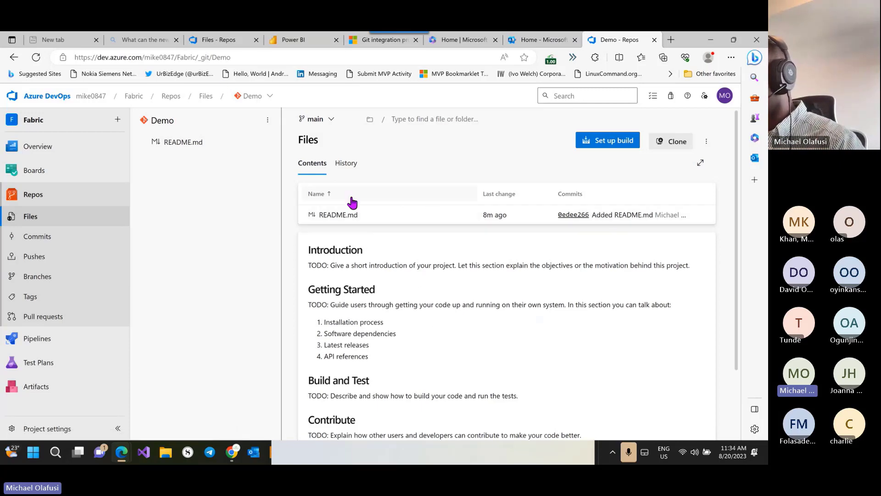
Step: Refresh the Demo repo and browse the new AdventureWorks Sales Report.Dataset and .Report folders
{"action": "left_click", "coordinate": [291, 41]}
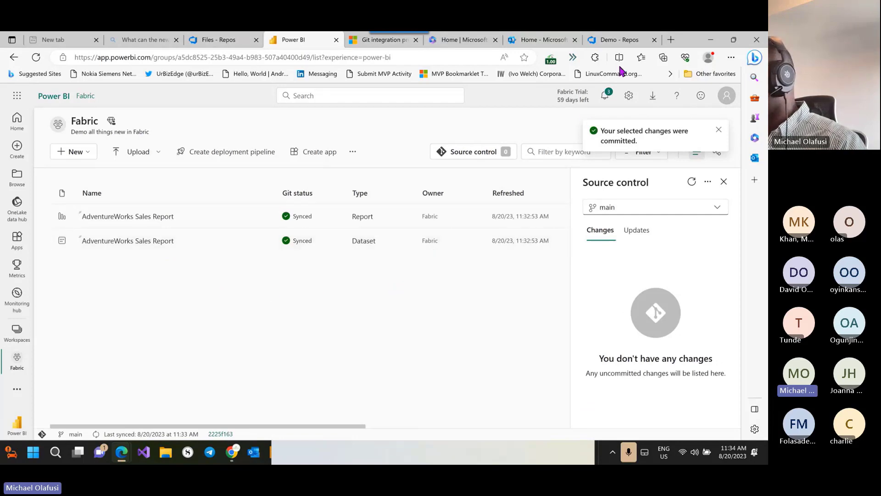
{"action": "left_click", "coordinate": [619, 41]}
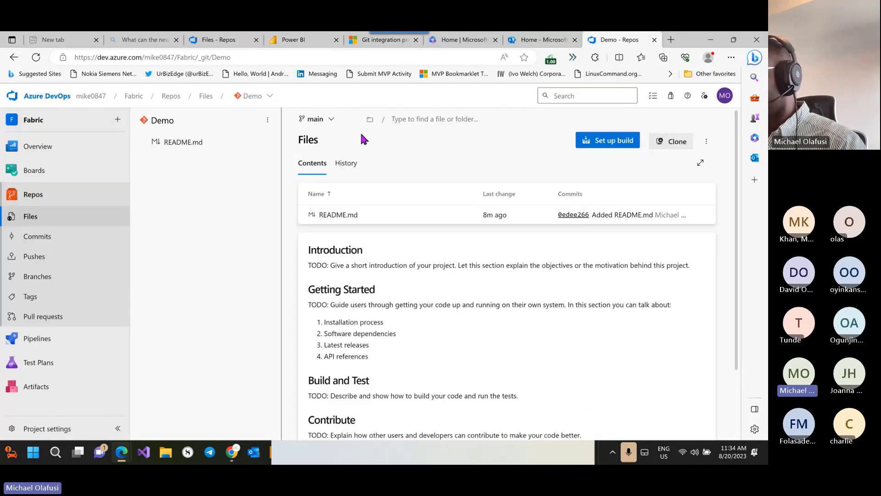
{"action": "left_click", "coordinate": [36, 59]}
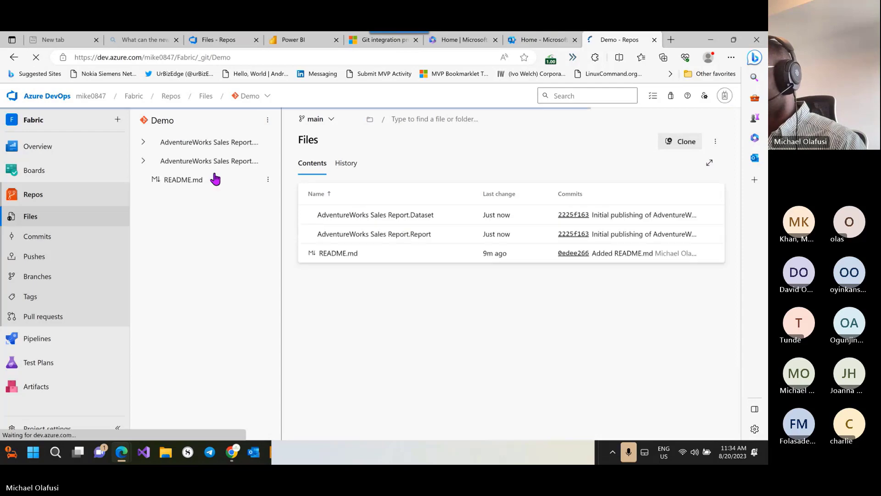
{"action": "left_click", "coordinate": [223, 146]}
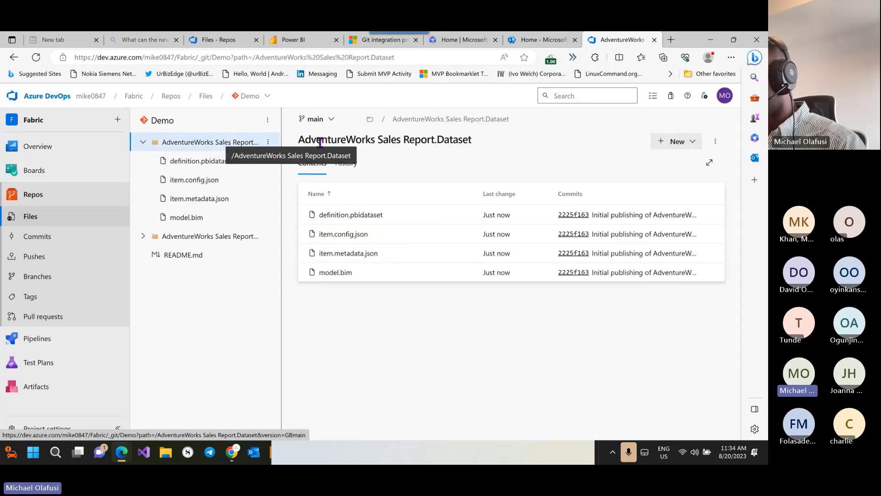
{"action": "double_click", "coordinate": [453, 139]}
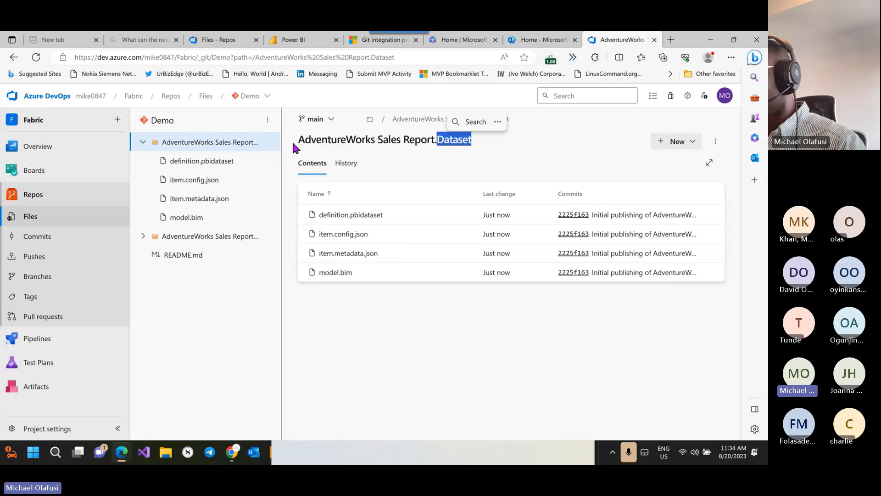
{"action": "left_click", "coordinate": [191, 236]}
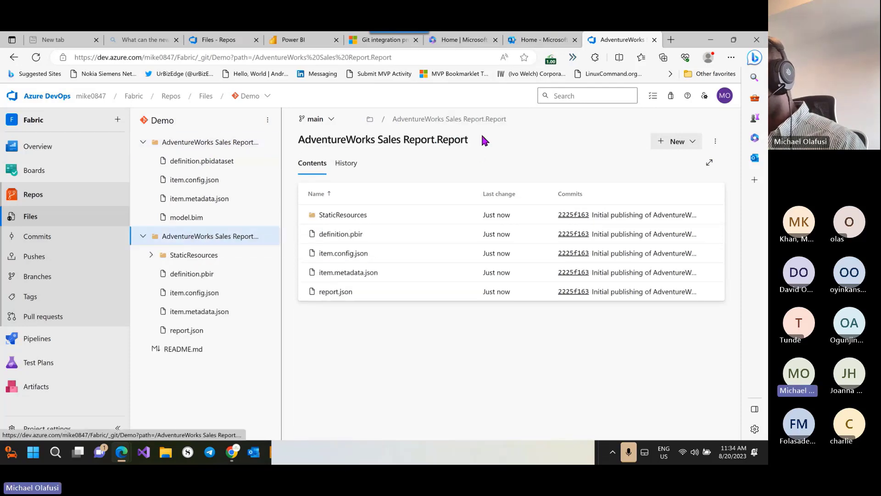
{"action": "double_click", "coordinate": [452, 139]}
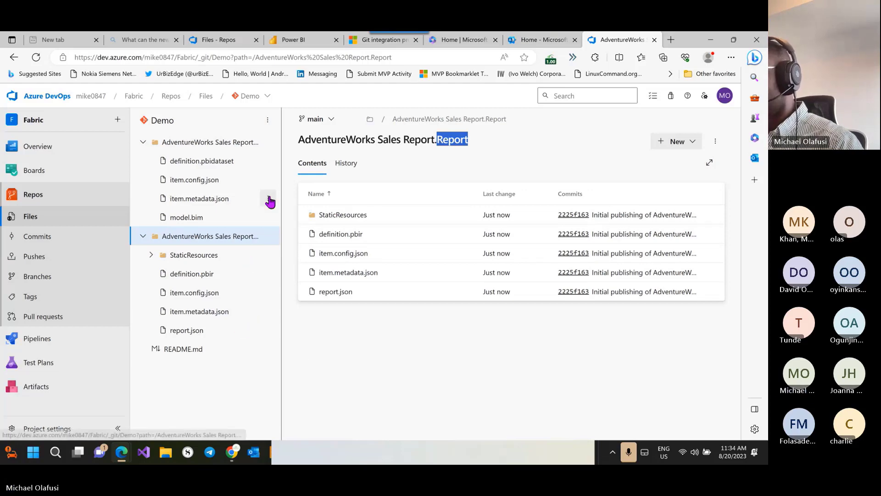
{"action": "left_click", "coordinate": [292, 40]}
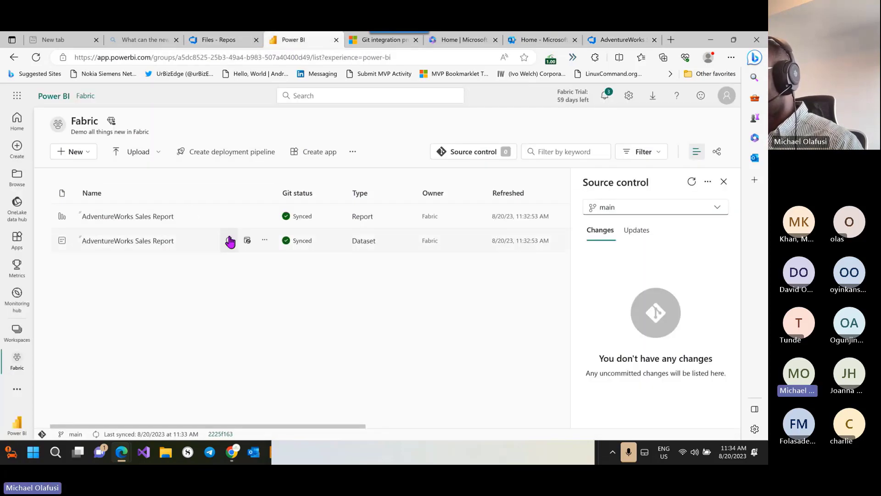
{"action": "left_click", "coordinate": [621, 41]}
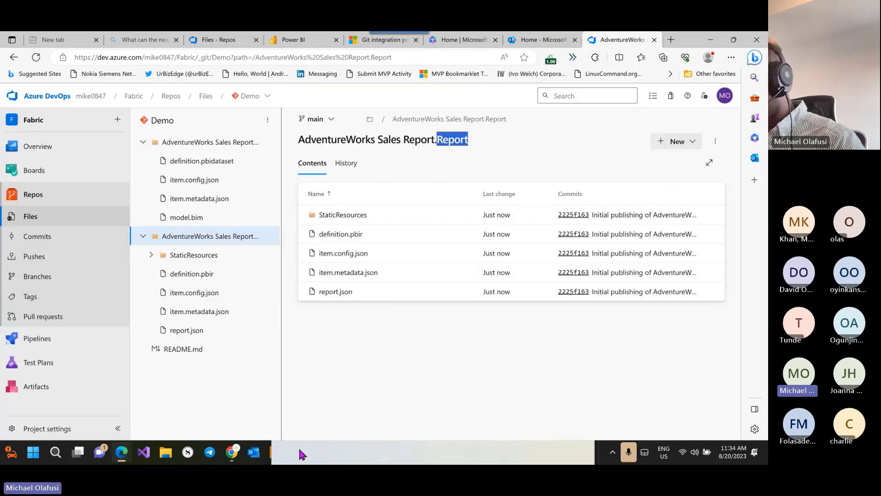
{"action": "key", "text": "alt"}
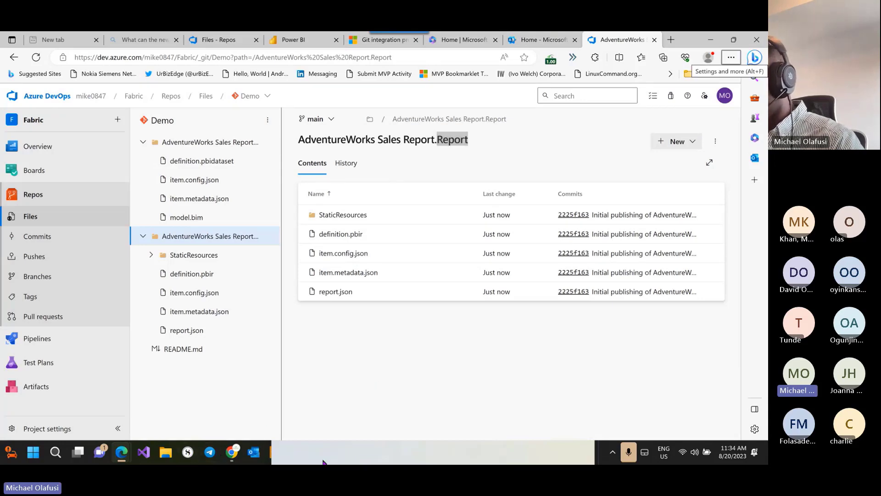
{"action": "left_click", "coordinate": [586, 39]}
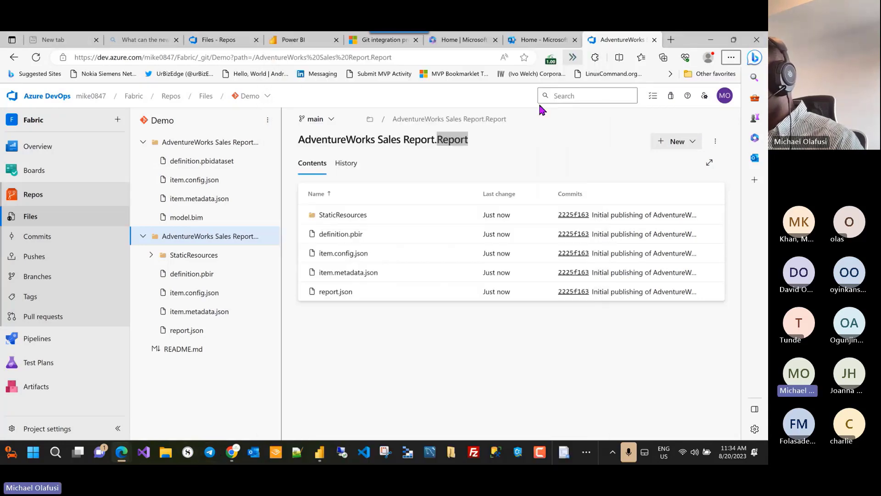
{"action": "mouse_move", "coordinate": [321, 456]}
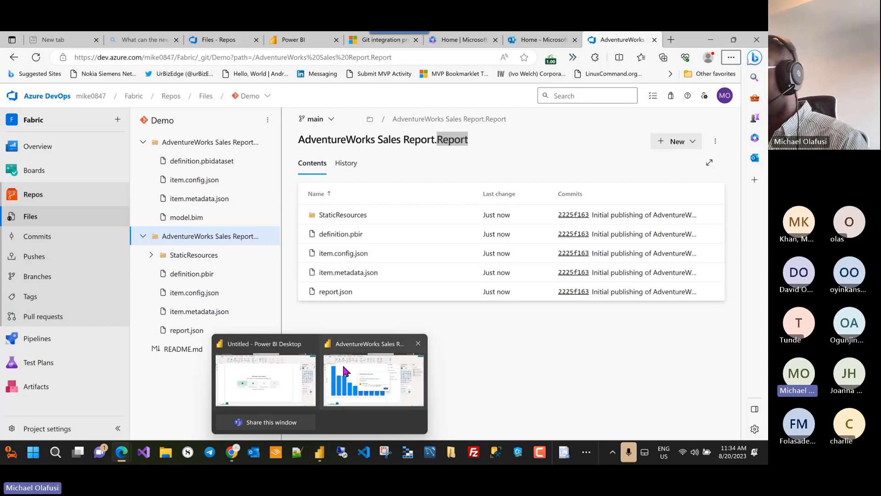
{"action": "left_click", "coordinate": [294, 40]}
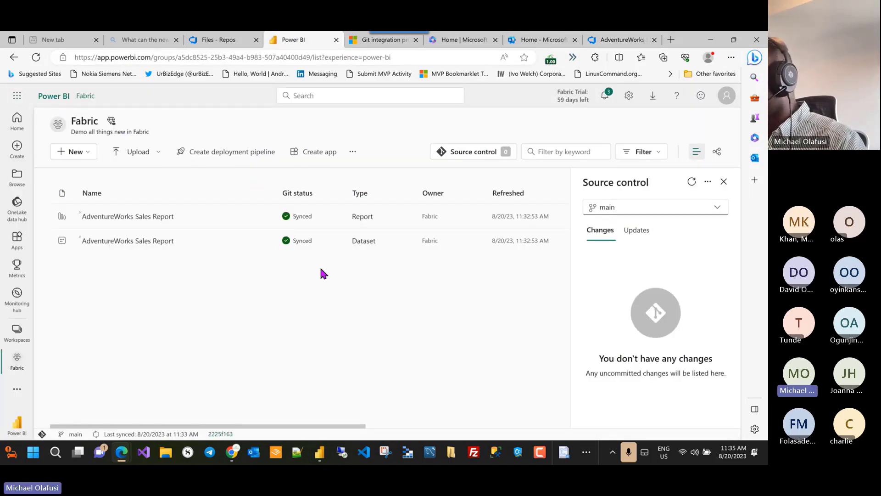
{"action": "left_click", "coordinate": [624, 44]}
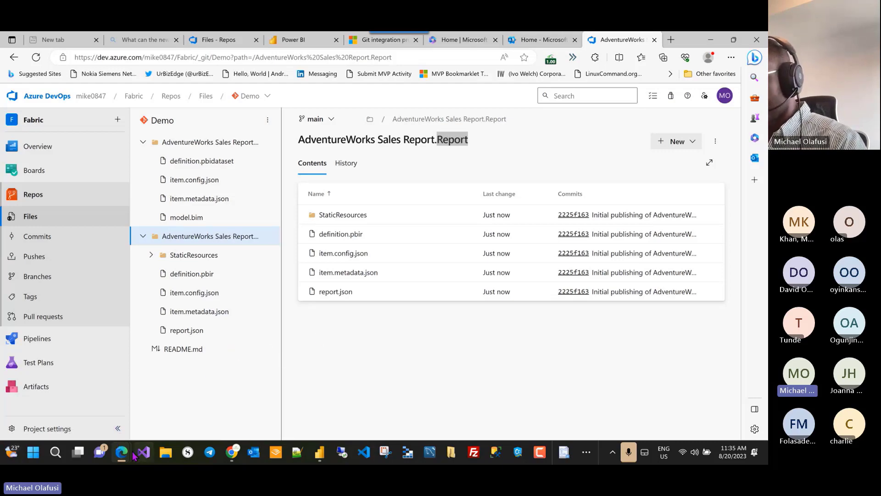
Step: Bring the Google Chrome window to the front from the taskbar
{"action": "mouse_move", "coordinate": [127, 456]}
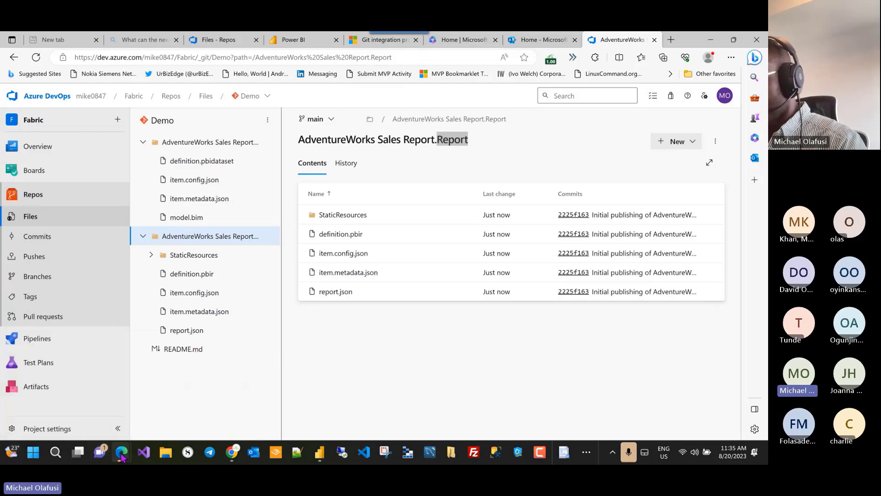
{"action": "left_click", "coordinate": [231, 454]}
Step: Search 'github des' in a new tab and open the desktop.github.com site
{"action": "left_click", "coordinate": [644, 41]}
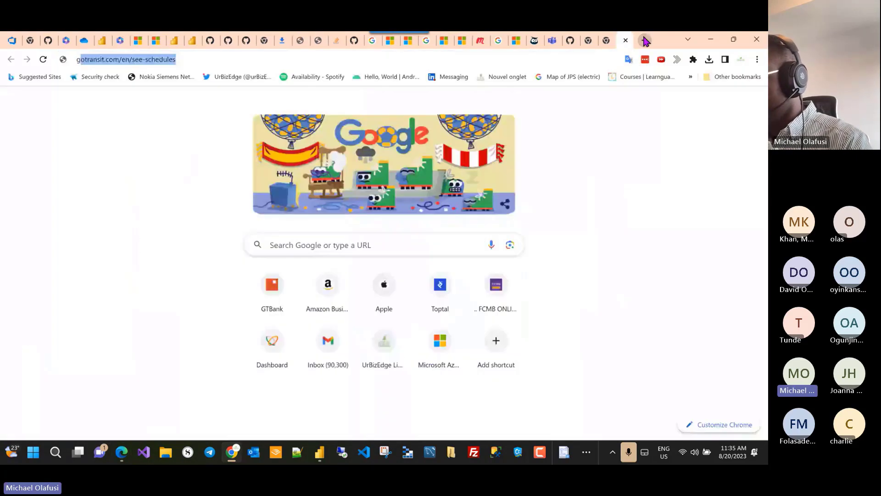
{"action": "type", "text": "github des"}
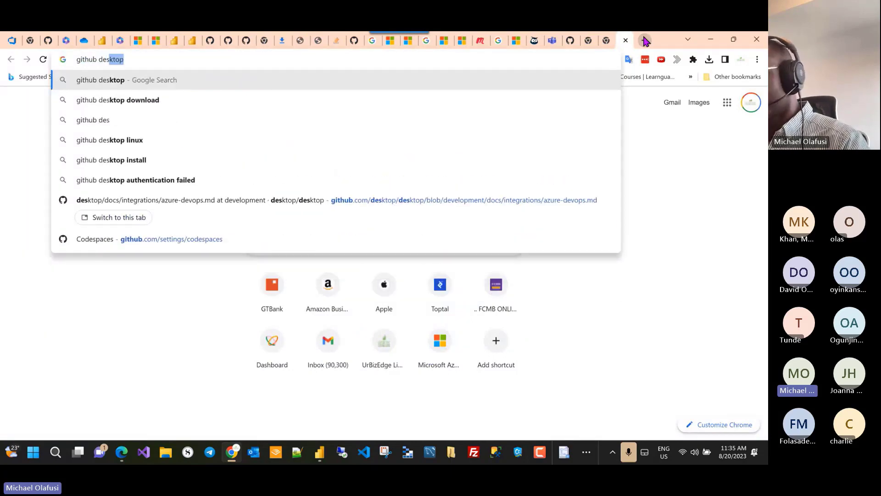
{"action": "left_click", "coordinate": [257, 118]}
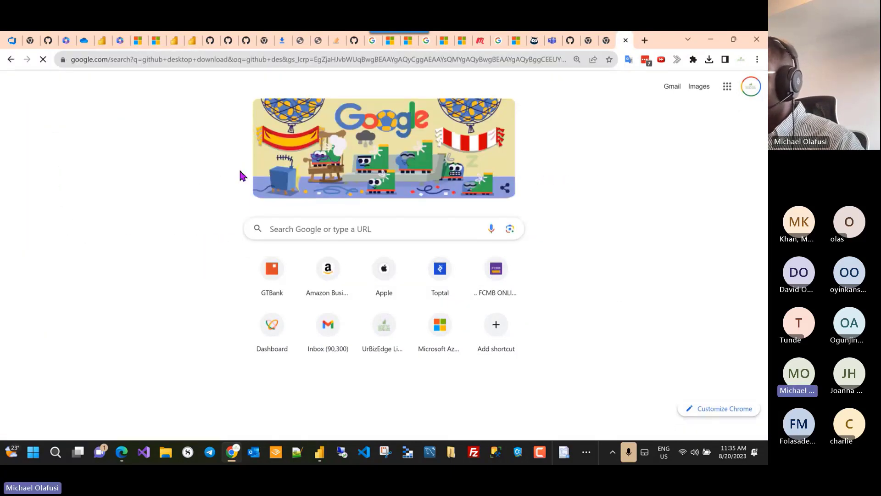
{"action": "left_click", "coordinate": [196, 232]}
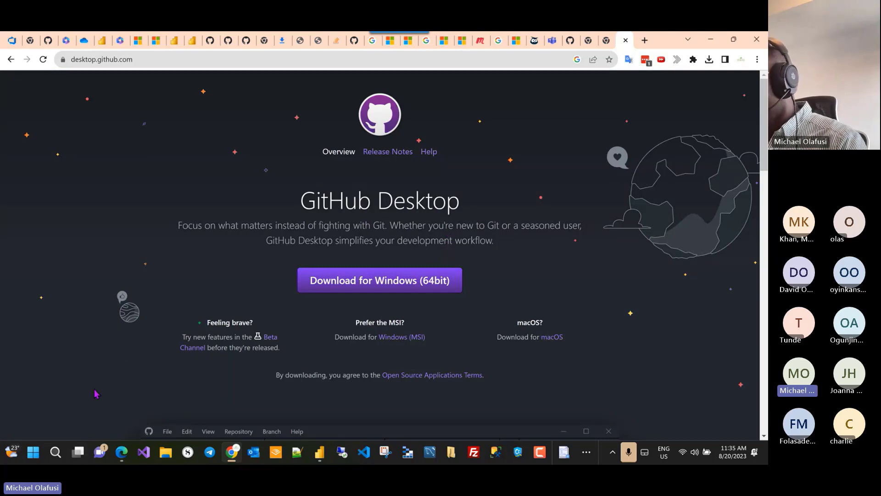
Step: Launch the GitHub Desktop app through Windows search
{"action": "key", "text": "super"}
{"action": "type", "text": "githu"}
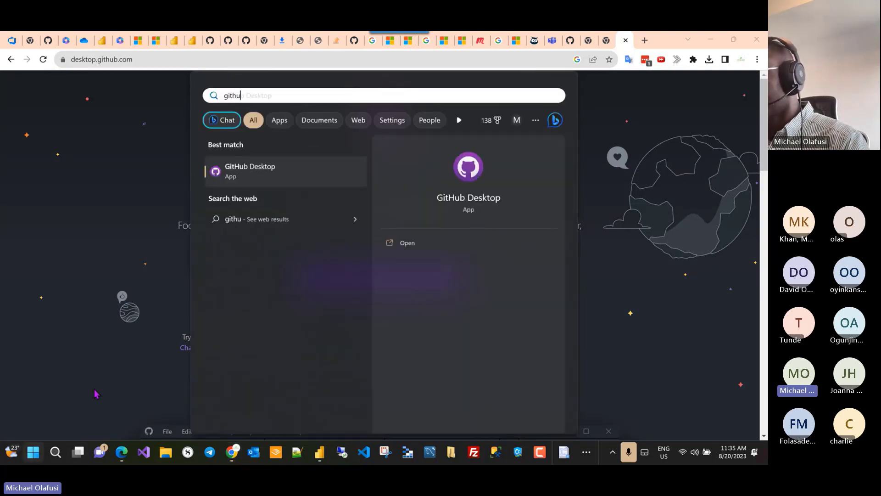
{"action": "type", "text": "b"}
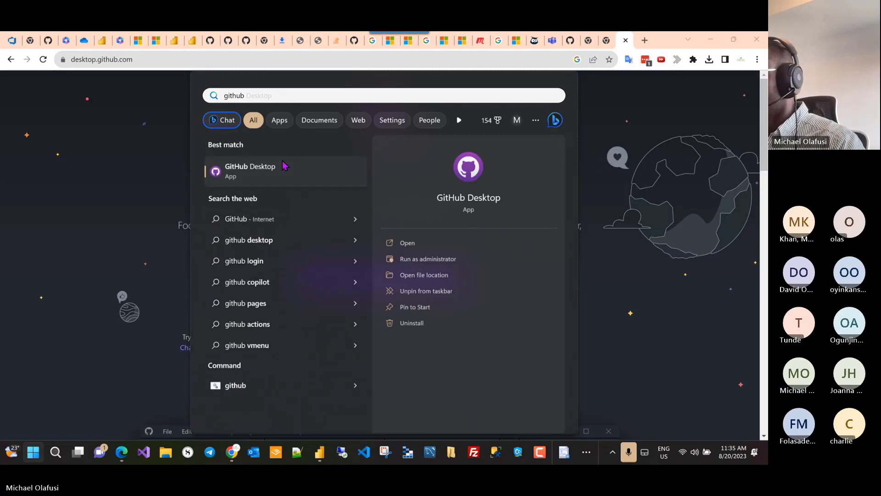
{"action": "left_click", "coordinate": [284, 166]}
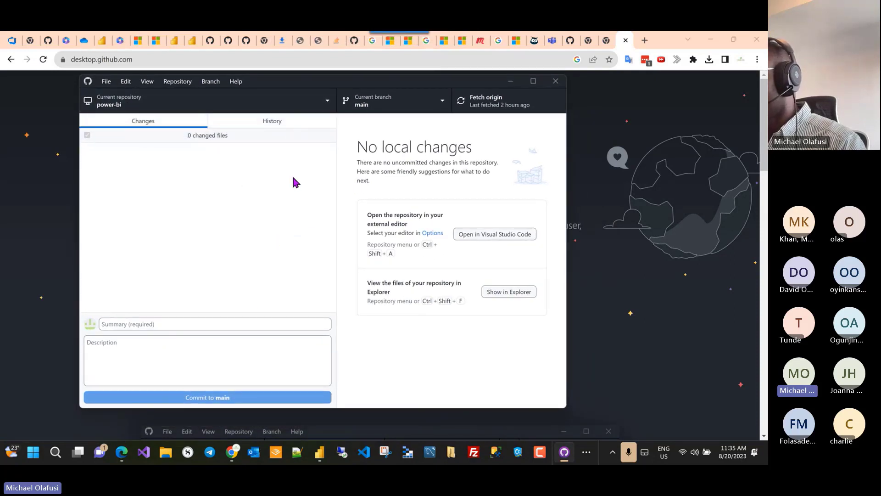
Step: Open File > Clone repository, look at the GitHub Enterprise tab, then return to the browser
{"action": "left_click", "coordinate": [106, 81]}
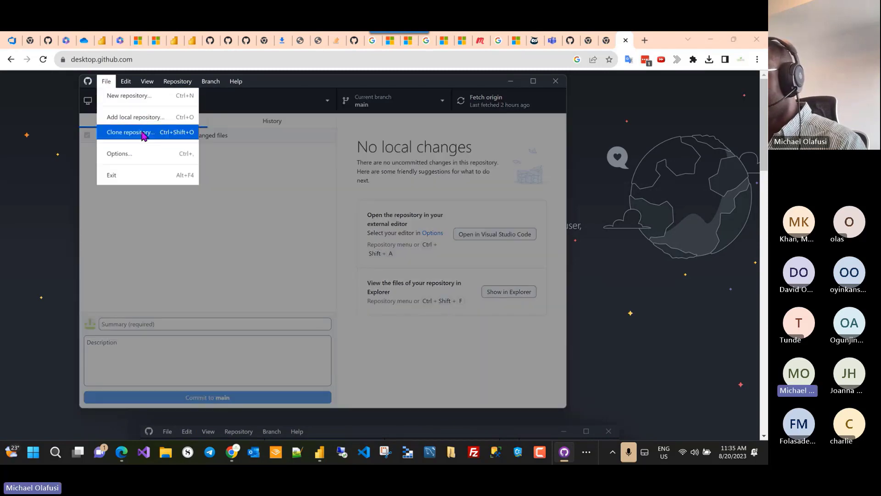
{"action": "left_click", "coordinate": [137, 132]}
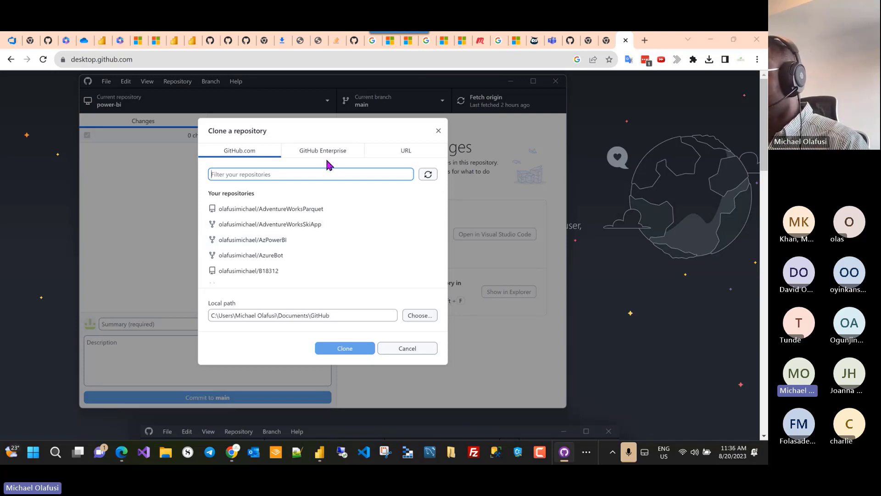
{"action": "left_click", "coordinate": [235, 153]}
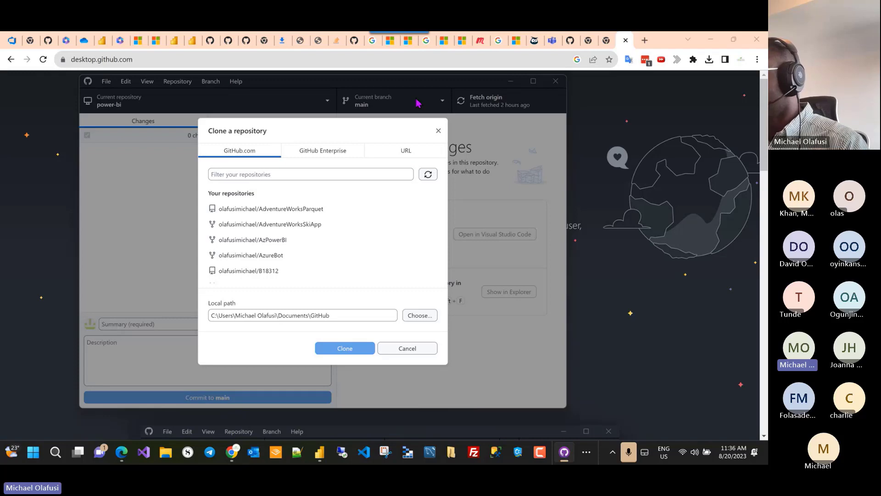
{"action": "left_click", "coordinate": [326, 152]}
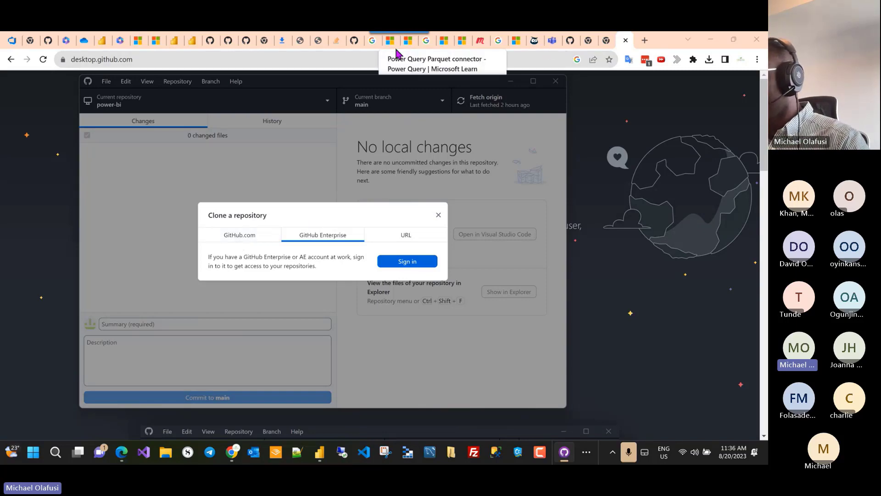
{"action": "key", "text": "alt+Tab"}
{"action": "key", "text": "alt+Tab"}
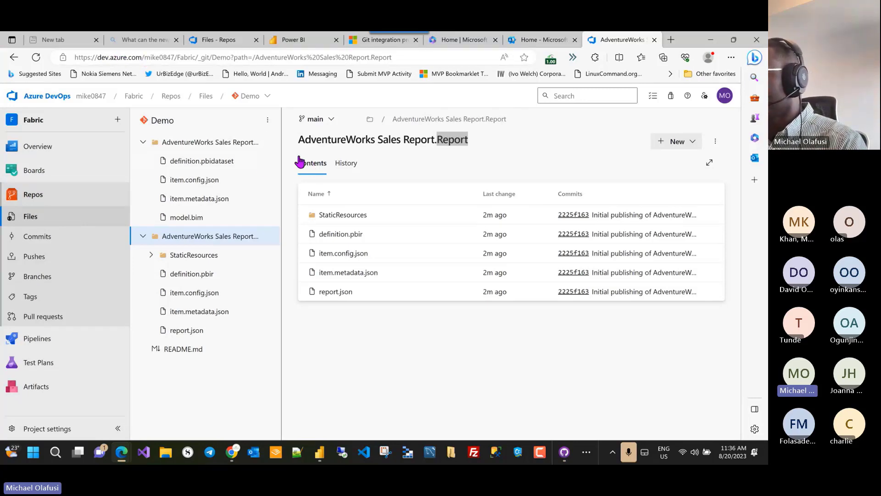
Step: Switch the clone dialog to the URL option, then return to the Azure DevOps repo page
{"action": "key", "text": "alt+Tab"}
{"action": "left_click", "coordinate": [404, 235]}
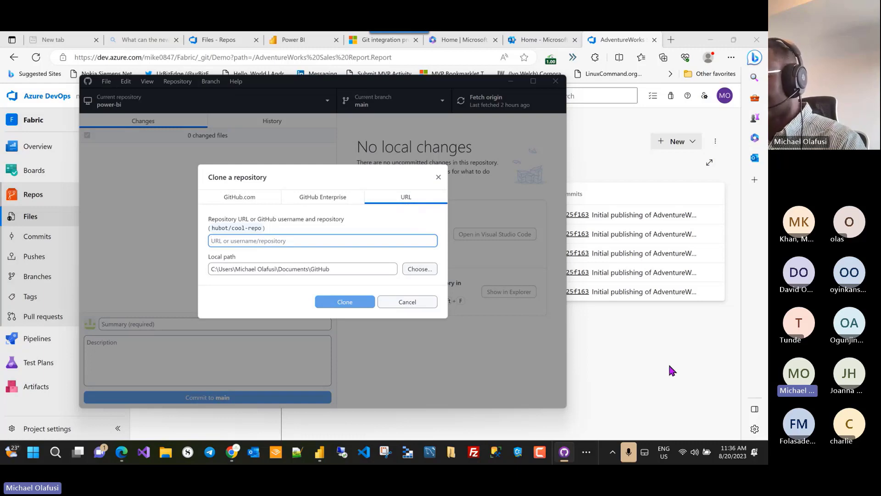
{"action": "left_click", "coordinate": [647, 376]}
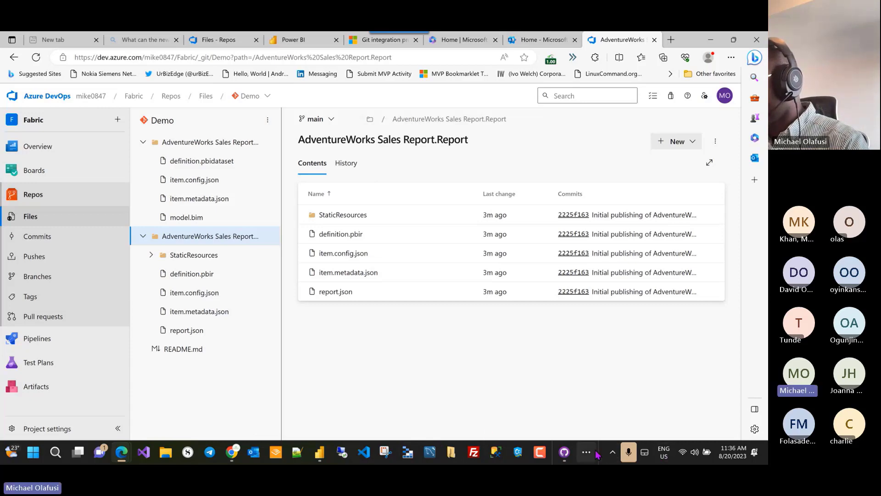
Step: Open Slack from the taskbar overflow and move its window off the shared screen
{"action": "left_click", "coordinate": [612, 454]}
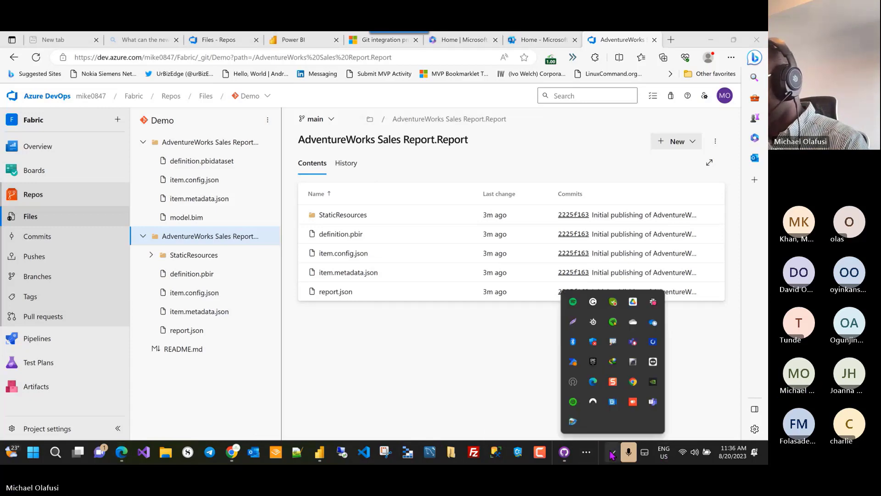
{"action": "left_click", "coordinate": [586, 453]}
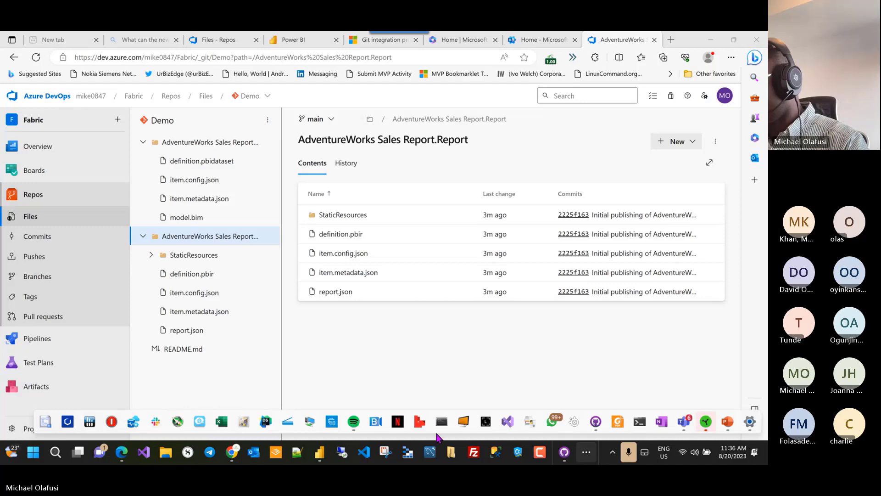
{"action": "left_click", "coordinate": [162, 426]}
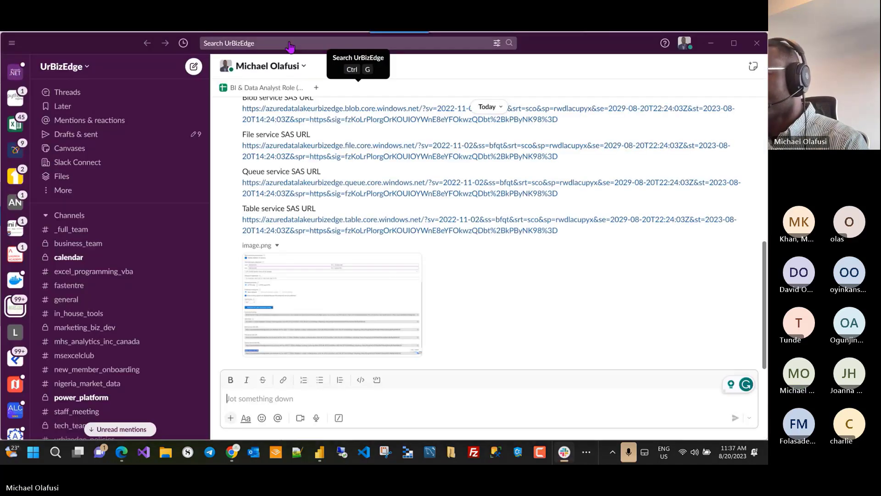
{"action": "left_click_drag", "start_coordinate": [290, 46], "coordinate": [290, 32]}
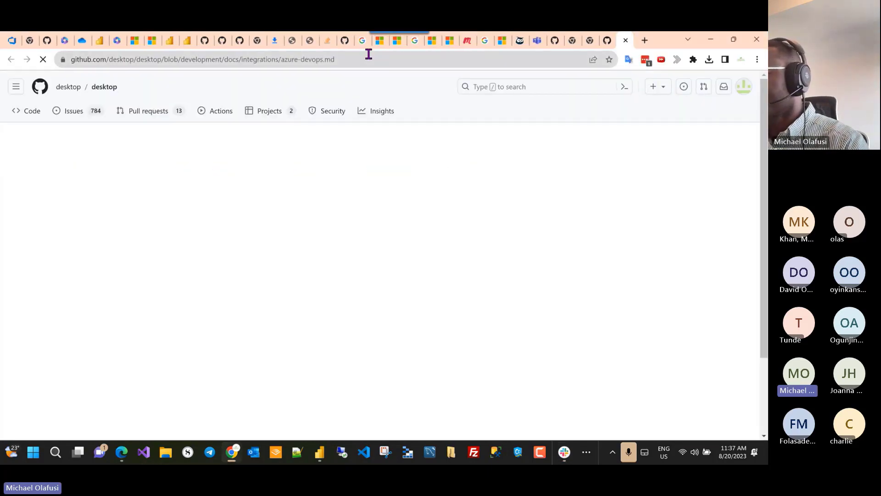
Step: Read down the azure-devops.md guide to the 'Cloning your Azure DevOps repository' section
{"action": "left_click", "coordinate": [366, 59]}
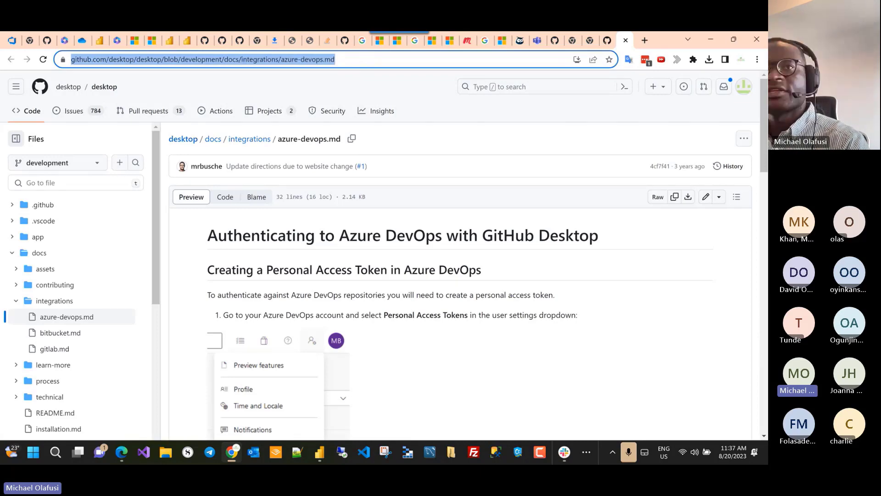
{"action": "key", "text": "alt+Tab"}
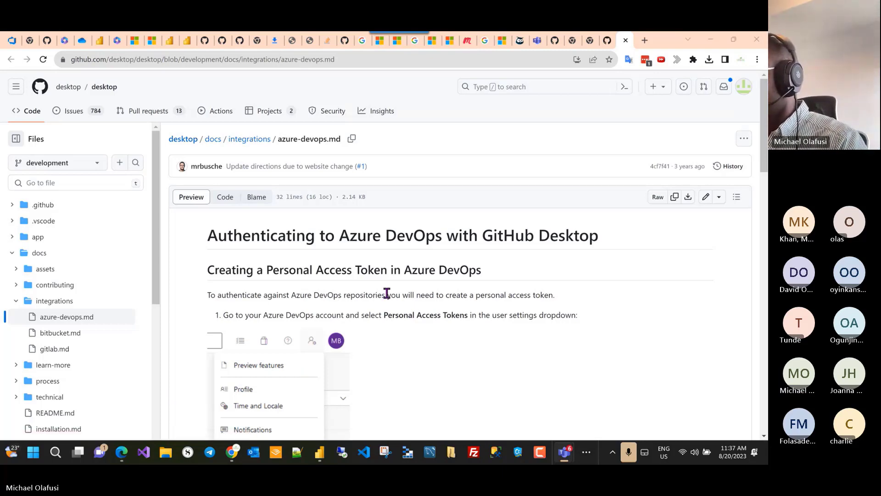
{"action": "scroll", "coordinate": [409, 270], "scroll_direction": "down", "scroll_amount": 10}
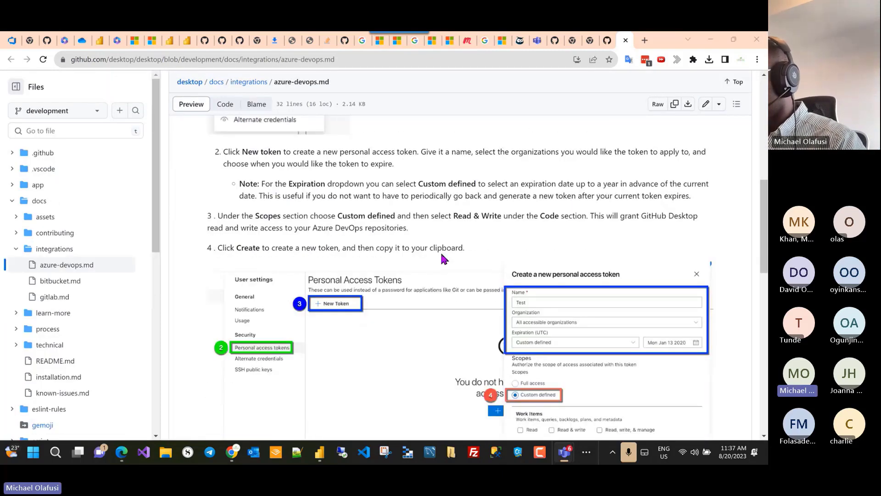
{"action": "scroll", "coordinate": [428, 228], "scroll_direction": "down", "scroll_amount": 4}
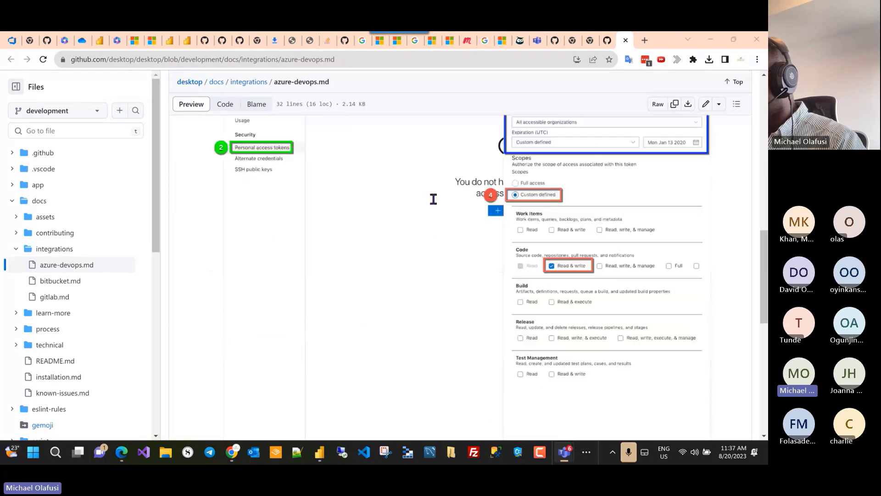
{"action": "scroll", "coordinate": [433, 199], "scroll_direction": "up", "scroll_amount": 8}
{"action": "scroll", "coordinate": [433, 198], "scroll_direction": "down", "scroll_amount": 4}
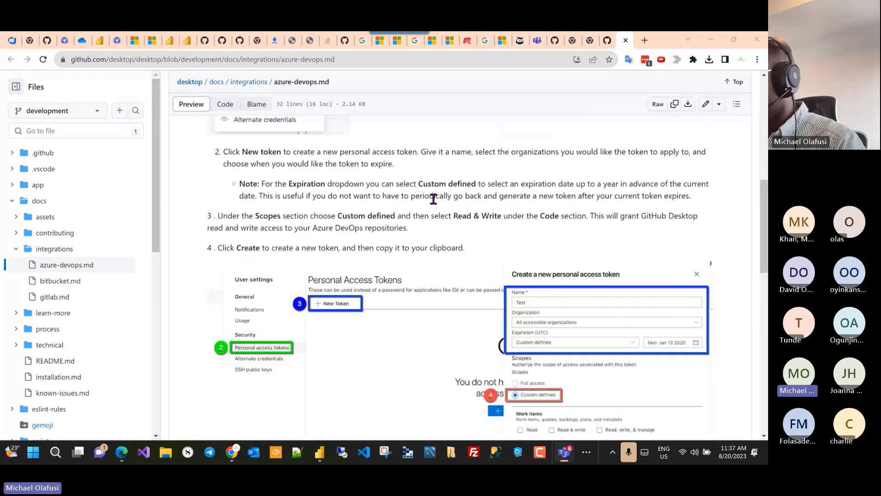
{"action": "scroll", "coordinate": [434, 199], "scroll_direction": "down", "scroll_amount": 5}
{"action": "scroll", "coordinate": [433, 199], "scroll_direction": "up", "scroll_amount": 10}
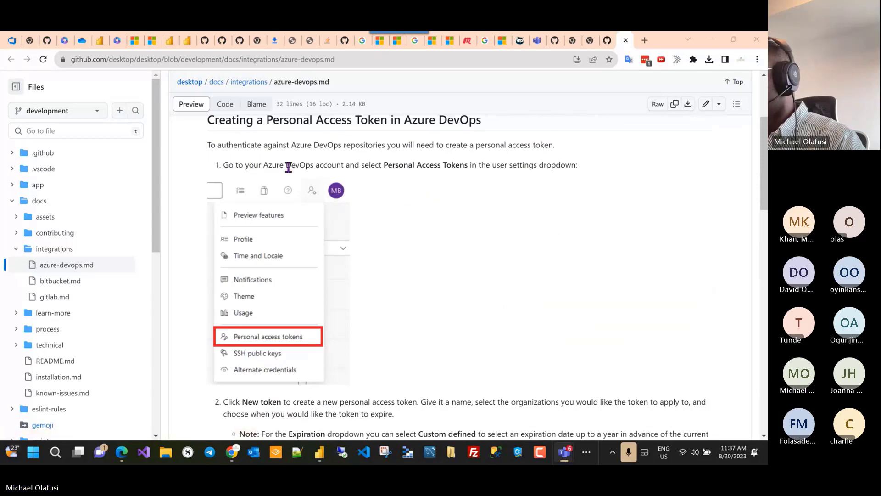
{"action": "scroll", "coordinate": [255, 190], "scroll_direction": "down", "scroll_amount": 3}
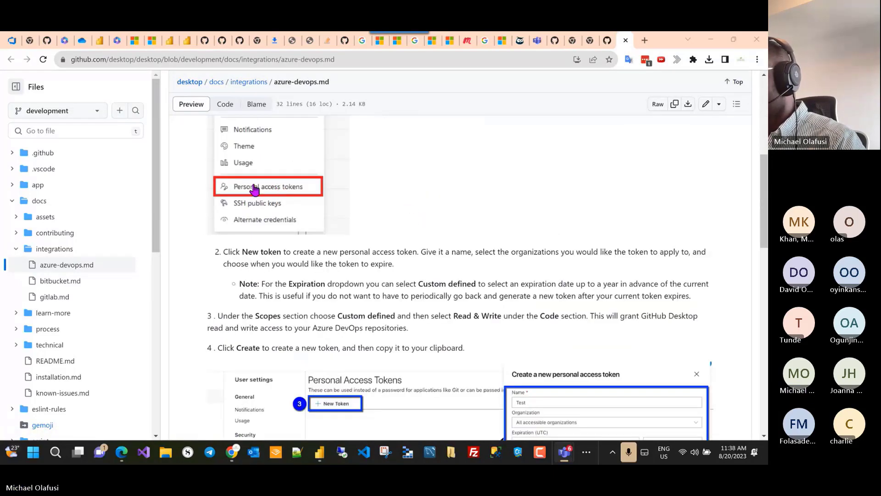
{"action": "scroll", "coordinate": [433, 238], "scroll_direction": "down", "scroll_amount": 1}
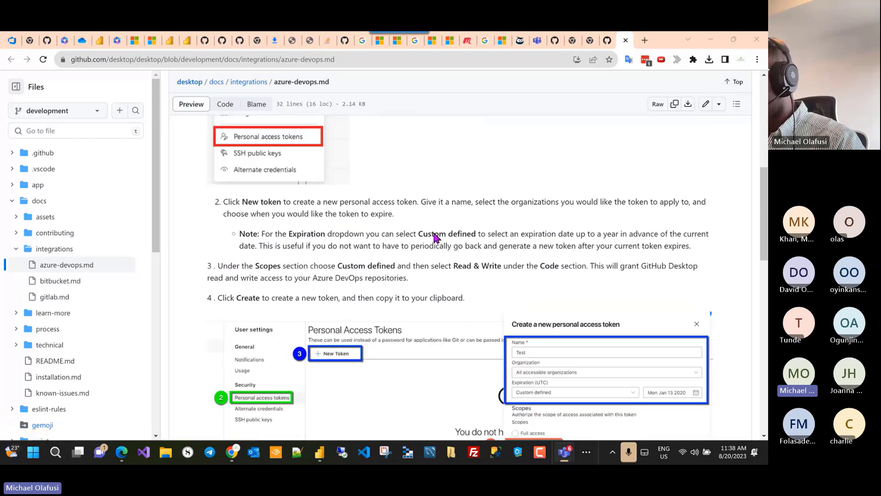
{"action": "scroll", "coordinate": [434, 237], "scroll_direction": "down", "scroll_amount": 15}
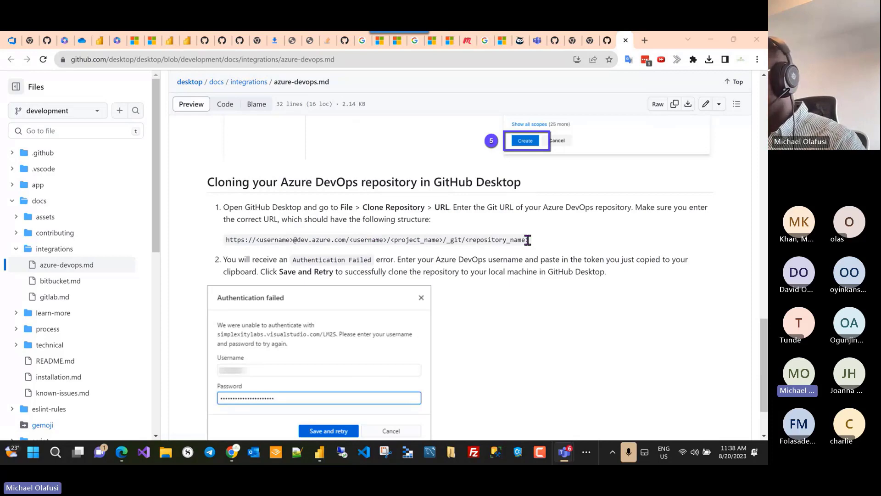
Step: Highlight the example Git URL structure and its username part, then switch windows
{"action": "left_click_drag", "start_coordinate": [538, 240], "coordinate": [242, 240]}
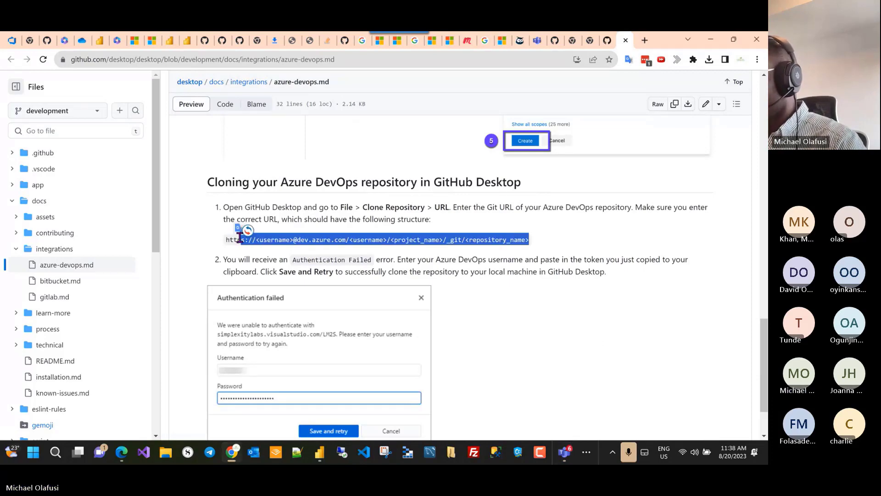
{"action": "left_click", "coordinate": [291, 240]}
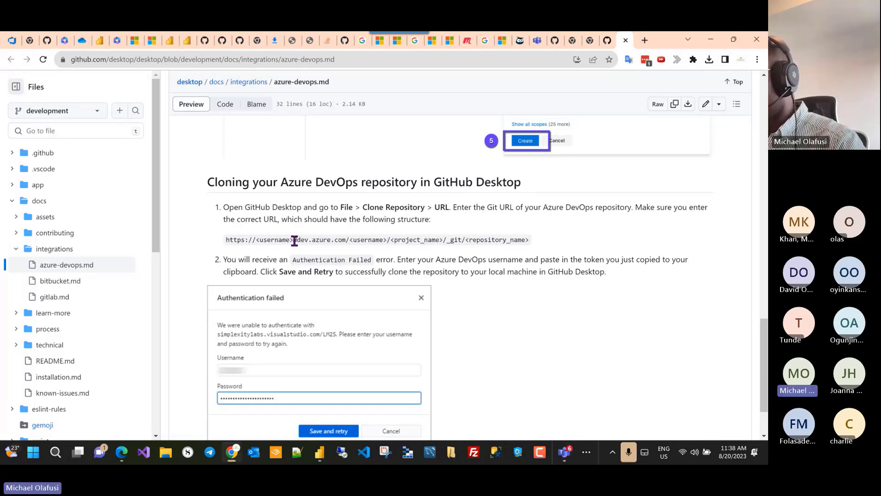
{"action": "left_click_drag", "start_coordinate": [298, 240], "coordinate": [257, 239]}
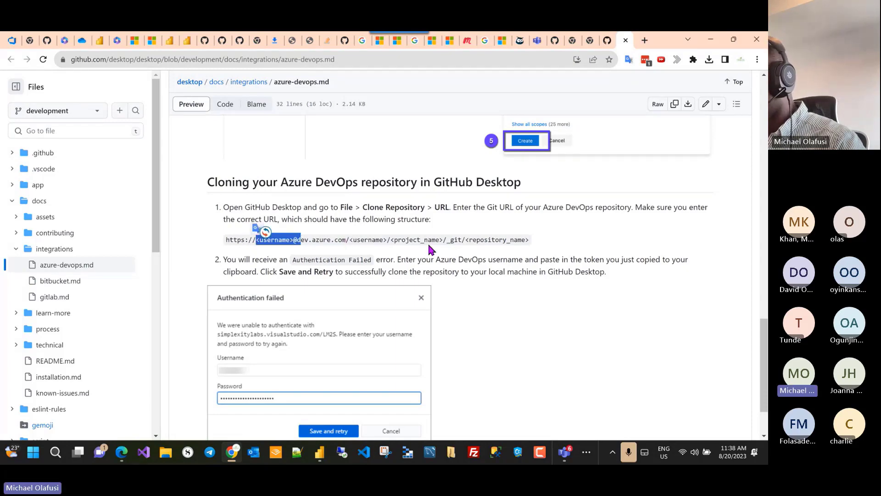
{"action": "left_click", "coordinate": [500, 251]}
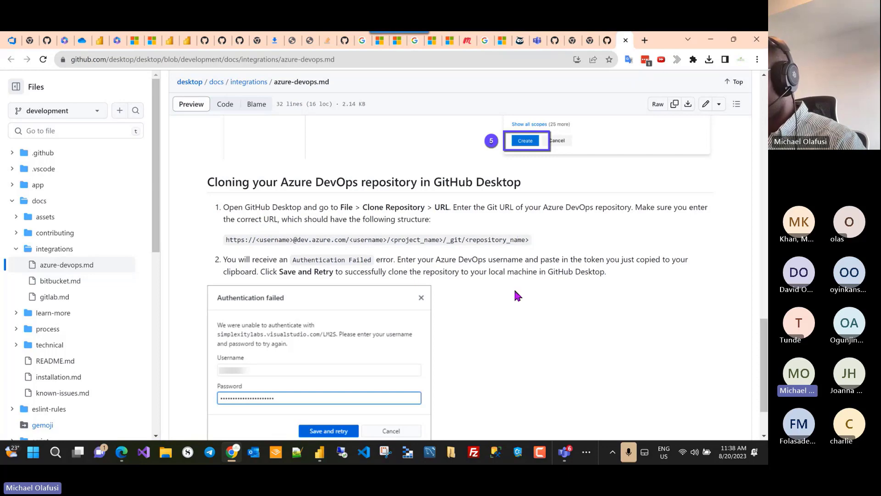
{"action": "scroll", "coordinate": [516, 294], "scroll_direction": "down", "scroll_amount": 2}
{"action": "key", "text": "alt+Tab"}
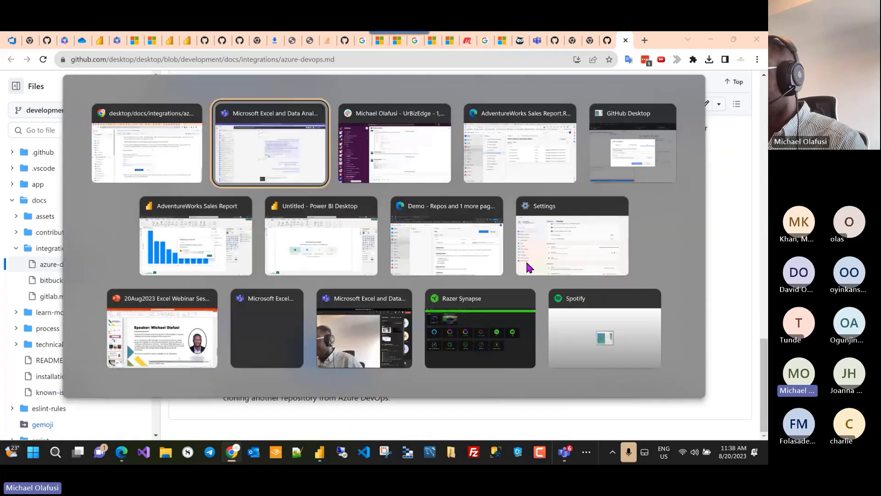
Step: Open the Demo repository's root Files page in Azure DevOps and copy its web address
{"action": "key", "text": "alt+Tab"}
{"action": "key", "text": "alt+Tab"}
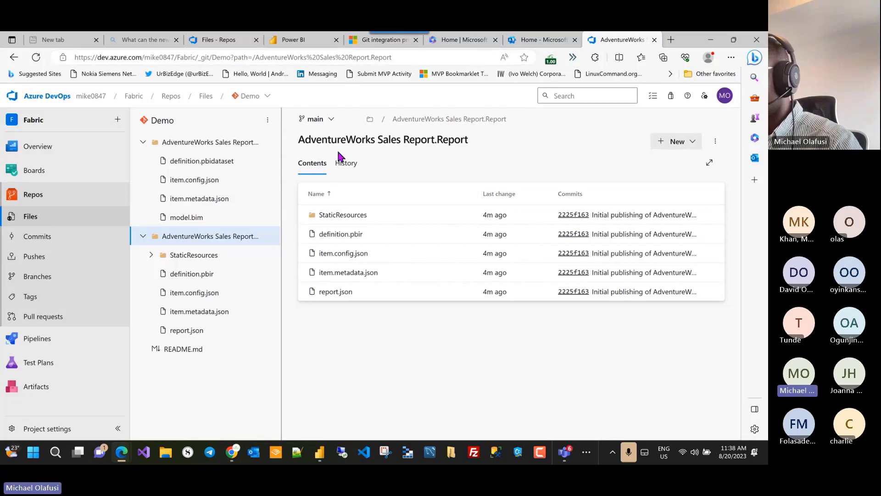
{"action": "left_click", "coordinate": [251, 97]}
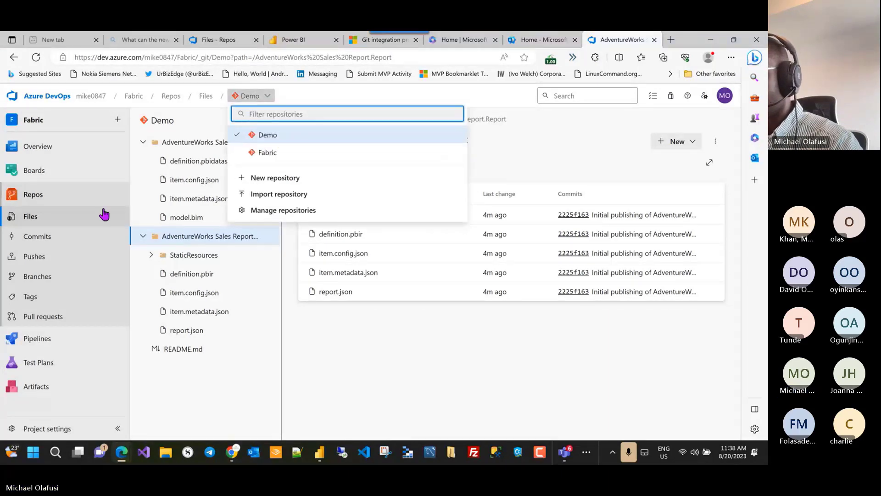
{"action": "mouse_move", "coordinate": [127, 147]}
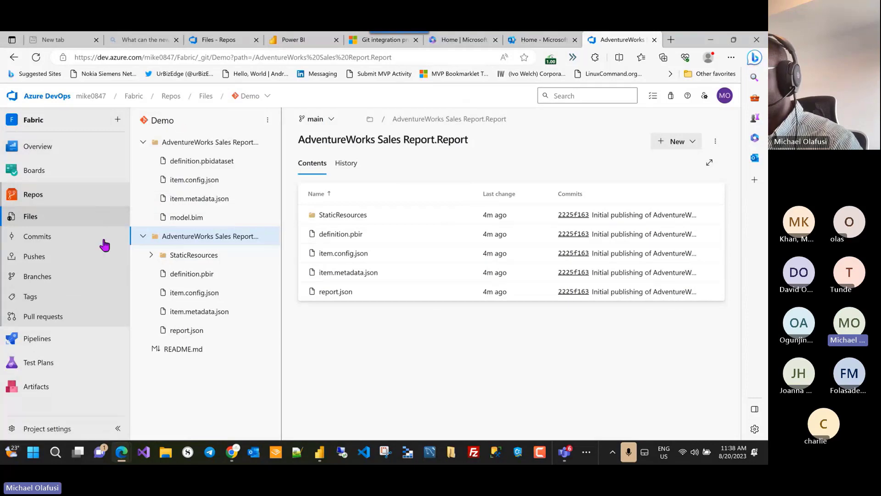
{"action": "left_click", "coordinate": [43, 218]}
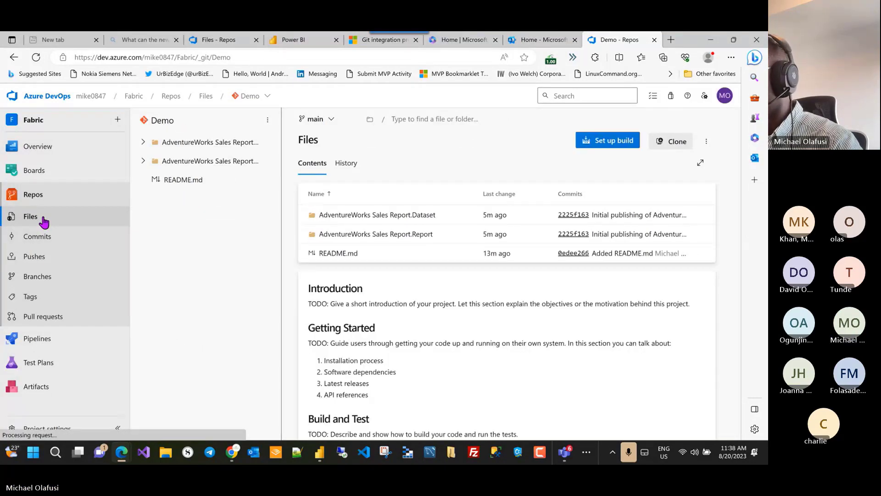
{"action": "left_click", "coordinate": [255, 58]}
{"action": "key", "text": "ctrl+c"}
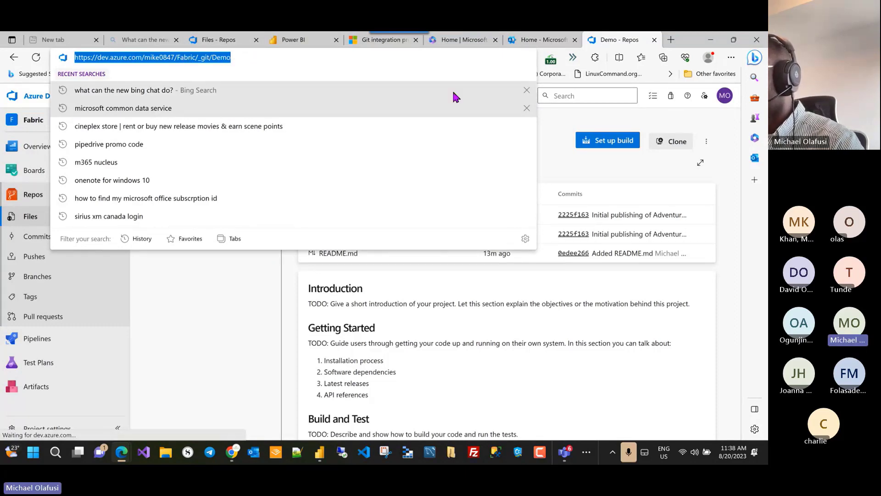
{"action": "key", "text": "alt+Tab"}
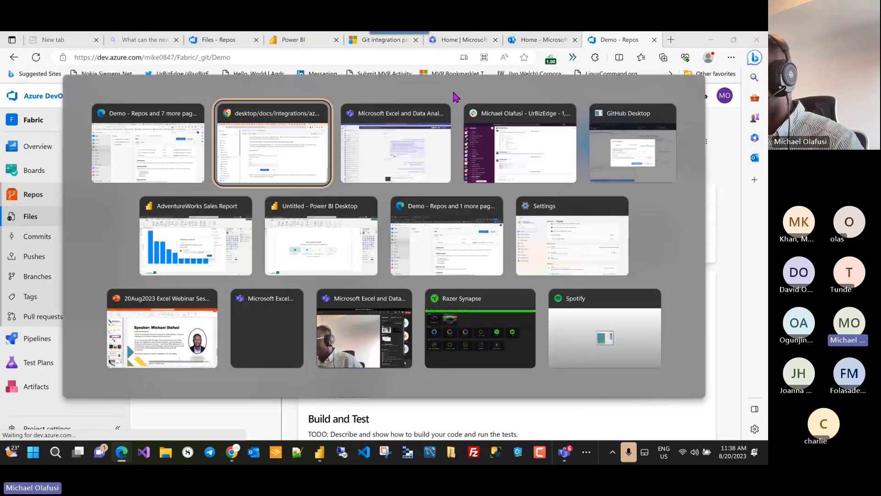
Step: Paste the Demo repository URL with the account username into GitHub Desktop's clone dialog and start cloning
{"action": "left_click", "coordinate": [632, 152]}
{"action": "left_click", "coordinate": [302, 240]}
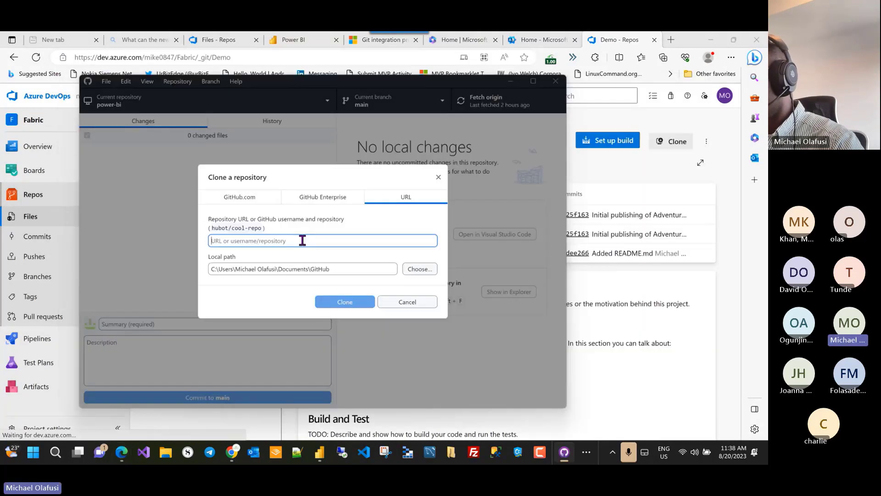
{"action": "key", "text": "ctrl+v"}
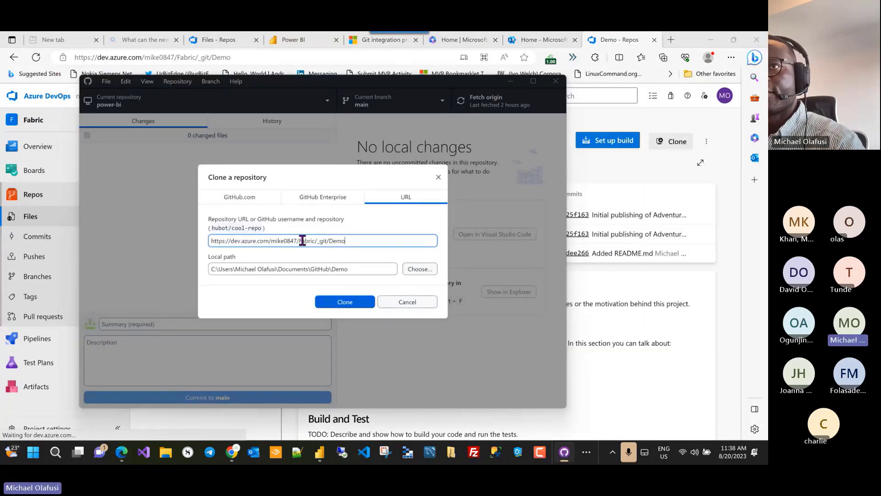
{"action": "left_click", "coordinate": [232, 241]}
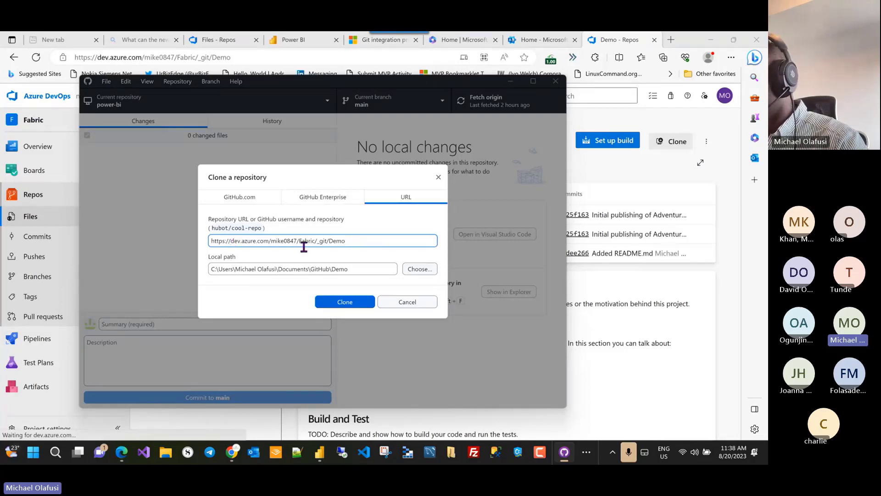
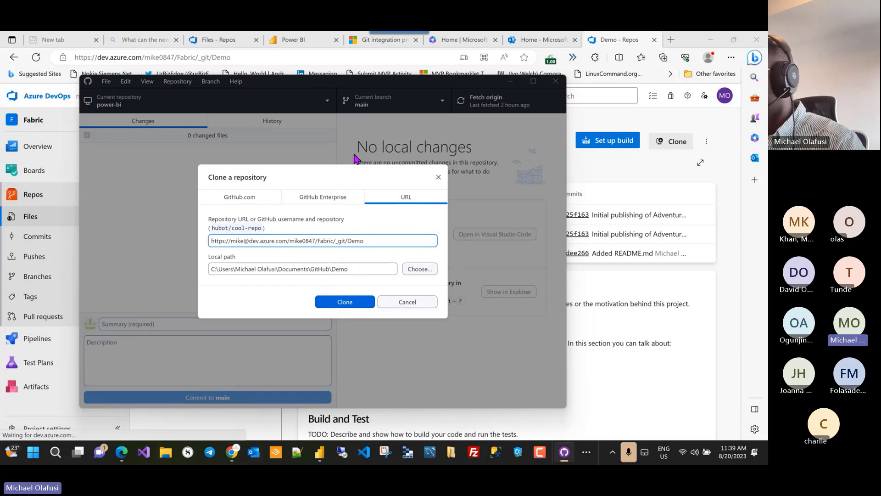
{"action": "left_click", "coordinate": [363, 271]}
{"action": "left_click_drag", "start_coordinate": [363, 271], "coordinate": [204, 262]}
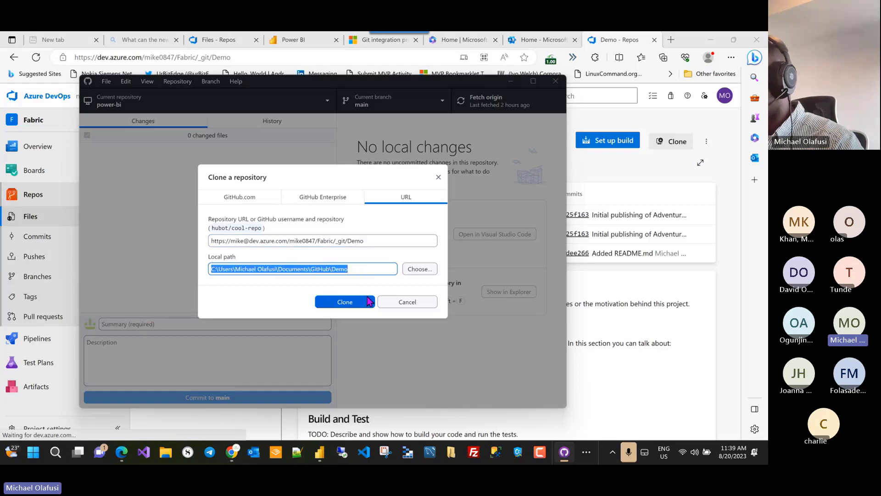
{"action": "left_click", "coordinate": [356, 305]}
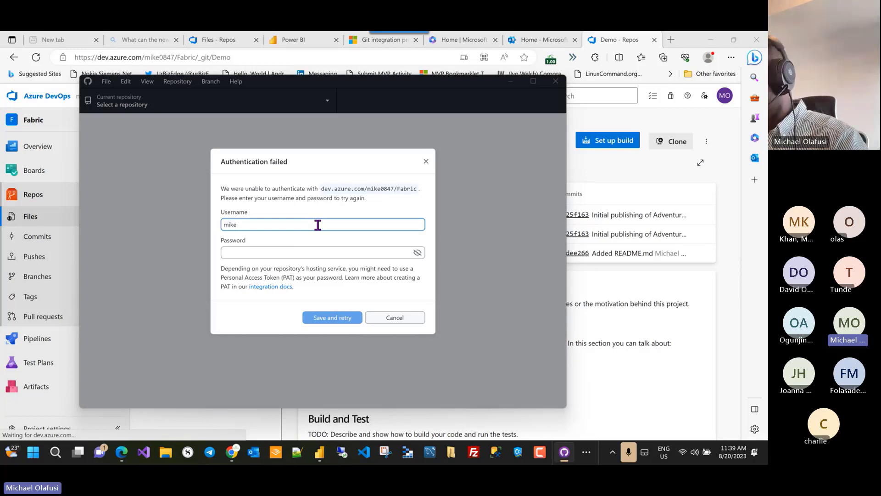
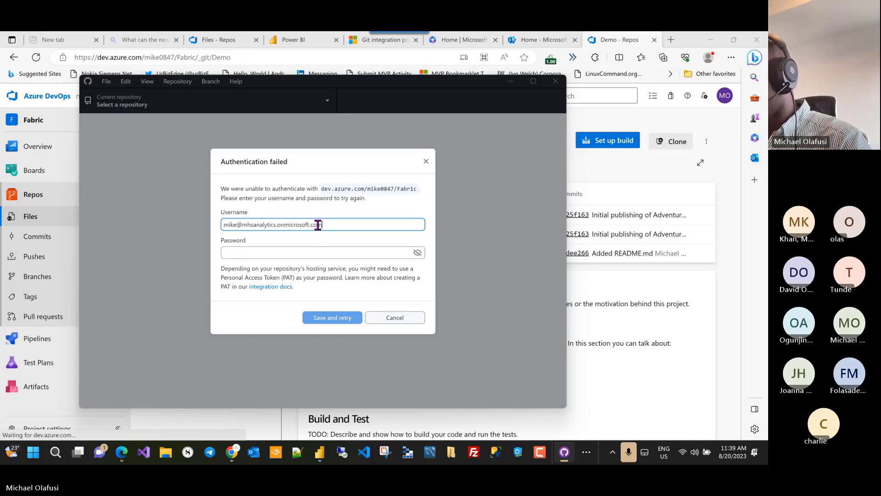
Step: Enter the account e-mail as the username in the failed sign-in prompt, then return to Azure DevOps
{"action": "left_click", "coordinate": [294, 253]}
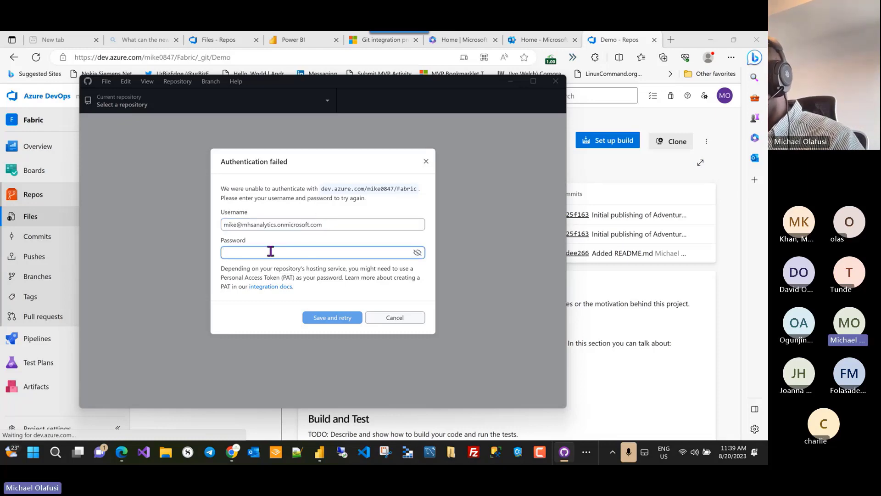
{"action": "left_click", "coordinate": [351, 278]}
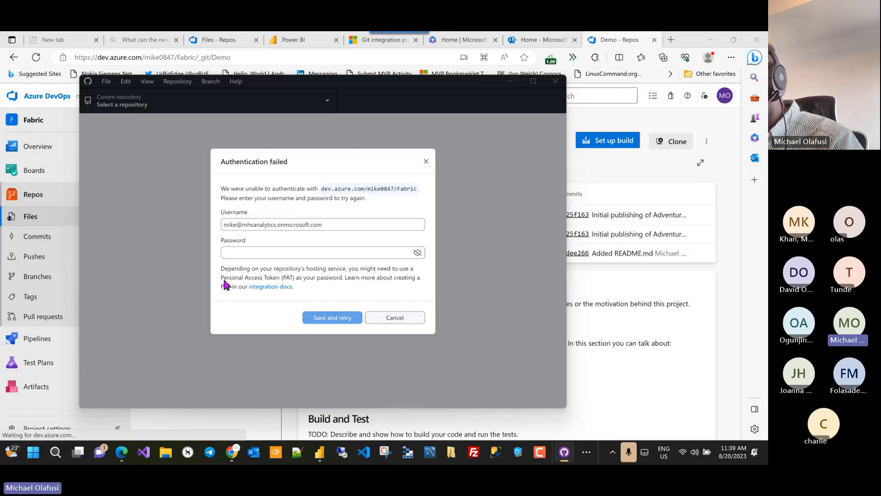
{"action": "left_click", "coordinate": [267, 252]}
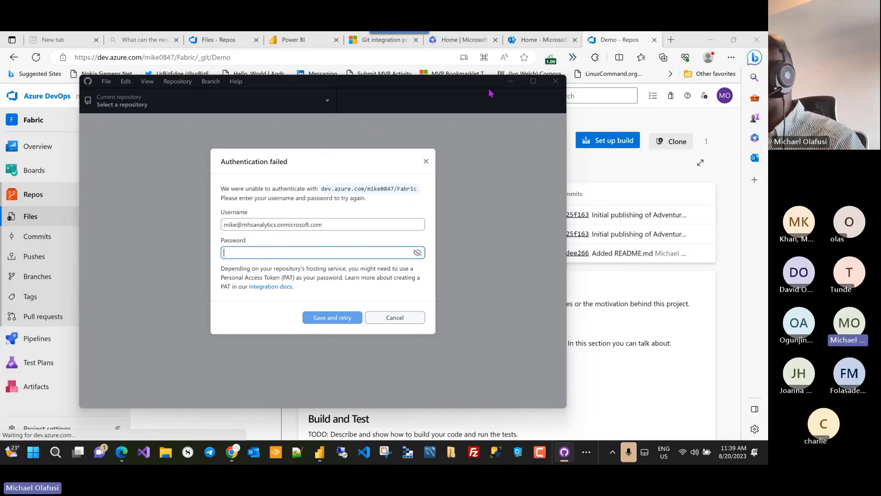
{"action": "left_click", "coordinate": [617, 40]}
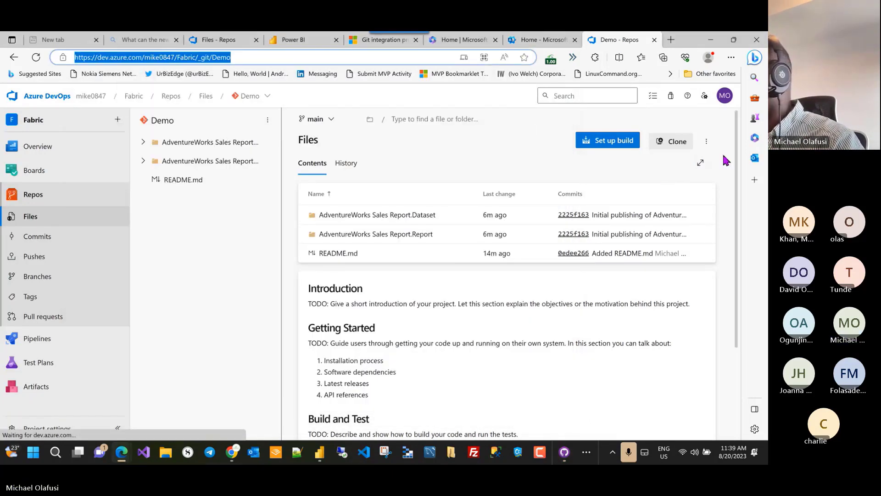
Step: Create a new personal access token named Demo with Full access
{"action": "left_click", "coordinate": [704, 96]}
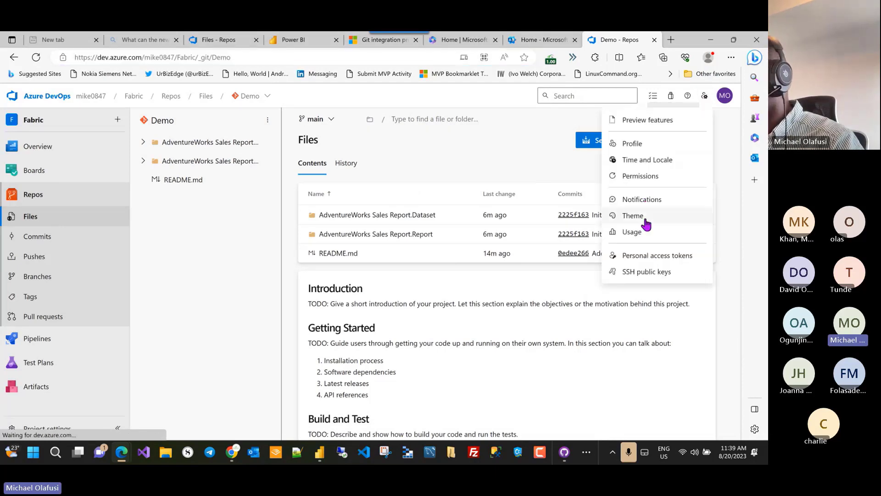
{"action": "left_click", "coordinate": [656, 255]}
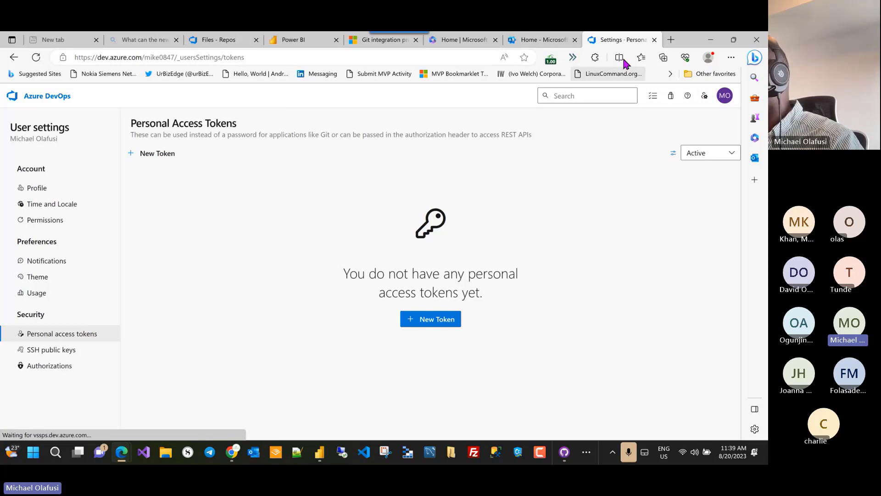
{"action": "left_click", "coordinate": [433, 321]}
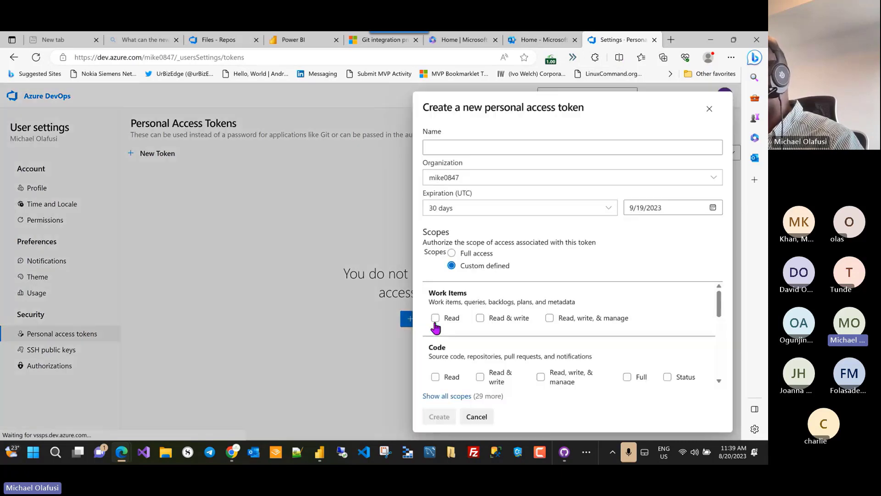
{"action": "left_click", "coordinate": [468, 145]}
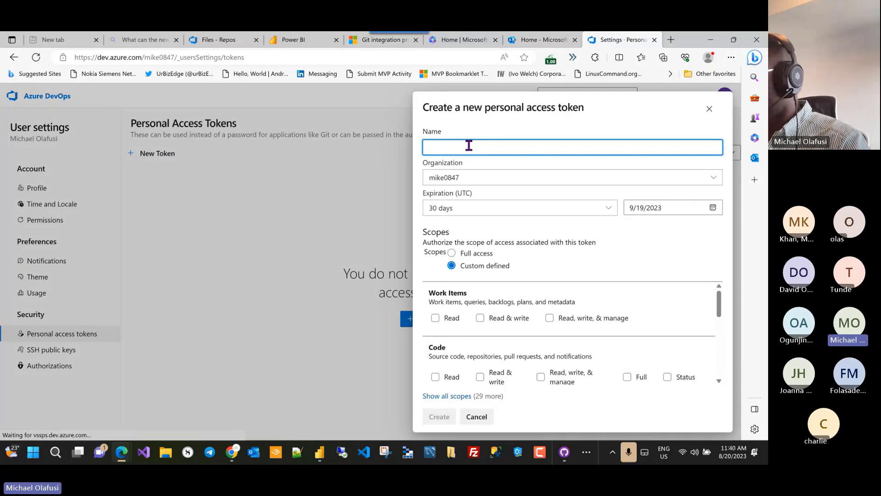
{"action": "type", "text": "Demo"}
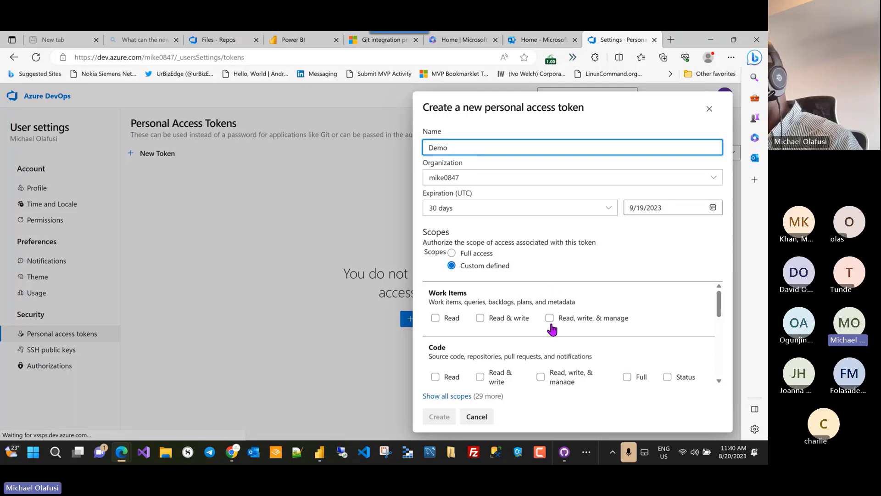
{"action": "scroll", "coordinate": [527, 301], "scroll_direction": "down", "scroll_amount": 1}
{"action": "scroll", "coordinate": [527, 301], "scroll_direction": "up", "scroll_amount": 1}
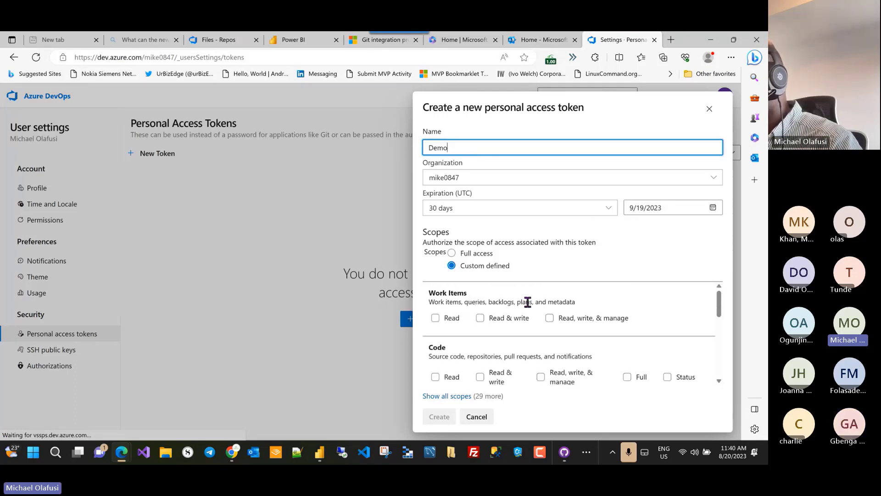
{"action": "left_click", "coordinate": [452, 253]}
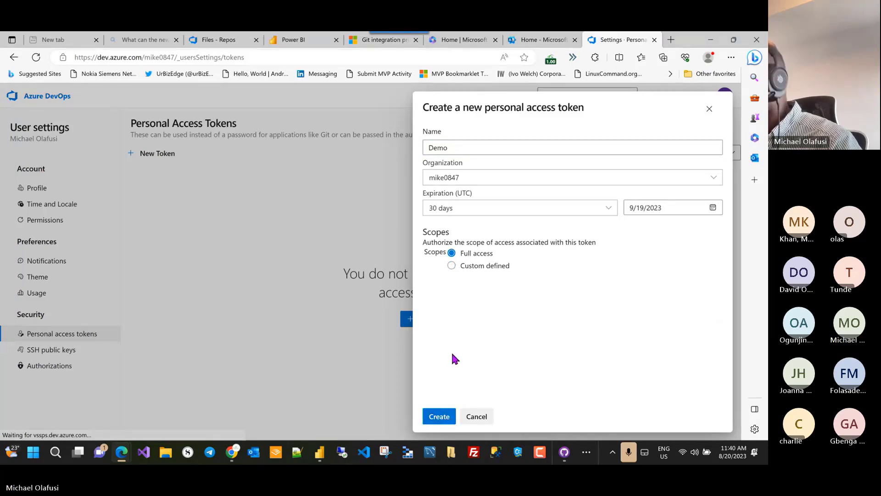
{"action": "left_click", "coordinate": [442, 418]}
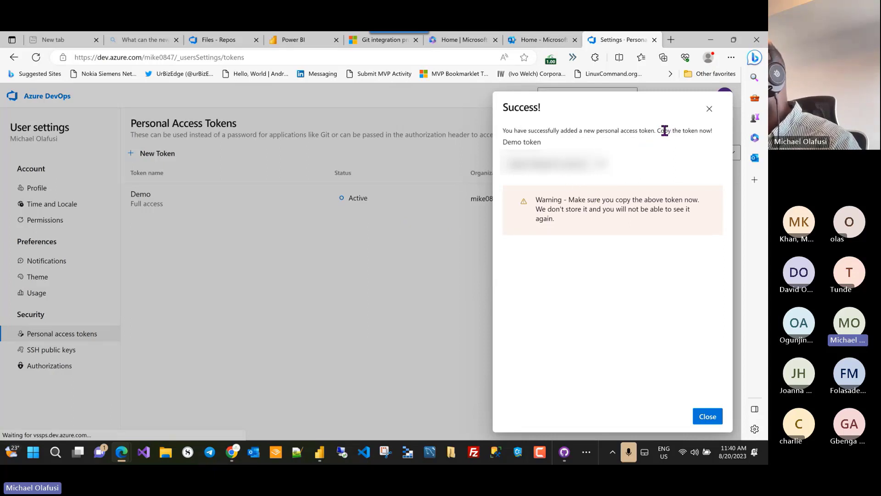
Step: Highlight the one-time token notice and copy the Demo token to the clipboard
{"action": "left_click_drag", "start_coordinate": [717, 134], "coordinate": [522, 131]}
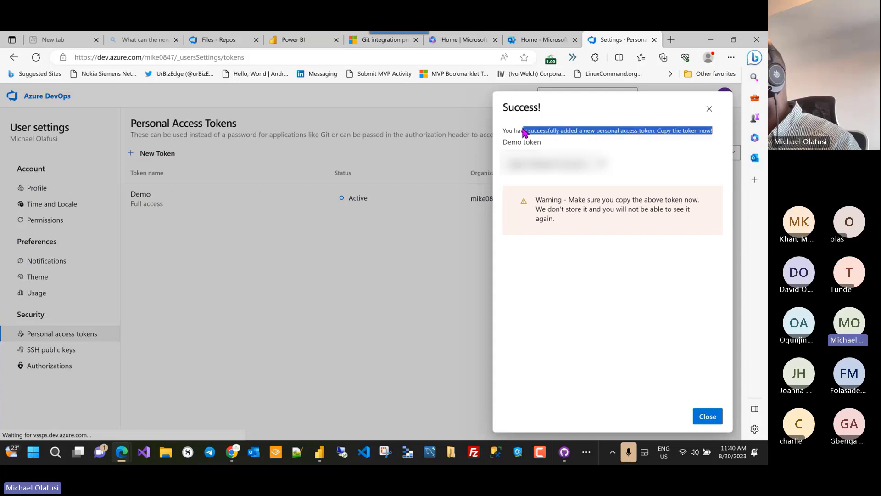
{"action": "left_click_drag", "start_coordinate": [581, 222], "coordinate": [536, 199]}
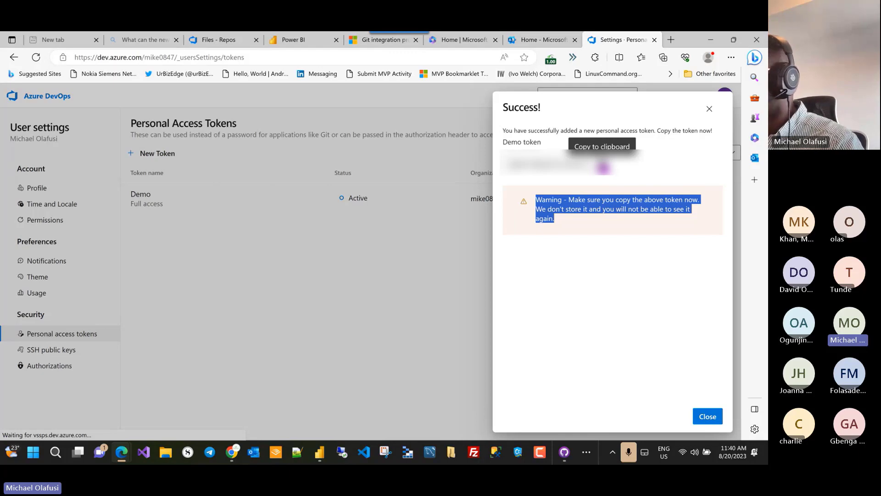
{"action": "left_click", "coordinate": [604, 167]}
{"action": "key", "text": "alt+Tab"}
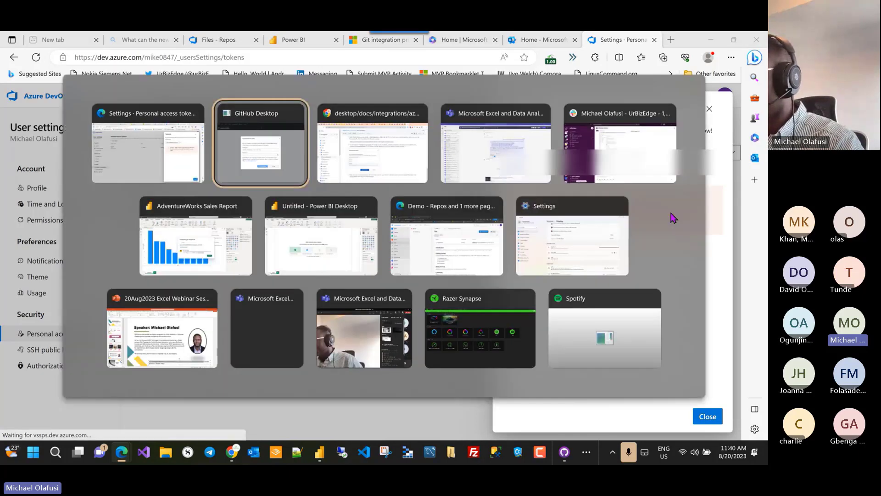
Step: Use the pasted token as the password to clone Demo, then fetch origin
{"action": "left_click", "coordinate": [270, 252]}
{"action": "key", "text": "ctrl+v"}
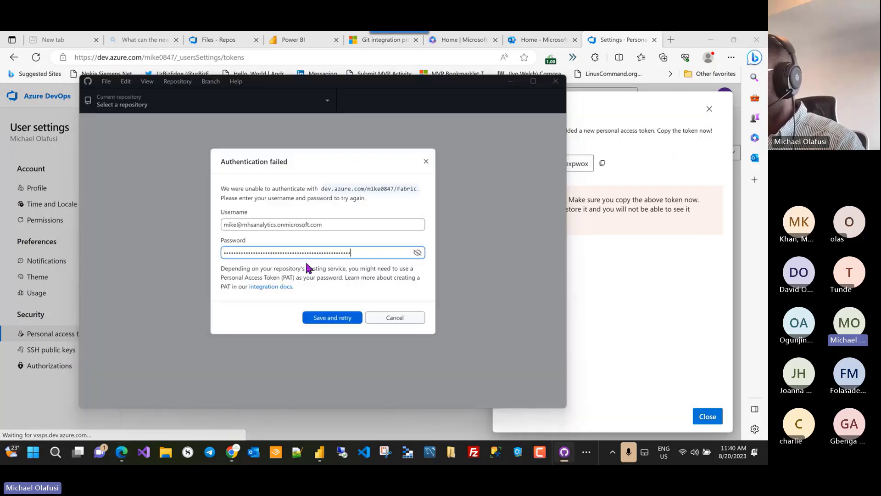
{"action": "left_click", "coordinate": [337, 320]}
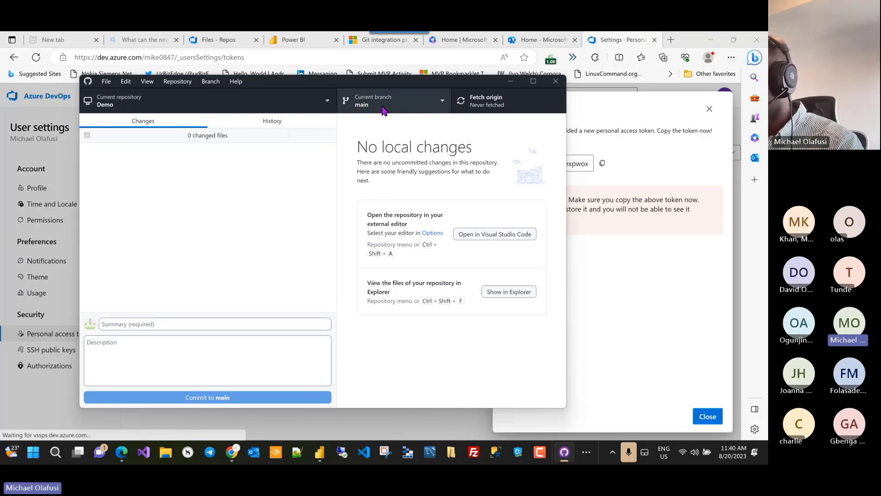
{"action": "left_click", "coordinate": [479, 106]}
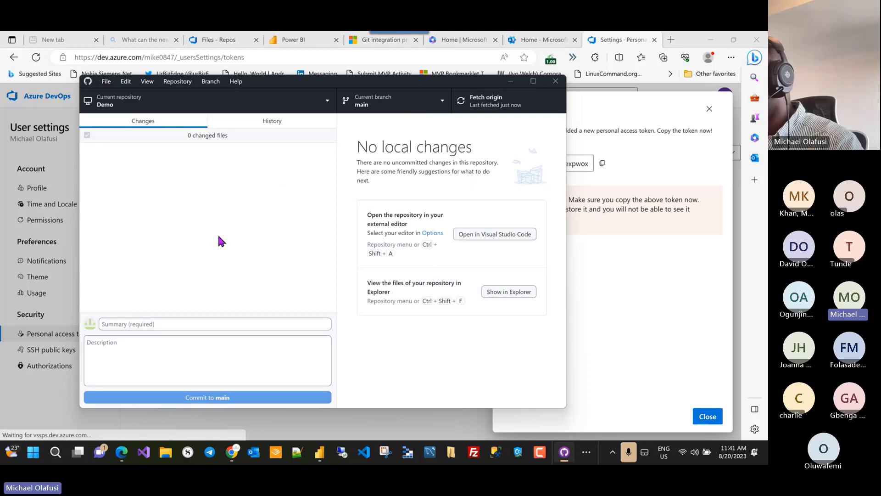
Step: Browse File Explorer to Documents > GitHub > Demo to view the local clone's files
{"action": "left_click", "coordinate": [165, 455]}
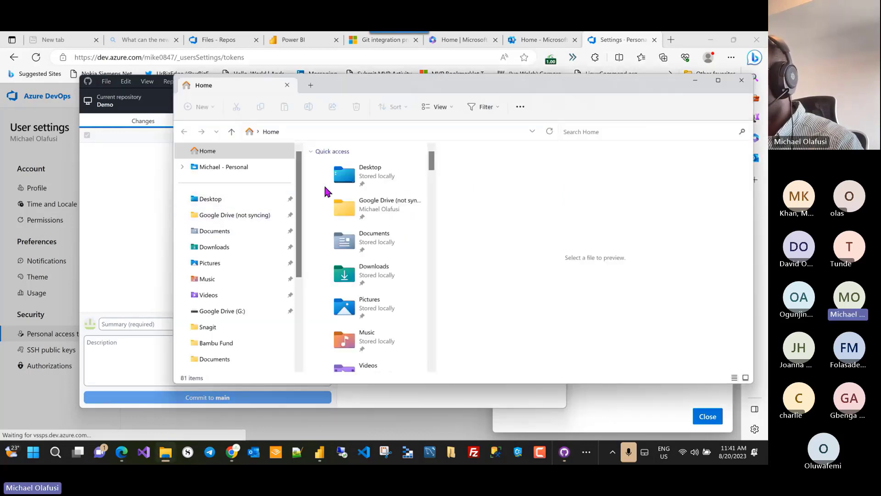
{"action": "left_click", "coordinate": [222, 248]}
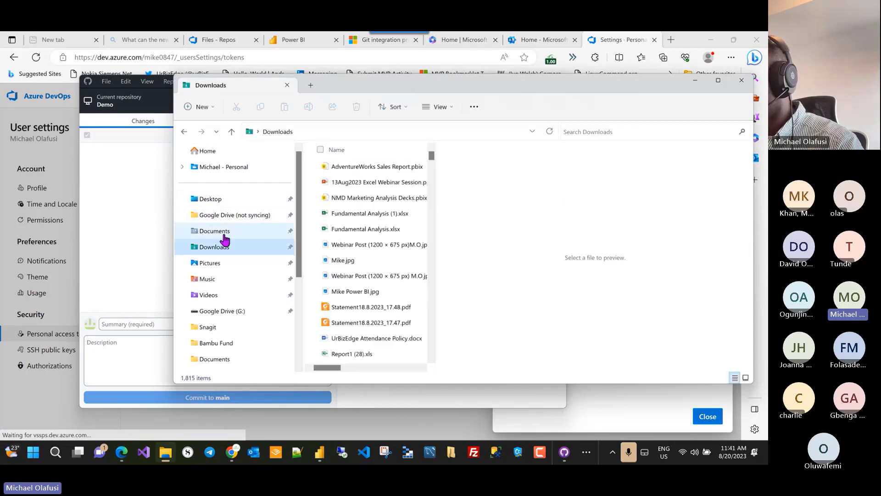
{"action": "left_click", "coordinate": [224, 233]}
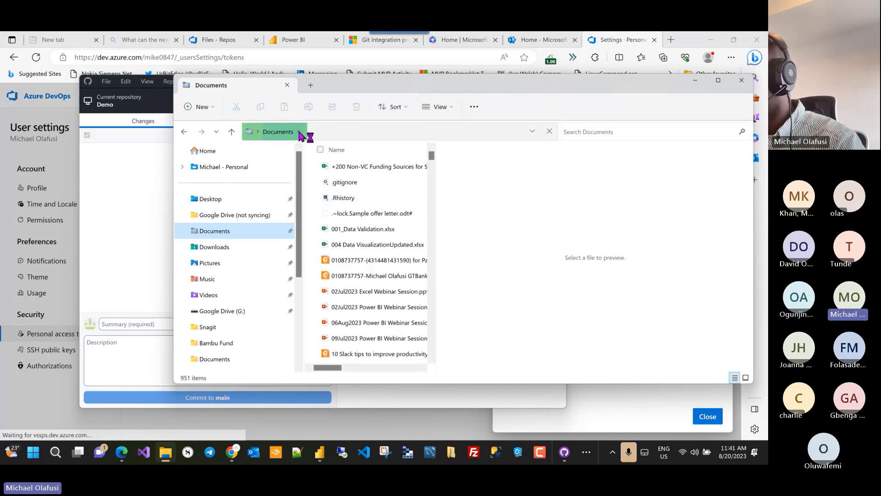
{"action": "left_click", "coordinate": [299, 132]}
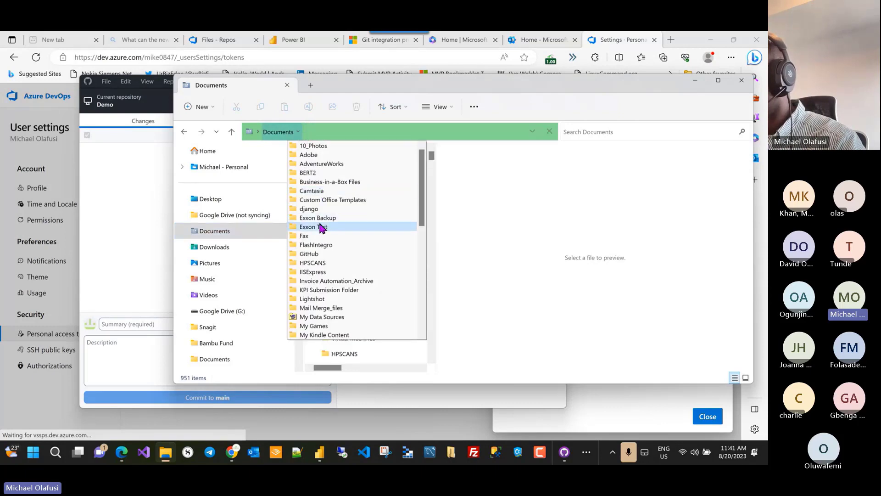
{"action": "left_click", "coordinate": [315, 255]}
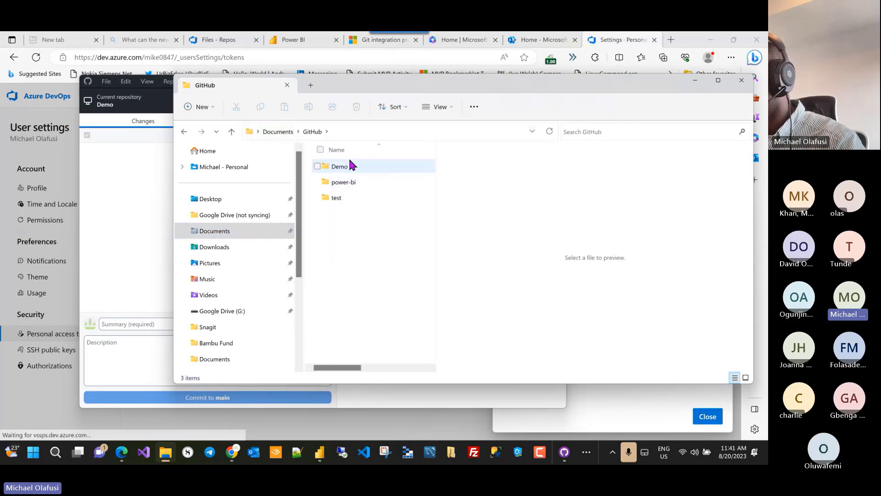
{"action": "double_click", "coordinate": [351, 166]}
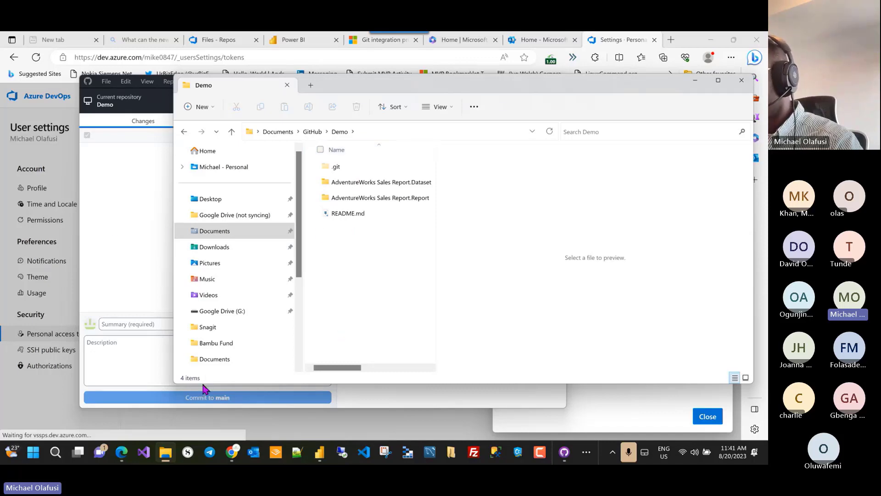
{"action": "mouse_move", "coordinate": [118, 455]}
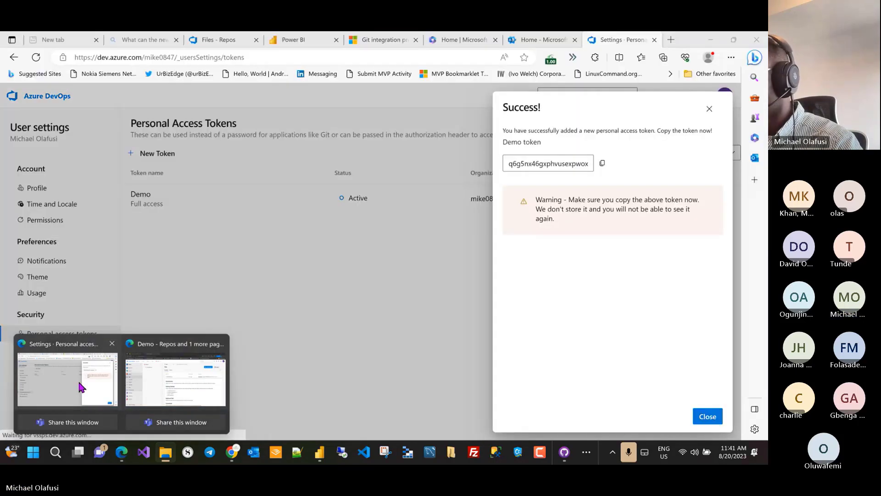
Step: Open the AdventureWorks Sales Report in a new tab, sign in with the first account, then switch to the Demo folder
{"action": "left_click", "coordinate": [105, 385]}
{"action": "left_click", "coordinate": [301, 348]}
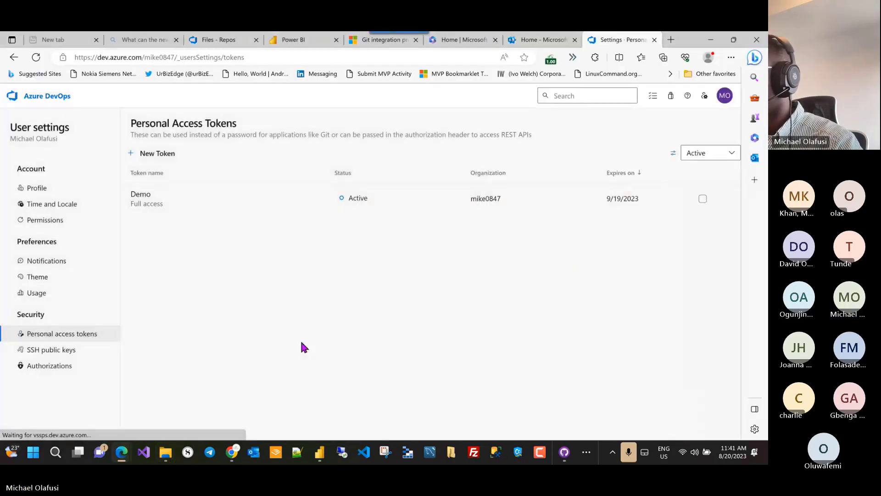
{"action": "left_click", "coordinate": [303, 39]}
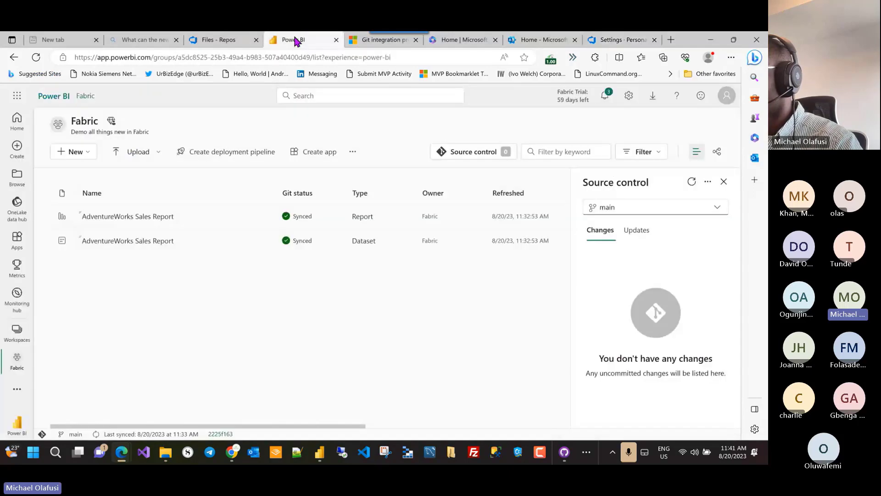
{"action": "right_click", "coordinate": [139, 225]}
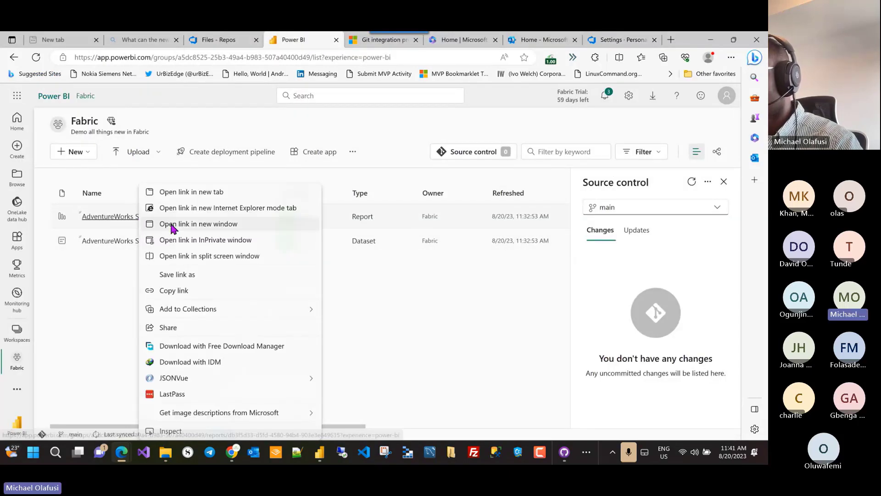
{"action": "left_click", "coordinate": [195, 192]}
{"action": "left_click", "coordinate": [333, 40]}
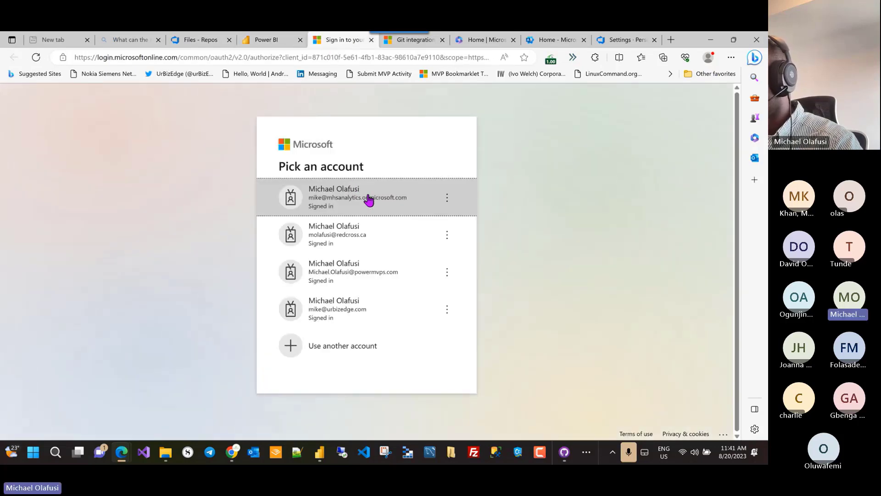
{"action": "left_click", "coordinate": [406, 201]}
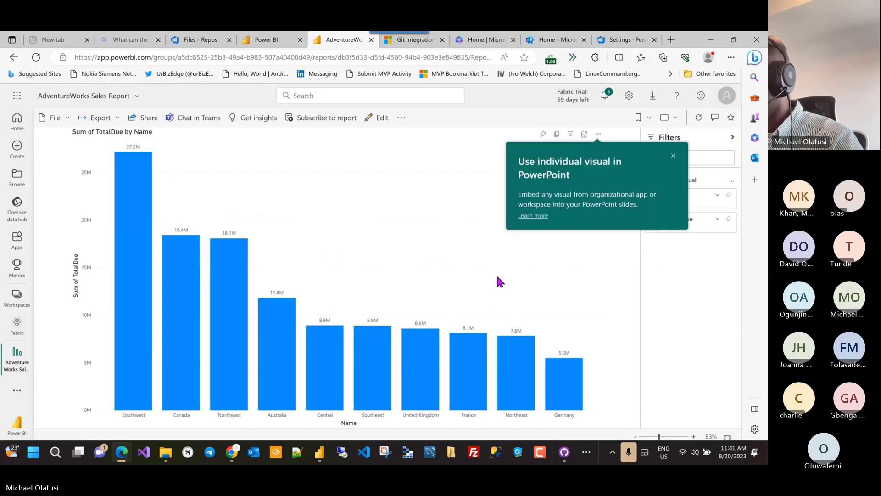
{"action": "key", "text": "super+Tab"}
{"action": "key", "text": "Return"}
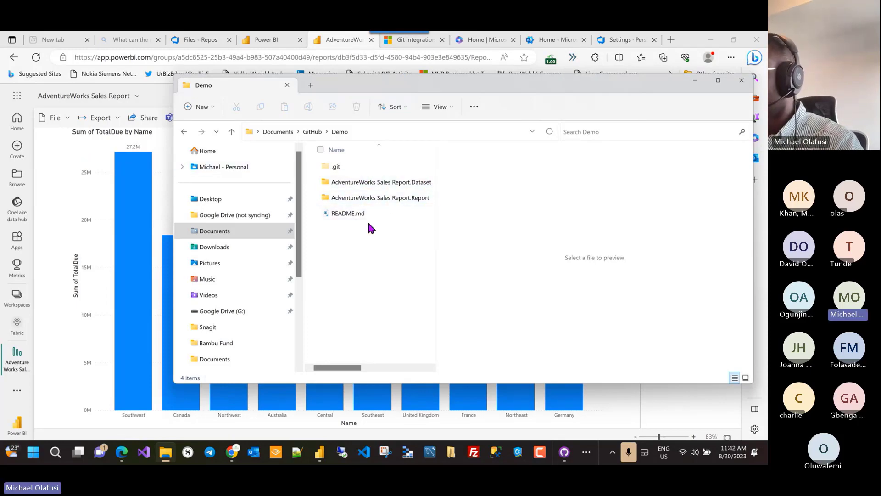
Step: Dismiss the publishing success message and close the Power BI Desktop report
{"action": "mouse_move", "coordinate": [320, 455]}
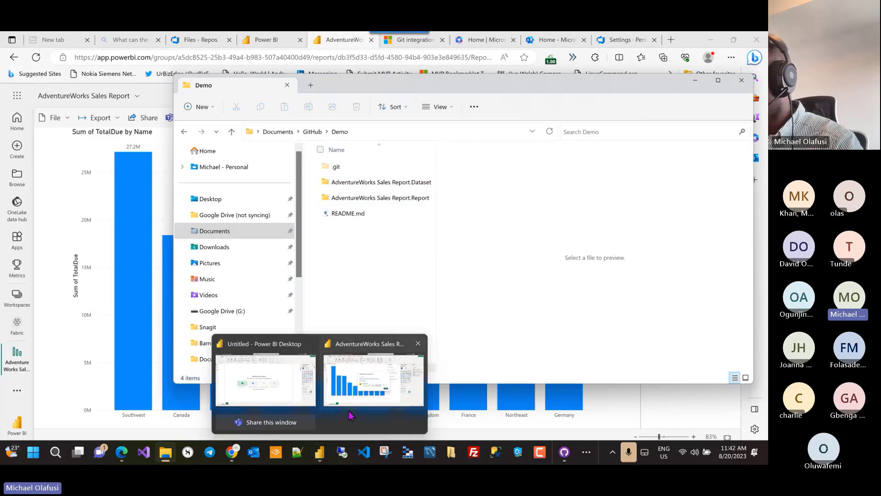
{"action": "left_click", "coordinate": [374, 384]}
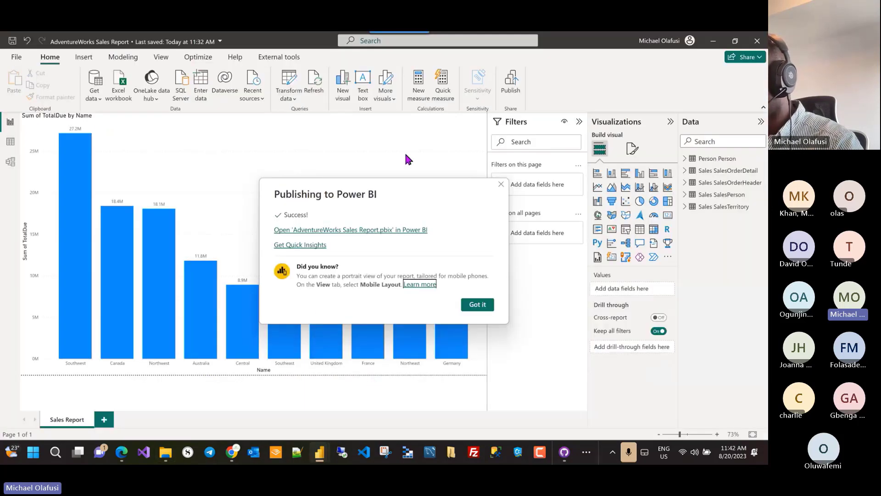
{"action": "left_click", "coordinate": [501, 184]}
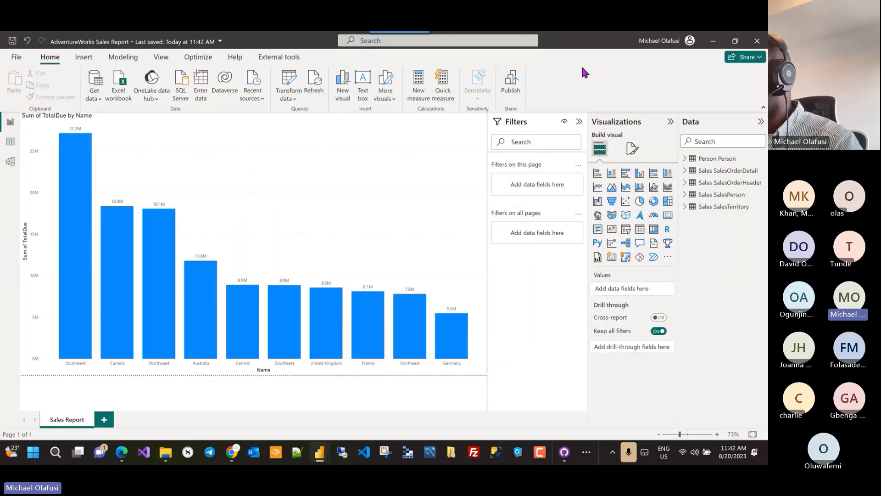
{"action": "left_click", "coordinate": [757, 41]}
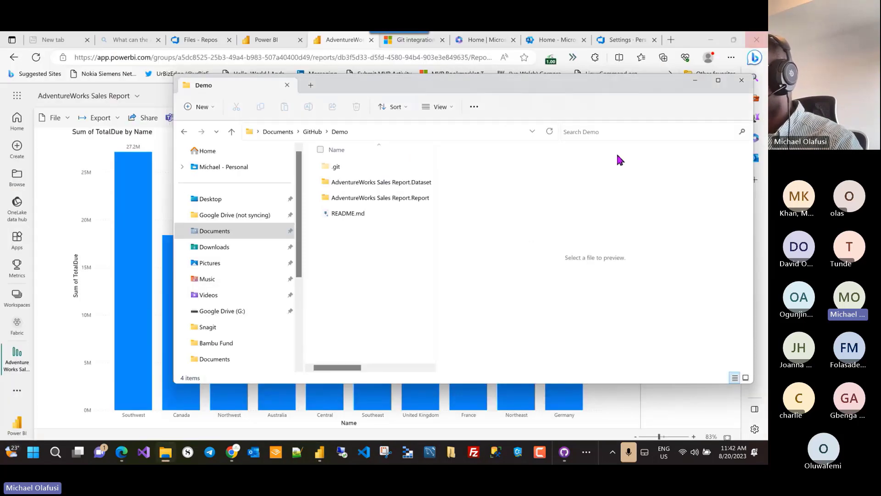
Step: Turn off File Explorer's preview pane after checking README.md
{"action": "mouse_move", "coordinate": [321, 456]}
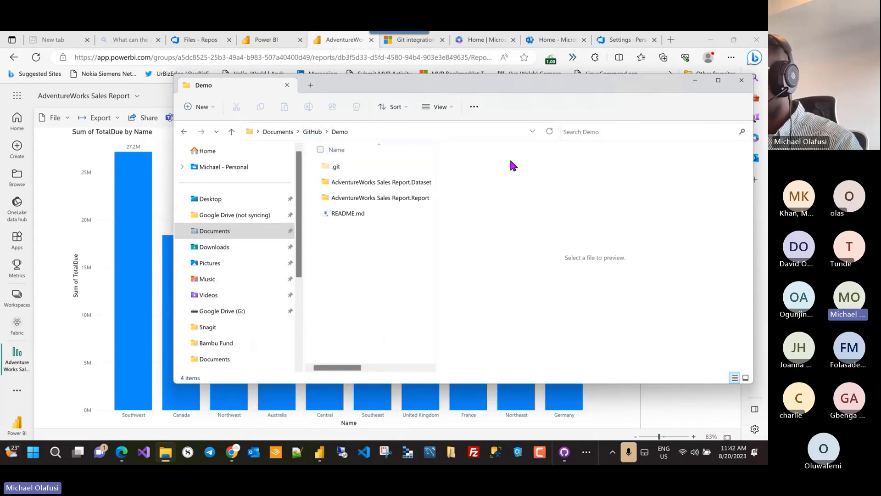
{"action": "left_click", "coordinate": [347, 214]}
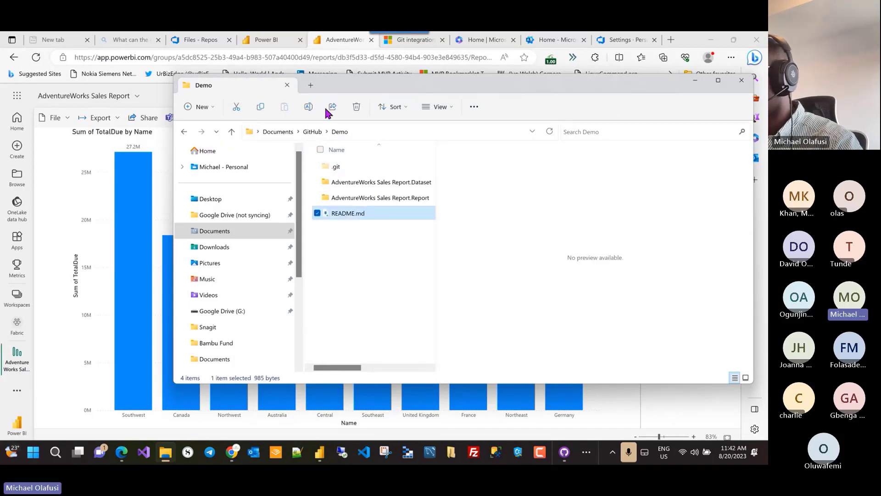
{"action": "left_click", "coordinate": [436, 107]}
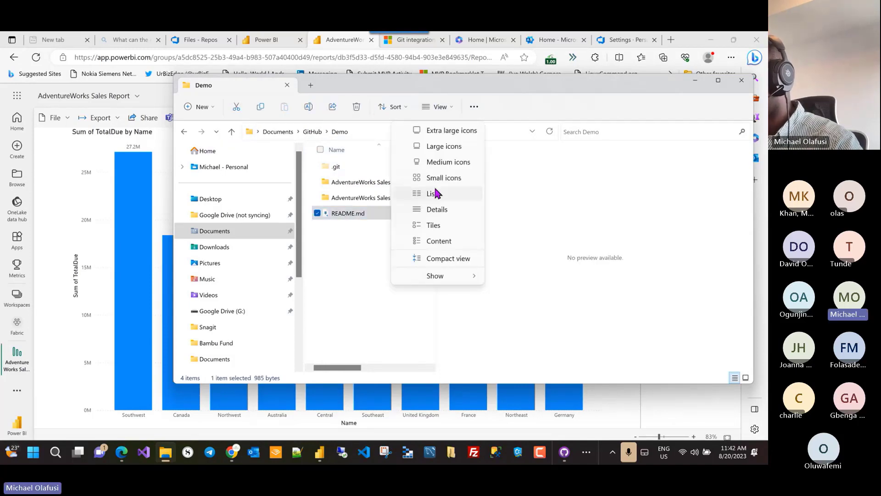
{"action": "mouse_move", "coordinate": [449, 276]}
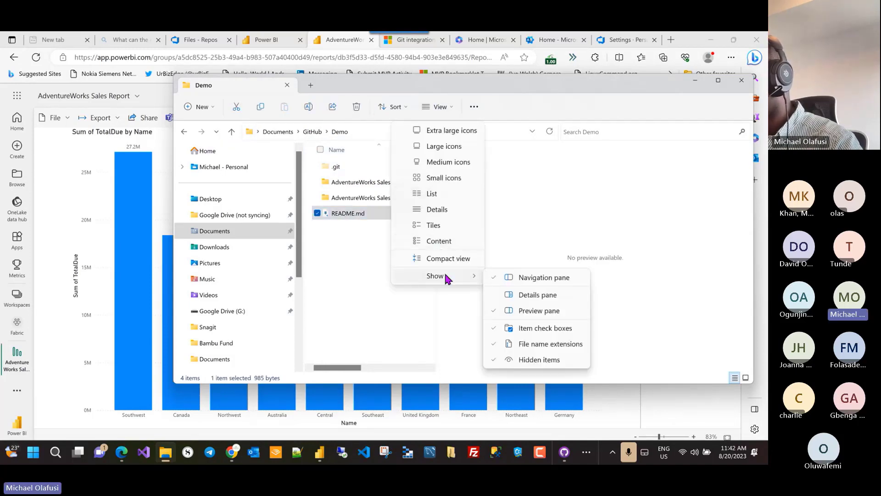
{"action": "left_click", "coordinate": [525, 310]}
{"action": "left_click", "coordinate": [390, 276]}
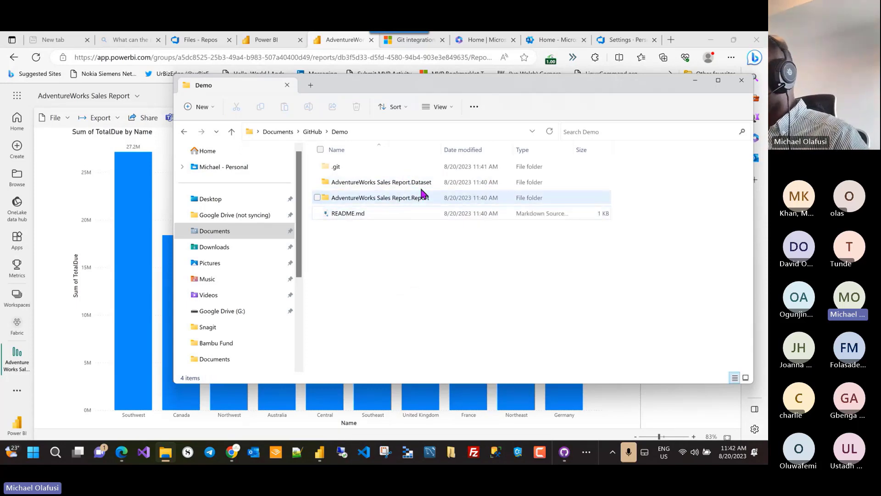
Step: Point out the AdventureWorks Dataset and Report folders in the Demo repository
{"action": "left_click", "coordinate": [387, 186]}
{"action": "left_click", "coordinate": [386, 201], "text": "ctrl"}
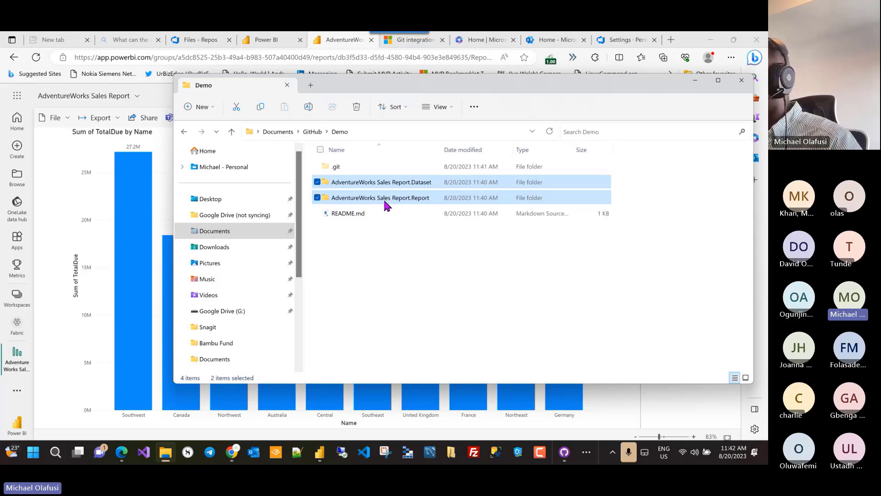
{"action": "left_click", "coordinate": [425, 198]}
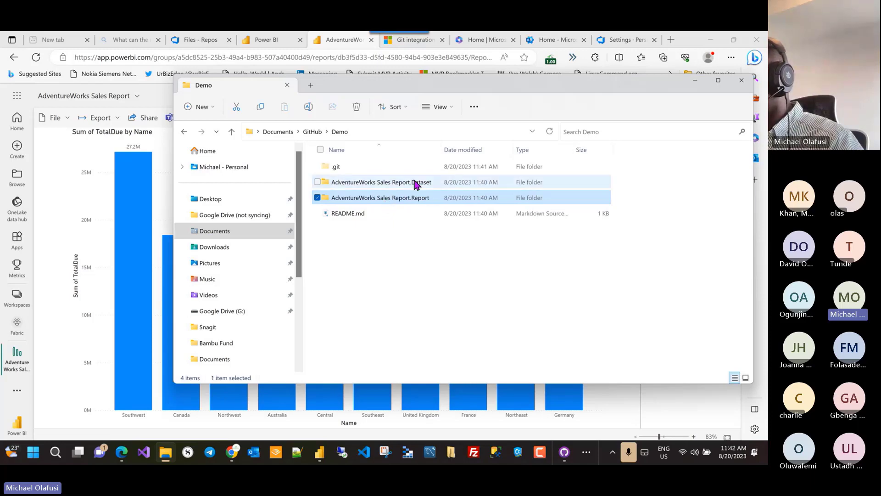
{"action": "left_click", "coordinate": [415, 182]}
Step: Open the Report folder's definition.pbir in Power BI Desktop
{"action": "double_click", "coordinate": [398, 196]}
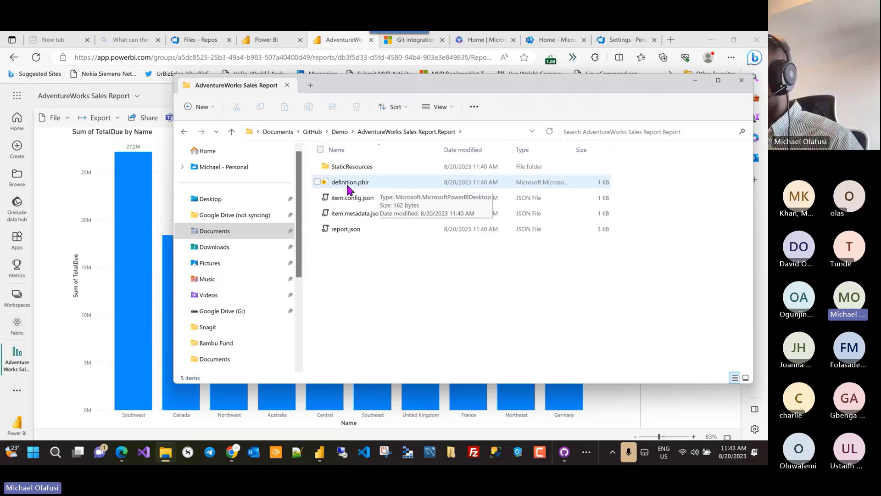
{"action": "left_click", "coordinate": [371, 183]}
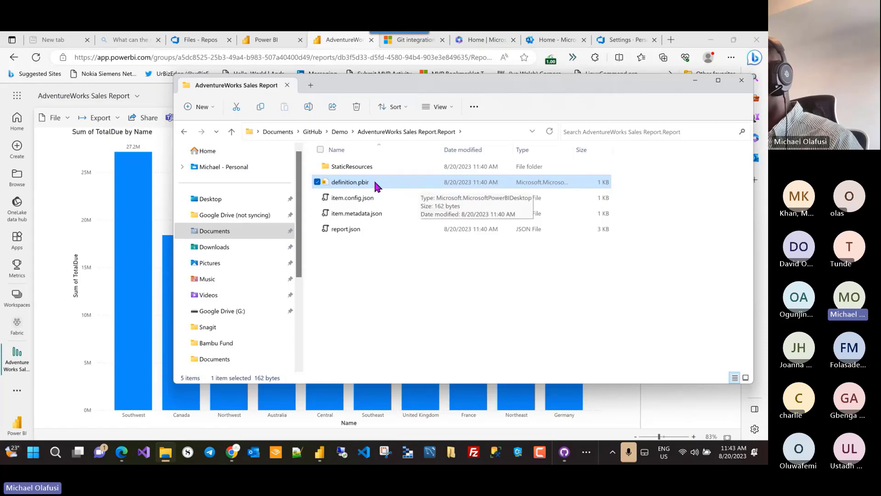
{"action": "left_click", "coordinate": [339, 132]}
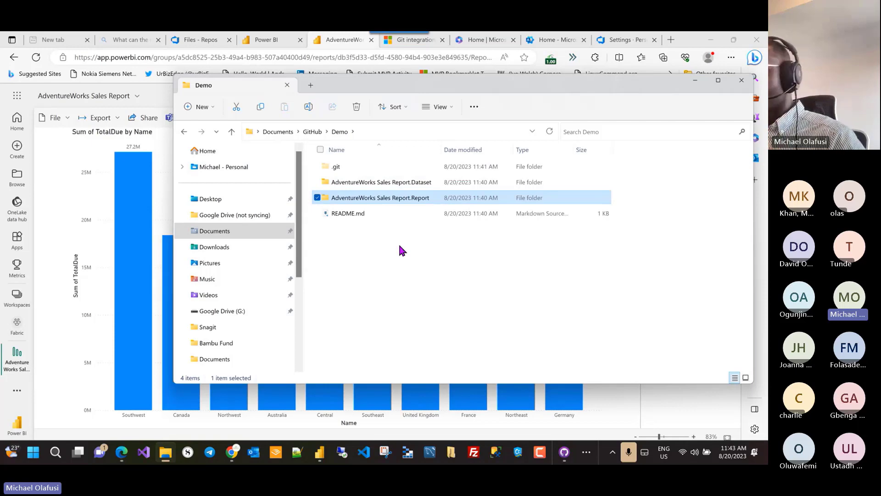
{"action": "double_click", "coordinate": [391, 202]}
{"action": "double_click", "coordinate": [362, 182]}
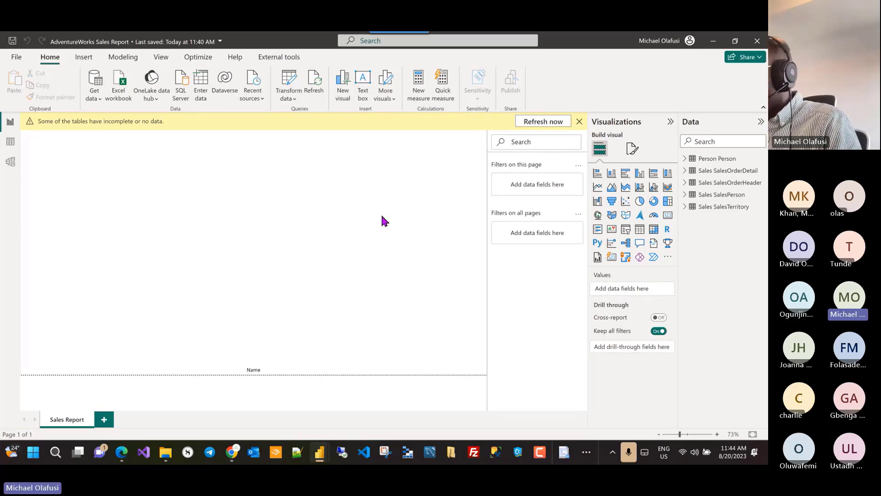
Step: Inspect the Dataset folder's definition.pbidataset and model.bim files
{"action": "key", "text": "alt+Tab"}
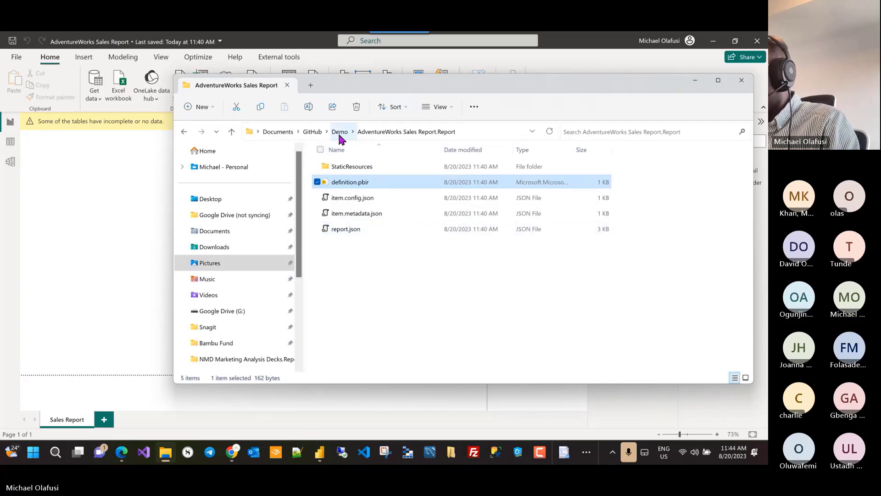
{"action": "left_click", "coordinate": [339, 132]}
{"action": "double_click", "coordinate": [386, 181]}
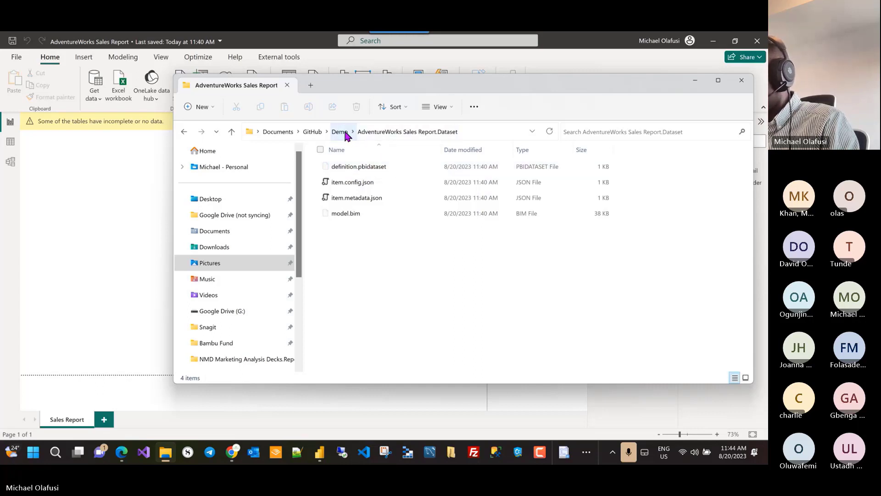
{"action": "left_click", "coordinate": [364, 167]}
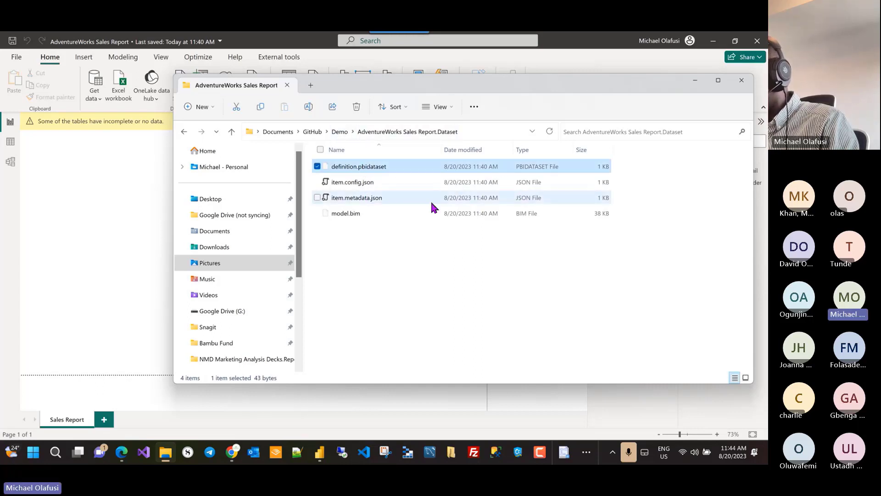
{"action": "left_click", "coordinate": [356, 216]}
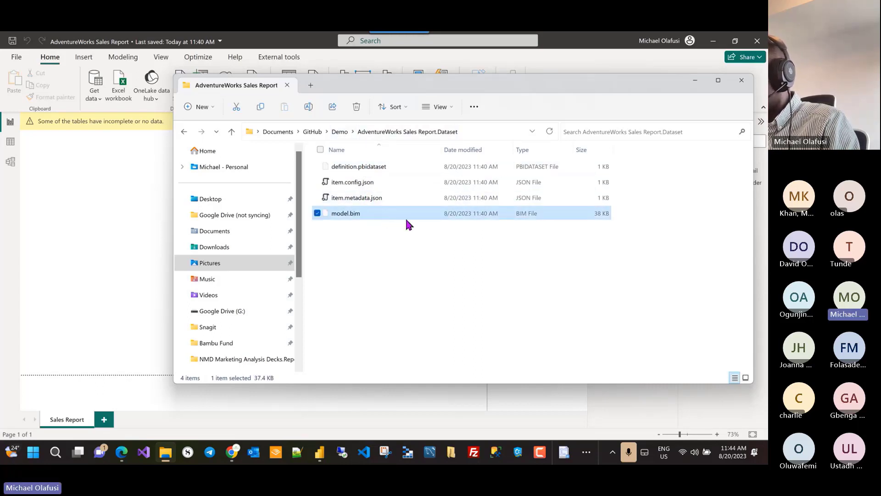
Step: Look inside the Report's StaticResources folder, then bring the opened desktop report forward
{"action": "left_click", "coordinate": [339, 131]}
{"action": "double_click", "coordinate": [351, 200]}
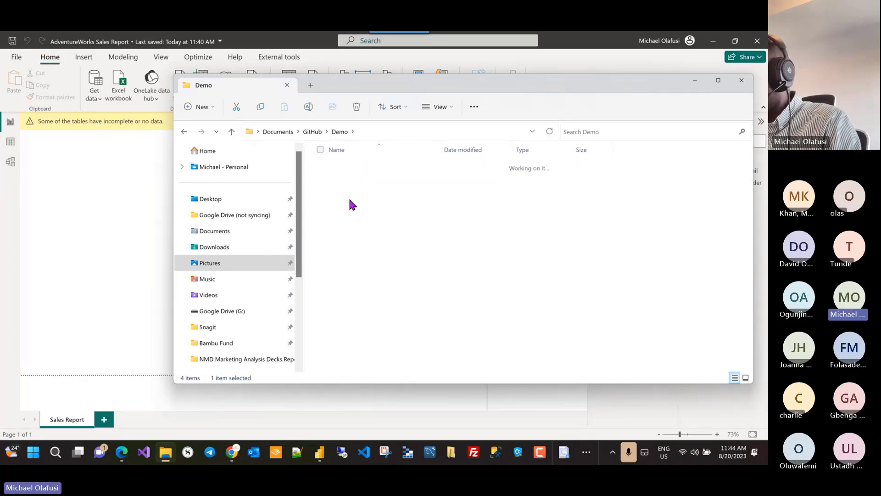
{"action": "double_click", "coordinate": [399, 168]}
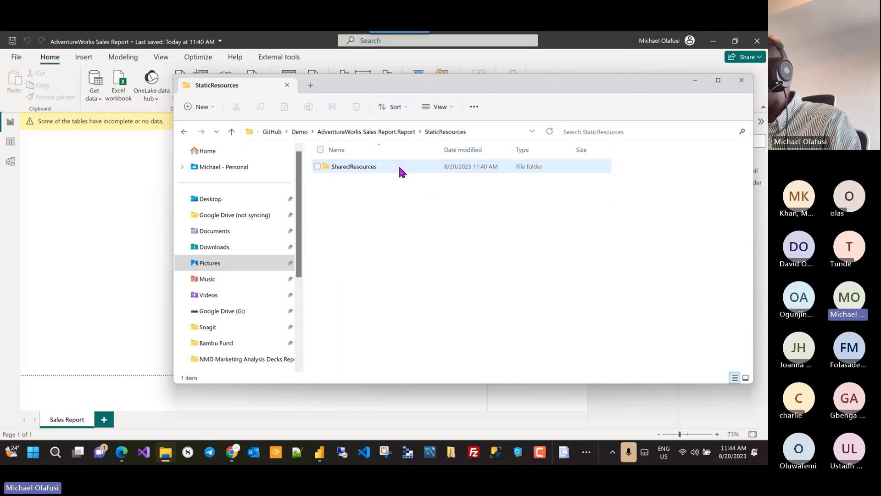
{"action": "left_click", "coordinate": [299, 131]}
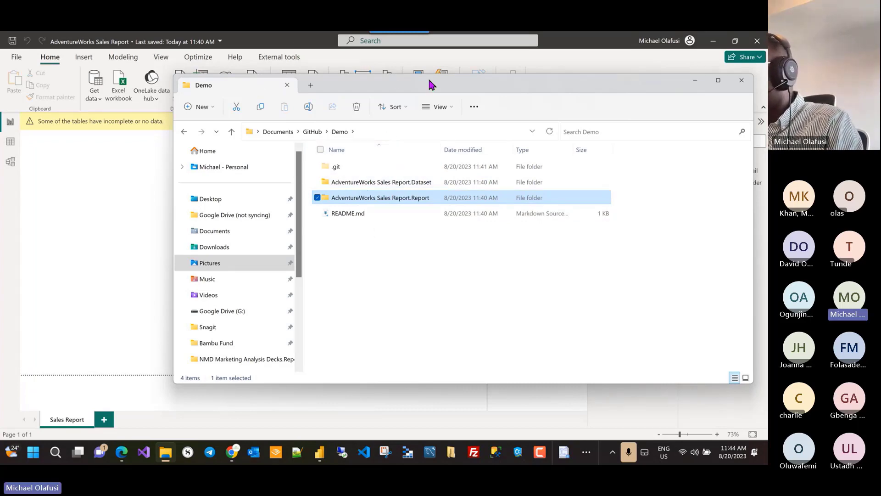
{"action": "left_click", "coordinate": [532, 58]}
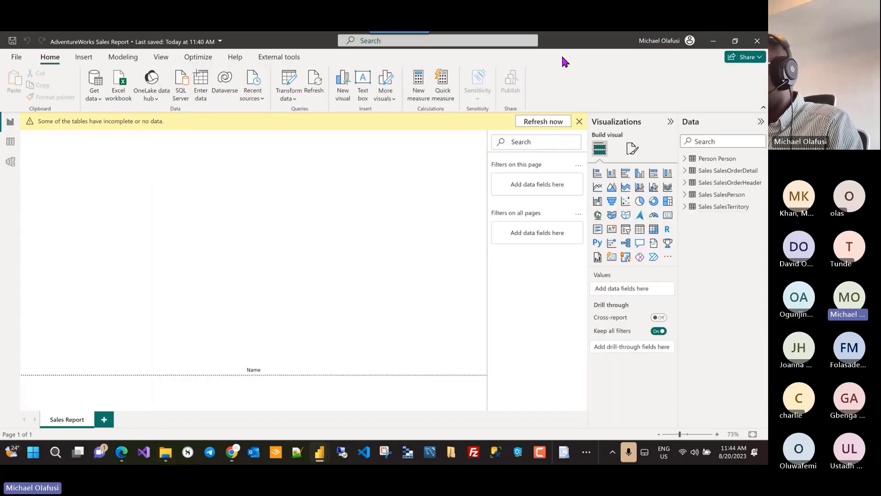
Step: Refresh the data so the Sum of TotalDue by Name chart returns, save, and go back to Demo
{"action": "left_click", "coordinate": [544, 122]}
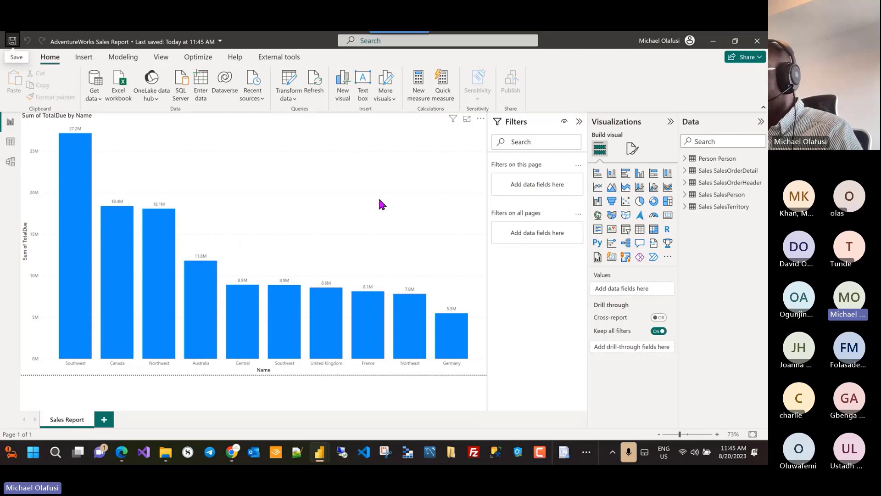
{"action": "key", "text": "alt+Tab"}
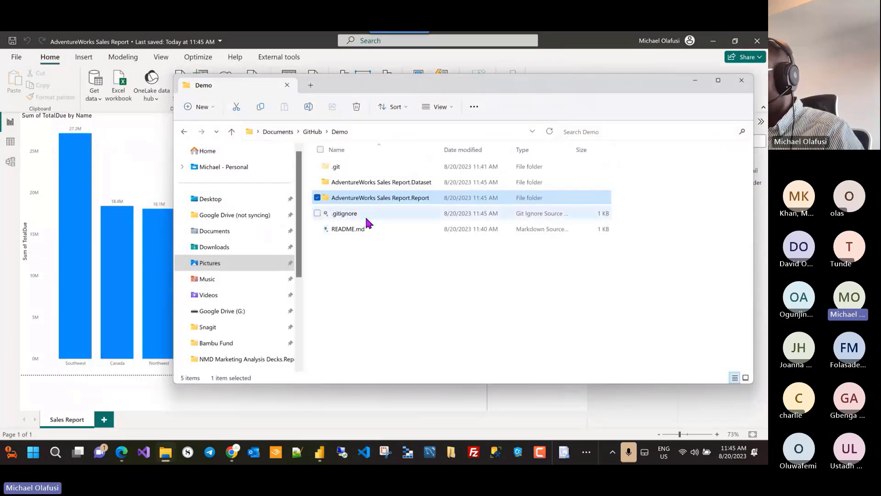
Step: Open the Dataset's .pbi folder to view cache.abf, then return to Power BI Desktop
{"action": "double_click", "coordinate": [417, 186]}
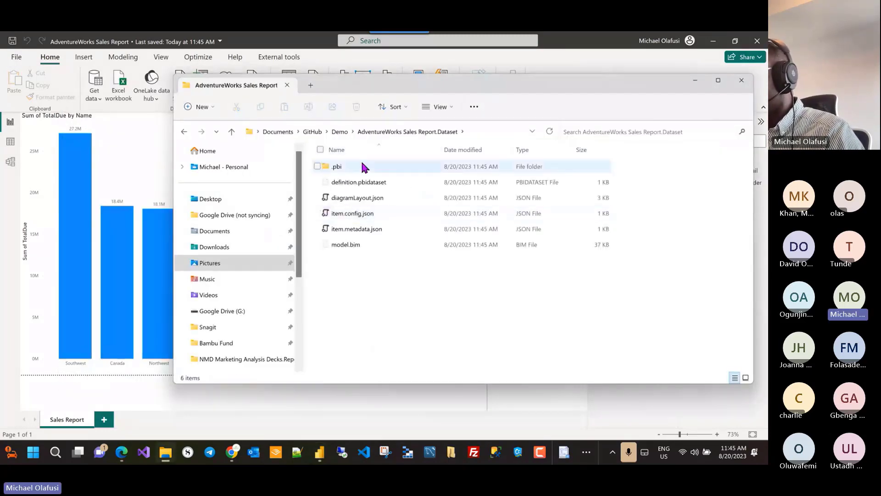
{"action": "left_click", "coordinate": [366, 167]}
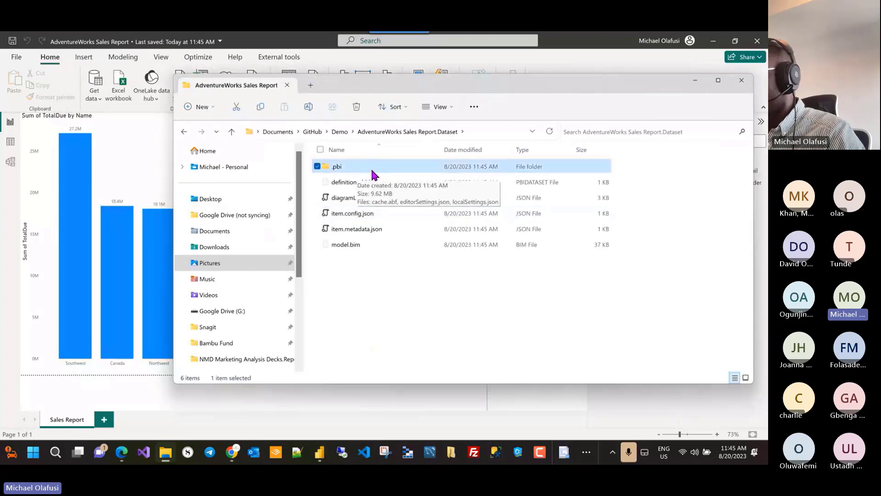
{"action": "double_click", "coordinate": [375, 167]}
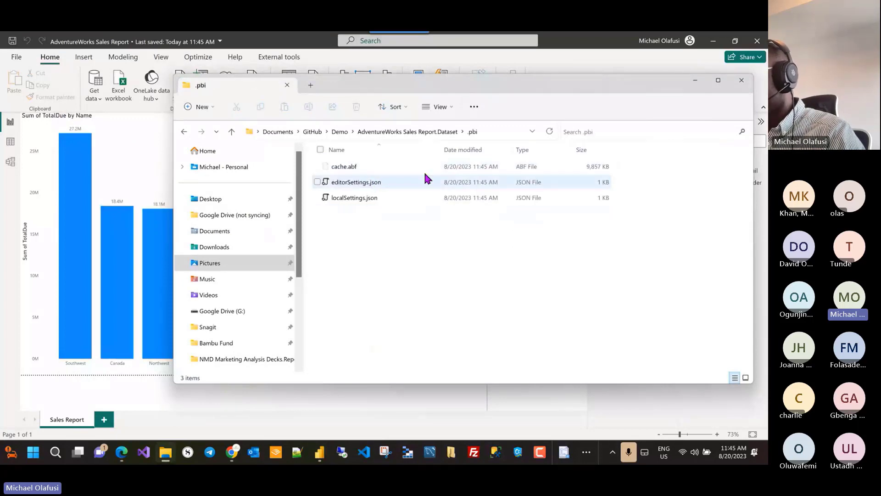
{"action": "left_click", "coordinate": [507, 170]}
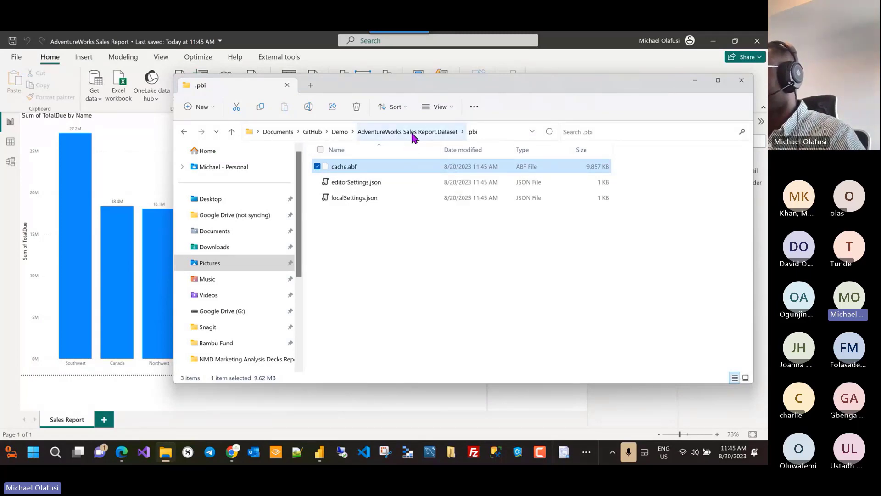
{"action": "left_click", "coordinate": [571, 53]}
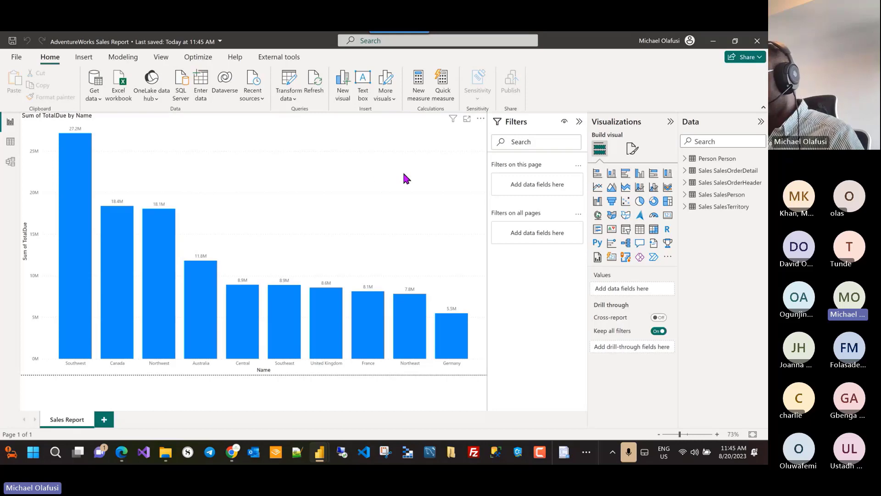
Step: Shrink the Sum of TotalDue by Name bar chart from its top-left corner
{"action": "key", "text": "alt+Tab"}
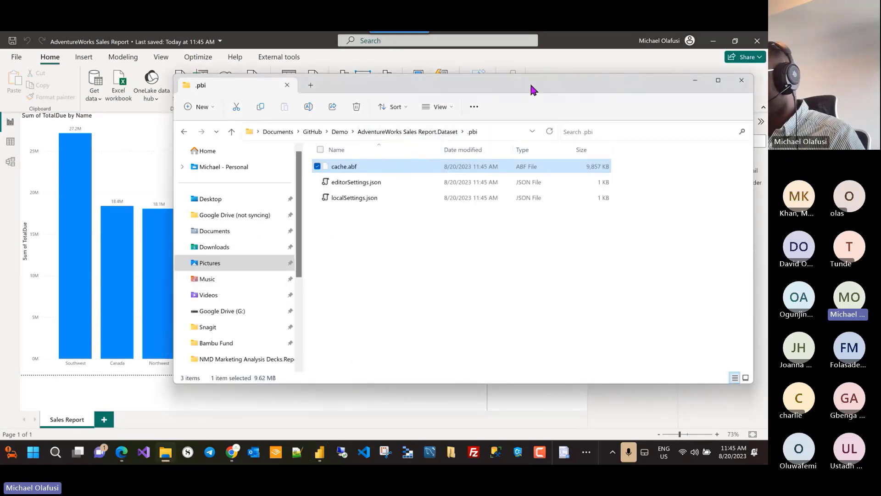
{"action": "left_click", "coordinate": [582, 59]}
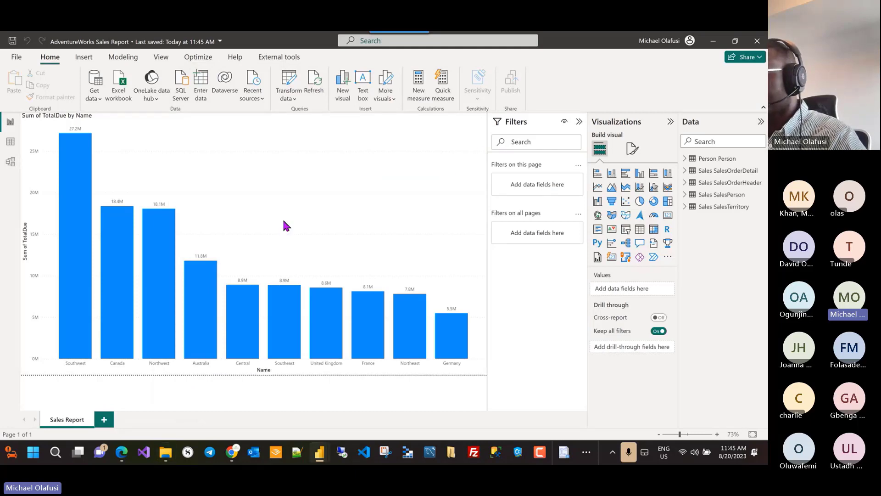
{"action": "left_click", "coordinate": [141, 134]}
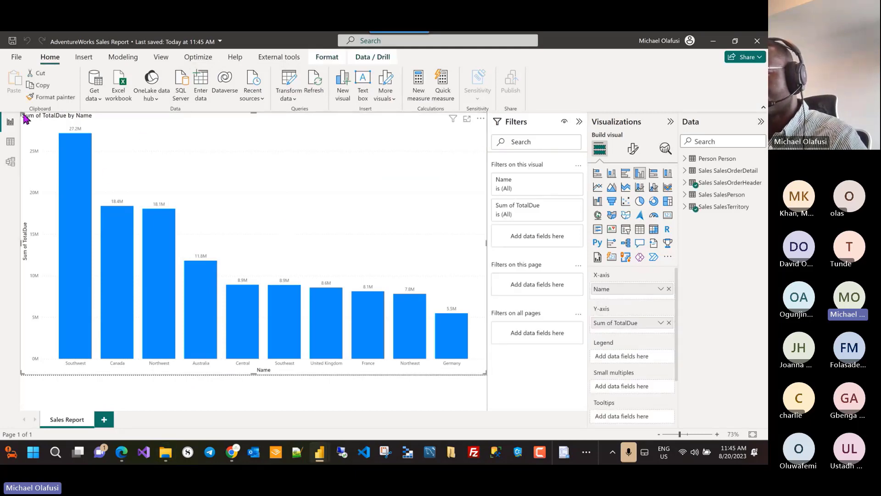
{"action": "left_click_drag", "start_coordinate": [20, 113], "coordinate": [118, 173]}
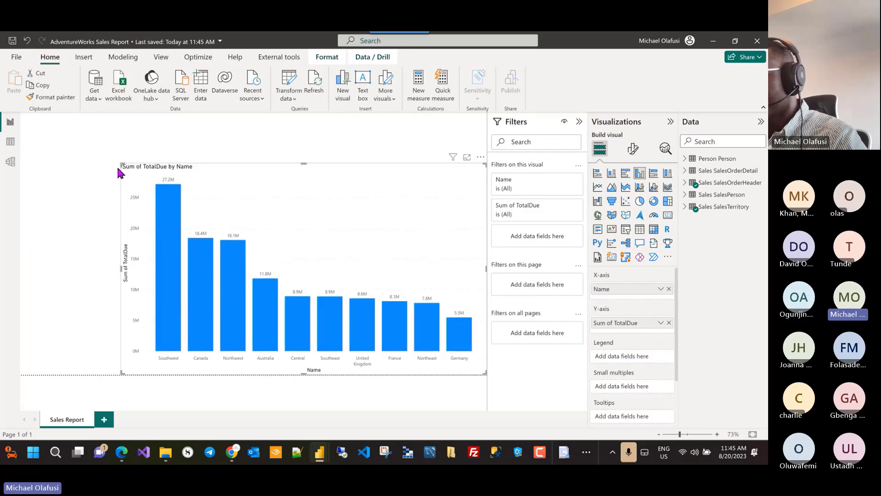
{"action": "left_click", "coordinate": [63, 172]}
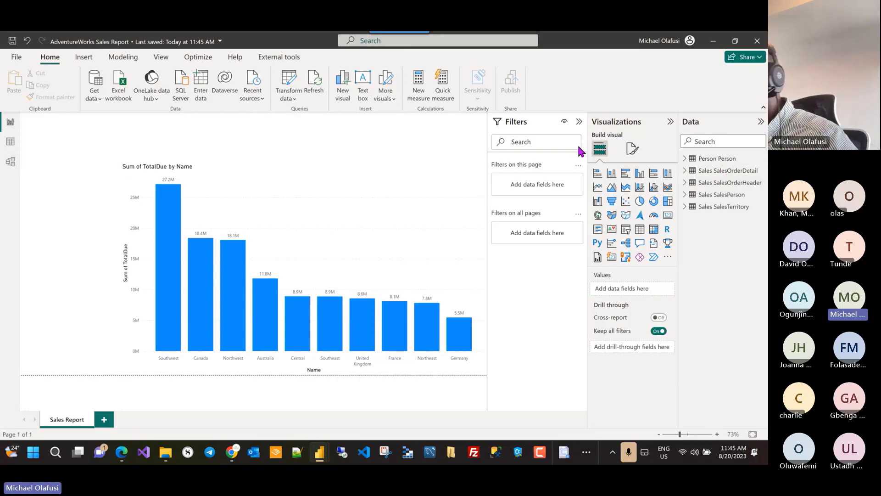
Step: Inspect the SalesOrderHeader DueDate column in Data view, then return to the report page
{"action": "left_click", "coordinate": [11, 145]}
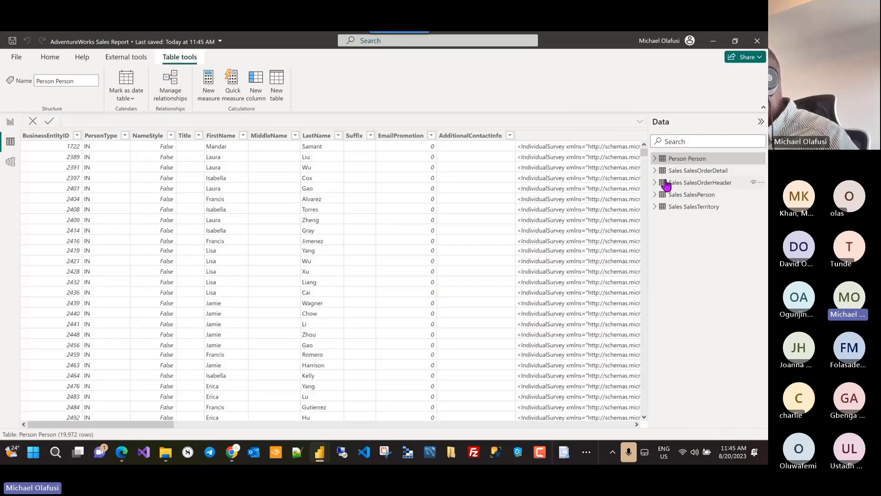
{"action": "left_click", "coordinate": [657, 183]}
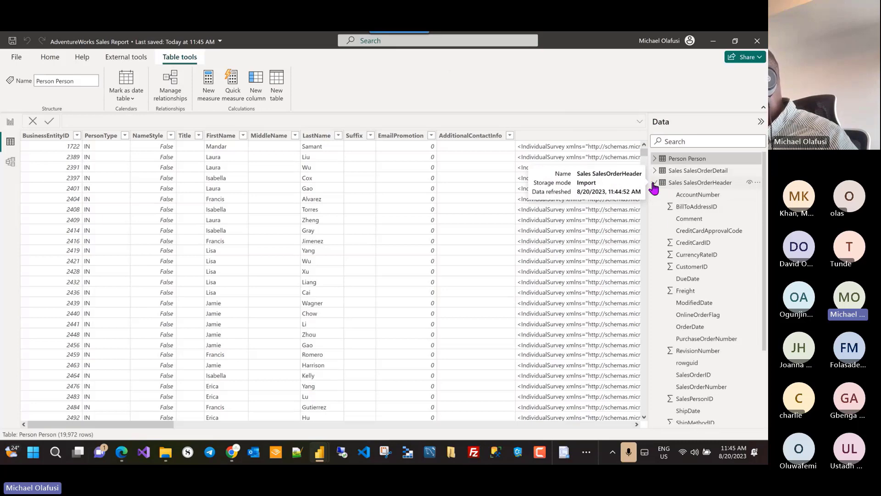
{"action": "left_click", "coordinate": [687, 279]}
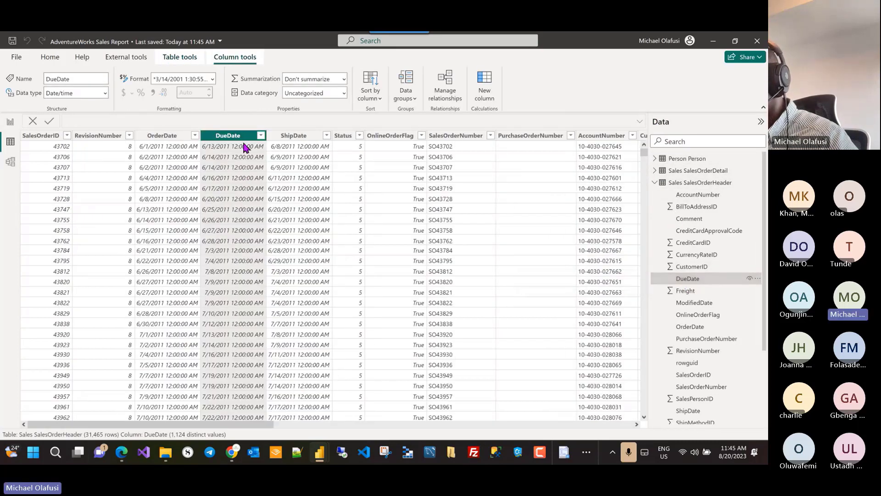
{"action": "left_click", "coordinate": [261, 136]}
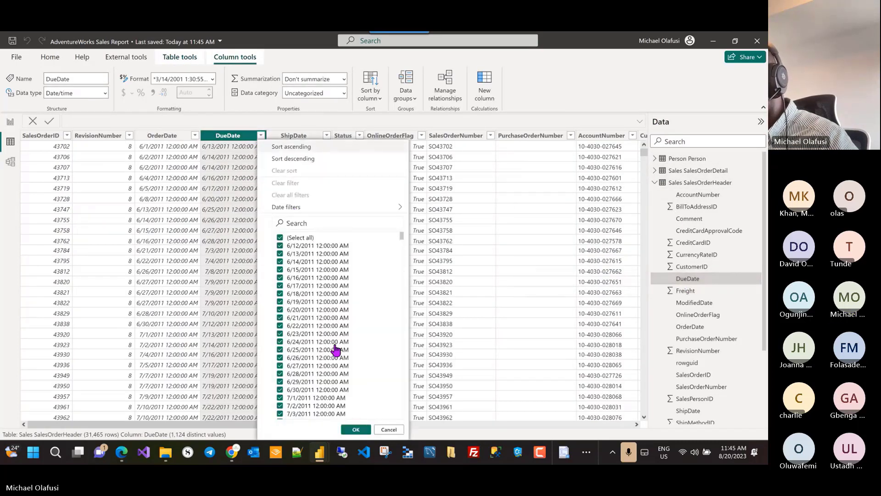
{"action": "scroll", "coordinate": [337, 351], "scroll_direction": "down", "scroll_amount": 10}
{"action": "left_click", "coordinate": [590, 108]}
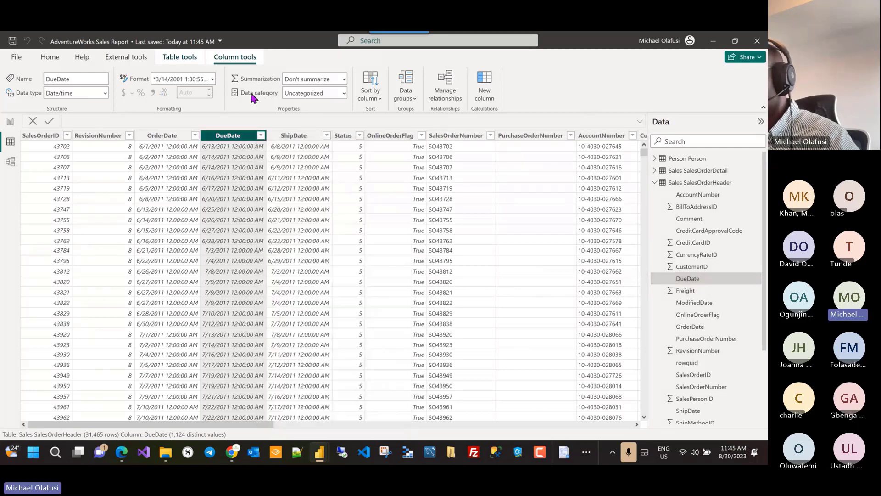
{"action": "left_click", "coordinate": [10, 121]}
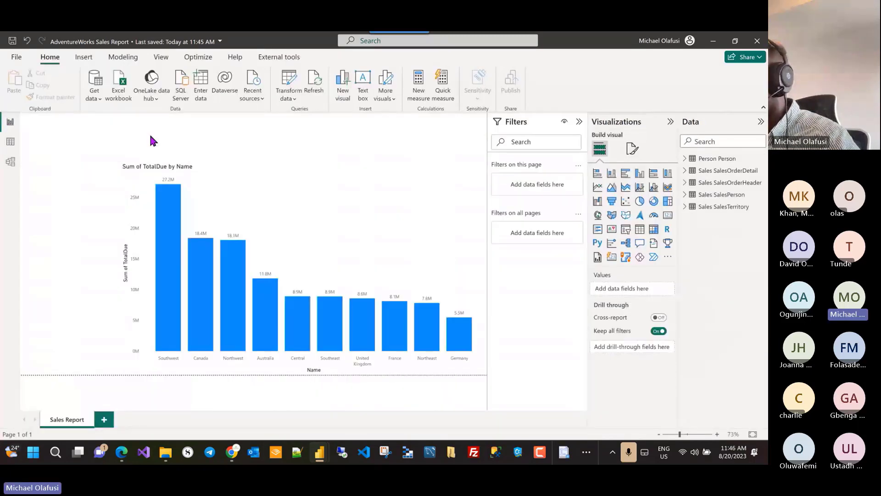
Step: Add a DueDate slicer and stretch it into a wide strip above the bar chart
{"action": "left_click", "coordinate": [626, 229]}
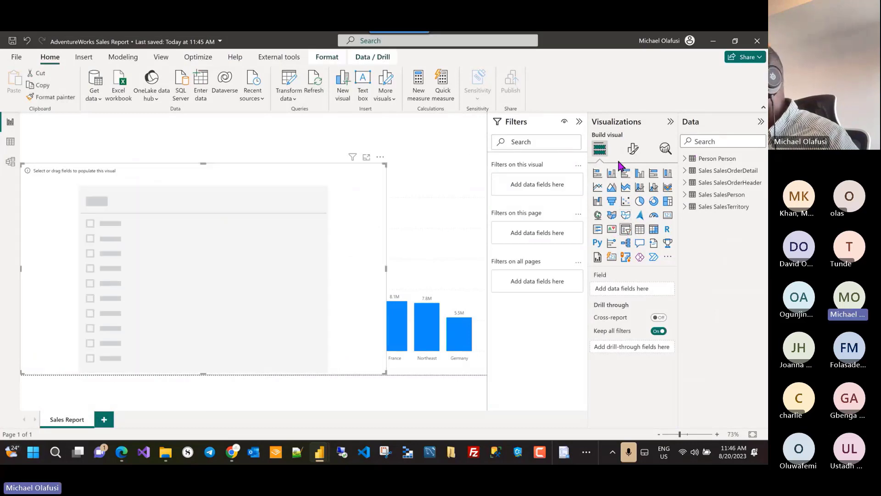
{"action": "left_click", "coordinate": [685, 182]}
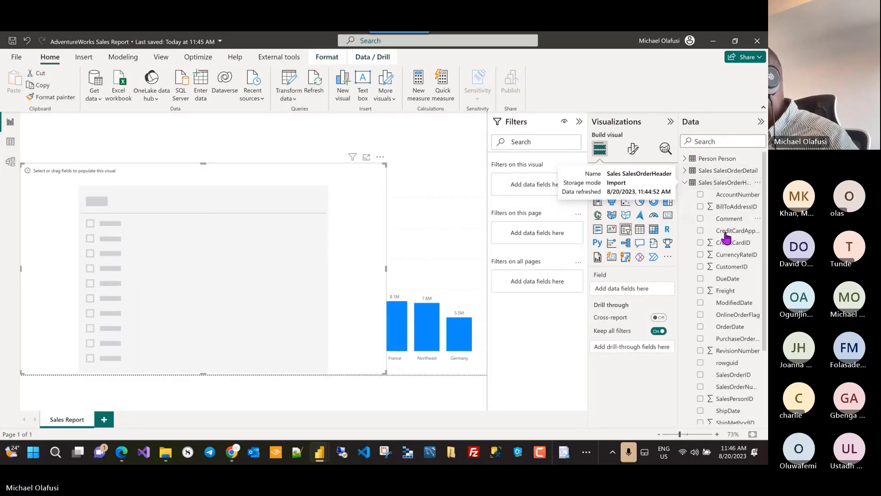
{"action": "scroll", "coordinate": [721, 270], "scroll_direction": "down", "scroll_amount": 1}
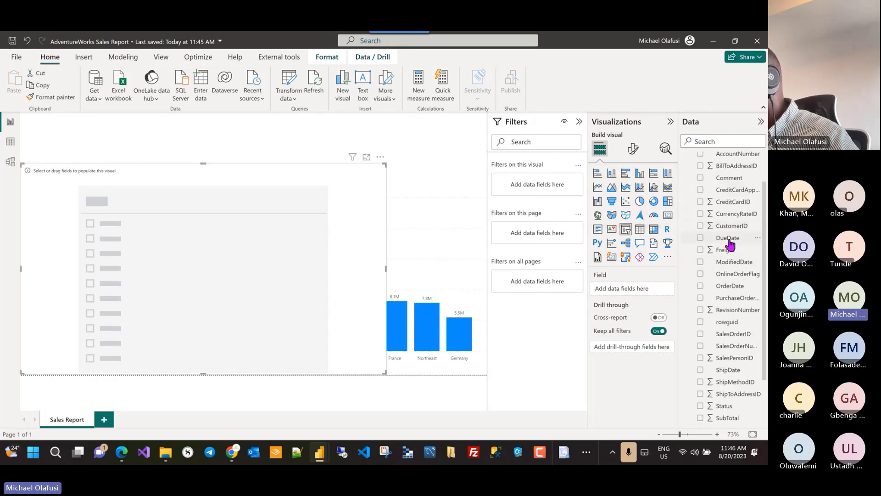
{"action": "left_click_drag", "start_coordinate": [726, 239], "coordinate": [628, 294]}
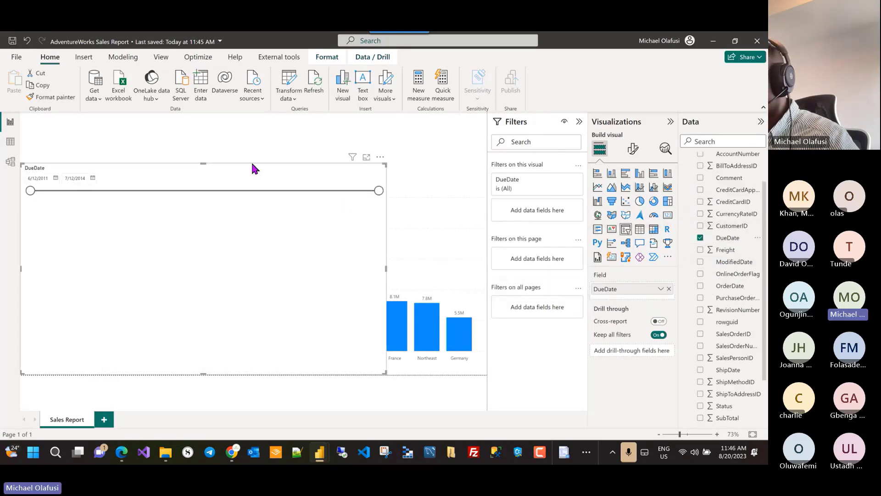
{"action": "left_click_drag", "start_coordinate": [249, 162], "coordinate": [284, 103]}
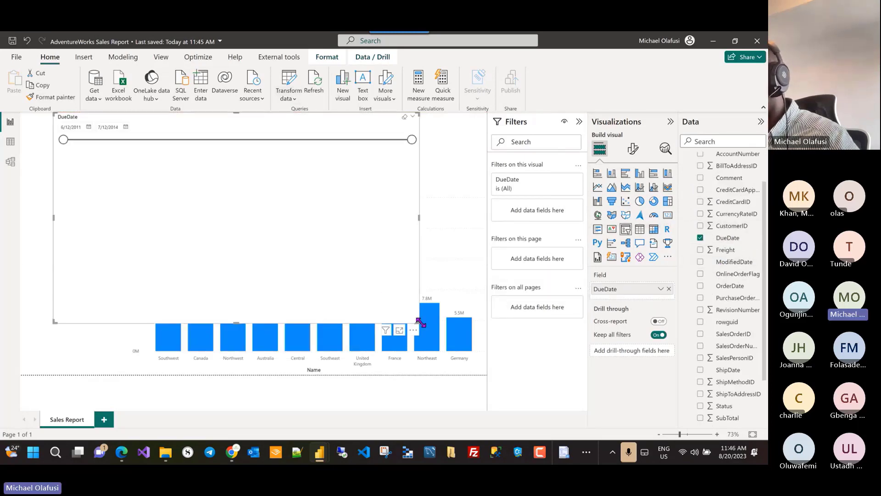
{"action": "left_click_drag", "start_coordinate": [418, 322], "coordinate": [483, 143]}
{"action": "left_click_drag", "start_coordinate": [422, 117], "coordinate": [422, 131]}
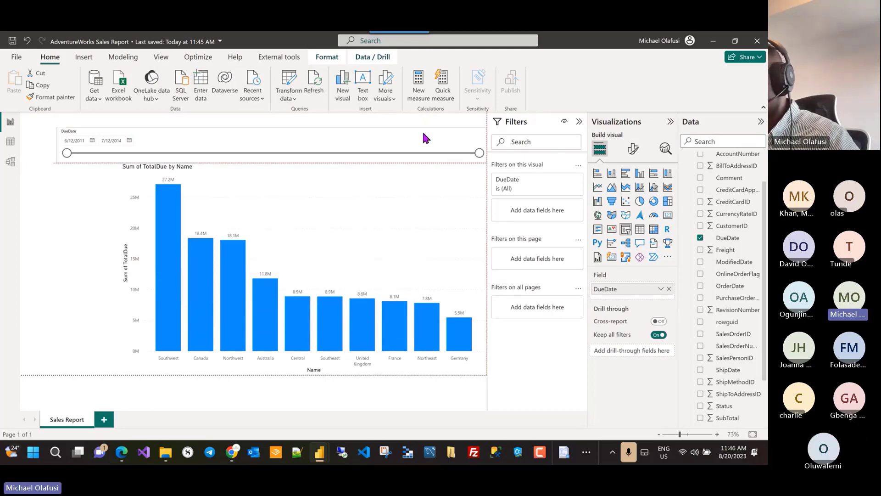
Step: Lower the bar chart's top edge below the slicer and fine-tune the slicer's size and position
{"action": "left_click", "coordinate": [356, 179]}
{"action": "left_click_drag", "start_coordinate": [120, 164], "coordinate": [120, 180]}
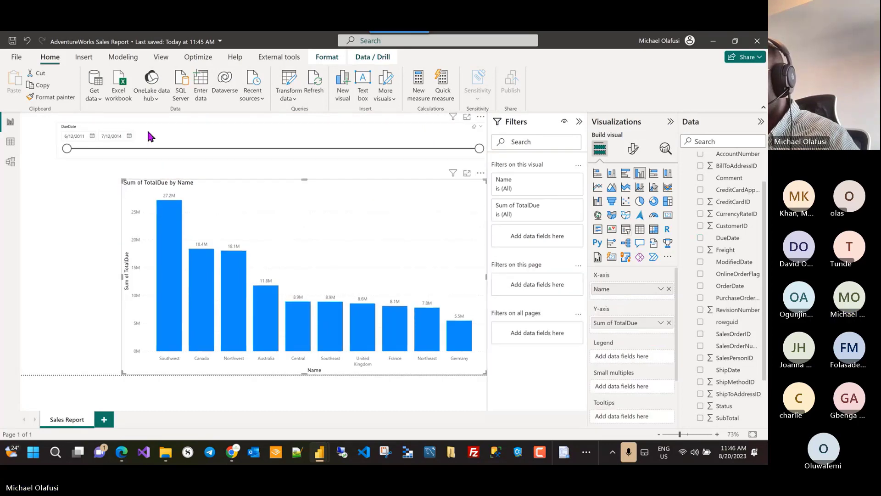
{"action": "left_click", "coordinate": [186, 132]}
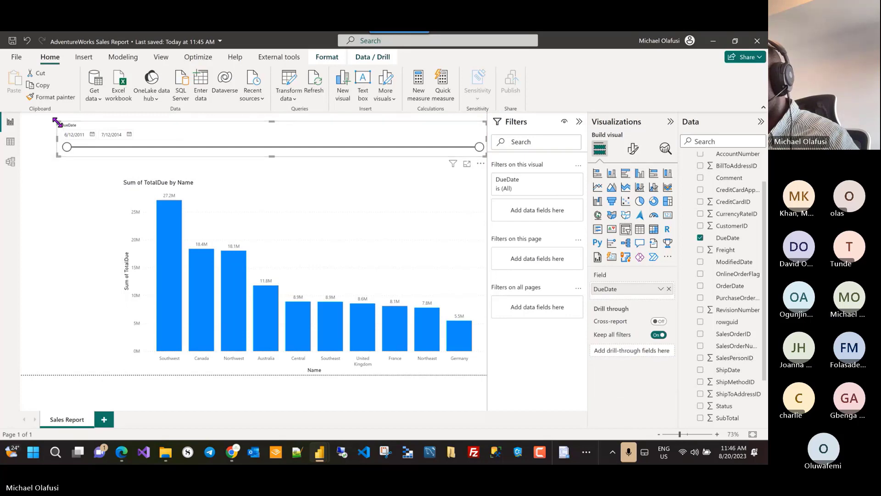
{"action": "left_click_drag", "start_coordinate": [58, 122], "coordinate": [62, 129]}
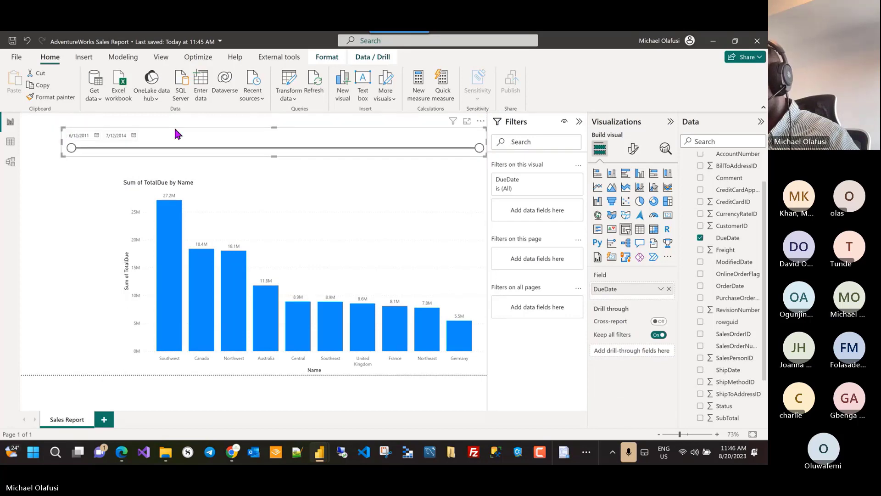
{"action": "left_click_drag", "start_coordinate": [194, 130], "coordinate": [242, 157]}
{"action": "left_click", "coordinate": [236, 184]}
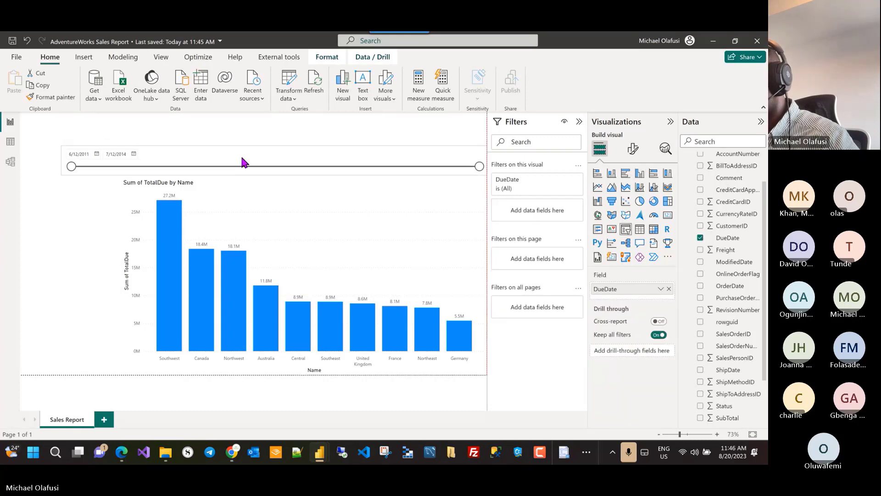
{"action": "left_click", "coordinate": [244, 139]}
Step: Add a wide top banner text box reading 'Adventure Works Global Sales Report'
{"action": "left_click", "coordinate": [84, 57]}
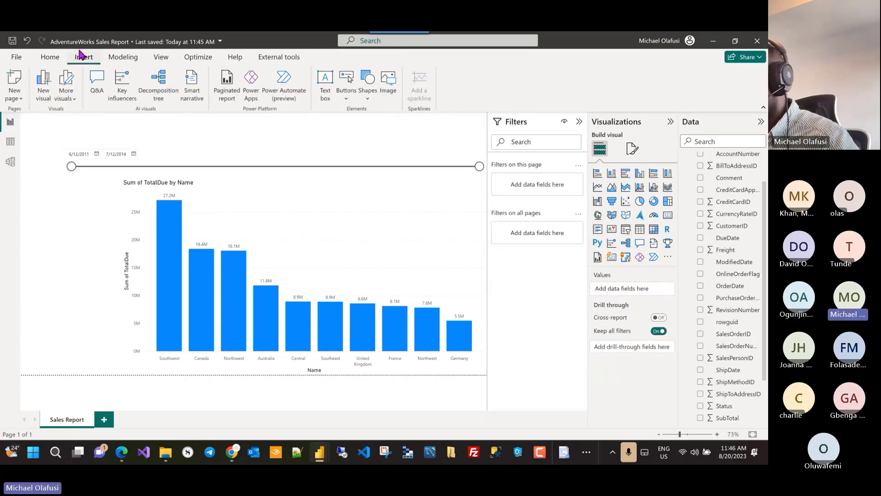
{"action": "left_click", "coordinate": [324, 81]}
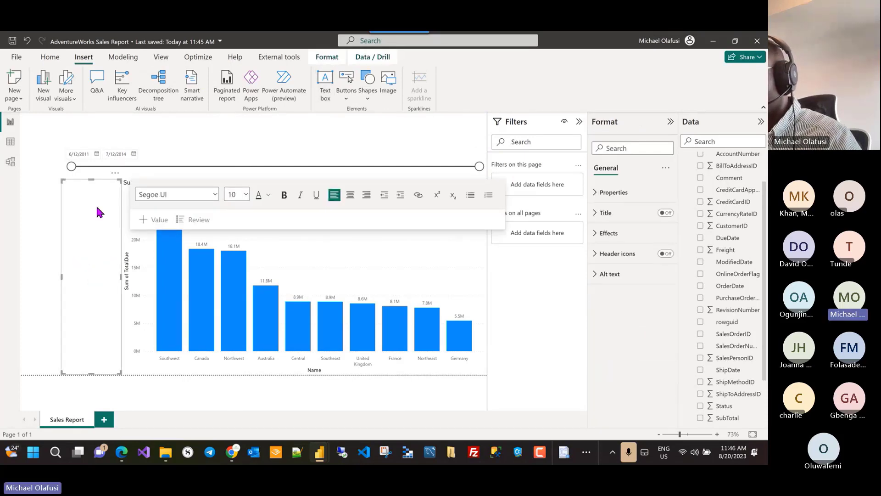
{"action": "left_click_drag", "start_coordinate": [116, 179], "coordinate": [75, 113]}
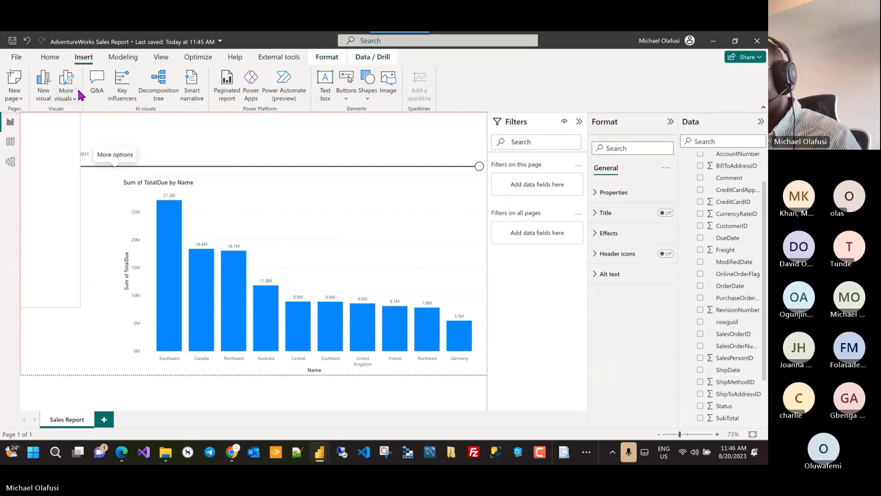
{"action": "left_click_drag", "start_coordinate": [80, 306], "coordinate": [485, 147]}
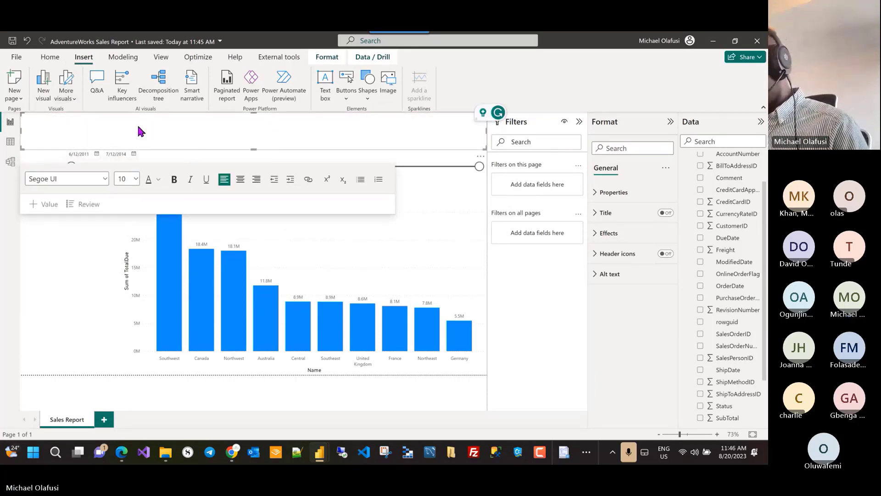
{"action": "type", "text": "Adventure"}
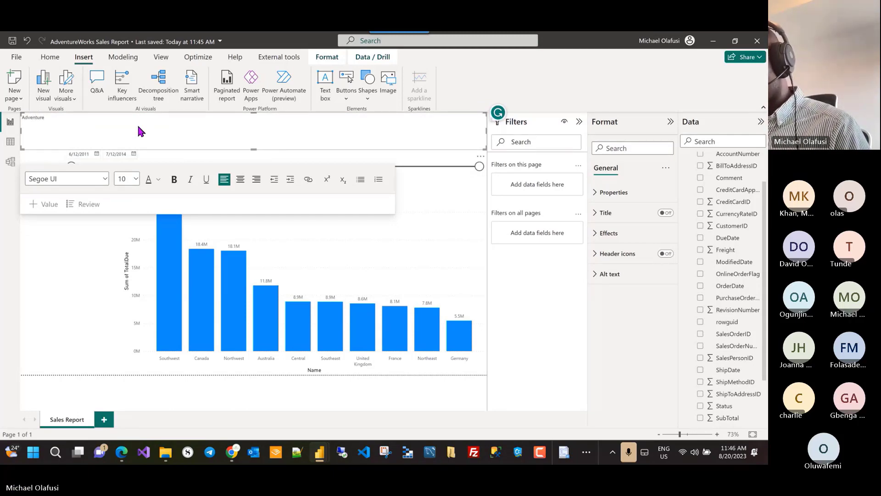
{"action": "type", "text": " Wor"}
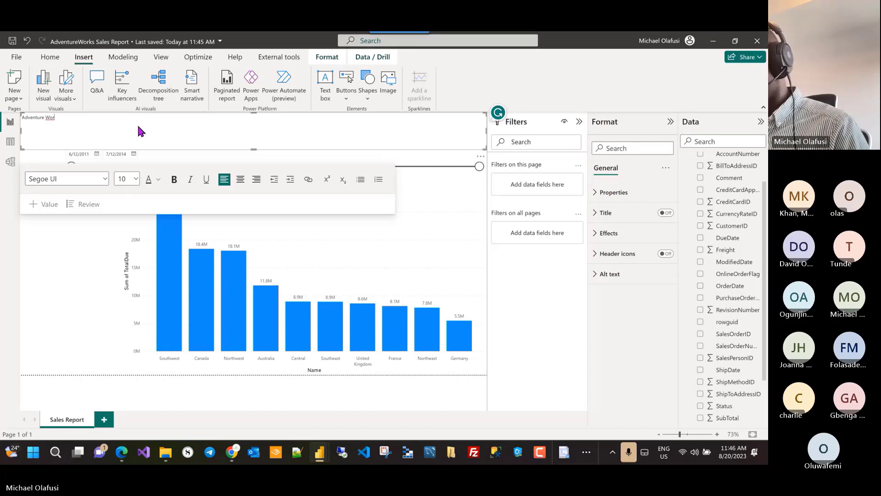
{"action": "type", "text": "ks Na"}
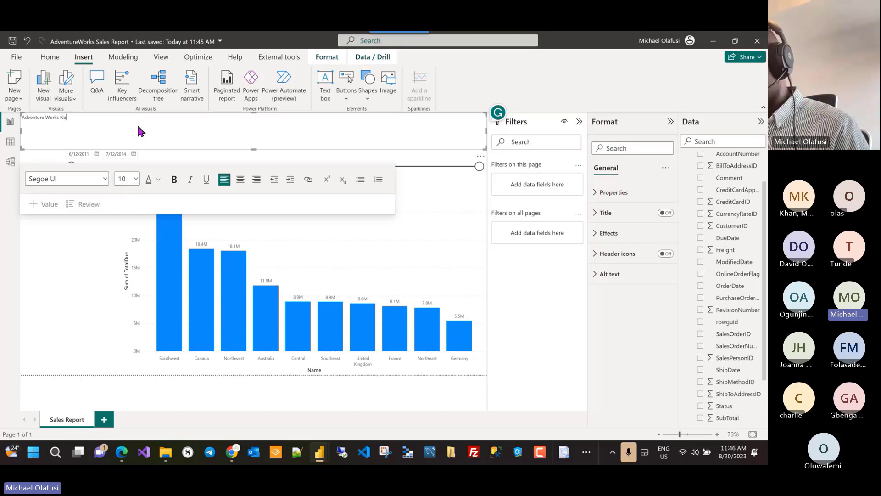
{"action": "key", "text": "BackSpace"}
{"action": "key", "text": "BackSpace"}
{"action": "key", "text": "BackSpace"}
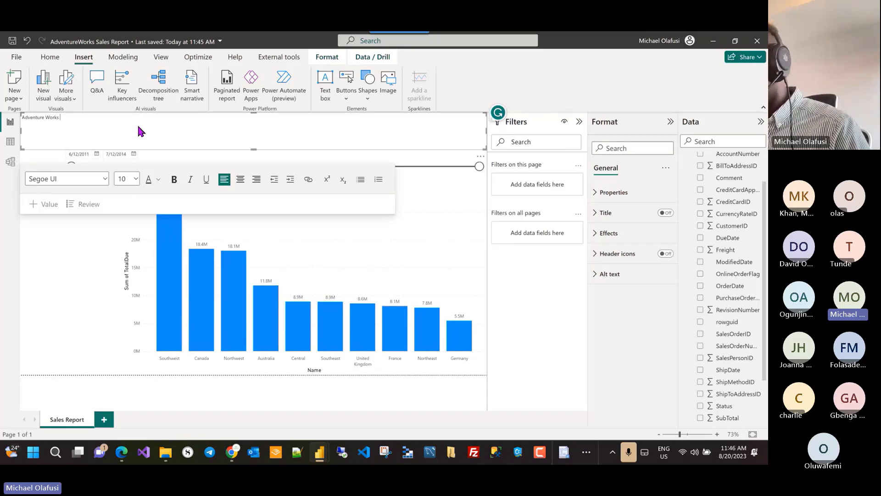
{"action": "type", "text": "Glob"}
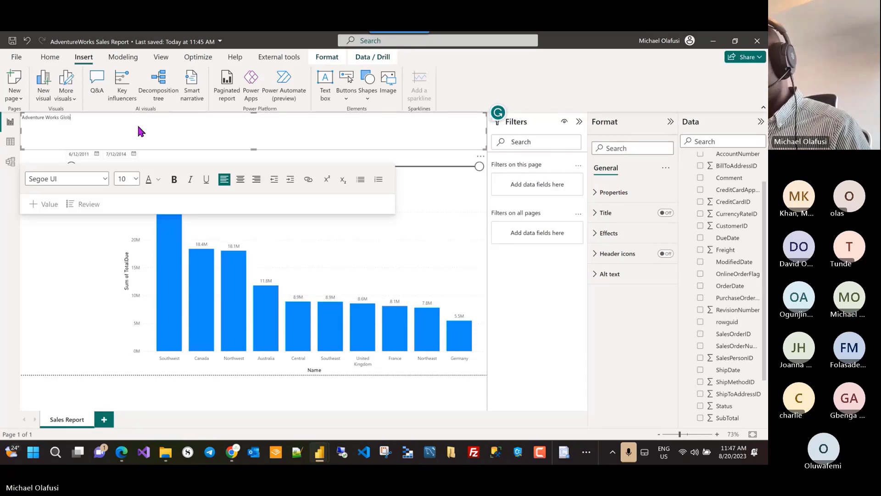
{"action": "type", "text": "al Sales Repo"}
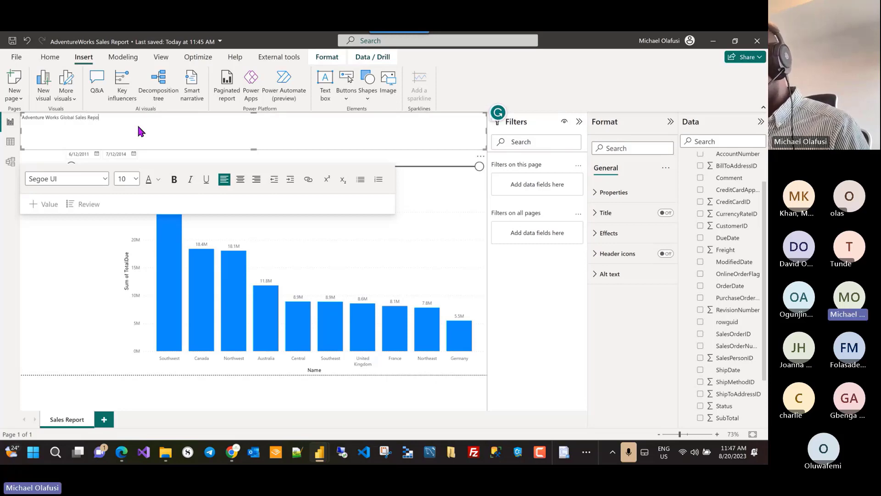
{"action": "type", "text": "rt"}
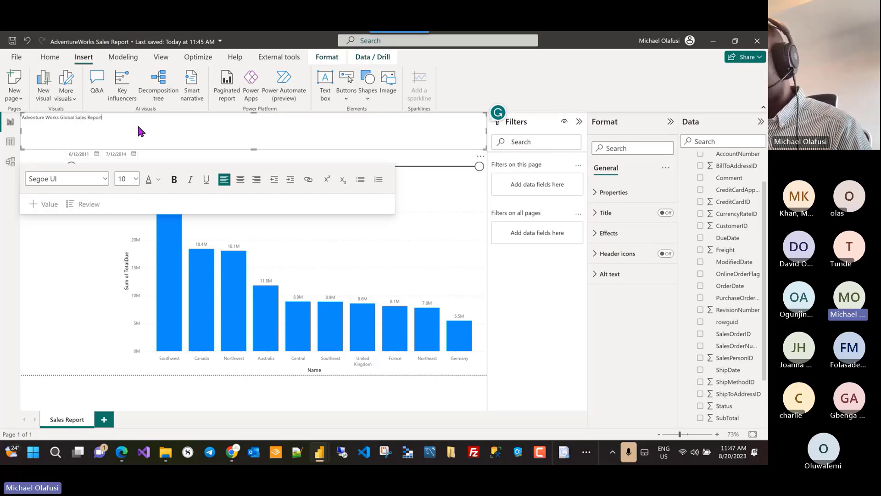
Step: Format the title text as centred, bold and 42 pt
{"action": "left_click", "coordinate": [240, 179]}
{"action": "key", "text": "ctrl+a"}
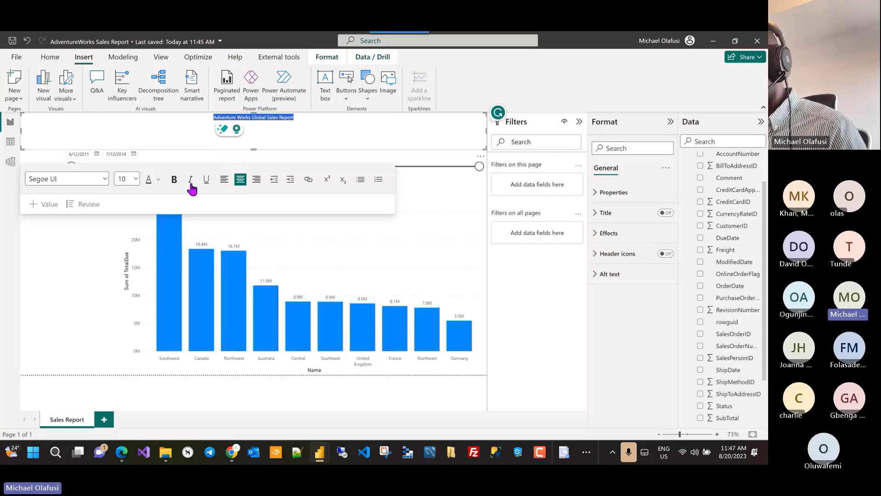
{"action": "left_click", "coordinate": [174, 179]}
{"action": "left_click", "coordinate": [135, 179]}
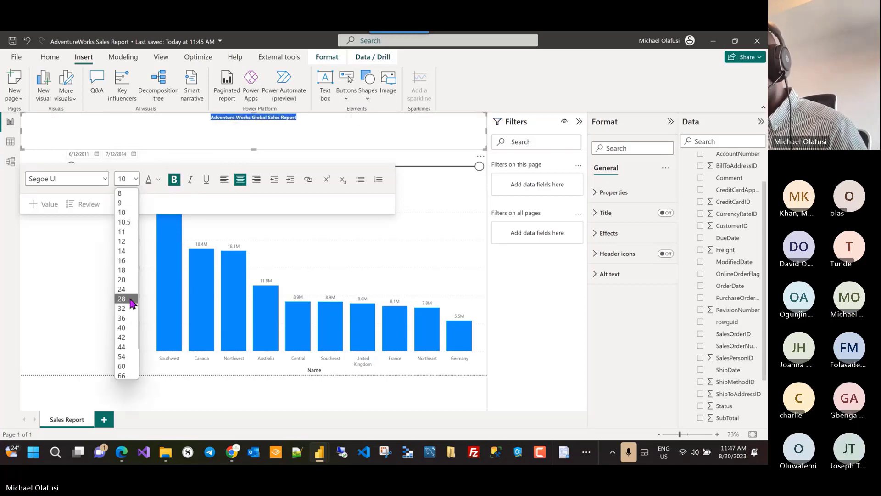
{"action": "left_click", "coordinate": [123, 337]}
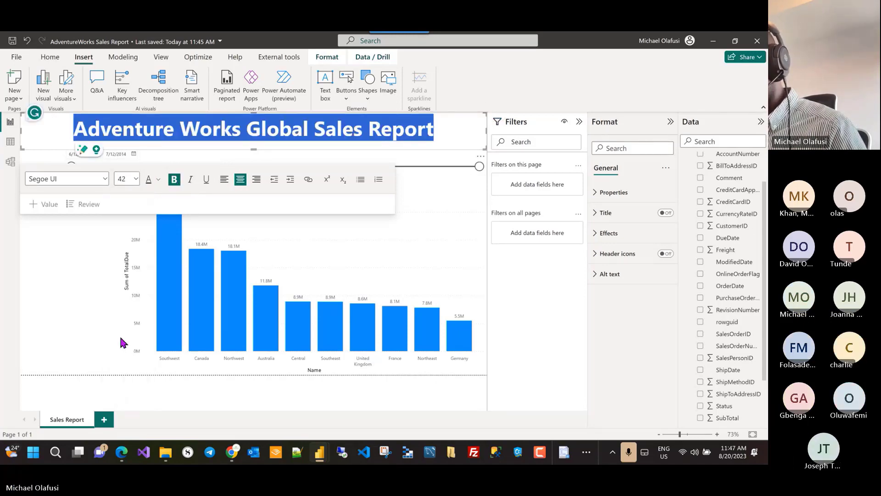
{"action": "left_click", "coordinate": [64, 242]}
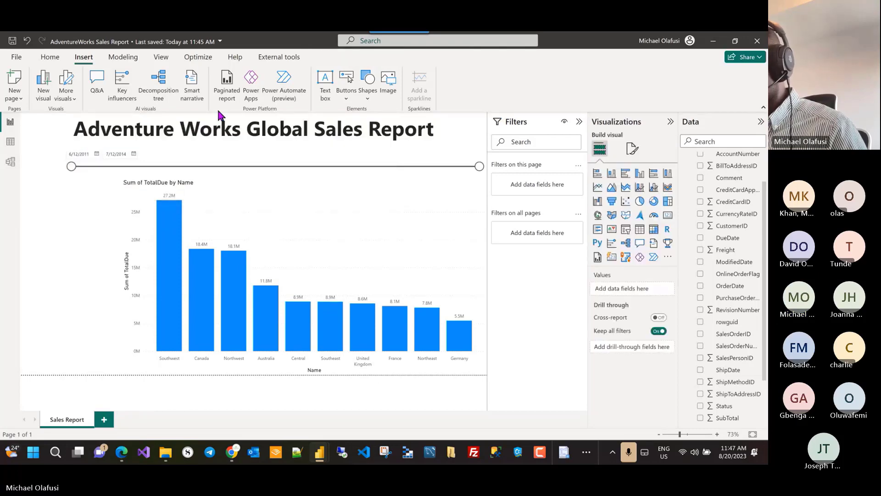
{"action": "left_click", "coordinate": [59, 124]}
{"action": "left_click", "coordinate": [52, 263]}
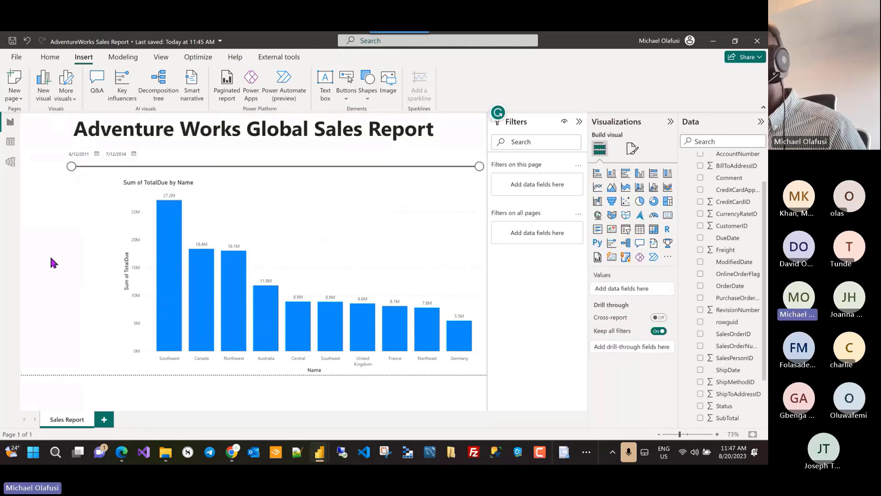
Step: Widen the DueDate slicer and the bar chart to the page's left edge
{"action": "left_click", "coordinate": [98, 172]}
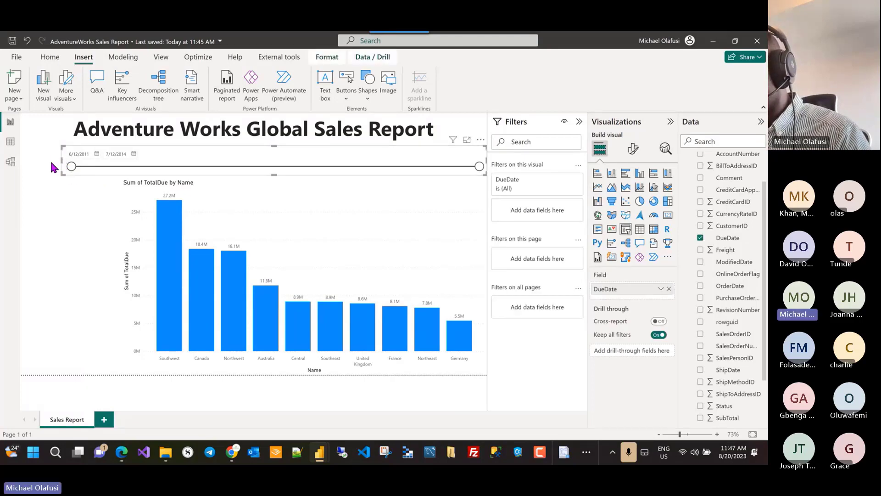
{"action": "left_click_drag", "start_coordinate": [62, 166], "coordinate": [19, 163]}
{"action": "left_click", "coordinate": [128, 209]}
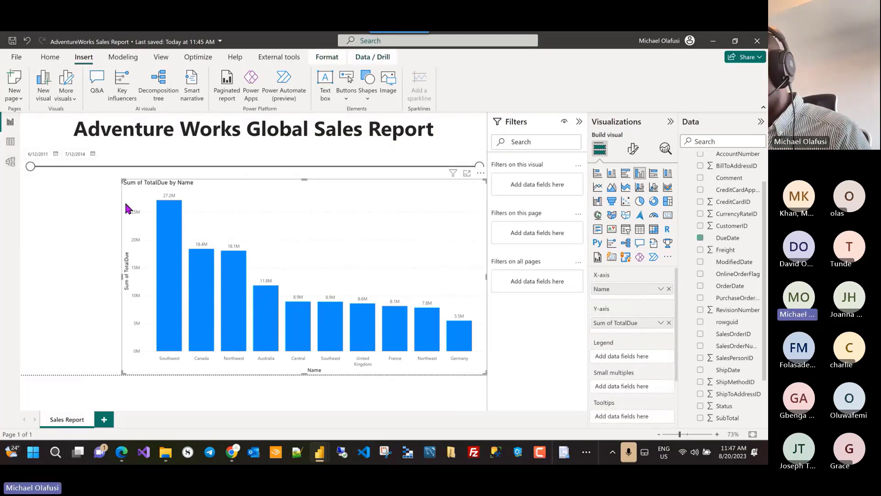
{"action": "left_click_drag", "start_coordinate": [121, 179], "coordinate": [21, 175]}
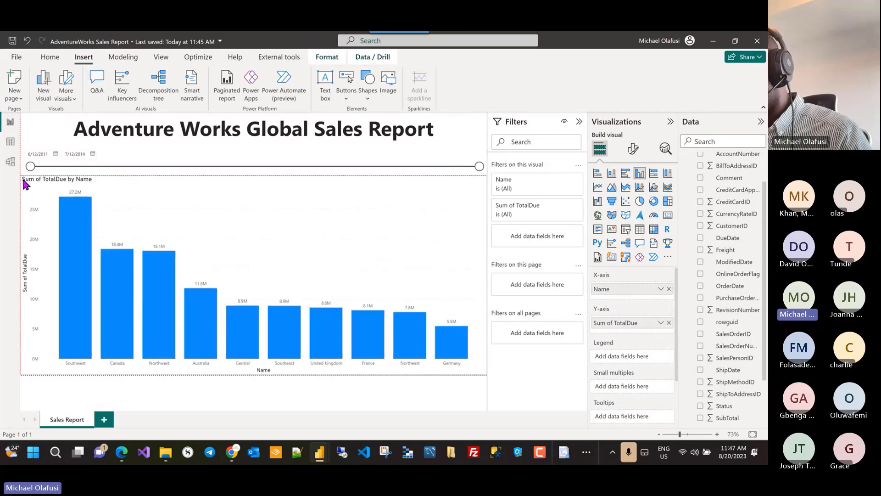
{"action": "left_click", "coordinate": [298, 402]}
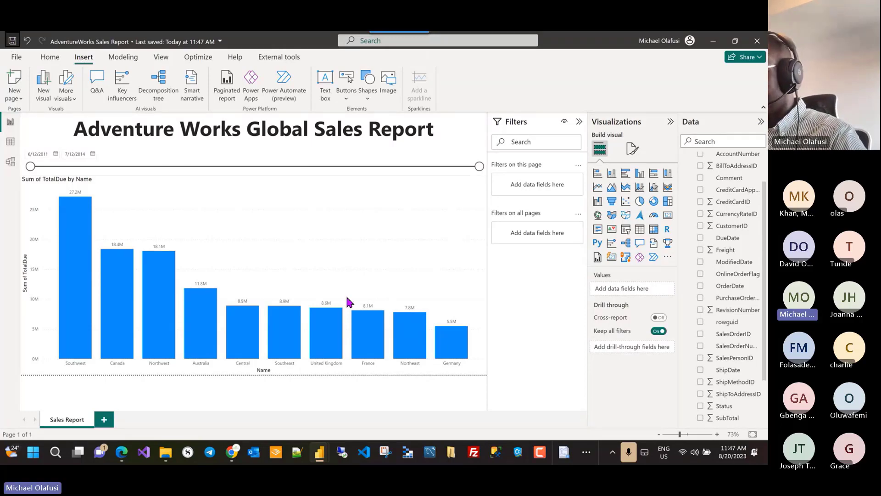
{"action": "key", "text": "alt+Tab"}
{"action": "key", "text": "alt+Tab"}
{"action": "key", "text": "alt+Tab"}
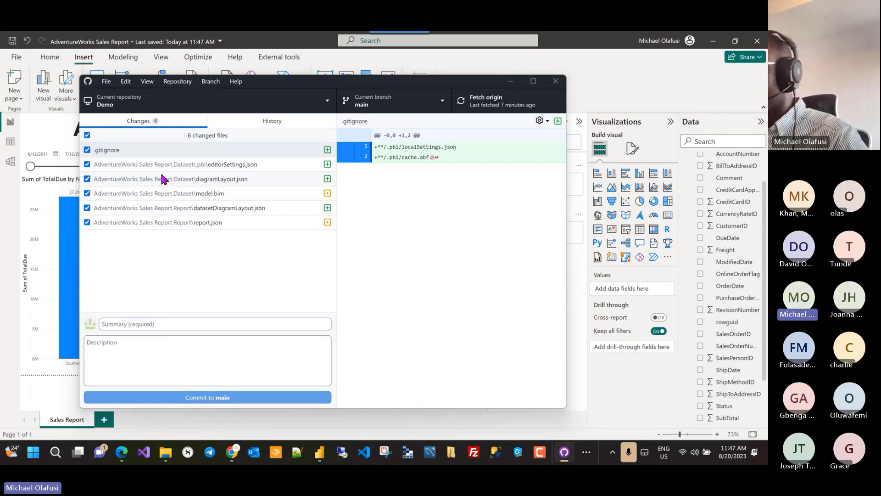
Step: Commit the six changes to main with summary 'Added title and a date slicer'
{"action": "left_click", "coordinate": [163, 322]}
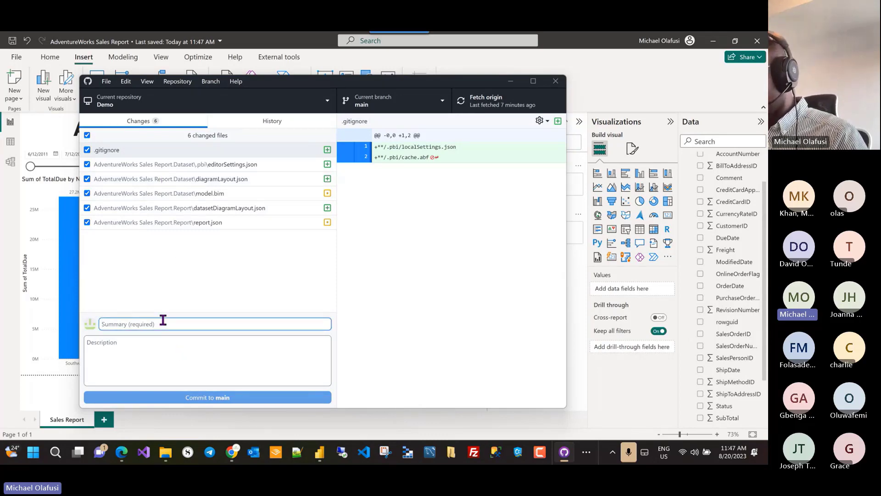
{"action": "type", "text": "Added"}
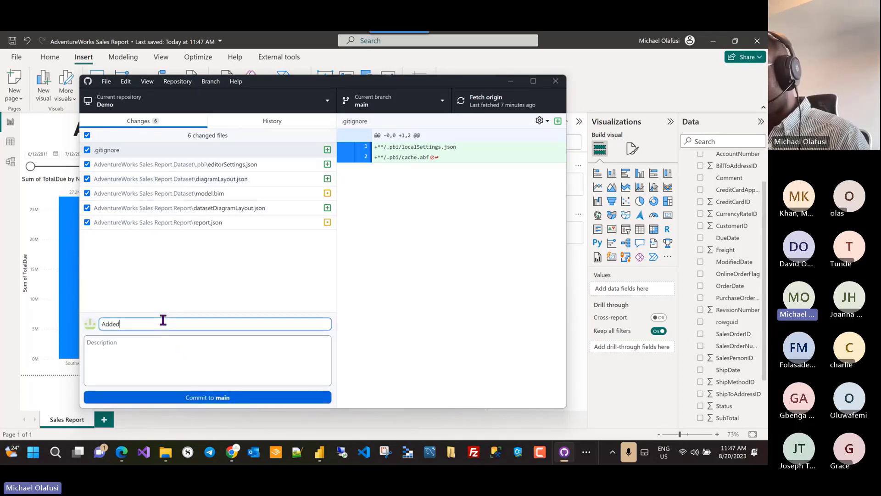
{"action": "type", "text": " title and "}
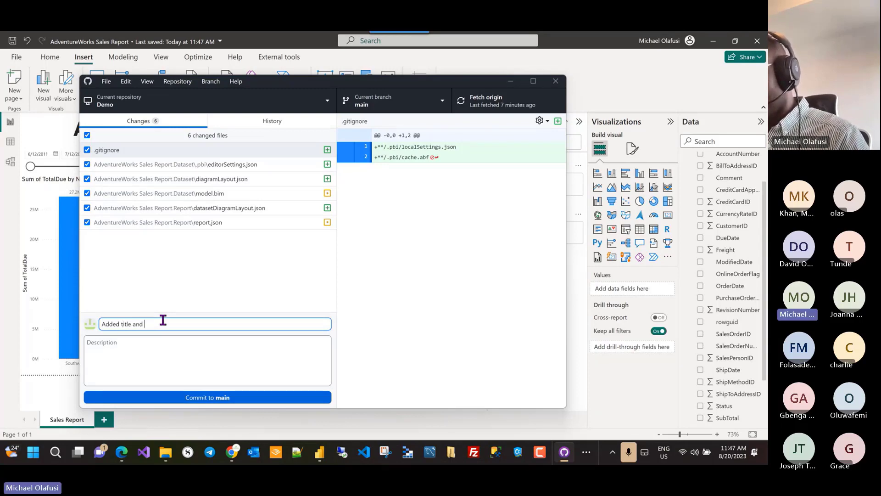
{"action": "type", "text": "a d"}
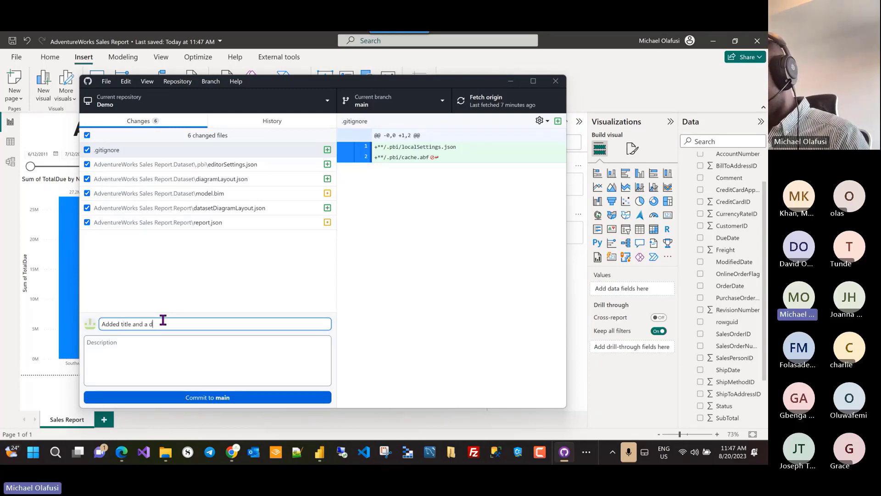
{"action": "type", "text": "et"}
{"action": "key", "text": "BackSpace"}
{"action": "key", "text": "BackSpace"}
{"action": "type", "text": "ate"}
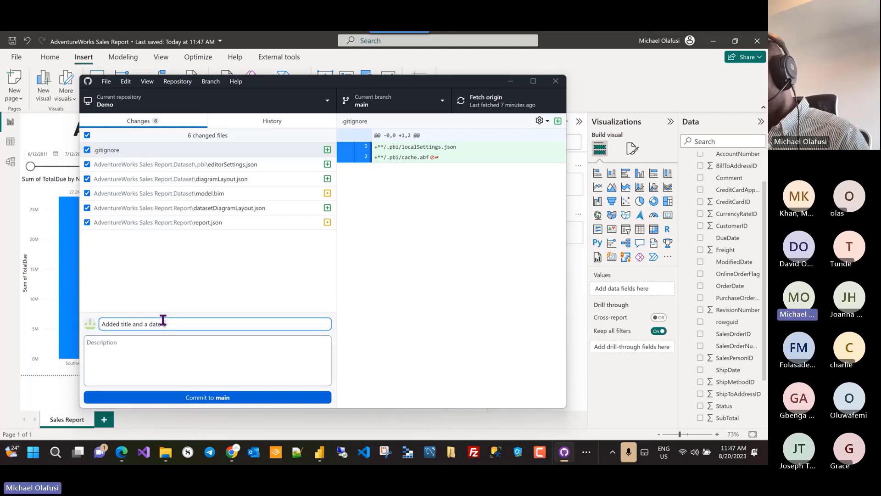
{"action": "type", "text": " to"}
{"action": "key", "text": "BackSpace"}
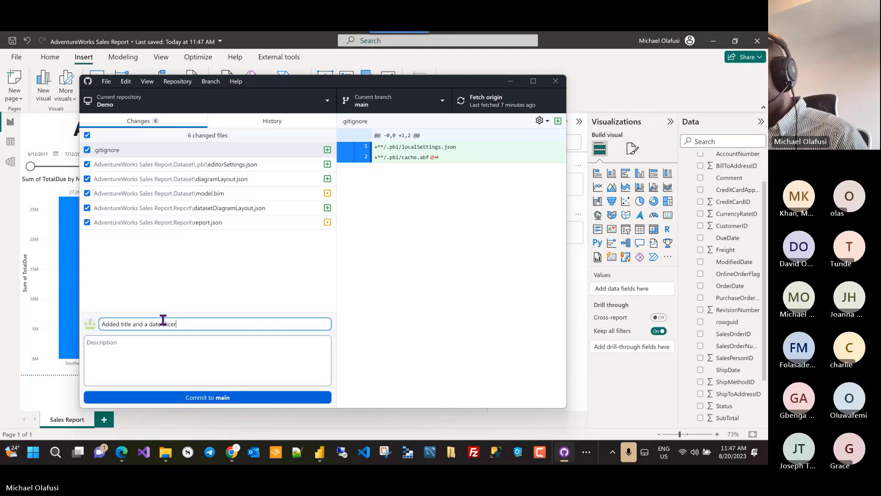
{"action": "left_click", "coordinate": [215, 402]}
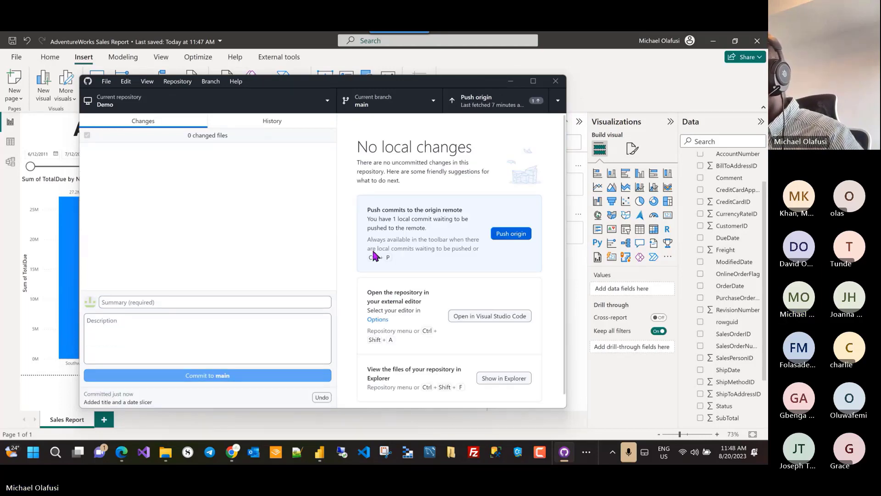
Step: Push the new commit to origin
{"action": "left_click", "coordinate": [508, 237]}
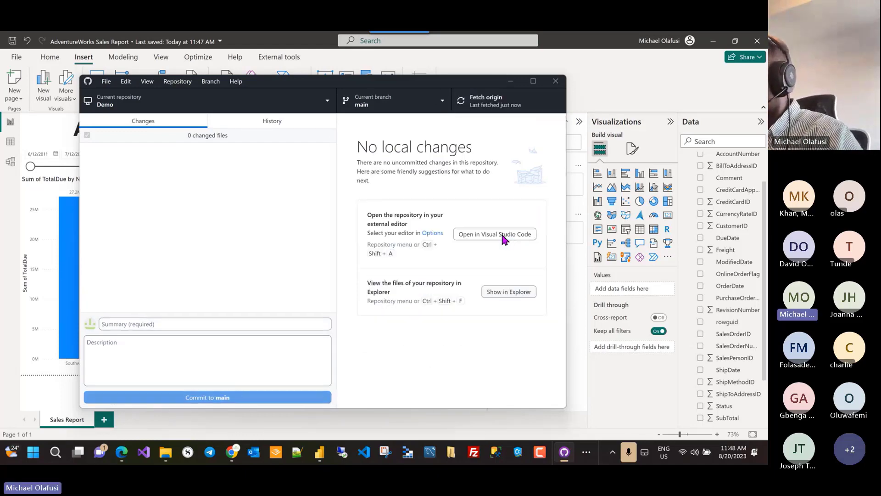
{"action": "key", "text": "alt"}
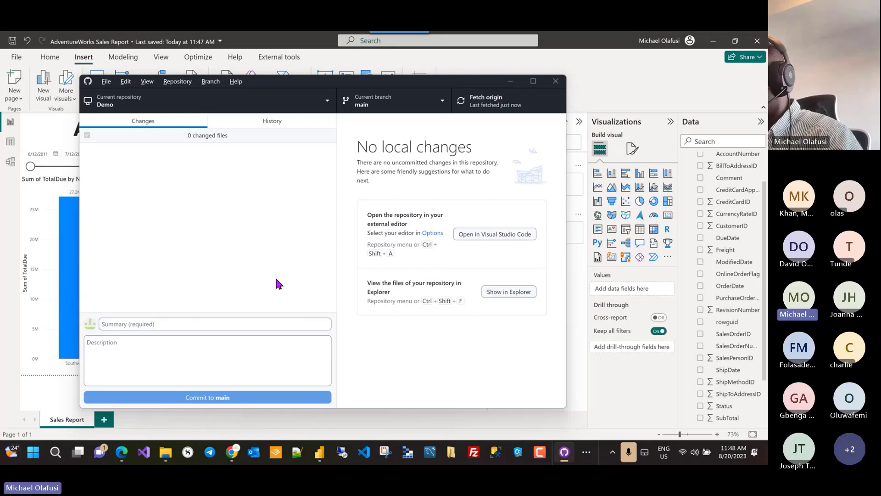
{"action": "key", "text": "alt+Tab"}
{"action": "key", "text": "Tab"}
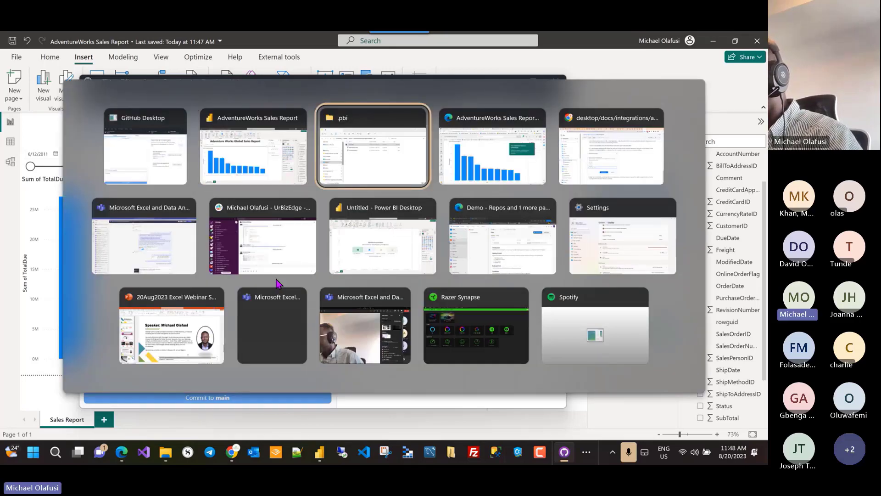
Step: In the Fabric workspace tab, close the Source control pane and reload the page
{"action": "key", "text": "Tab"}
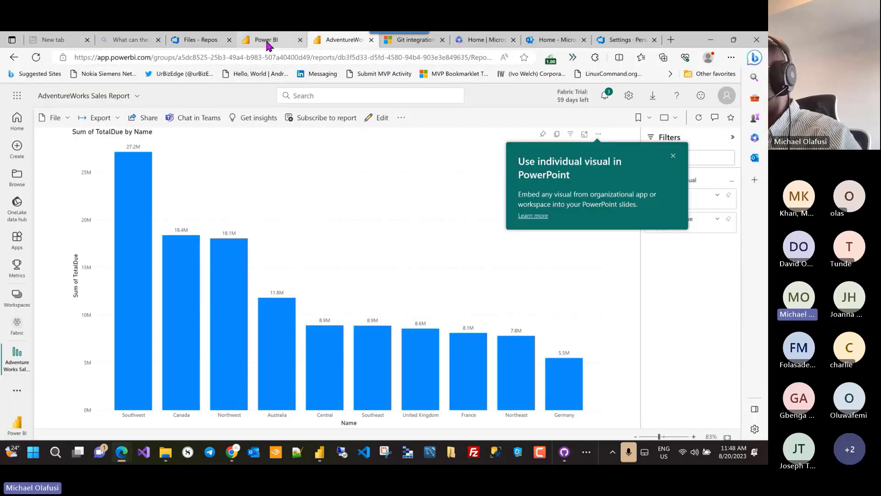
{"action": "left_click", "coordinate": [267, 42]}
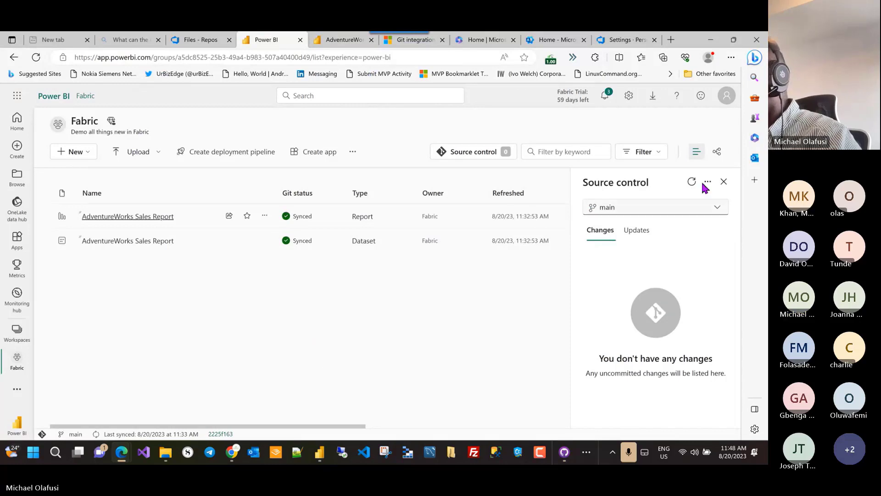
{"action": "left_click", "coordinate": [723, 182]}
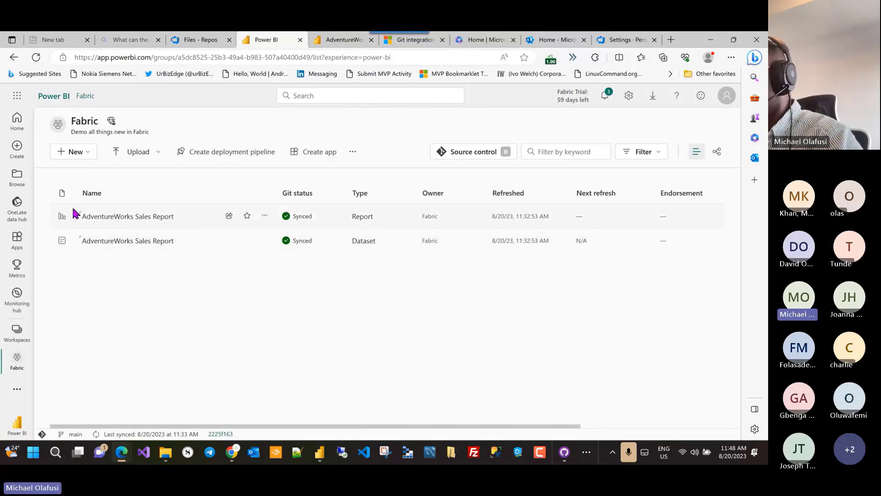
{"action": "left_click", "coordinate": [36, 57]}
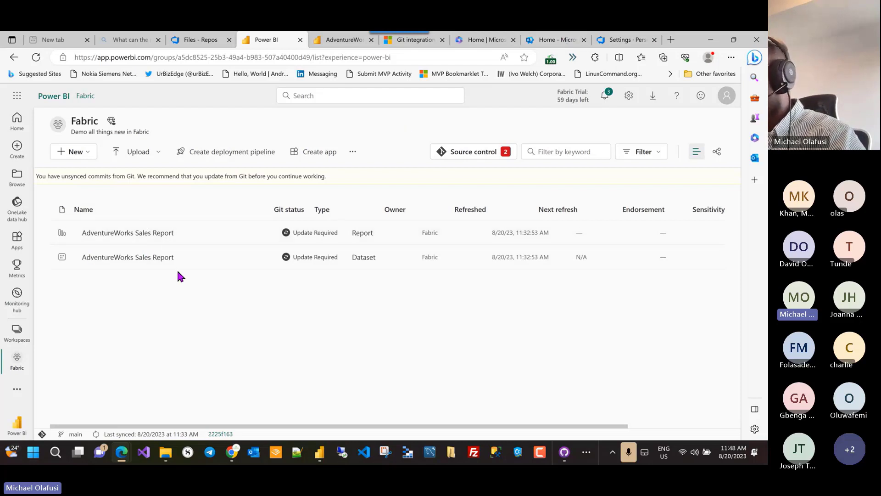
Step: Use Source control's Update all to pull both Git commits, then close the pane
{"action": "left_click", "coordinate": [472, 154]}
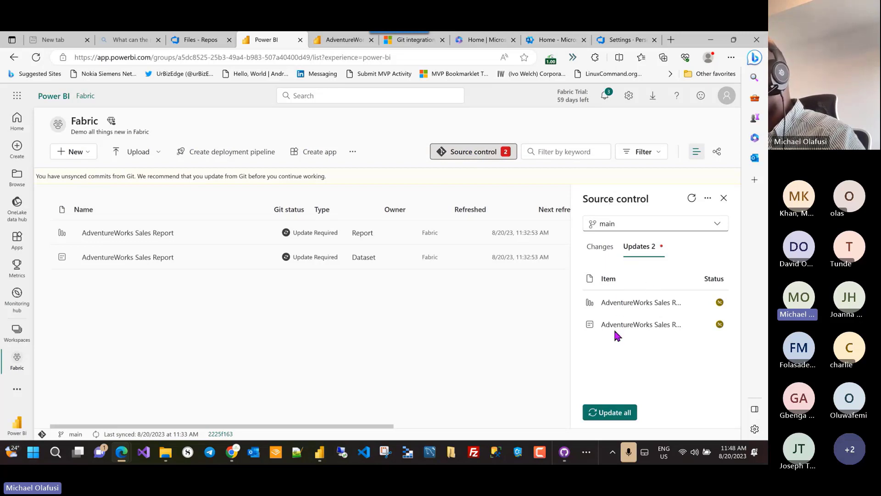
{"action": "left_click", "coordinate": [614, 413]}
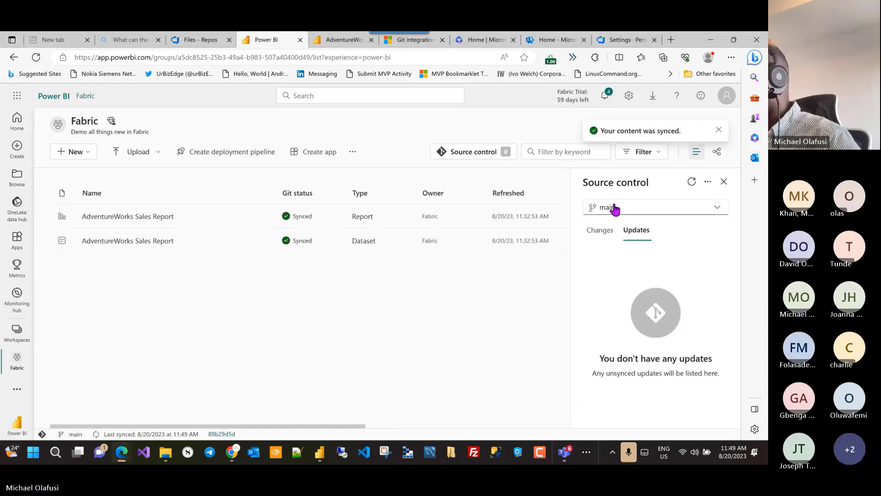
{"action": "left_click", "coordinate": [723, 182]}
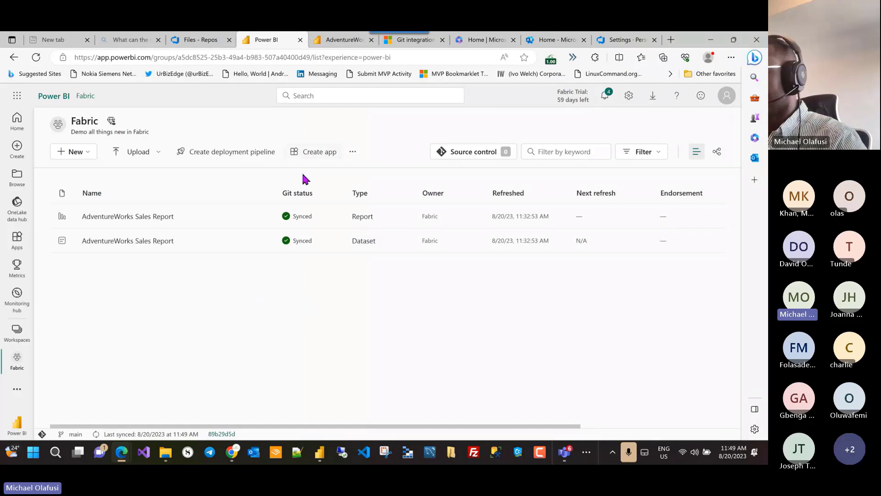
Step: Open the AdventureWorks Sales Report in a new tab and sign in with the account
{"action": "right_click", "coordinate": [137, 218]}
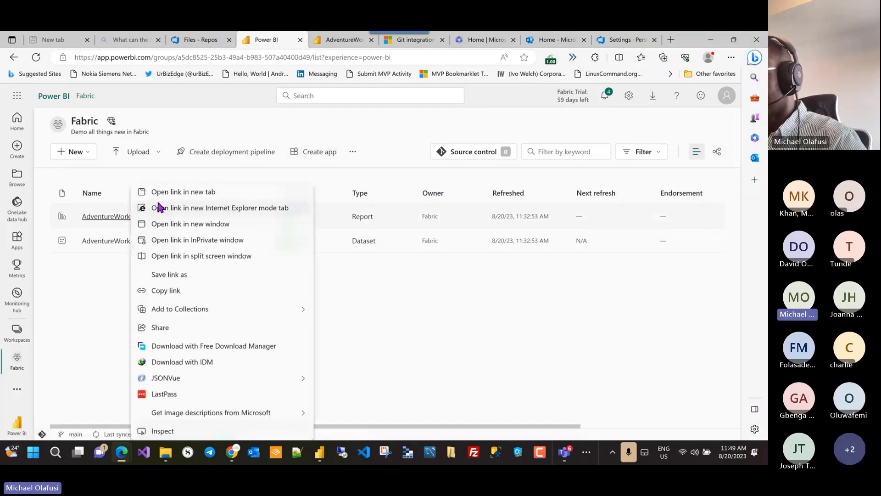
{"action": "left_click", "coordinate": [162, 207]}
{"action": "left_click", "coordinate": [361, 39]}
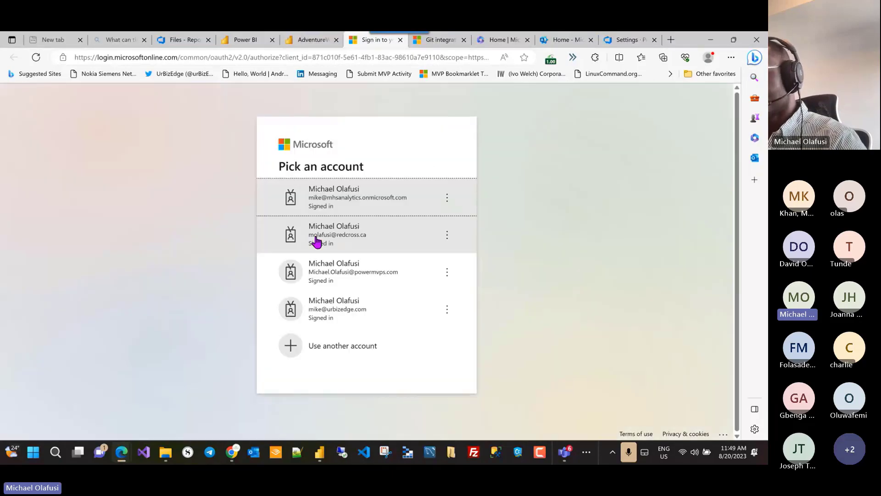
{"action": "left_click", "coordinate": [354, 204]}
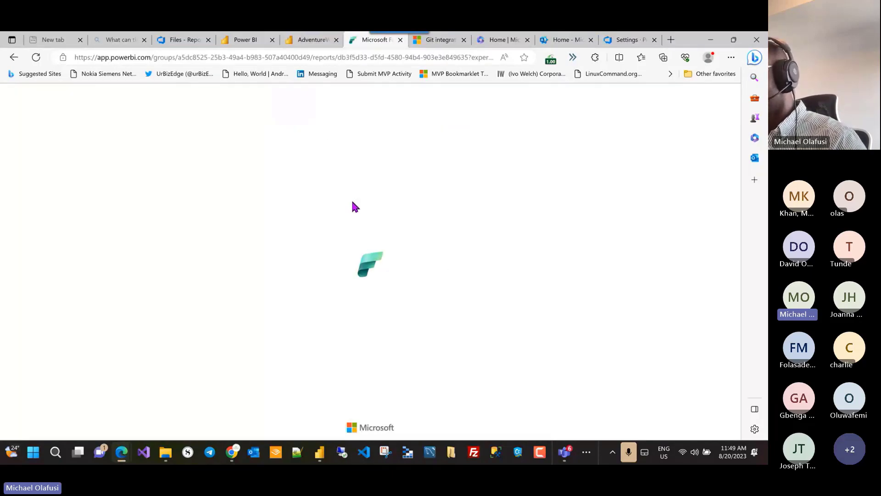
{"action": "key", "text": "alt+Tab"}
{"action": "key", "text": "alt+Tab"}
{"action": "key", "text": "alt+Tab"}
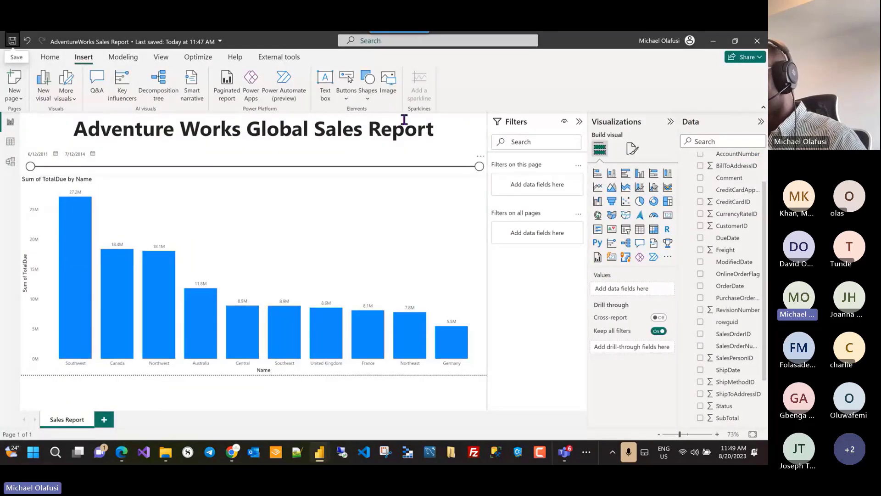
{"action": "left_click", "coordinate": [50, 57]}
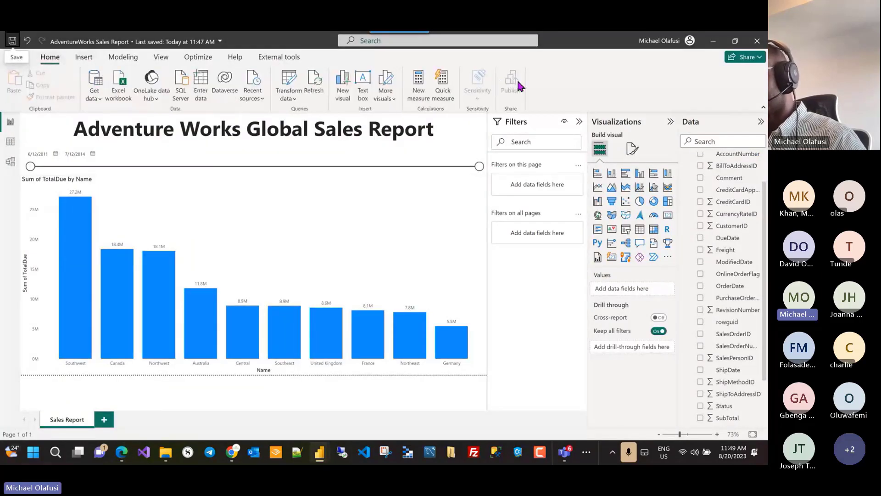
{"action": "key", "text": "alt+Tab"}
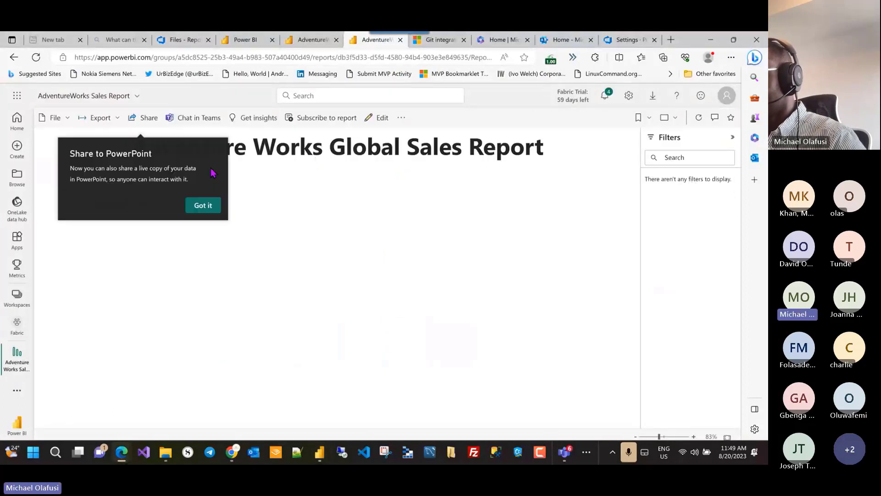
Step: Dismiss the PowerPoint tips, switch the report to Edit mode, and close the mobile layout tip
{"action": "left_click", "coordinate": [206, 204]}
{"action": "left_click", "coordinate": [202, 204]}
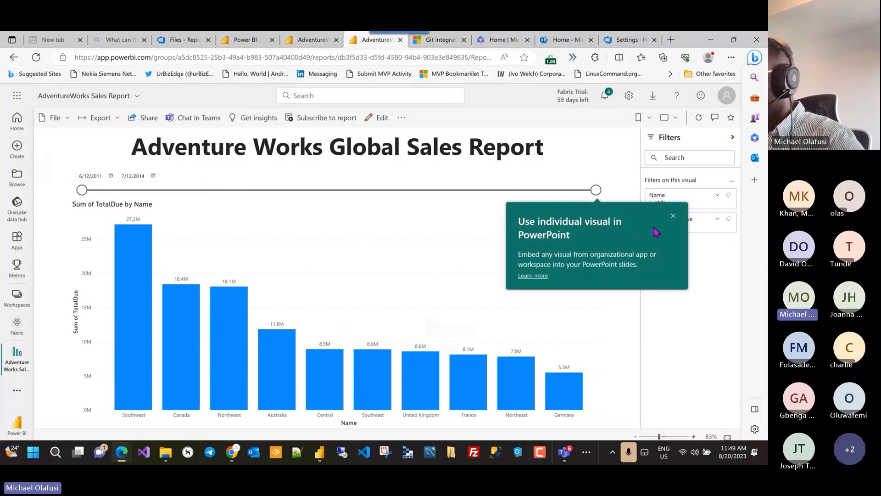
{"action": "left_click", "coordinate": [672, 216]}
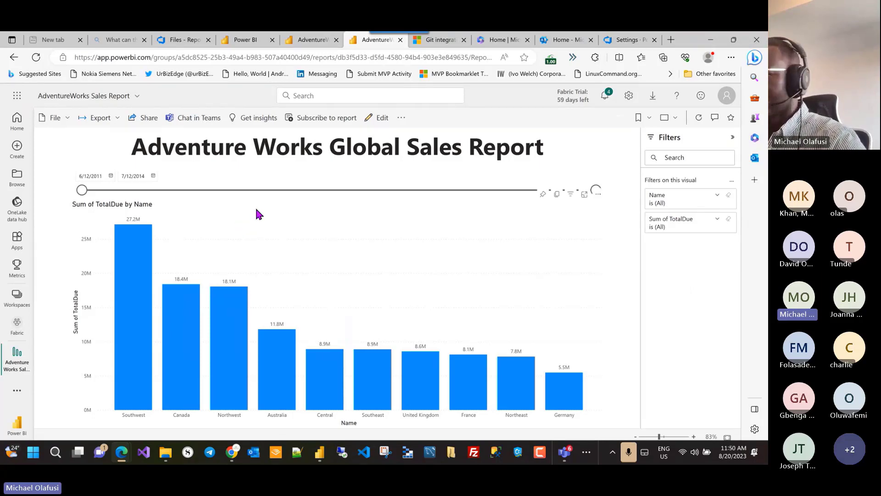
{"action": "left_click", "coordinate": [380, 120]}
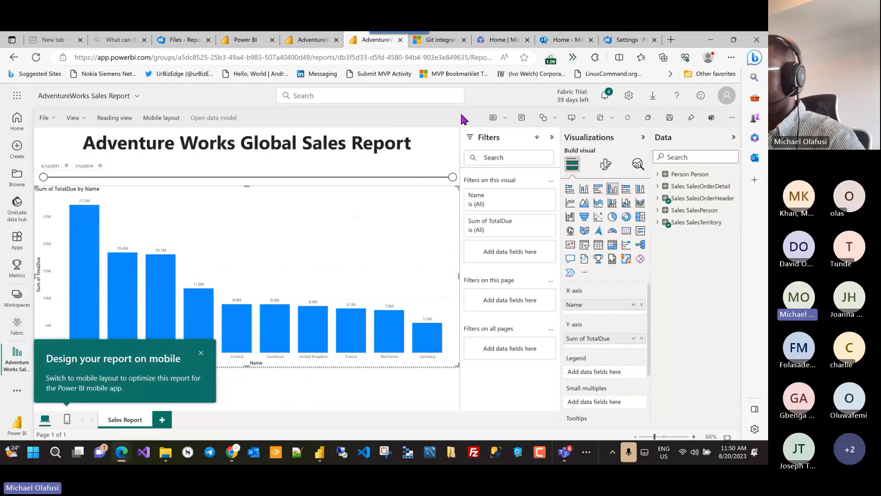
{"action": "left_click", "coordinate": [201, 352]}
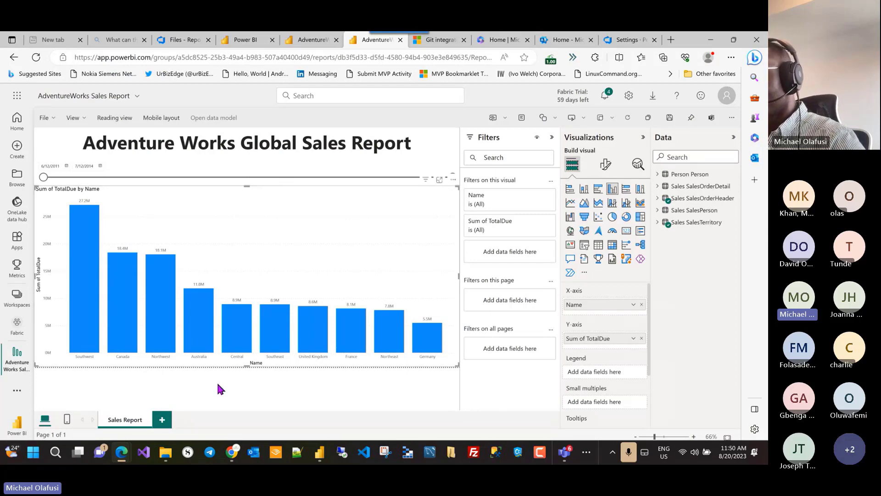
{"action": "left_click", "coordinate": [56, 120]}
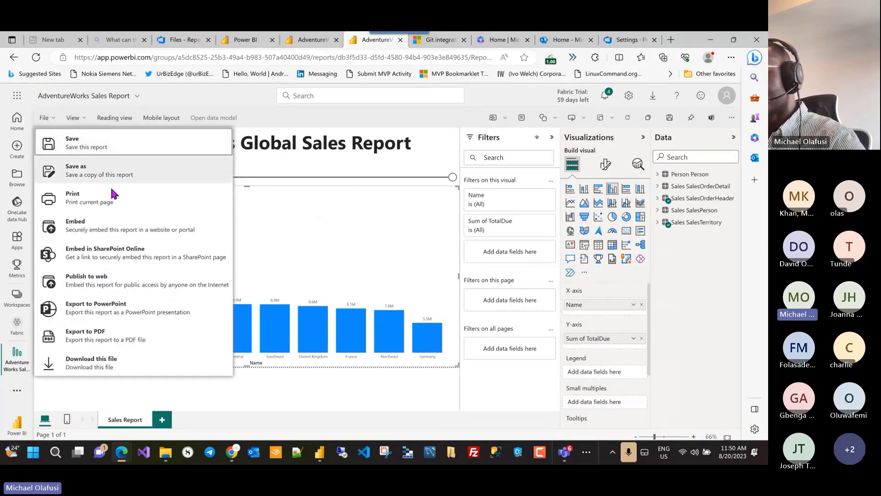
{"action": "left_click", "coordinate": [317, 399]}
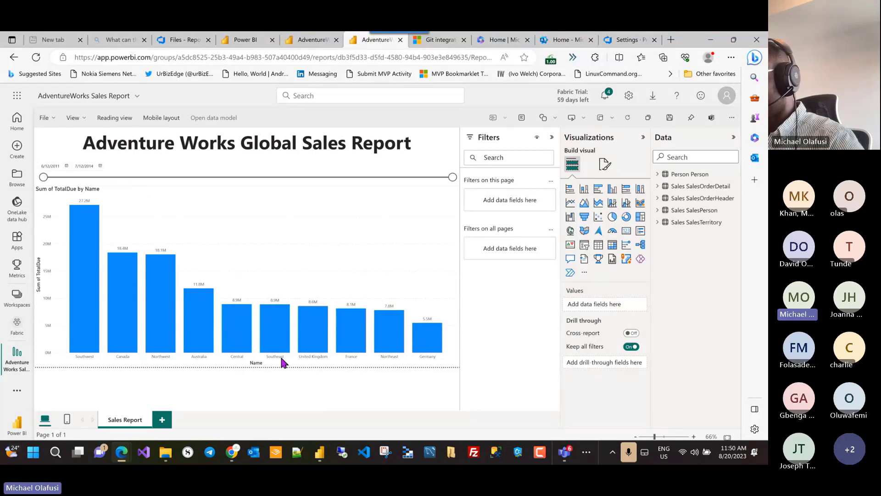
Step: Add a new page with a pie chart using SalesTerritory Name as its legend
{"action": "left_click", "coordinate": [162, 420]}
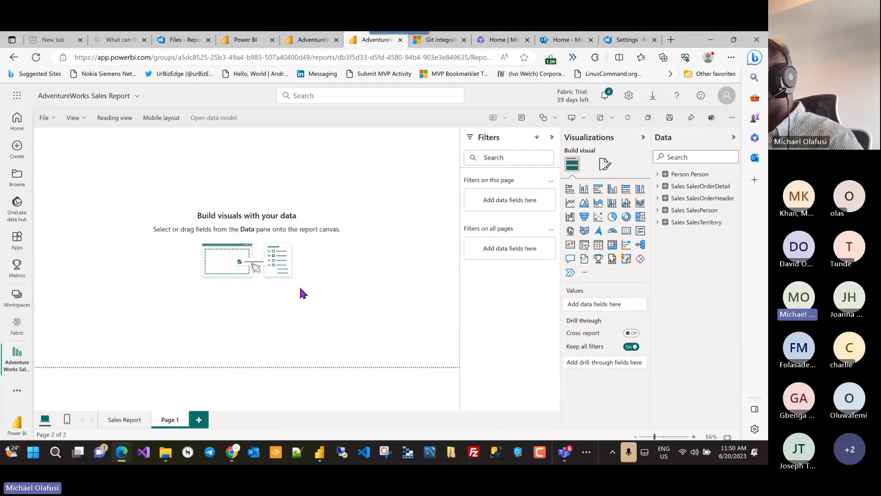
{"action": "left_click", "coordinate": [615, 220]}
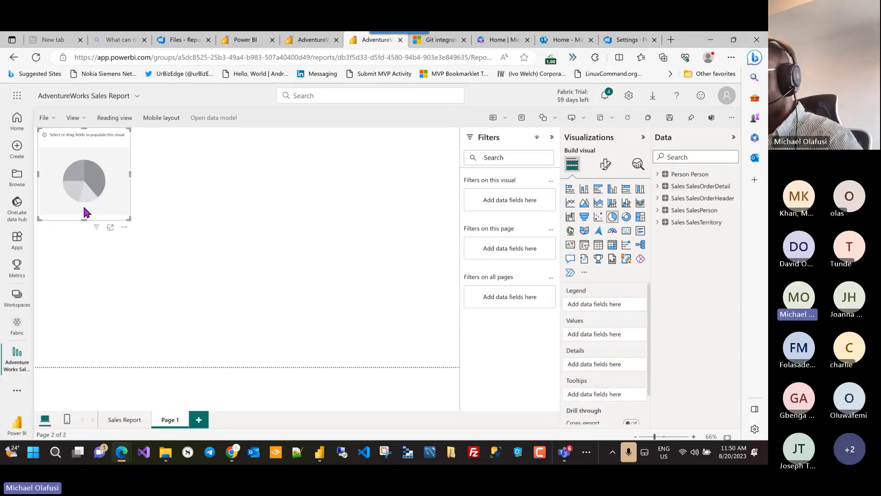
{"action": "left_click_drag", "start_coordinate": [102, 204], "coordinate": [360, 365]}
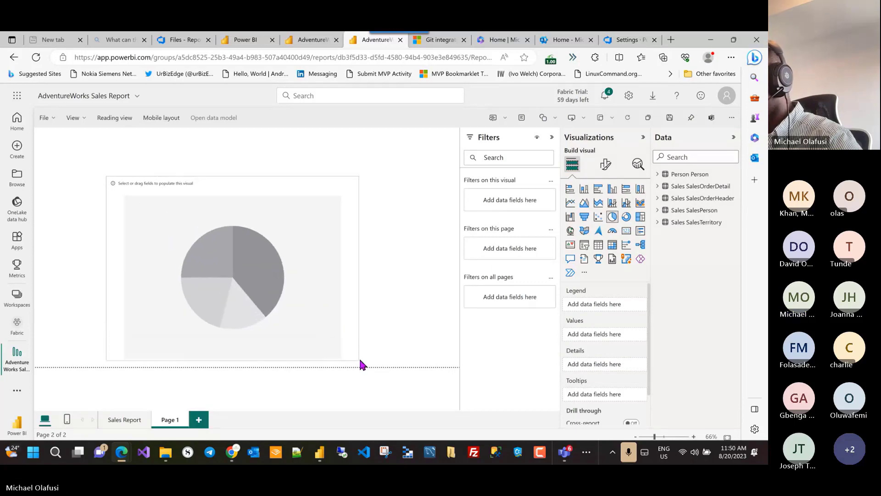
{"action": "left_click", "coordinate": [672, 223]}
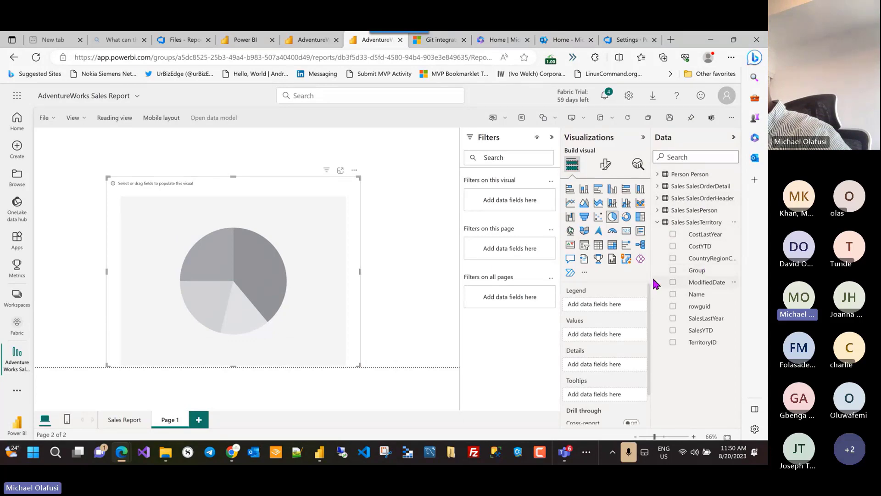
{"action": "left_click_drag", "start_coordinate": [651, 277], "coordinate": [633, 277]}
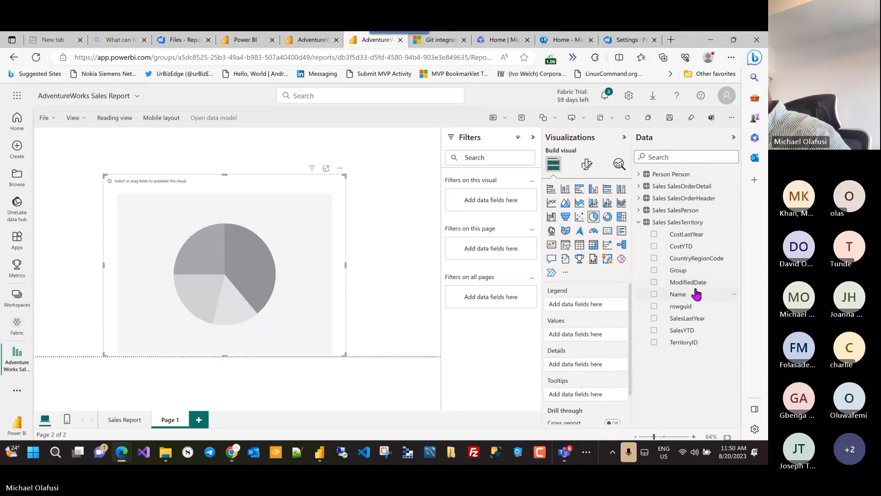
{"action": "left_click_drag", "start_coordinate": [694, 296], "coordinate": [576, 307]}
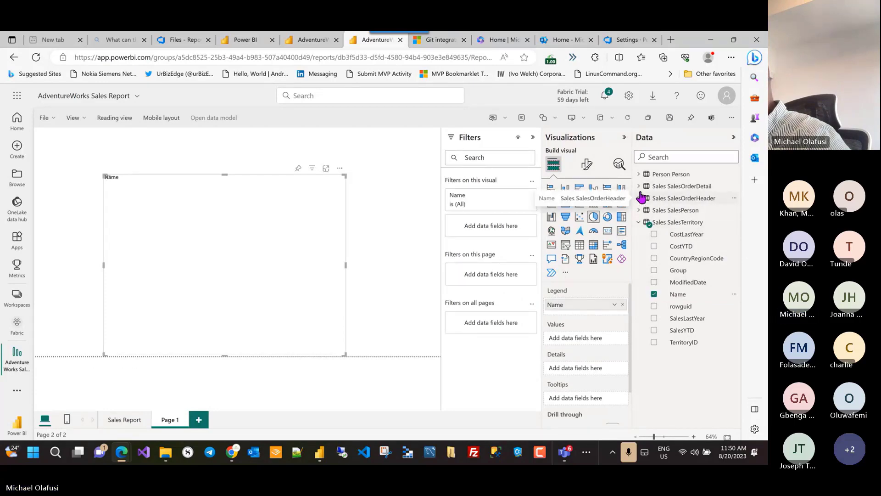
Step: Add SalesOrderHeader TotalDue as the pie's values and enlarge the chart across the page
{"action": "left_click", "coordinate": [639, 186]}
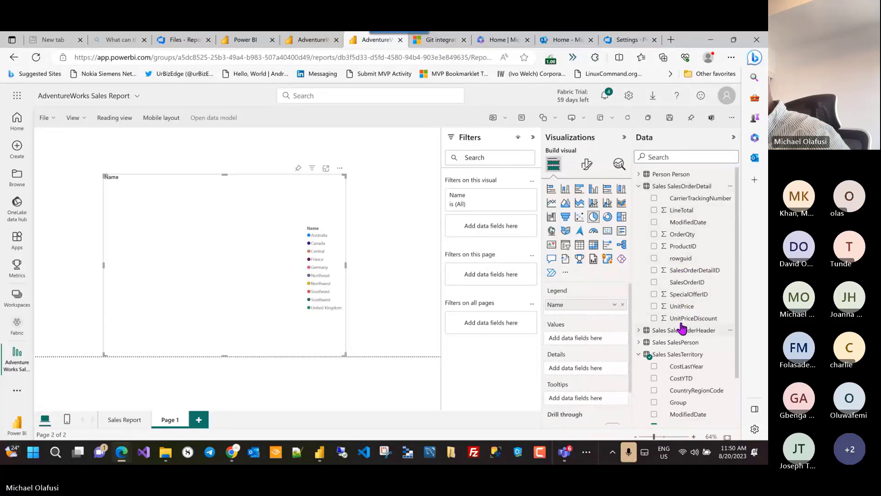
{"action": "scroll", "coordinate": [681, 319], "scroll_direction": "down", "scroll_amount": 1}
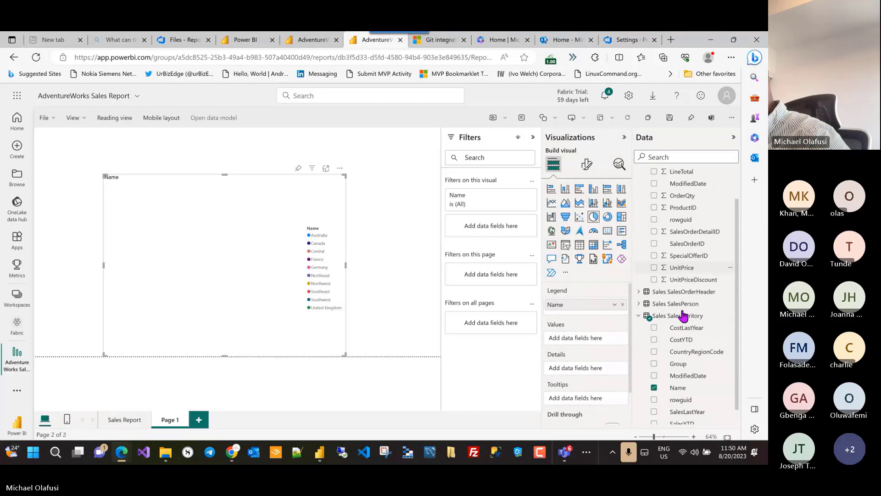
{"action": "left_click", "coordinate": [639, 292]}
{"action": "scroll", "coordinate": [693, 282], "scroll_direction": "down", "scroll_amount": 4}
{"action": "scroll", "coordinate": [694, 284], "scroll_direction": "down", "scroll_amount": 3}
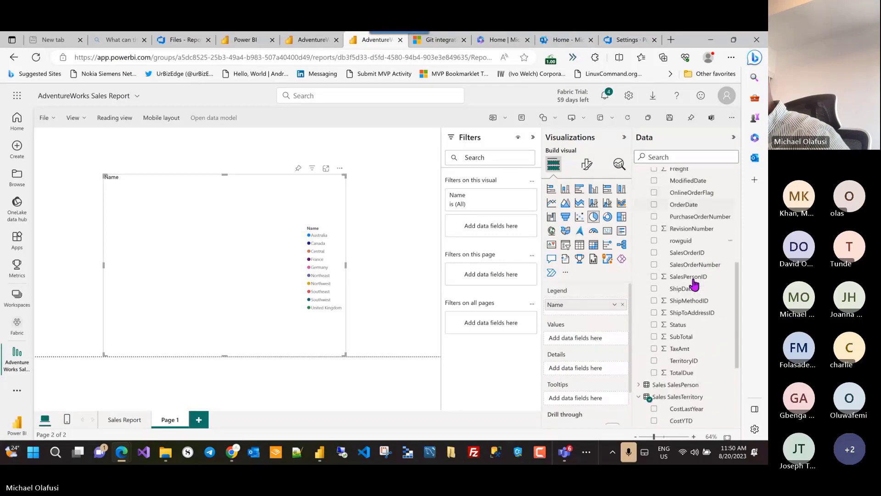
{"action": "left_click_drag", "start_coordinate": [683, 334], "coordinate": [582, 343]}
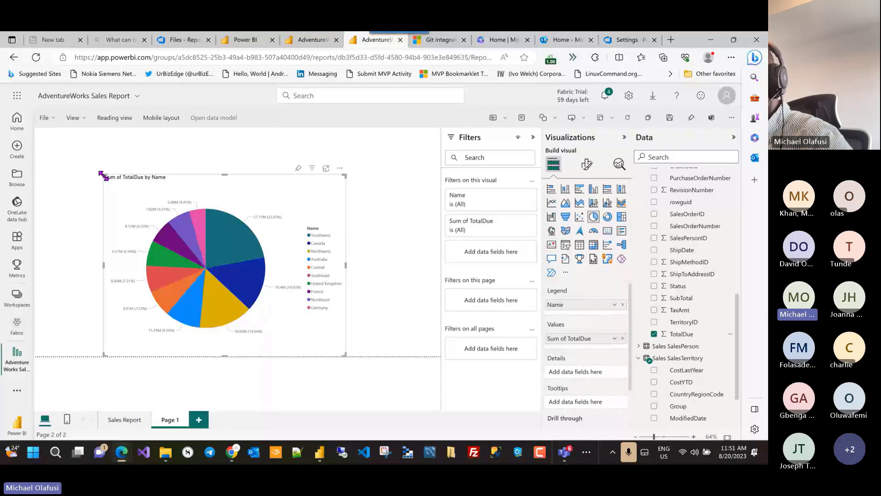
{"action": "left_click_drag", "start_coordinate": [102, 175], "coordinate": [36, 129]}
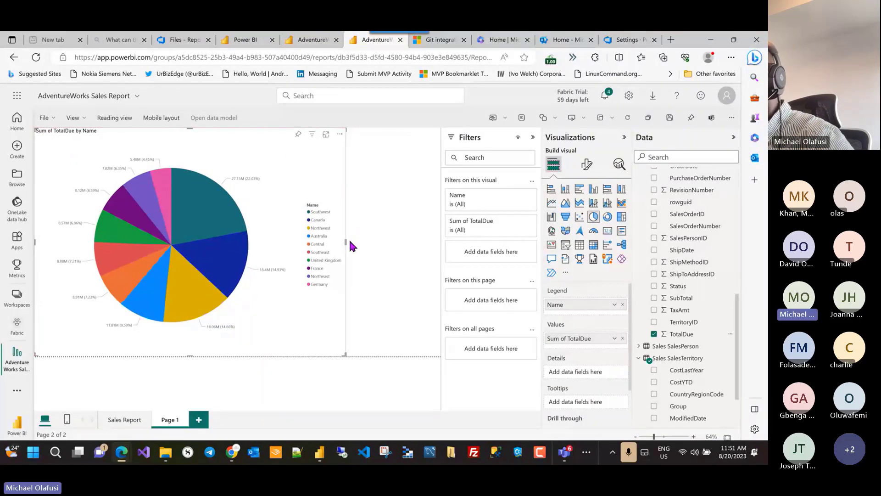
{"action": "left_click_drag", "start_coordinate": [358, 243], "coordinate": [441, 251]}
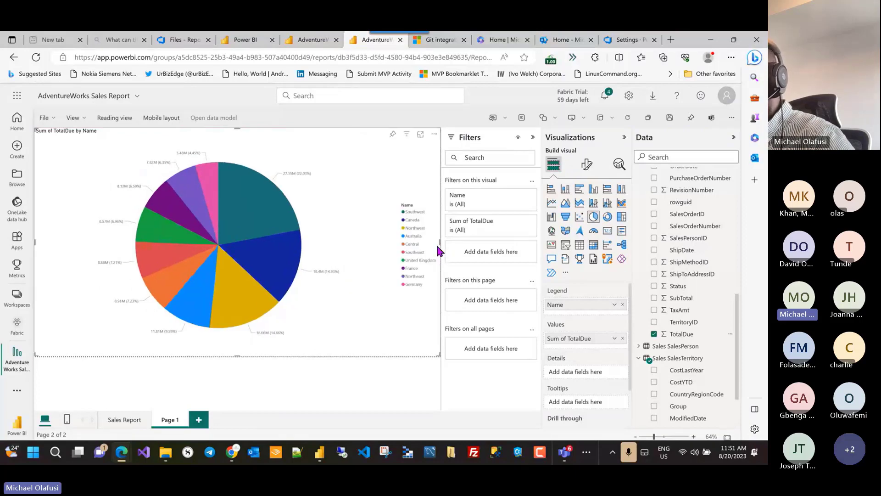
Step: Rename the Page 1 tab to 'Regional Sales' and confirm it sits beside Sales Report
{"action": "left_click", "coordinate": [350, 384]}
{"action": "double_click", "coordinate": [167, 419]}
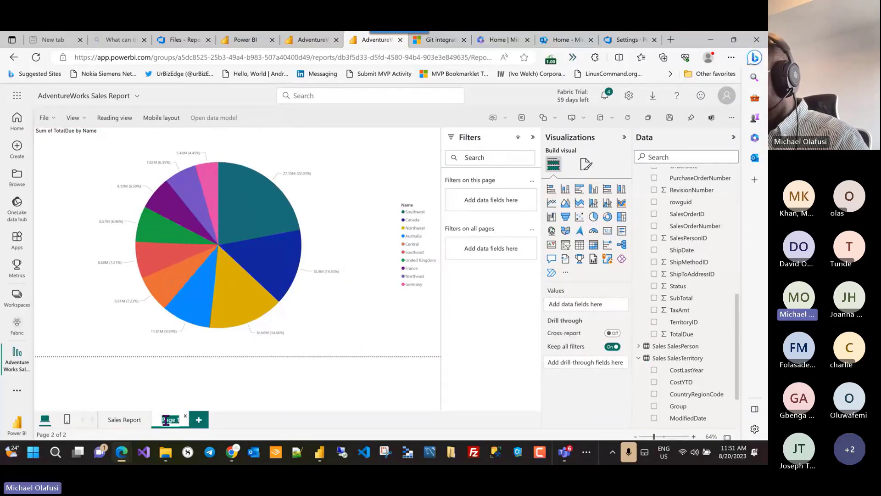
{"action": "type", "text": "T"}
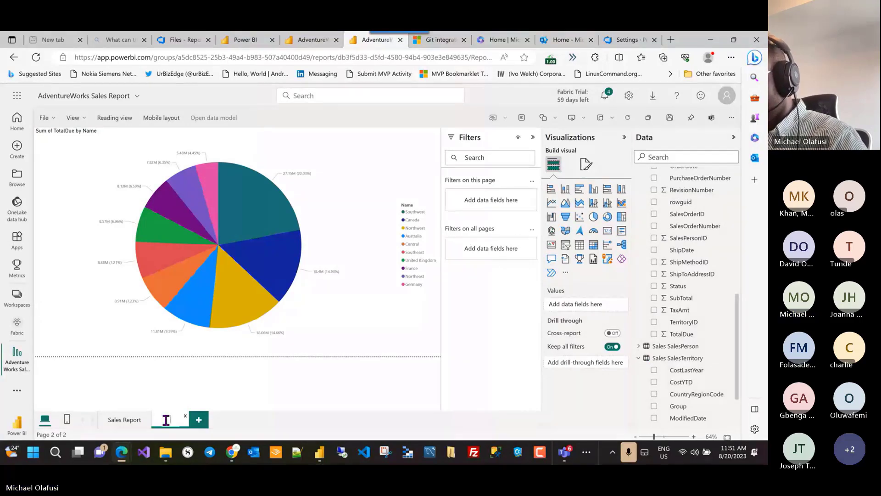
{"action": "type", "text": "err"}
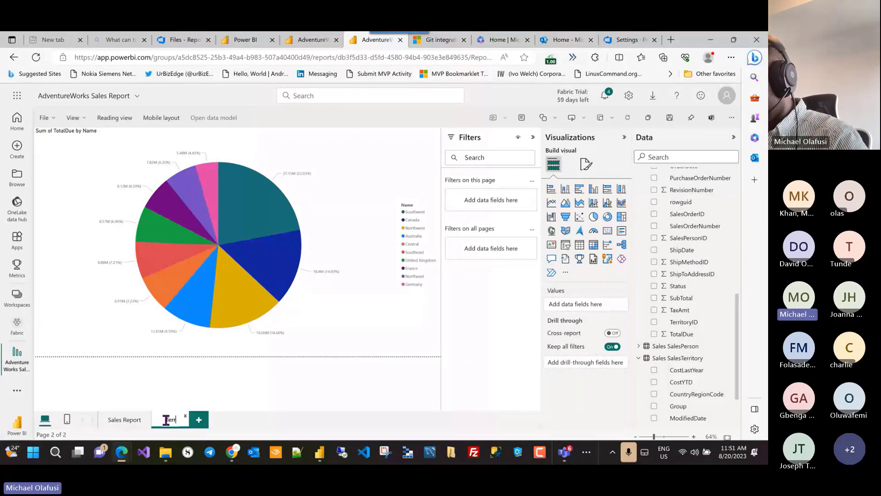
{"action": "key", "text": "BackSpace"}
{"action": "key", "text": "BackSpace"}
{"action": "key", "text": "BackSpace"}
{"action": "key", "text": "BackSpace"}
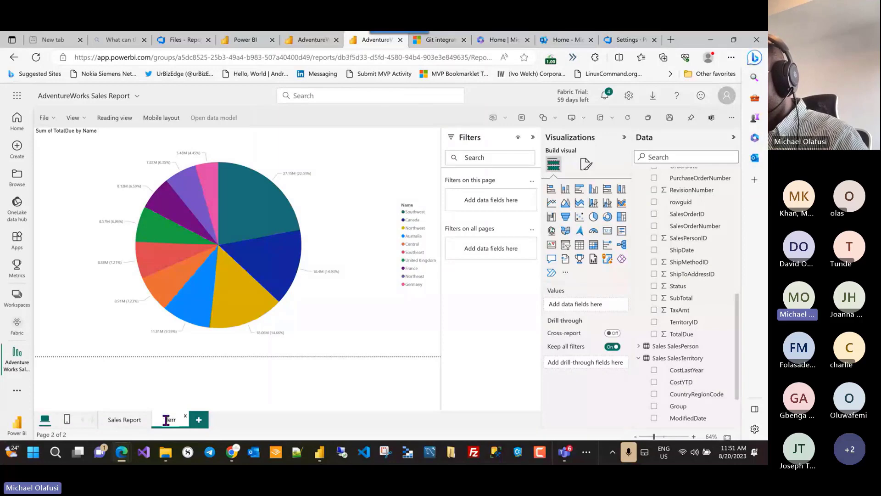
{"action": "key", "text": "BackSpace"}
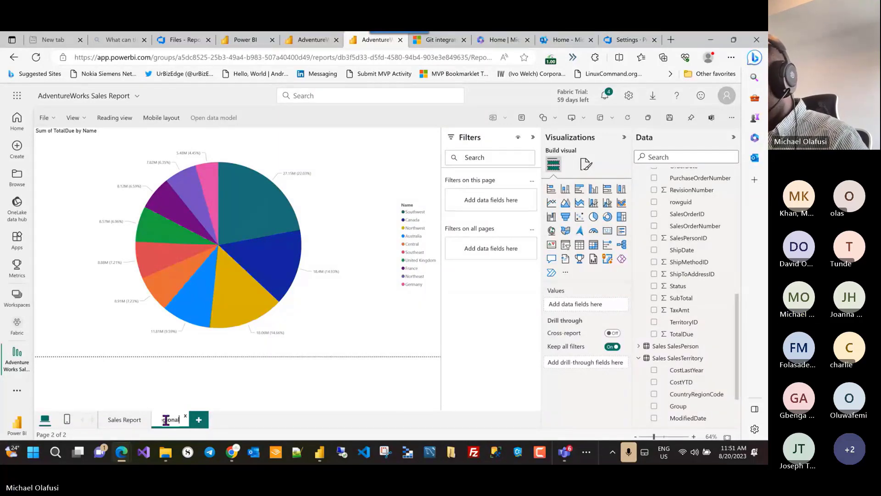
{"action": "key", "text": "Return"}
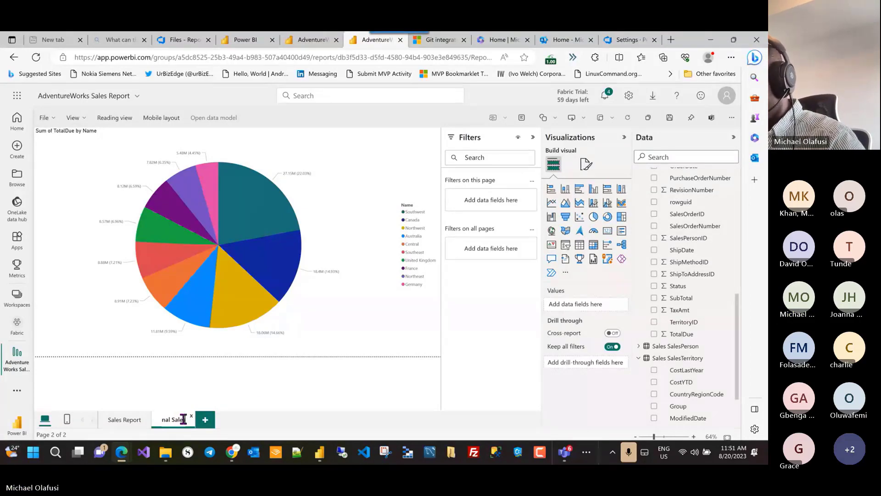
{"action": "key", "text": "Return"}
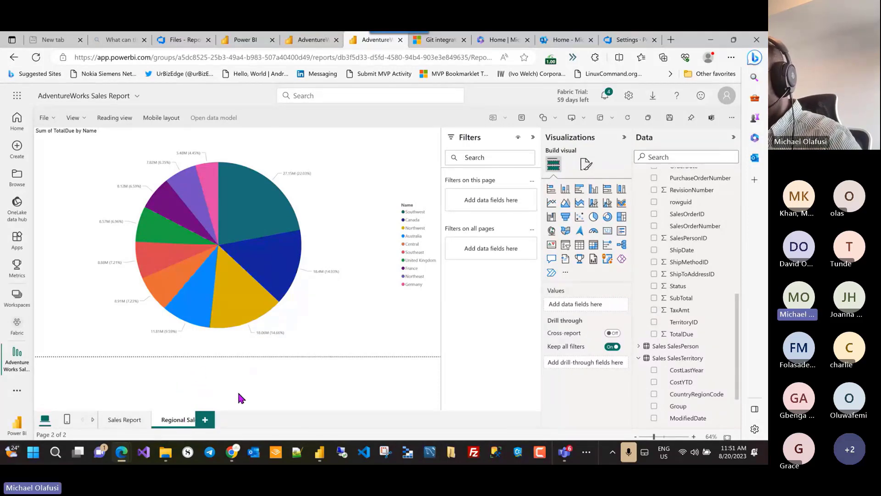
{"action": "left_click", "coordinate": [114, 421]}
{"action": "double_click", "coordinate": [183, 420]}
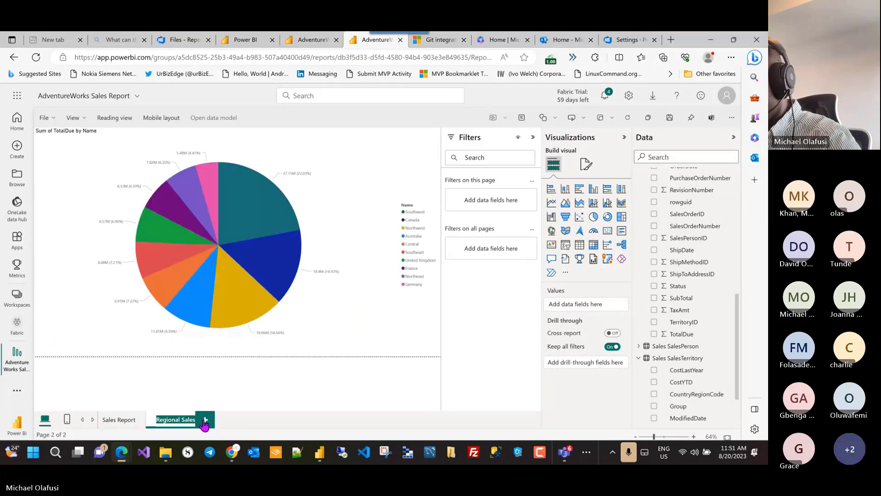
{"action": "left_click", "coordinate": [233, 389]}
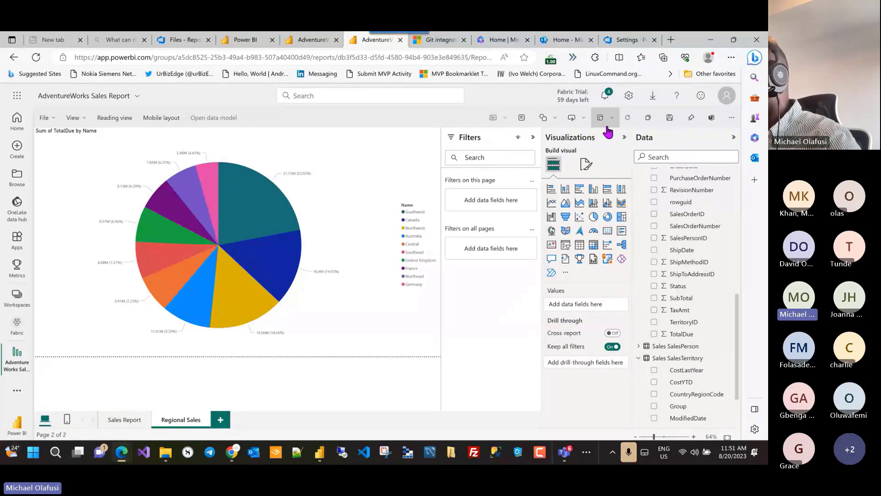
Step: Save the report, switch to Reading view, and return to the Fabric workspace item list
{"action": "left_click", "coordinate": [669, 120]}
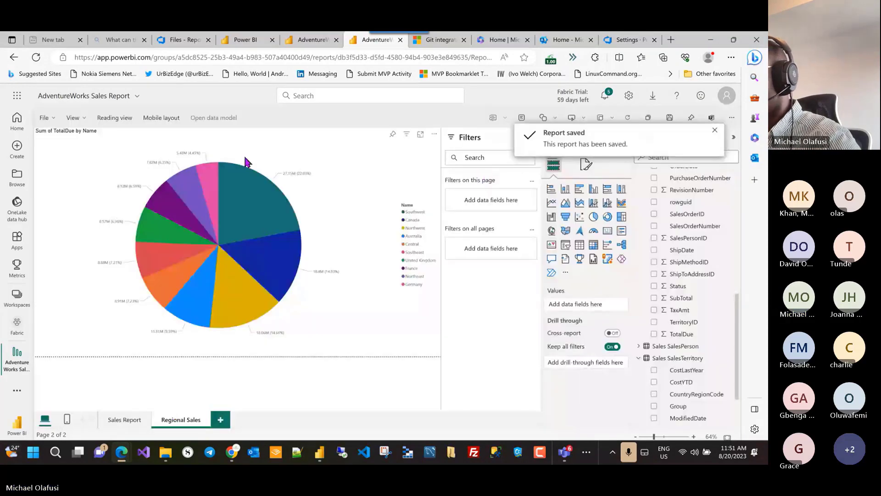
{"action": "left_click", "coordinate": [105, 121]}
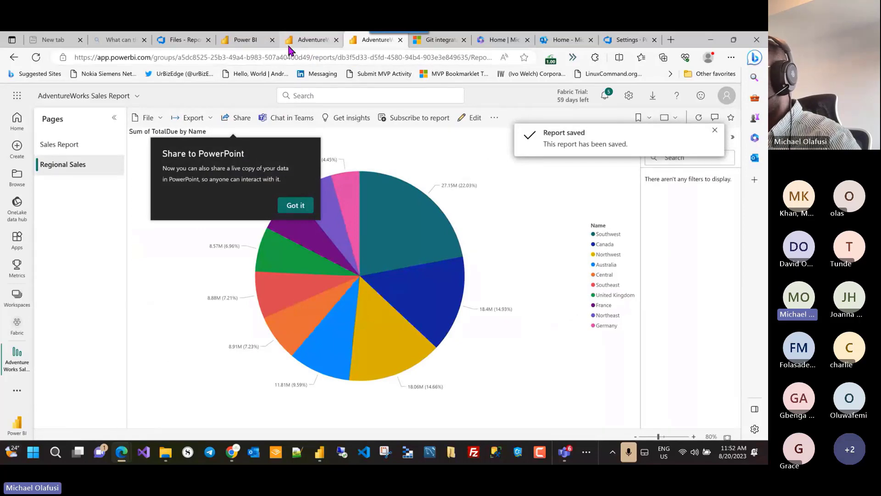
{"action": "left_click", "coordinate": [255, 42]}
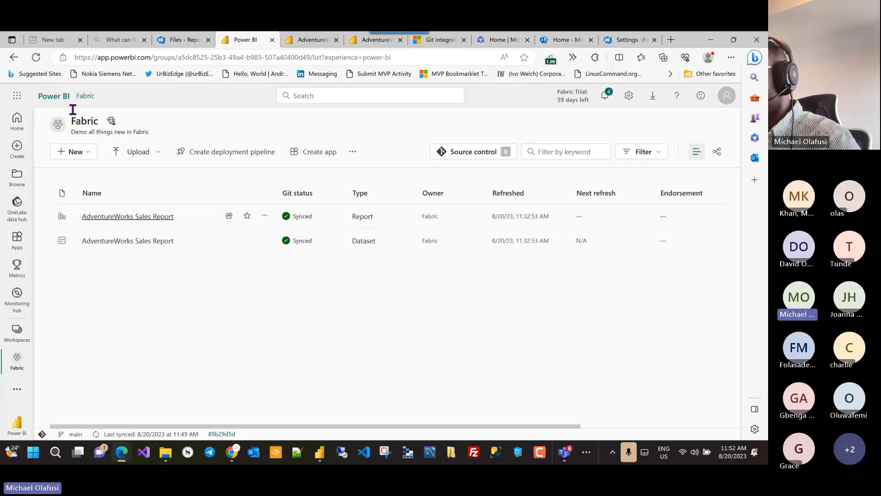
Step: Refresh the workspace and commit all changes to main with message 'Added a new page and sales pie chatt'
{"action": "left_click", "coordinate": [40, 60]}
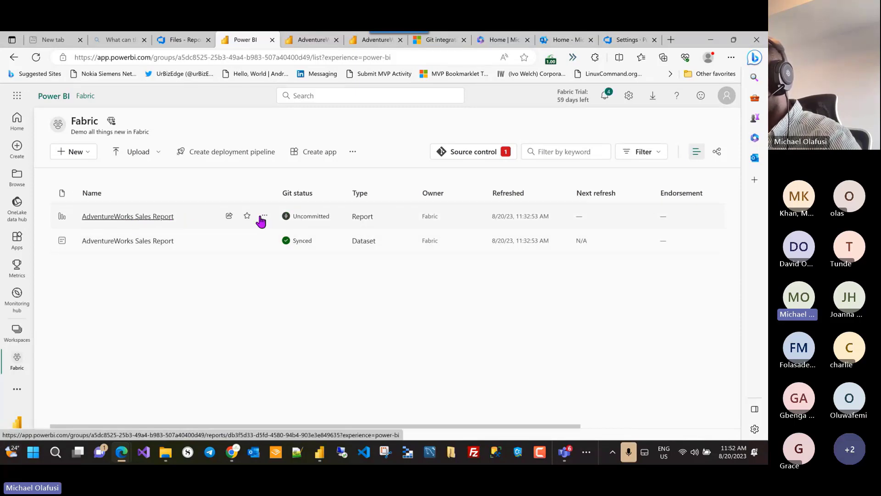
{"action": "left_click", "coordinate": [466, 155]}
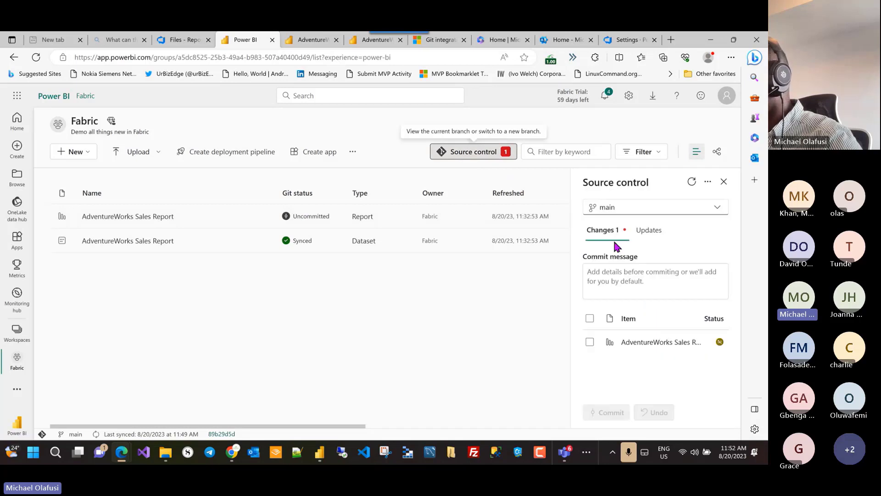
{"action": "left_click", "coordinate": [628, 279]}
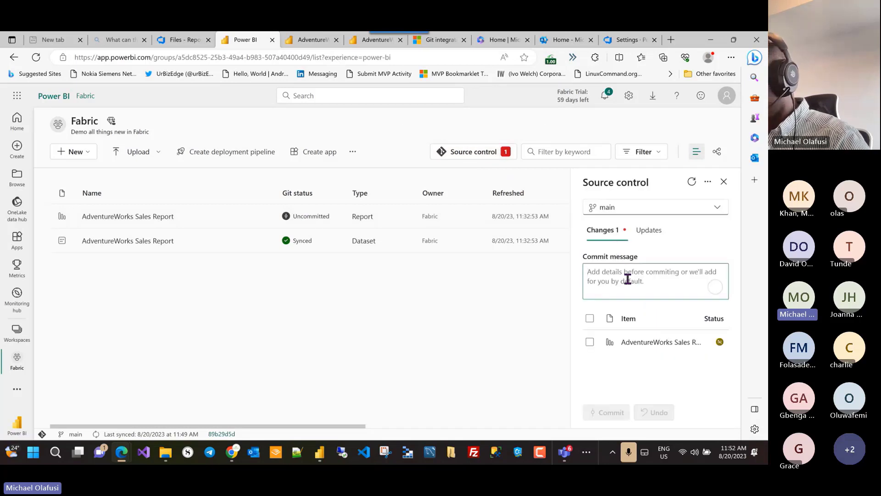
{"action": "type", "text": "Added a new"}
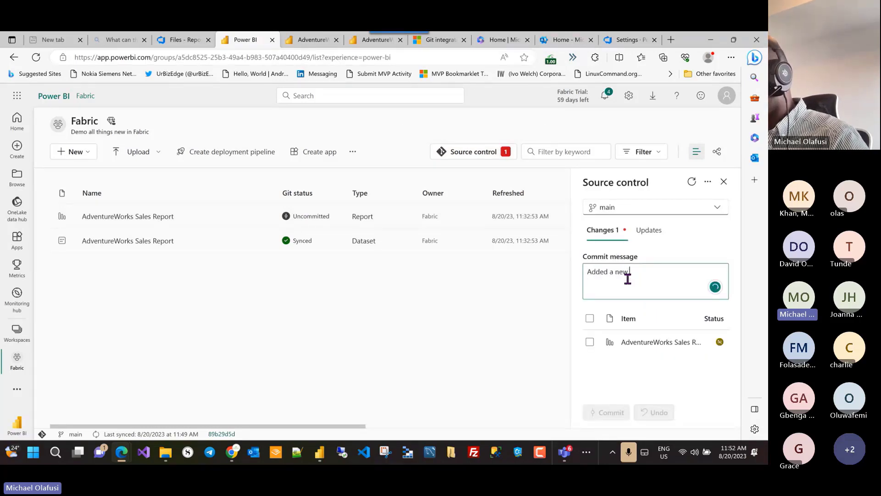
{"action": "type", "text": " page and sales p"}
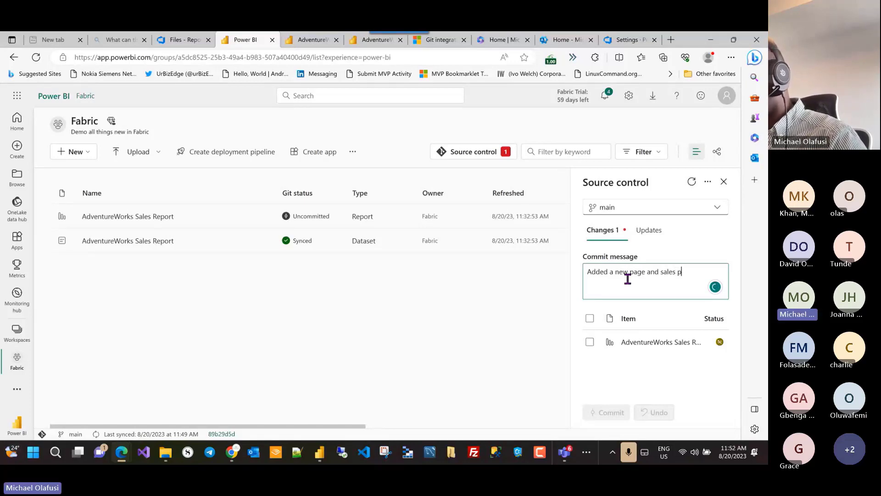
{"action": "type", "text": "ie chatt"}
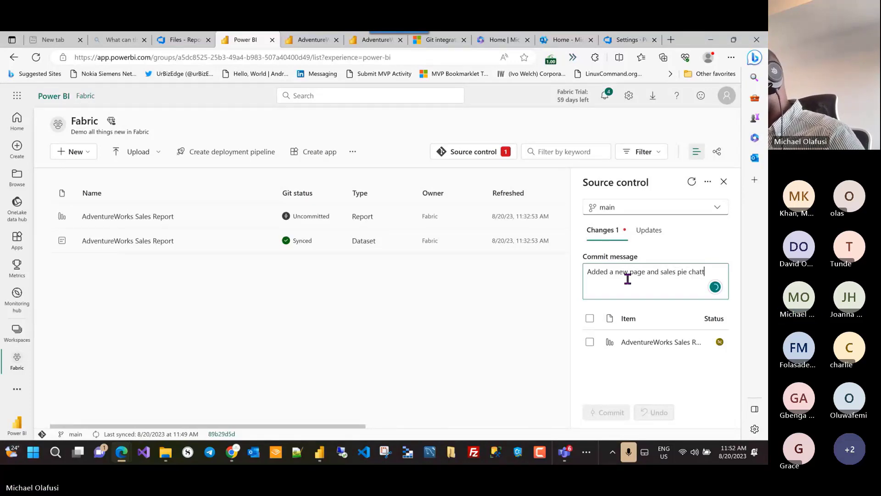
{"action": "left_click", "coordinate": [590, 318]}
{"action": "left_click", "coordinate": [597, 415]}
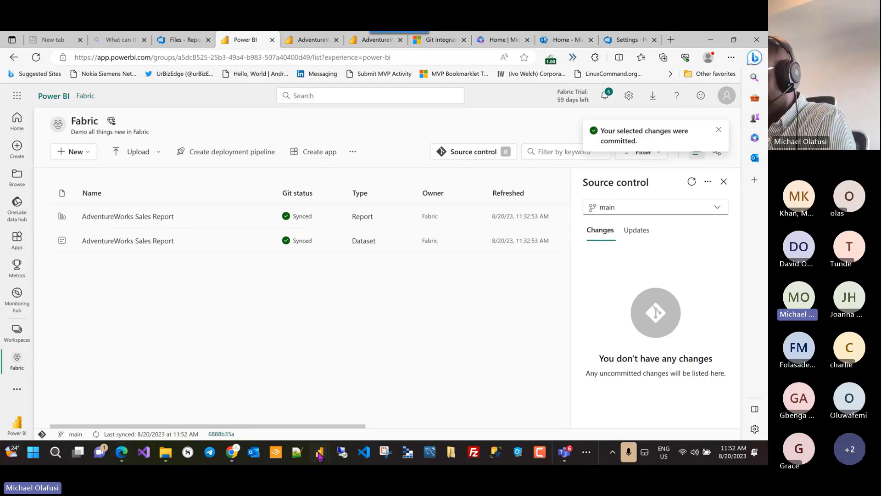
{"action": "mouse_move", "coordinate": [319, 453]}
{"action": "left_click", "coordinate": [350, 375]}
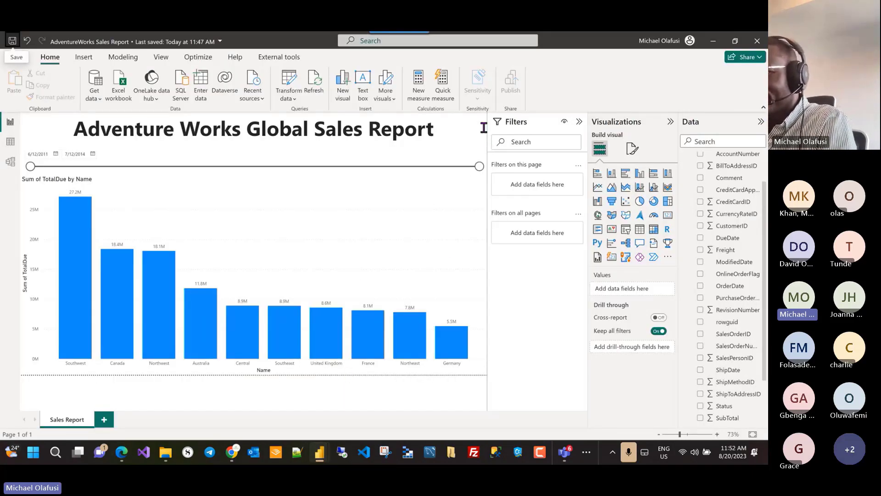
Step: Close Power BI Desktop and browse up to the local AdventureWorks Sales Report.Dataset folder
{"action": "left_click", "coordinate": [753, 41]}
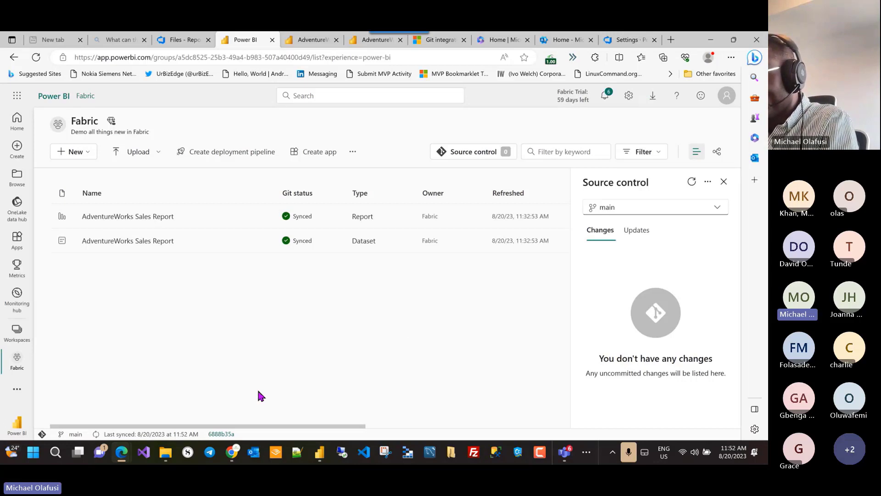
{"action": "left_click", "coordinate": [166, 454]}
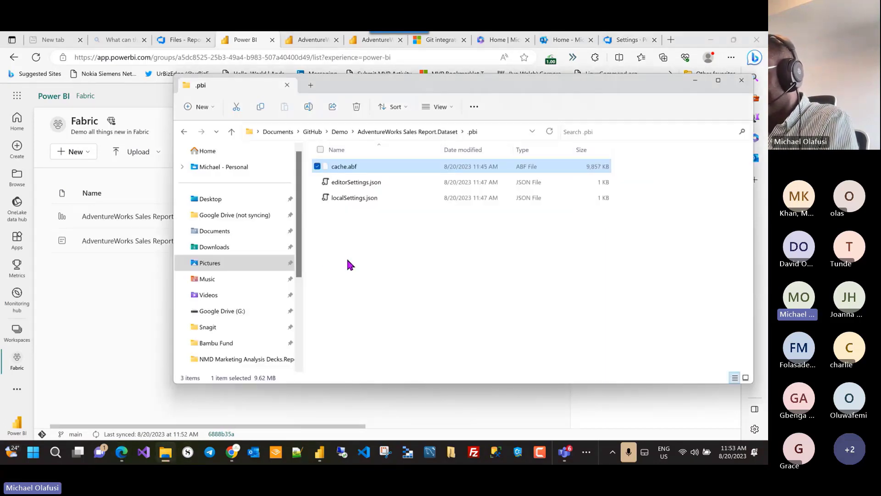
{"action": "left_click", "coordinate": [407, 132]}
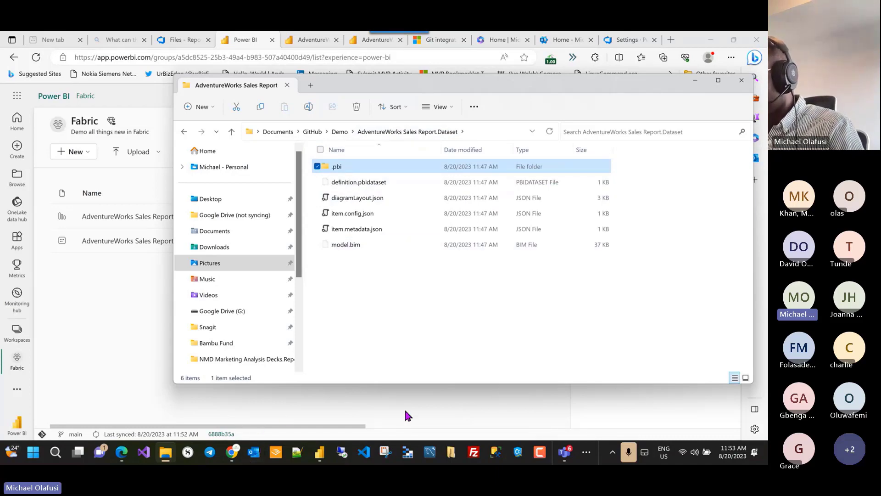
Step: Switch back to the Fabric workspace page in the browser
{"action": "left_click", "coordinate": [586, 452]}
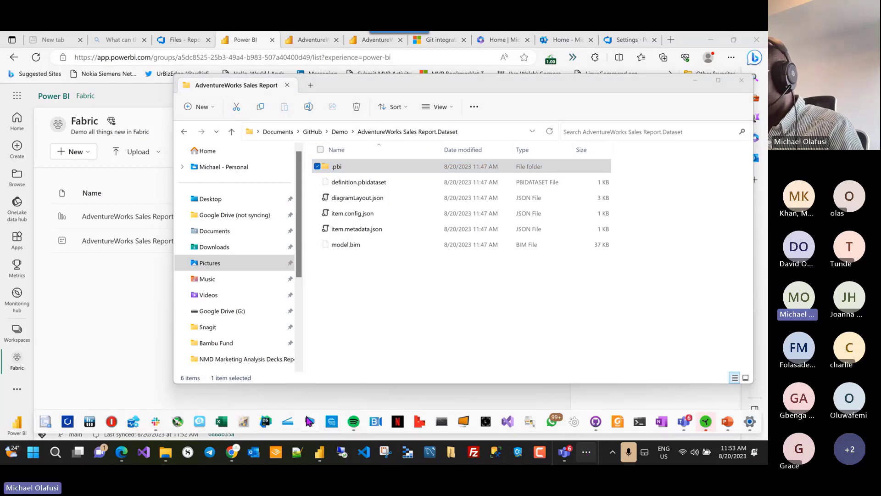
{"action": "left_click", "coordinate": [70, 393]}
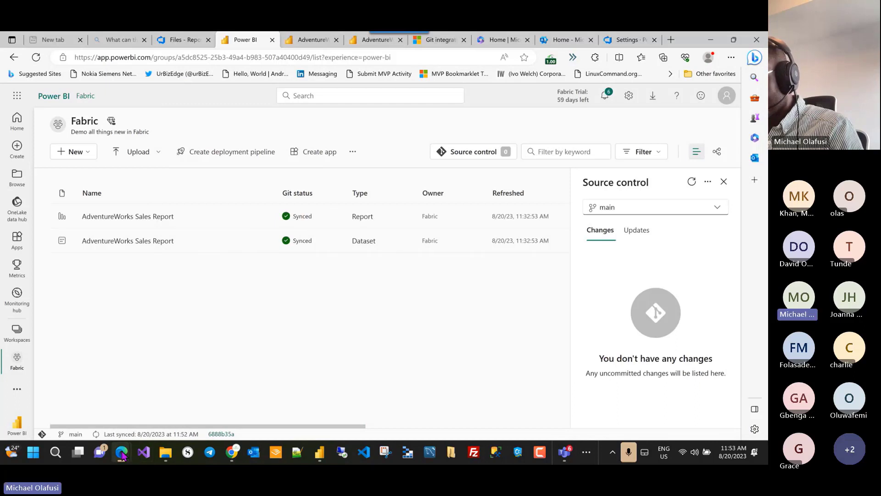
{"action": "left_click", "coordinate": [590, 454]}
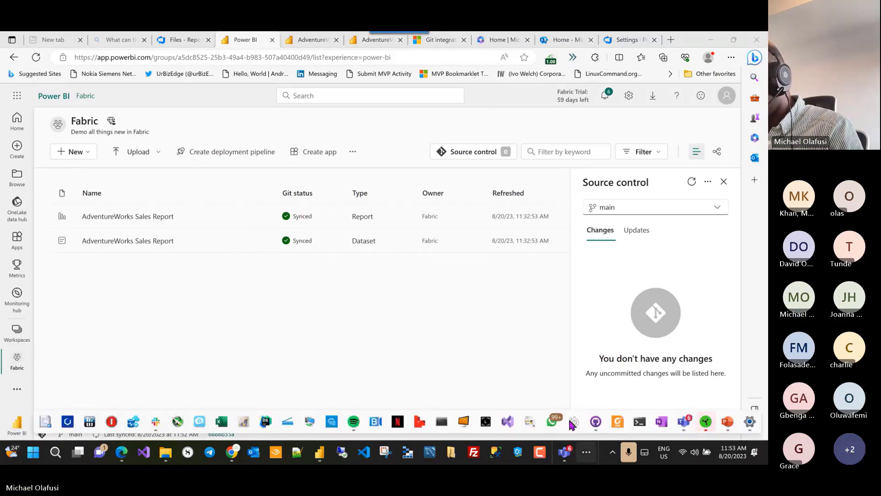
Step: In GitHub Desktop, fetch origin and pull the new commit into the local Demo repository
{"action": "left_click", "coordinate": [596, 422]}
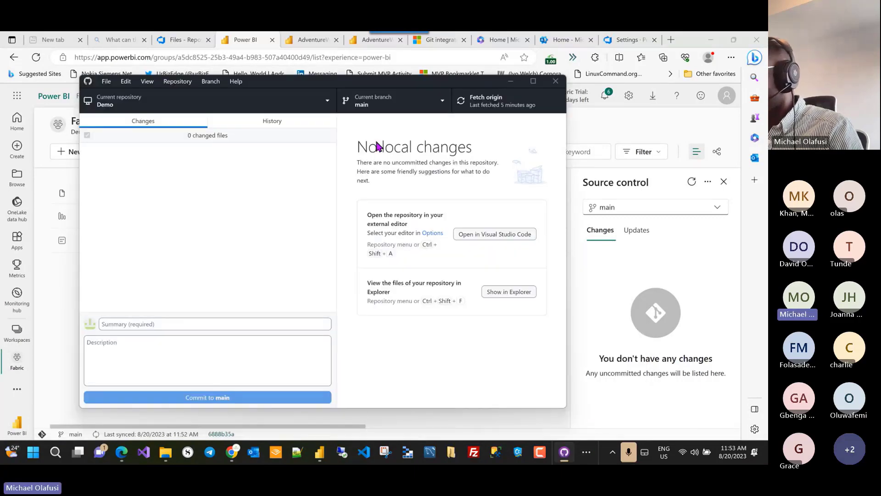
{"action": "left_click", "coordinate": [483, 101]}
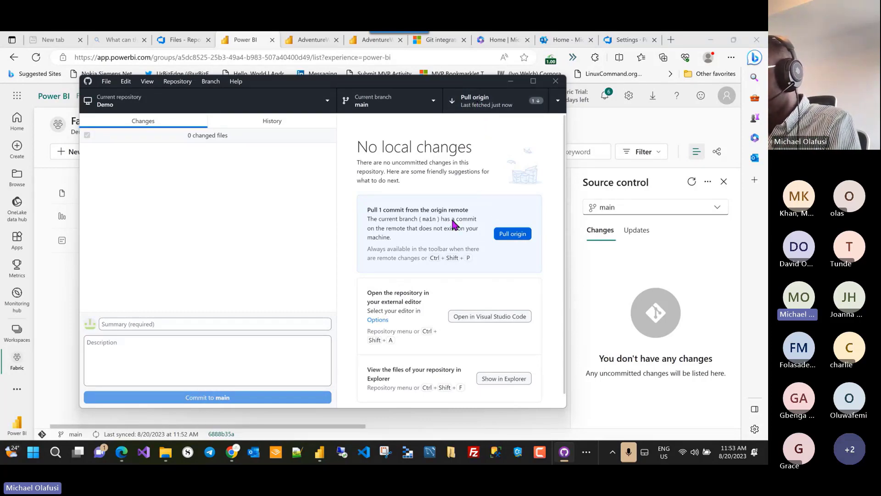
{"action": "left_click", "coordinate": [513, 234]}
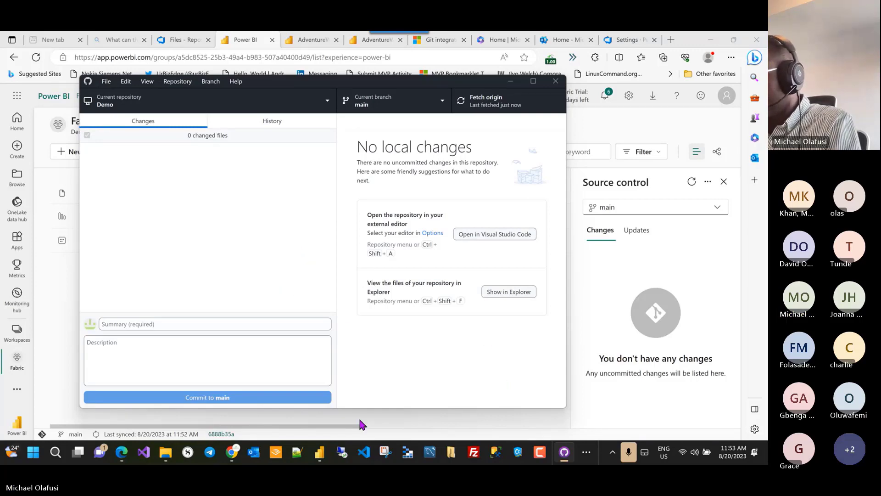
Step: Navigate to the Demo repository and open the AdventureWorks Sales Report.Report folder
{"action": "left_click", "coordinate": [166, 456]}
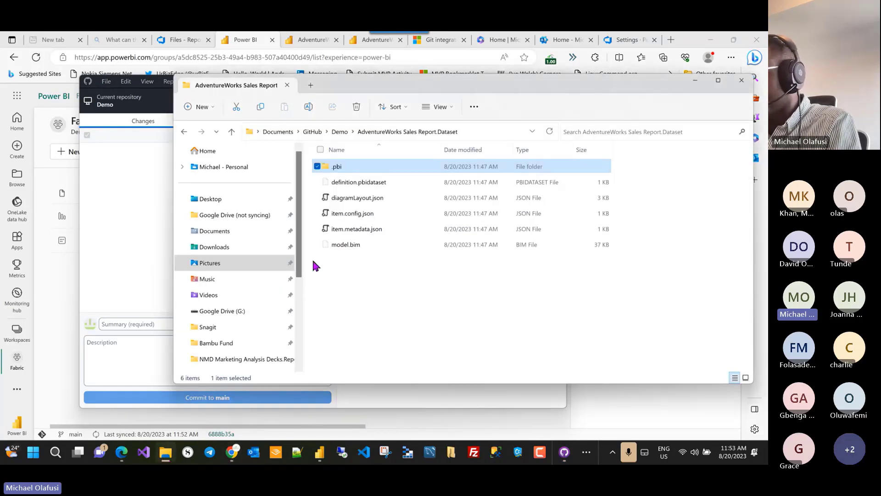
{"action": "left_click", "coordinate": [486, 175]}
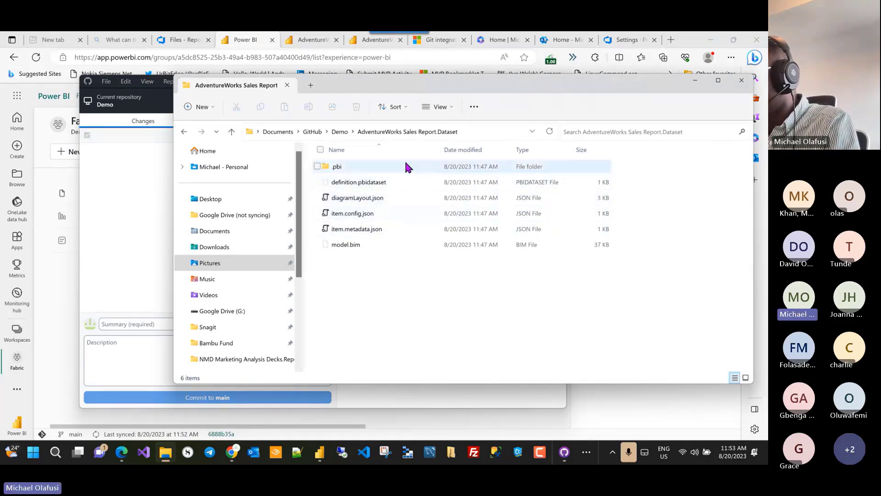
{"action": "left_click", "coordinate": [339, 133]}
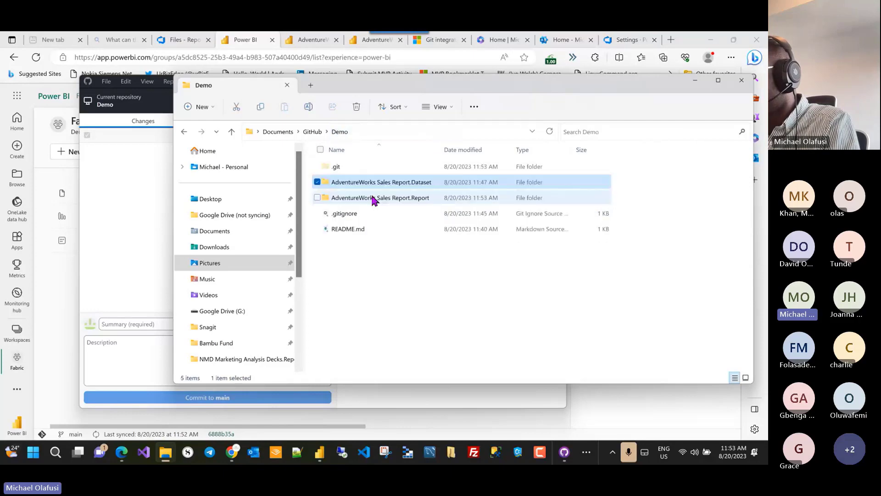
{"action": "double_click", "coordinate": [382, 202]}
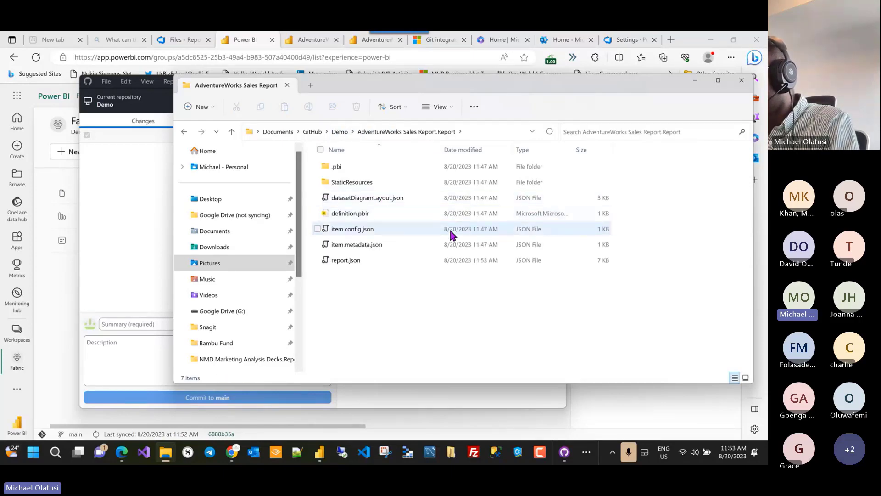
Step: Inspect report.json, item.metadata.json and item.config.json, then launch definition.pbir
{"action": "left_click", "coordinate": [486, 261]}
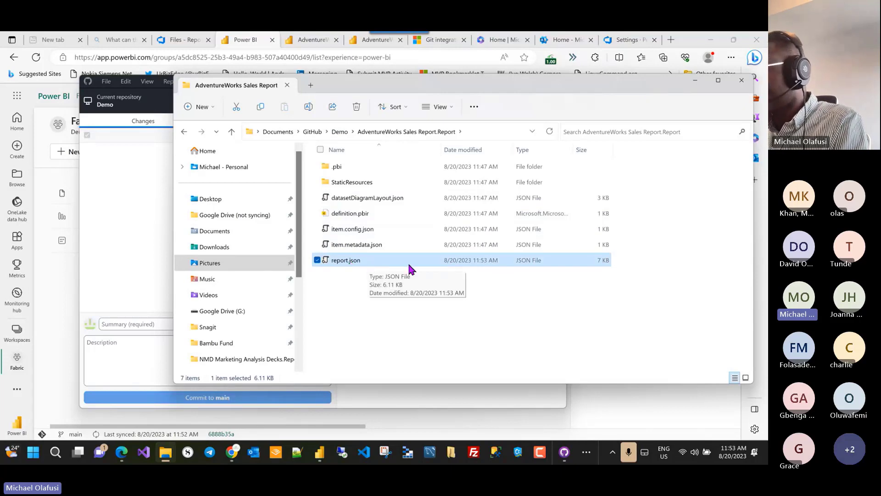
{"action": "left_click", "coordinate": [489, 244]}
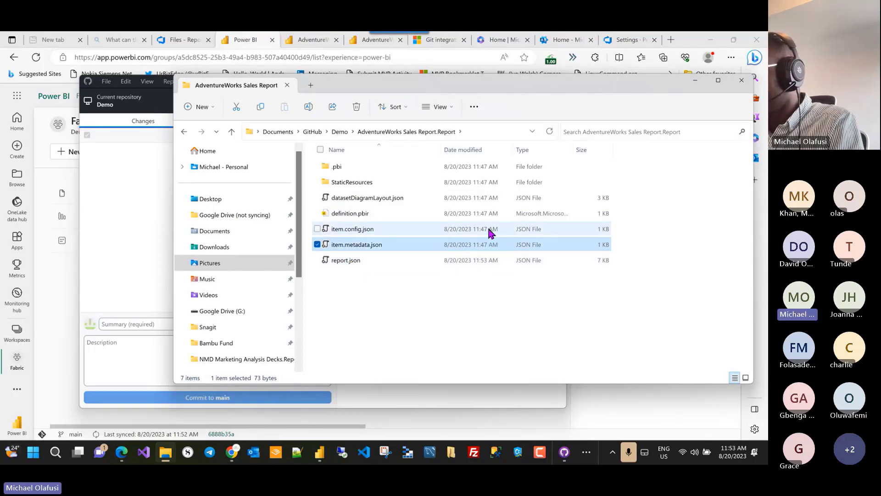
{"action": "left_click", "coordinate": [490, 233]}
{"action": "left_click", "coordinate": [471, 261]}
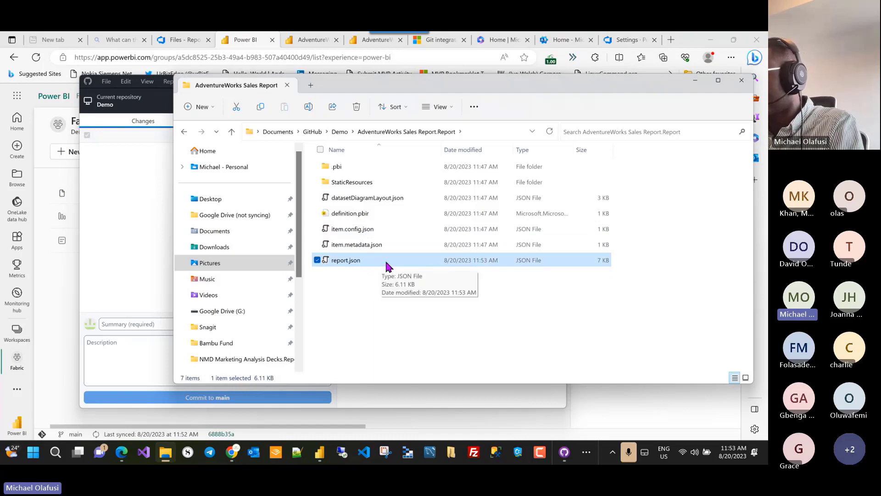
{"action": "left_click", "coordinate": [383, 213]}
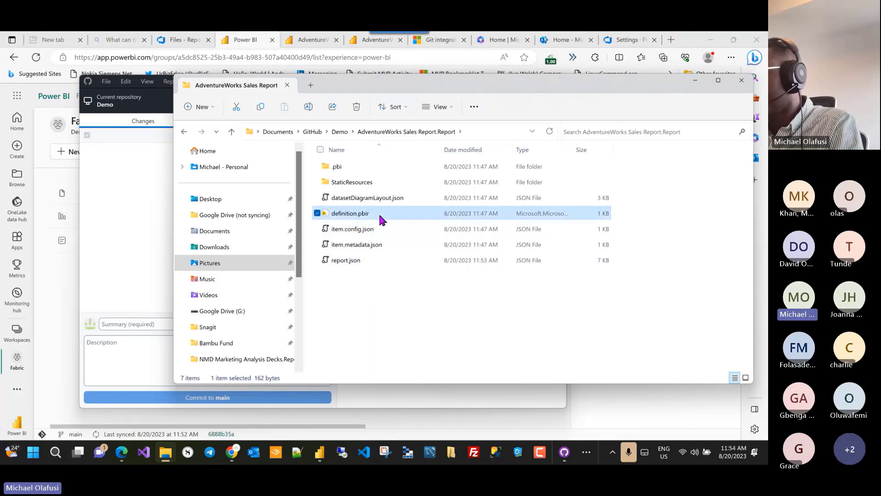
{"action": "double_click", "coordinate": [402, 215]}
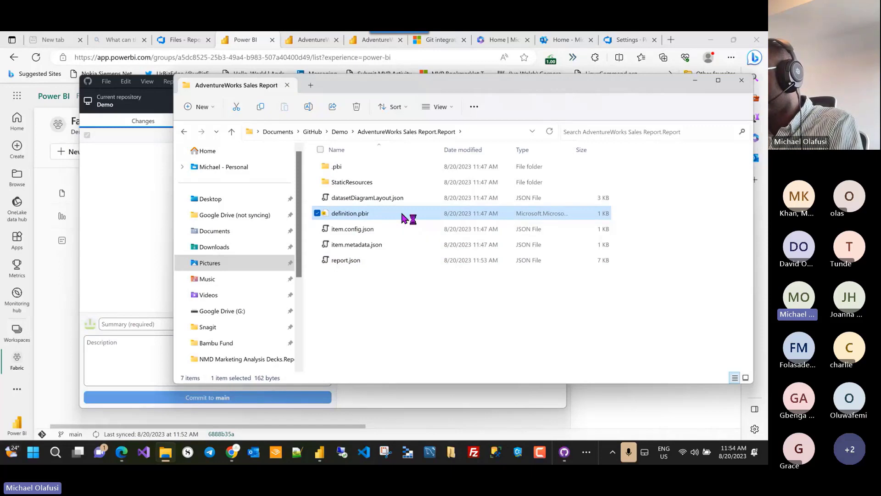
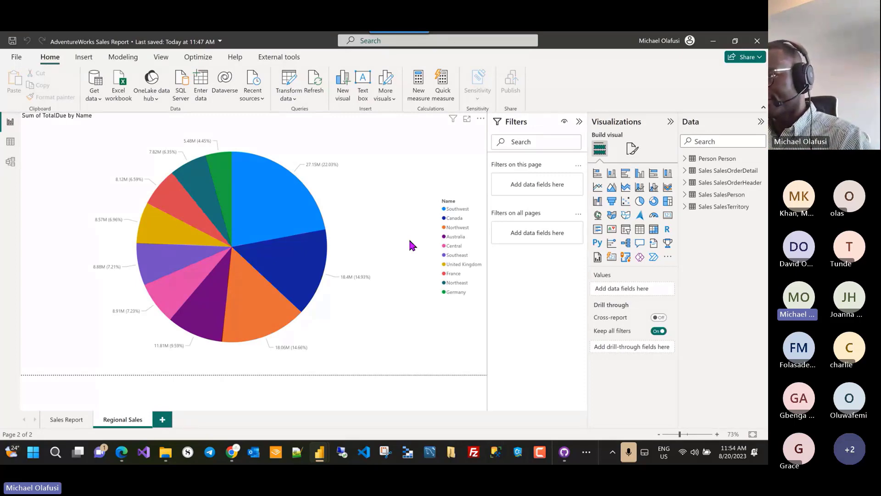
Step: Review the Sales Report bar chart page and the Regional Sales pie chart page
{"action": "left_click", "coordinate": [54, 423]}
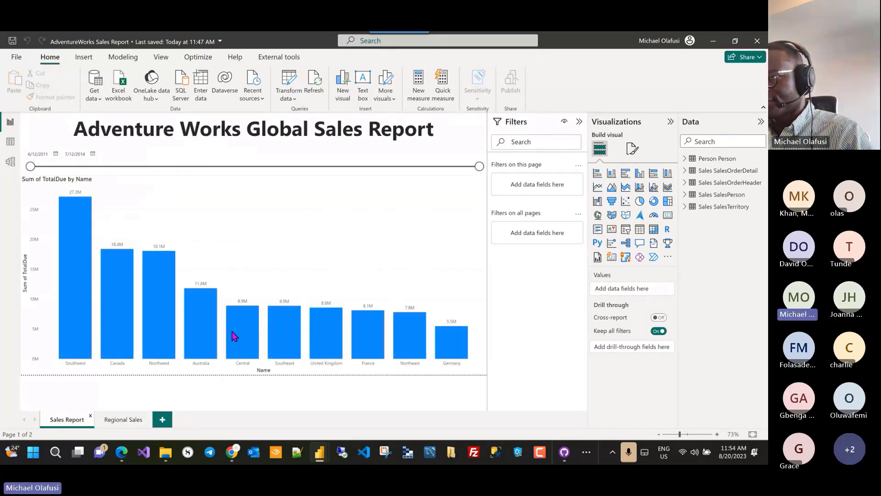
{"action": "left_click", "coordinate": [120, 420]}
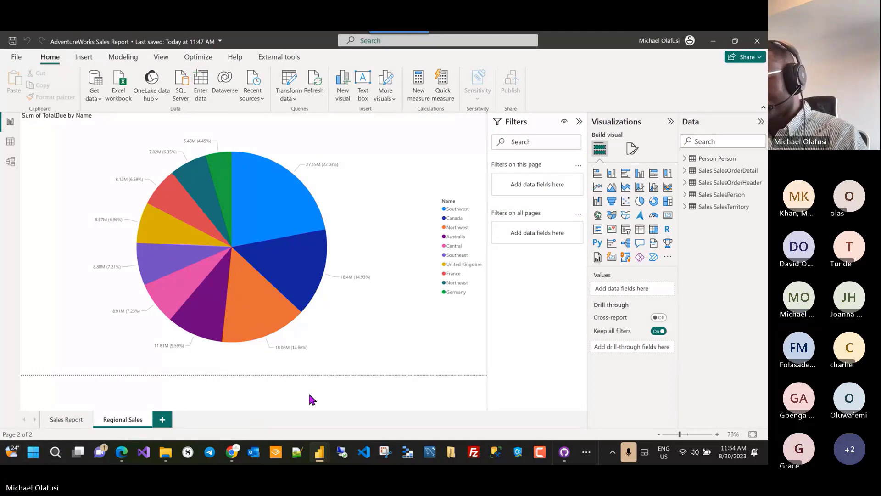
{"action": "key", "text": "alt+Tab"}
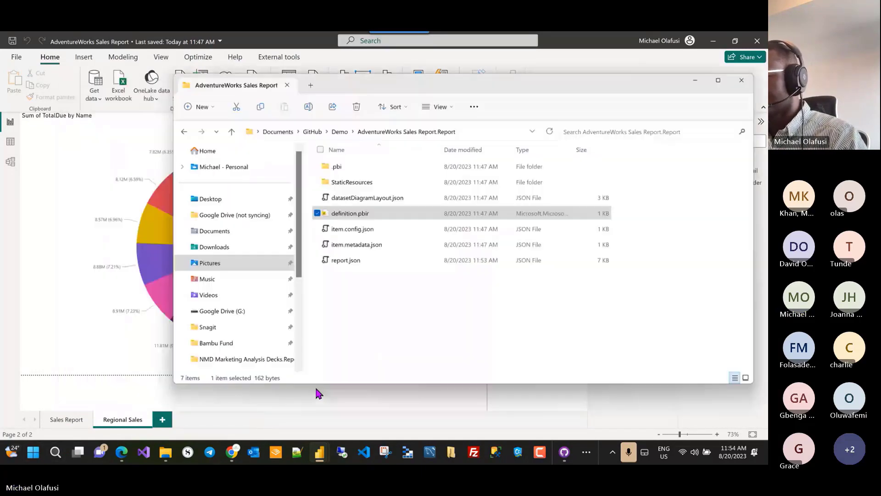
Step: View the project folder's report.json in Notepad++, close it, and bring the Power BI report back
{"action": "left_click", "coordinate": [351, 213]}
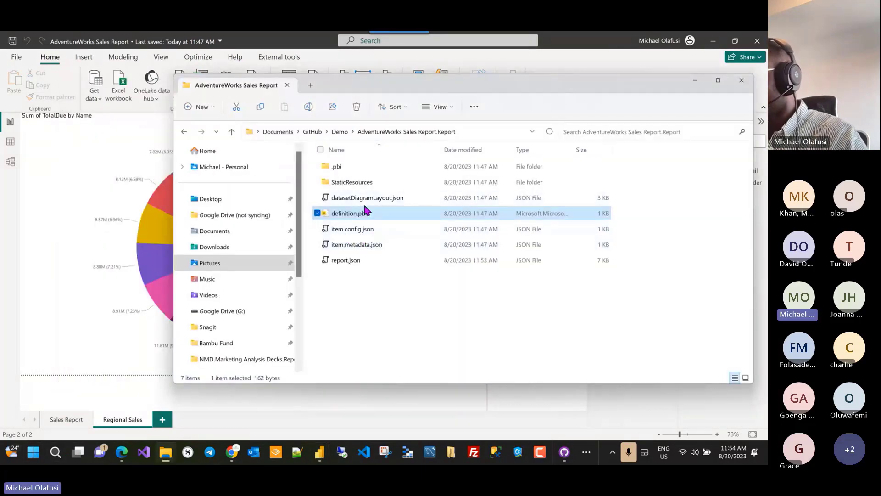
{"action": "right_click", "coordinate": [347, 262]}
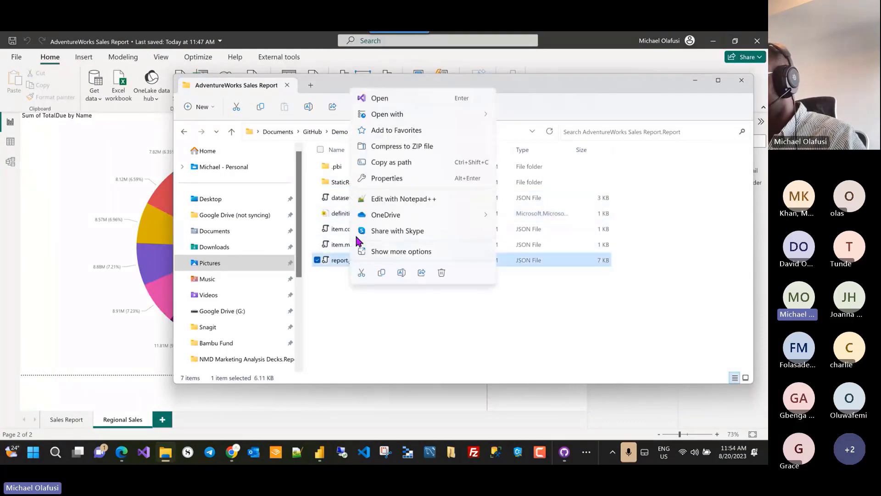
{"action": "left_click", "coordinate": [416, 199]}
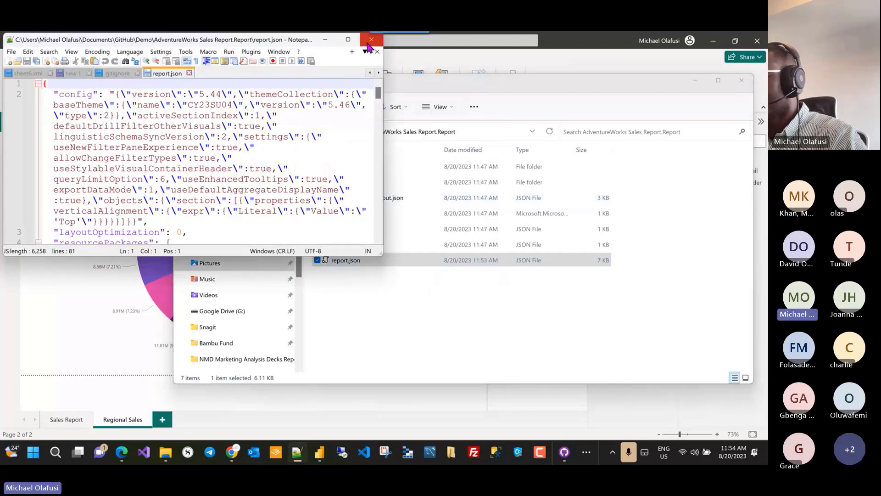
{"action": "left_click", "coordinate": [189, 73]}
{"action": "left_click", "coordinate": [400, 301]}
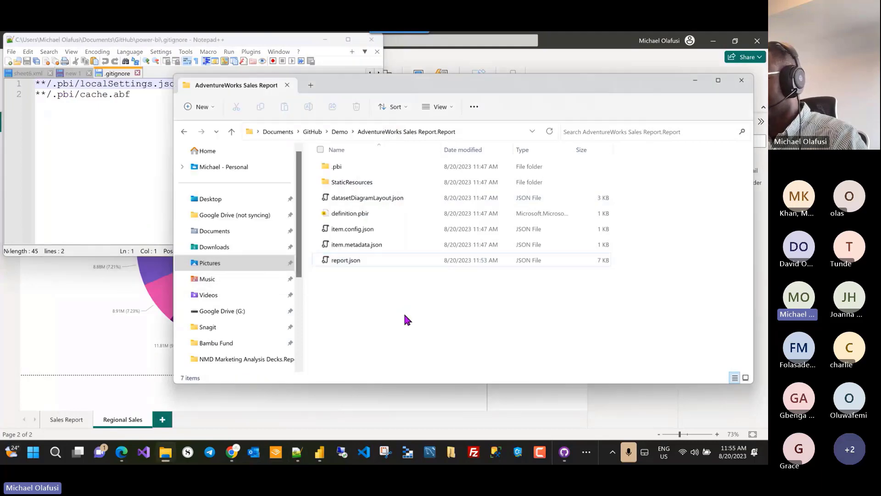
{"action": "left_click", "coordinate": [18, 340]}
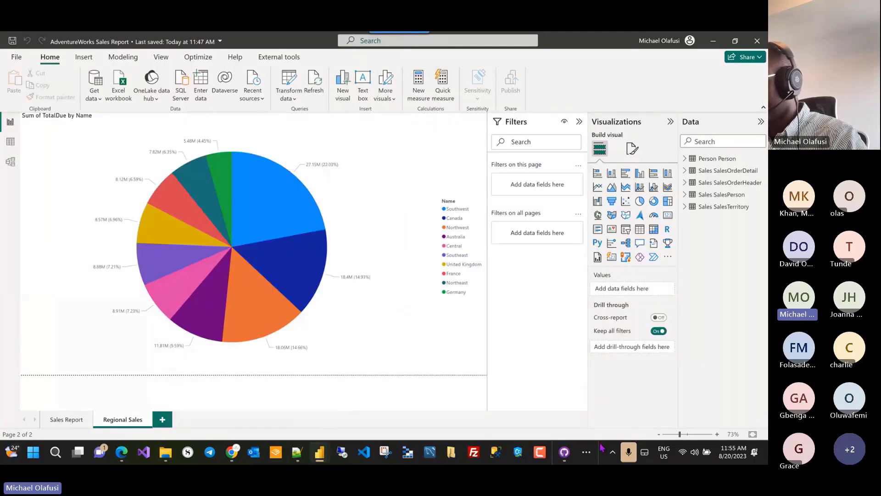
Step: Bring Visual Studio Code forward, maximize it, and collapse the power-bi folder in Explorer
{"action": "left_click", "coordinate": [586, 453]}
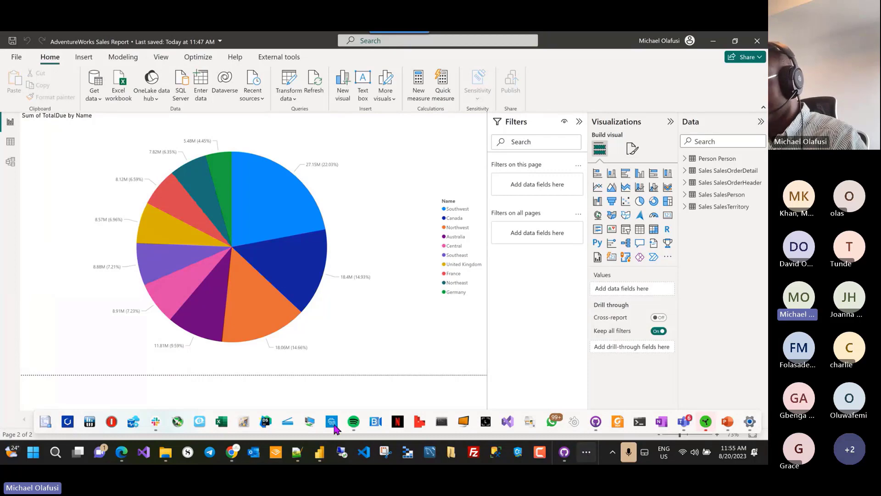
{"action": "left_click", "coordinate": [9, 387]}
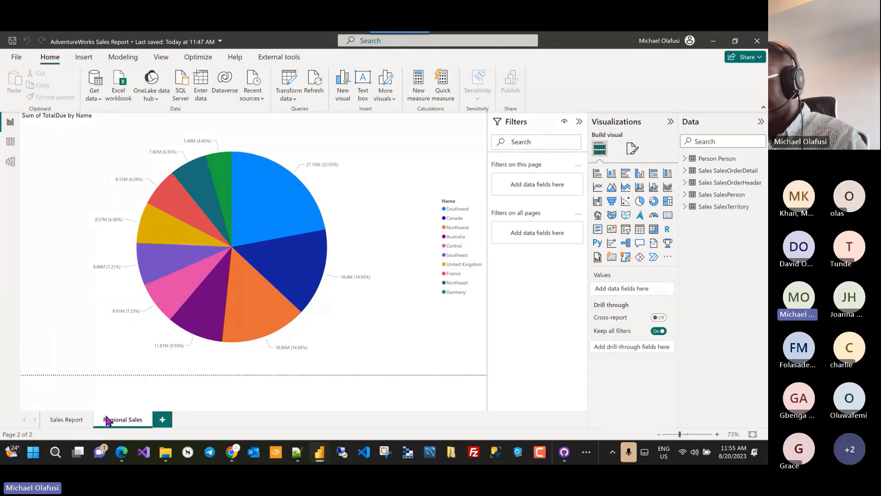
{"action": "left_click", "coordinate": [363, 456]}
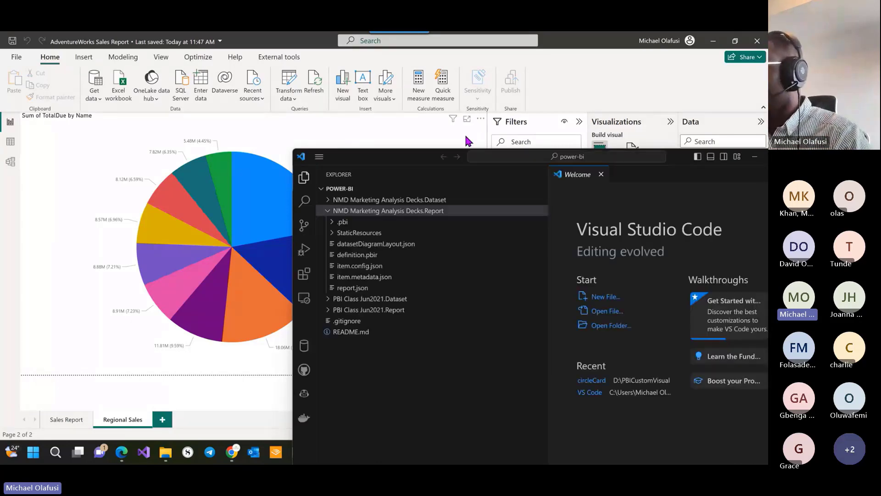
{"action": "left_click_drag", "start_coordinate": [403, 162], "coordinate": [252, 67]}
{"action": "left_click", "coordinate": [625, 62]}
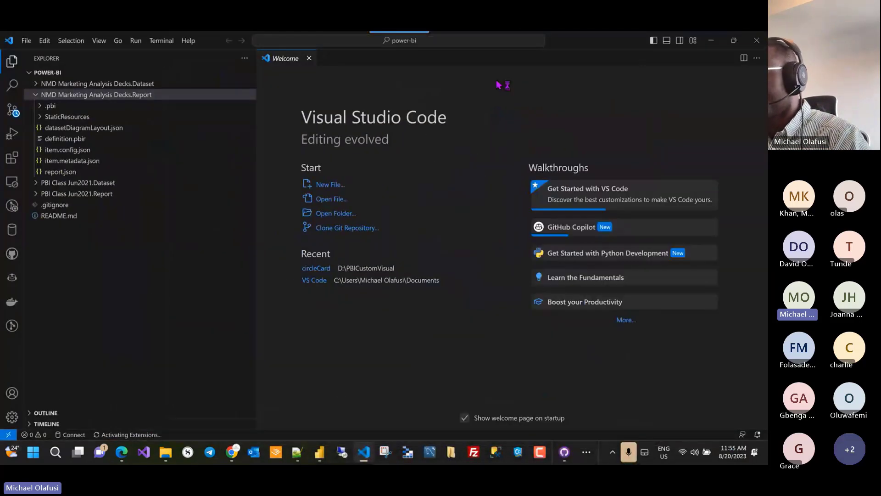
{"action": "left_click", "coordinate": [42, 73]}
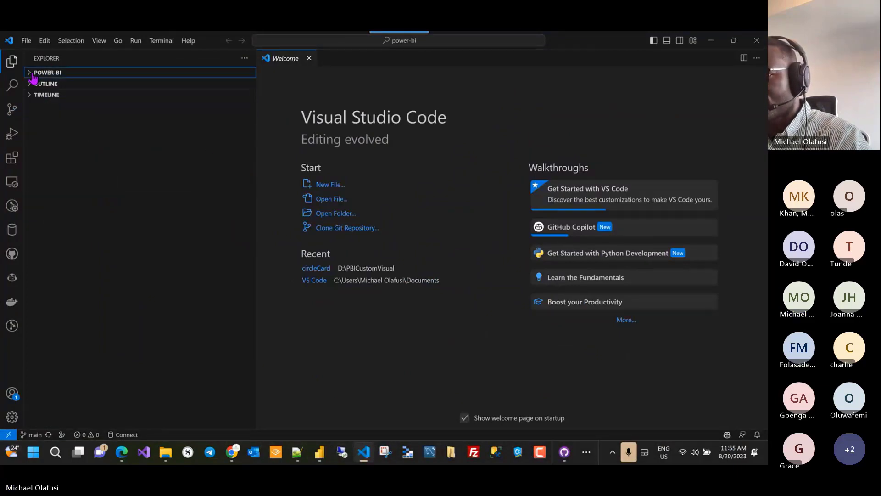
Step: Open the Demo repository folder as the Visual Studio Code workspace
{"action": "left_click", "coordinate": [28, 41]}
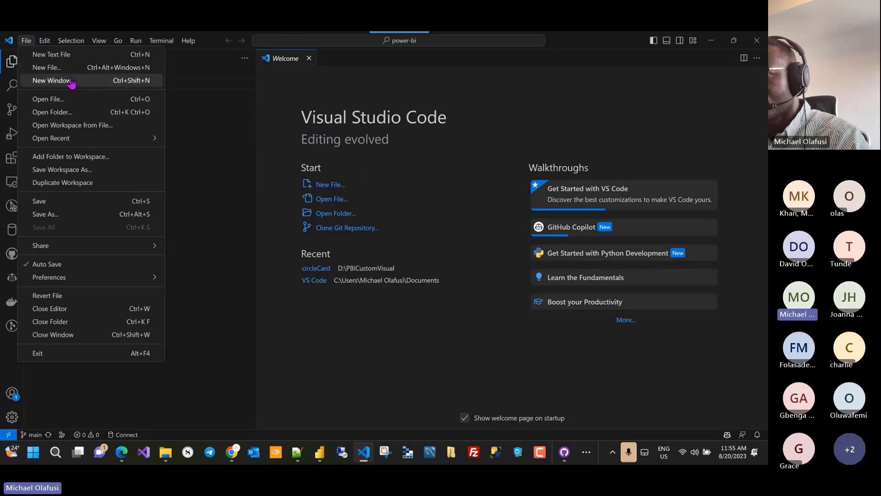
{"action": "left_click", "coordinate": [68, 116]}
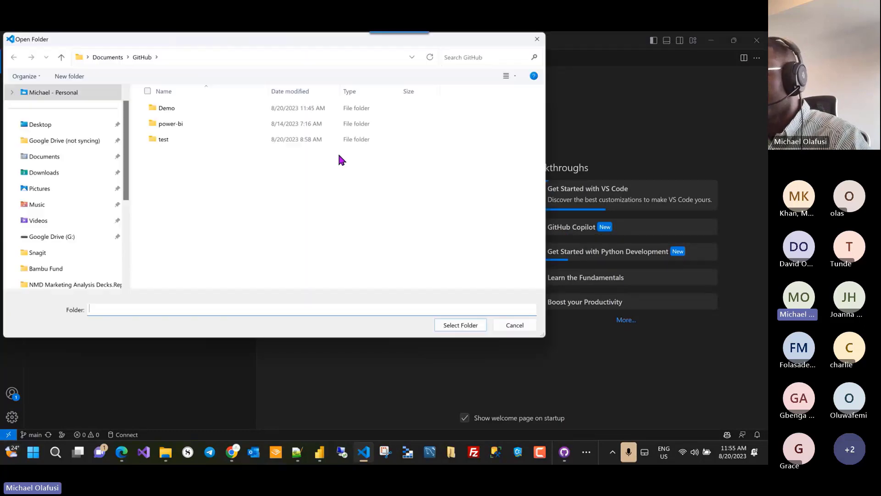
{"action": "left_click", "coordinate": [177, 109]}
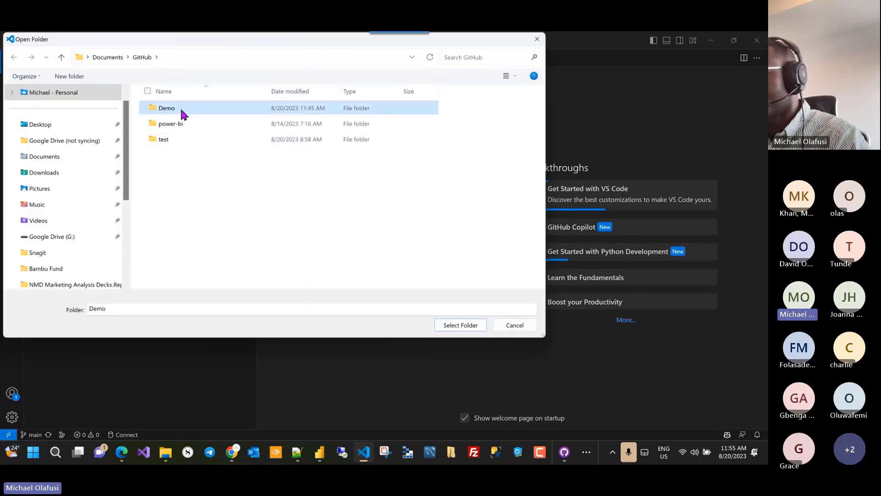
{"action": "left_click", "coordinate": [460, 326]}
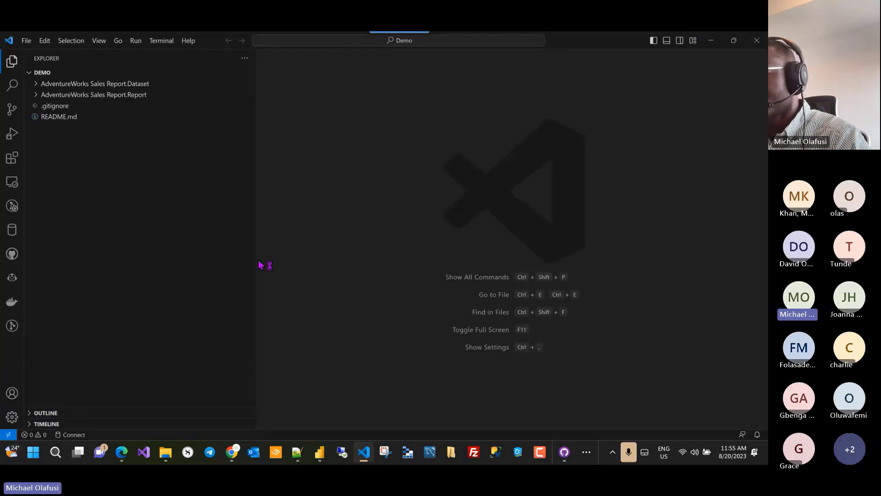
Step: Expand the Dataset and Report folders and review model.bim and item.config.json
{"action": "left_click", "coordinate": [39, 86]}
{"action": "left_click", "coordinate": [40, 160]}
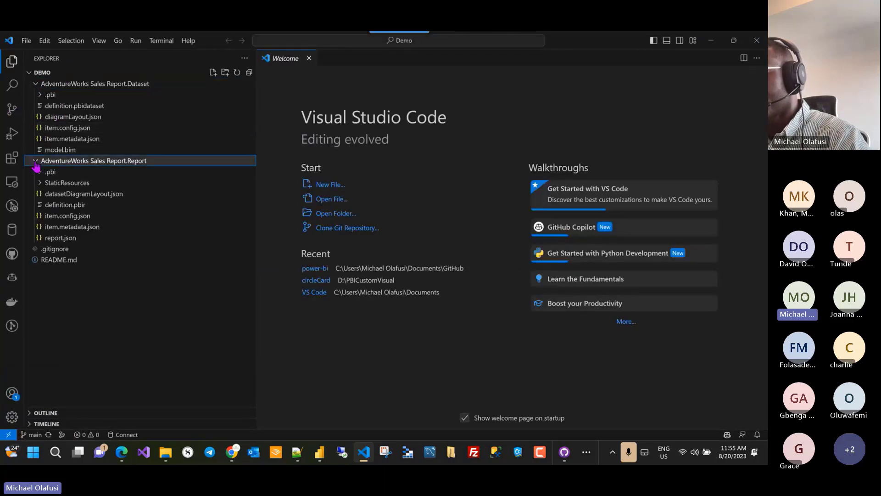
{"action": "left_click", "coordinate": [60, 150]}
{"action": "scroll", "coordinate": [410, 210], "scroll_direction": "down", "scroll_amount": 20}
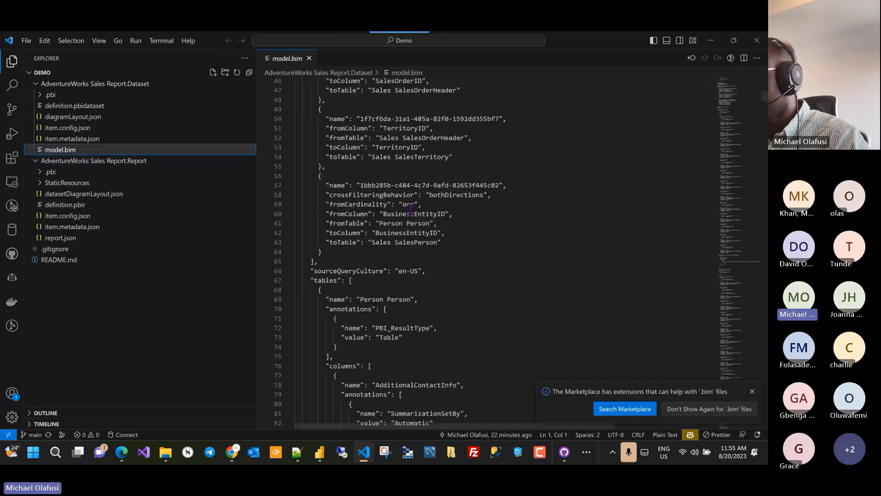
{"action": "scroll", "coordinate": [411, 210], "scroll_direction": "down", "scroll_amount": 11}
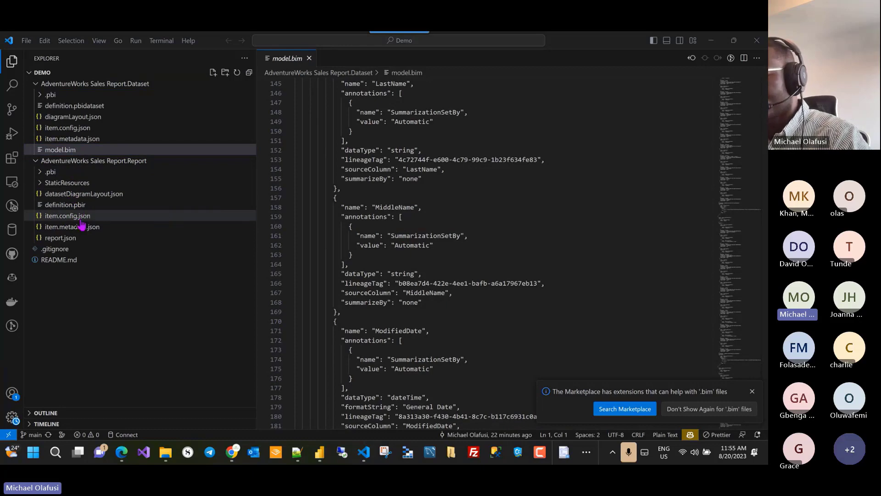
{"action": "left_click", "coordinate": [58, 219]}
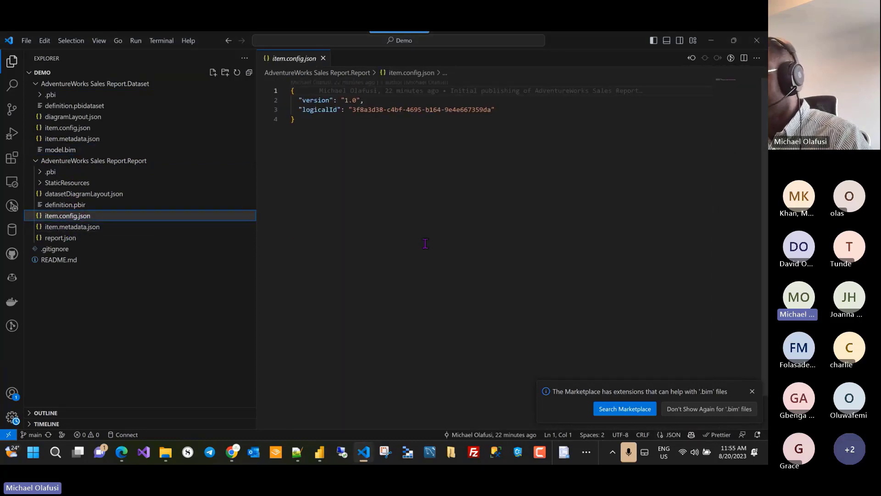
{"action": "key", "text": "alt+Tab"}
Step: Confirm both AdventureWorks items show Synced in the Power BI workspace, then bring Chrome forward
{"action": "key", "text": "Tab"}
{"action": "key", "text": "Tab"}
{"action": "key", "text": "Tab"}
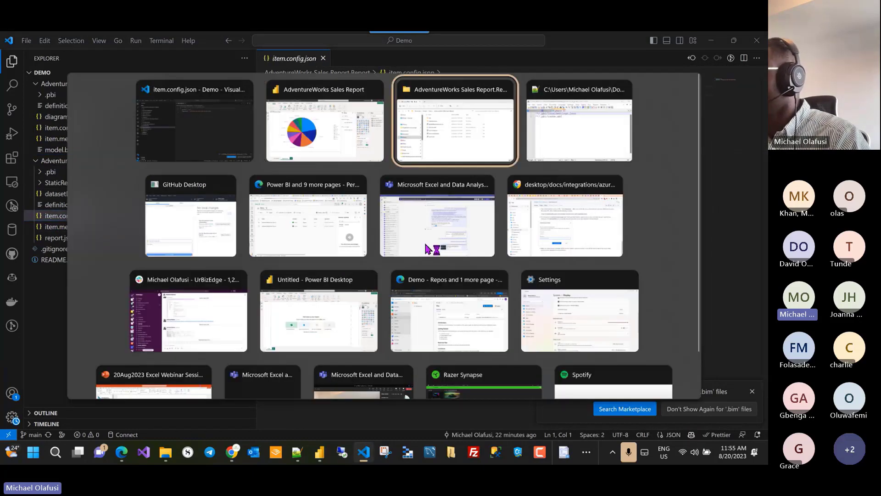
{"action": "key", "text": "Tab"}
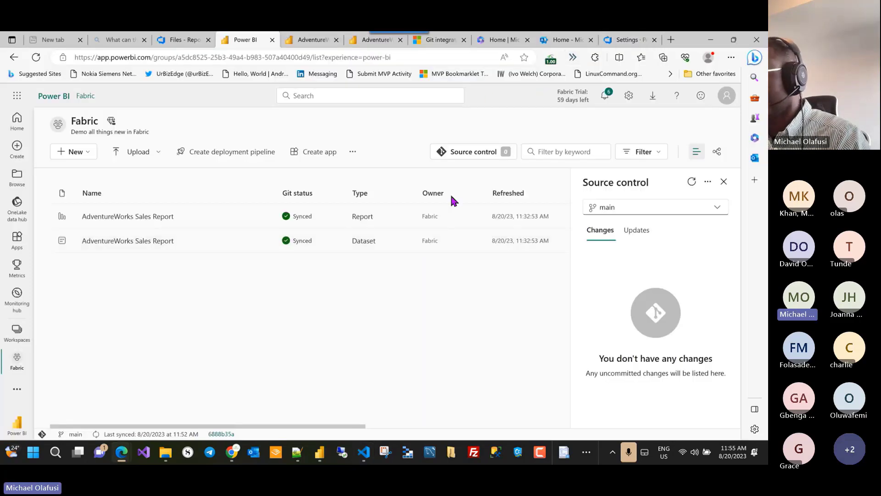
{"action": "mouse_move", "coordinate": [121, 460]}
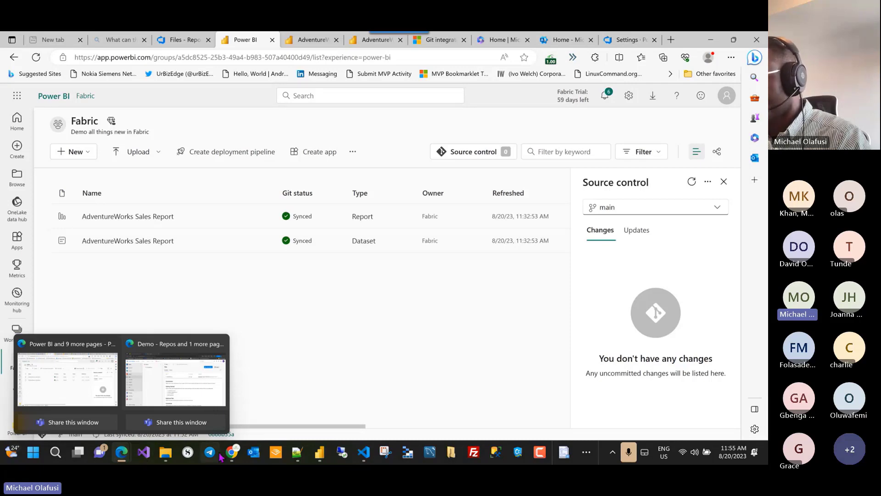
{"action": "mouse_move", "coordinate": [231, 455]}
{"action": "left_click", "coordinate": [238, 396]}
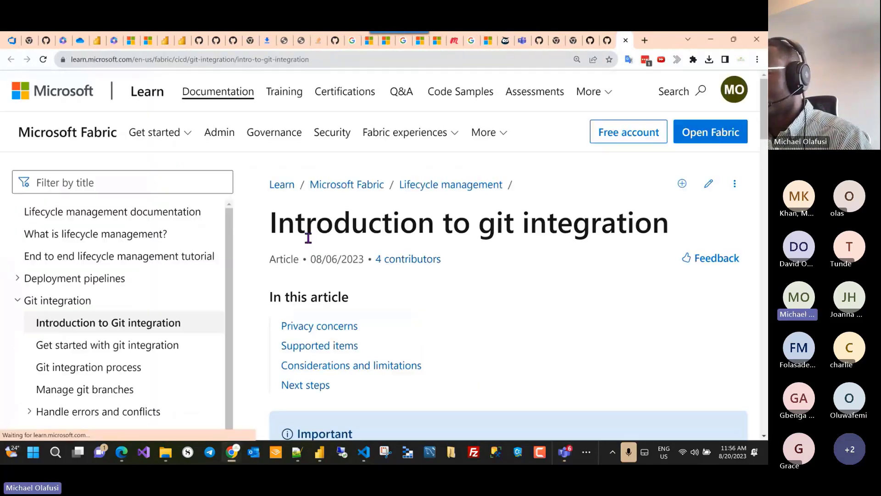
Step: Scroll through the Introduction to git integration article, adjusting the page zoom
{"action": "scroll", "coordinate": [287, 281], "scroll_direction": "down", "scroll_amount": 3}
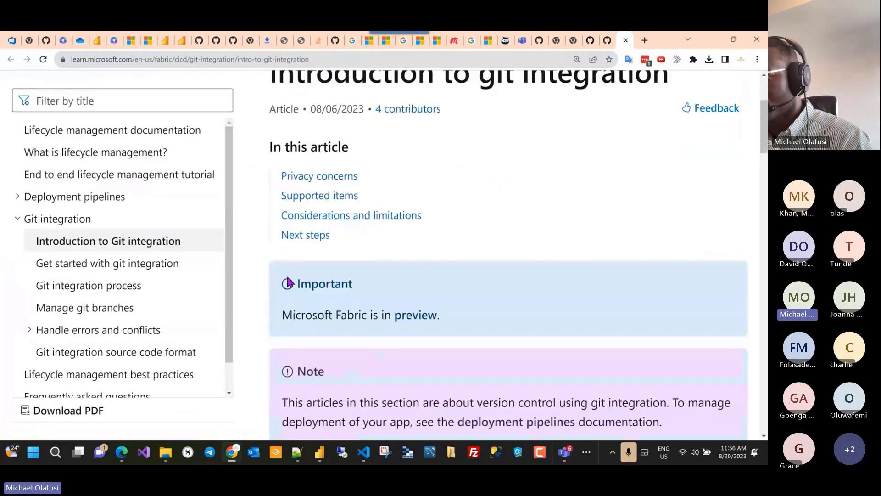
{"action": "key", "text": "ctrl+minus"}
{"action": "key", "text": "ctrl+minus"}
{"action": "key", "text": "ctrl+minus"}
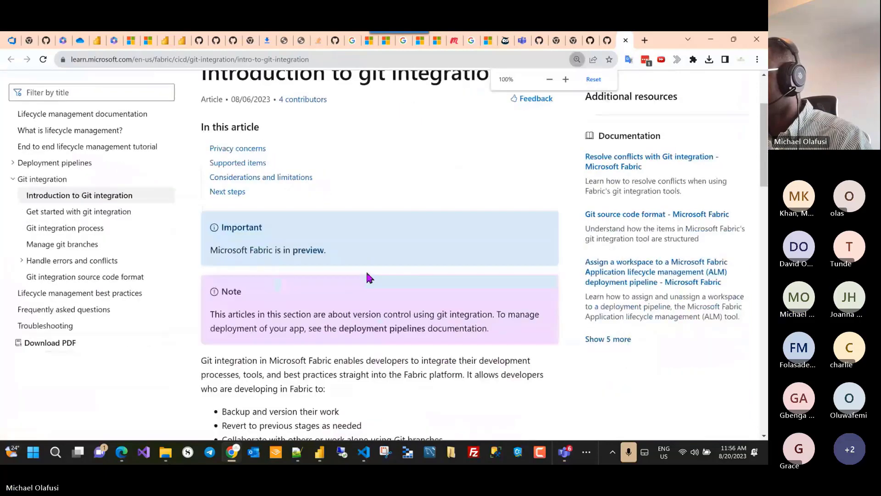
{"action": "scroll", "coordinate": [436, 292], "scroll_direction": "down", "scroll_amount": 6}
{"action": "scroll", "coordinate": [436, 291], "scroll_direction": "down", "scroll_amount": 6}
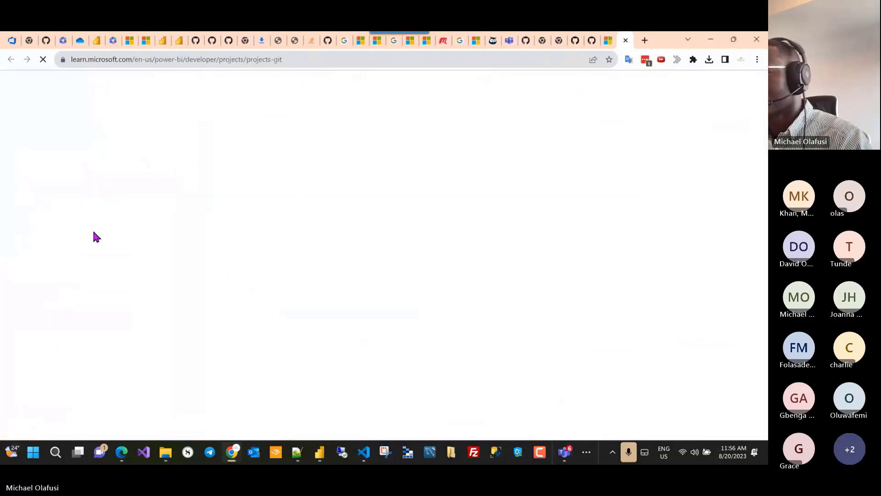
Step: Open the Project dataset folder article and highlight the notes on files Git ignores, like cache.abf
{"action": "left_click", "coordinate": [59, 211]}
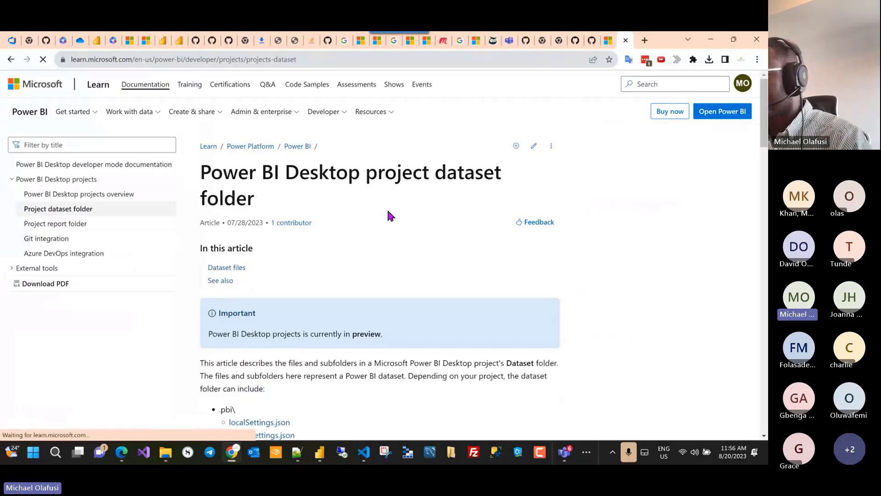
{"action": "scroll", "coordinate": [440, 225], "scroll_direction": "down", "scroll_amount": 2}
{"action": "scroll", "coordinate": [427, 223], "scroll_direction": "down", "scroll_amount": 4}
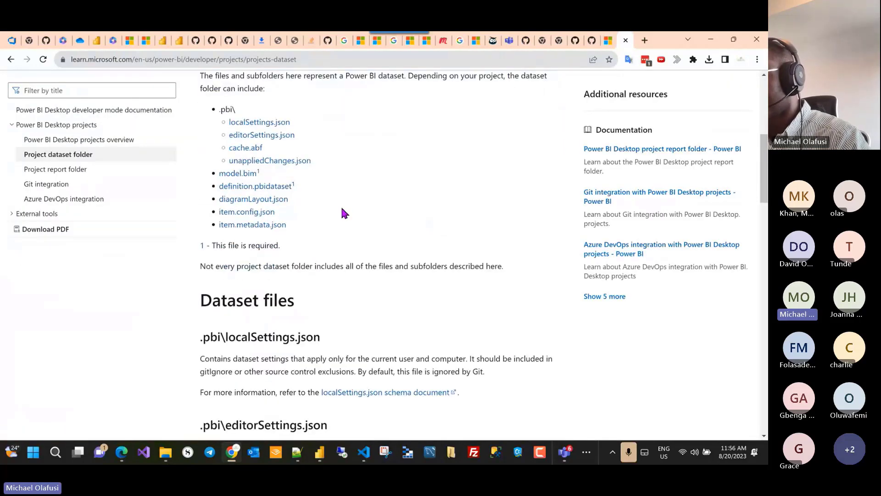
{"action": "scroll", "coordinate": [341, 209], "scroll_direction": "down", "scroll_amount": 2}
{"action": "left_click_drag", "start_coordinate": [321, 237], "coordinate": [216, 236]}
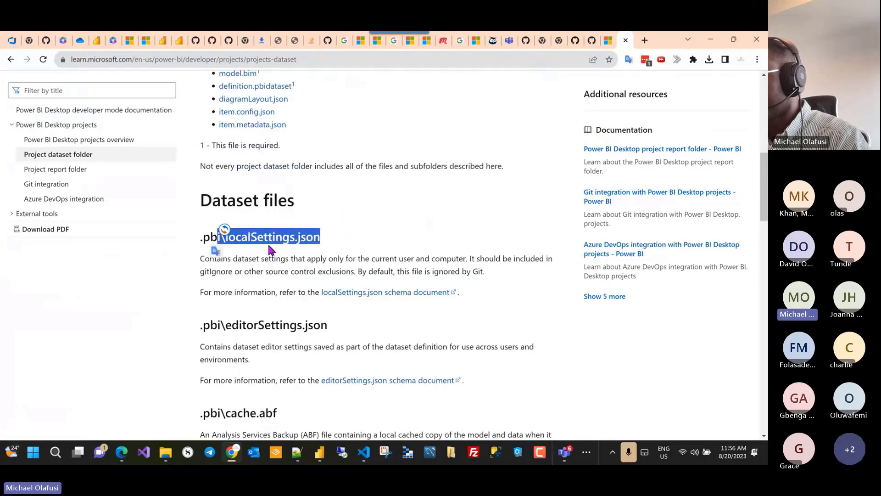
{"action": "scroll", "coordinate": [271, 250], "scroll_direction": "down", "scroll_amount": 1}
{"action": "left_click_drag", "start_coordinate": [327, 275], "coordinate": [240, 274]}
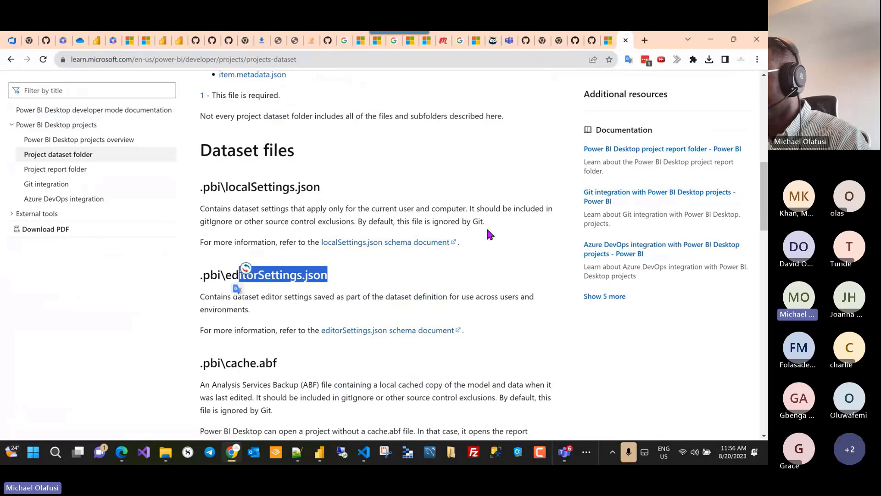
{"action": "left_click", "coordinate": [521, 221]}
{"action": "left_click_drag", "start_coordinate": [484, 221], "coordinate": [359, 222]}
{"action": "scroll", "coordinate": [470, 267], "scroll_direction": "down", "scroll_amount": 2}
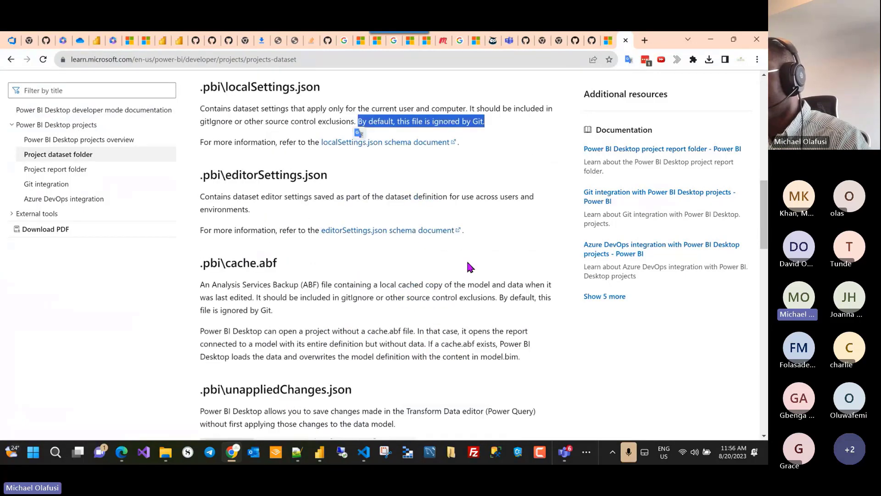
{"action": "left_click_drag", "start_coordinate": [274, 310], "coordinate": [500, 297]}
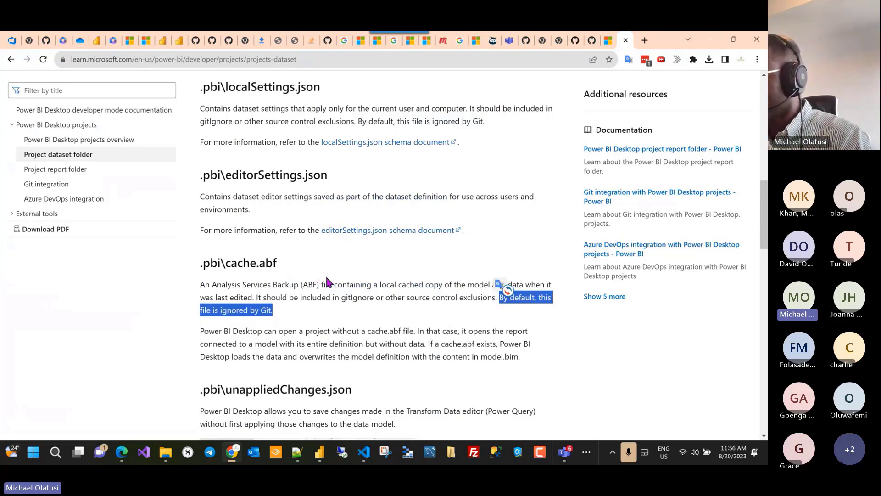
Step: Read further down the dataset folder article, highlighting another passage
{"action": "scroll", "coordinate": [343, 277], "scroll_direction": "down", "scroll_amount": 1}
{"action": "scroll", "coordinate": [343, 277], "scroll_direction": "down", "scroll_amount": 3}
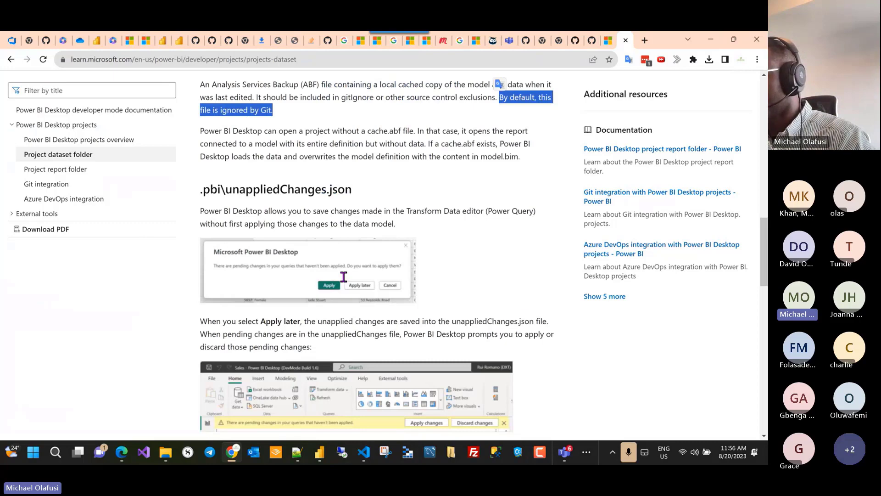
{"action": "scroll", "coordinate": [344, 276], "scroll_direction": "down", "scroll_amount": 7}
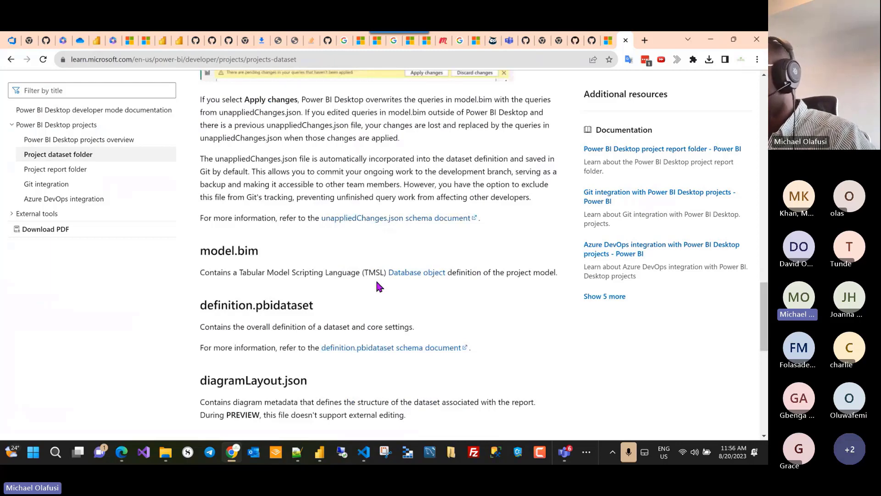
{"action": "scroll", "coordinate": [376, 282], "scroll_direction": "down", "scroll_amount": 2}
{"action": "scroll", "coordinate": [376, 281], "scroll_direction": "down", "scroll_amount": 1}
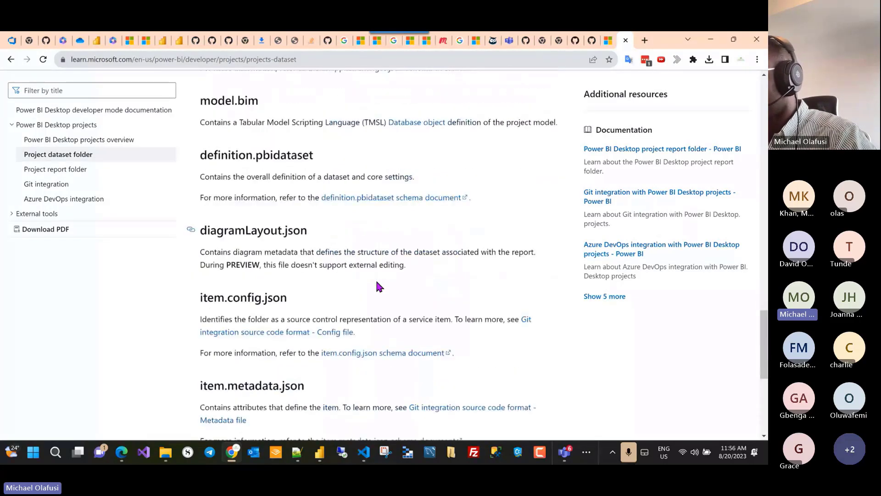
{"action": "left_click_drag", "start_coordinate": [422, 266], "coordinate": [199, 229]}
{"action": "left_click", "coordinate": [421, 267]}
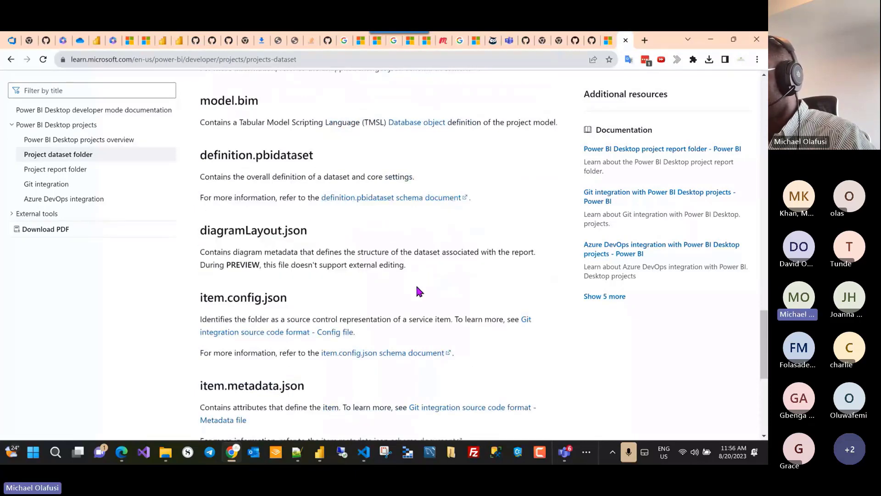
{"action": "scroll", "coordinate": [416, 284], "scroll_direction": "down", "scroll_amount": 1}
{"action": "scroll", "coordinate": [385, 291], "scroll_direction": "down", "scroll_amount": 3}
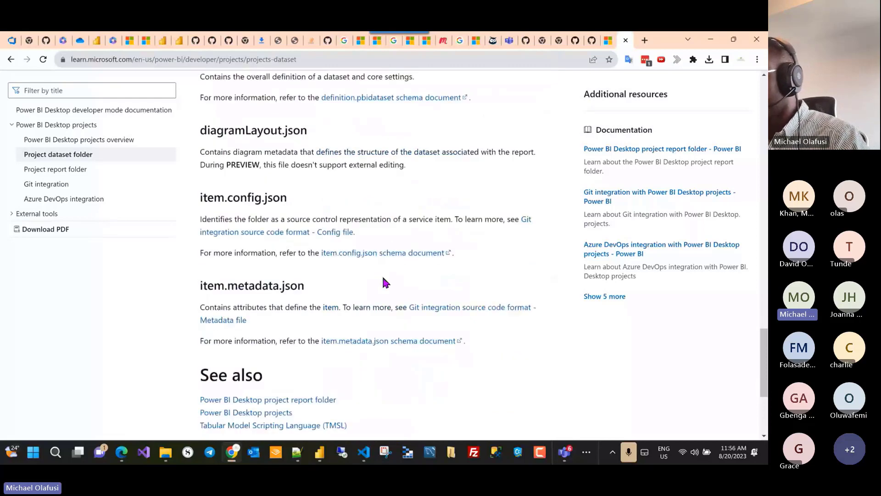
Step: Compare with item.config.json in VS Code, then switch to the Power BI workspace
{"action": "key", "text": "alt+Tab"}
{"action": "key", "text": "alt+Tab"}
{"action": "key", "text": "alt+Tab"}
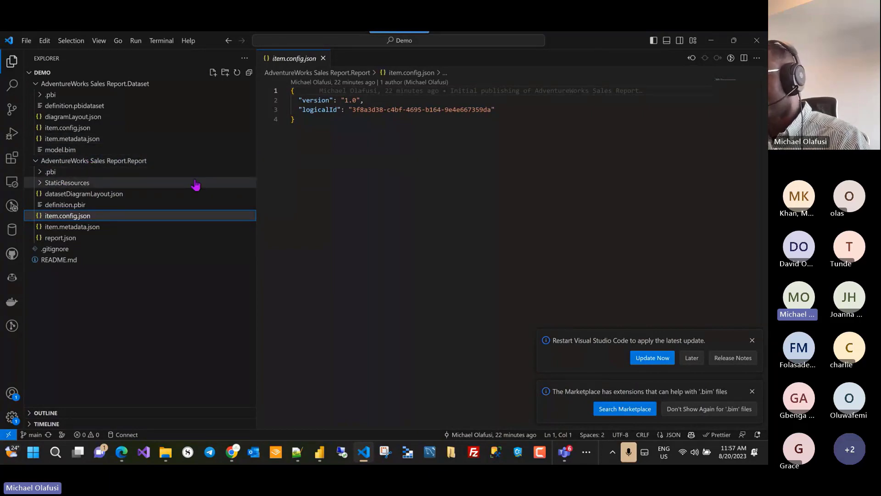
{"action": "key", "text": "alt+Tab"}
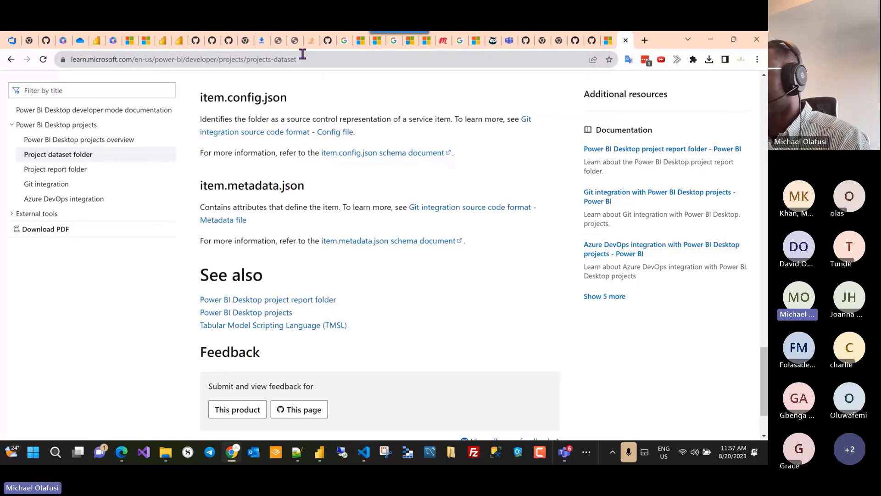
{"action": "key", "text": "alt+Tab"}
{"action": "key", "text": "alt+Tab"}
{"action": "key", "text": "alt+Tab"}
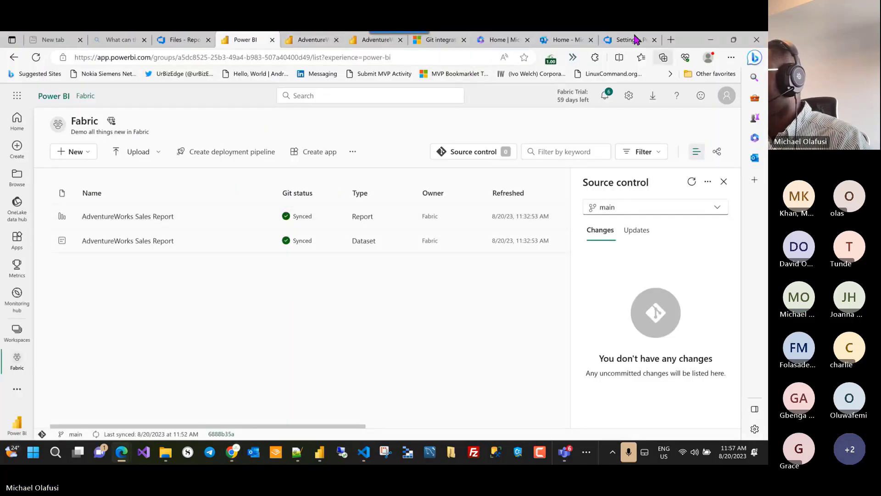
Step: Go from the Azure DevOps settings page to the Fabric project
{"action": "left_click", "coordinate": [617, 42]}
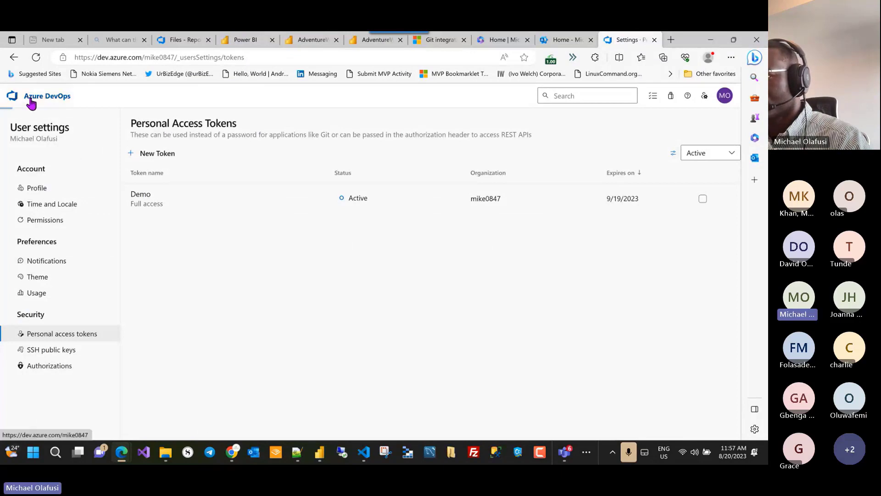
{"action": "left_click", "coordinate": [12, 95]}
{"action": "left_click", "coordinate": [189, 207]}
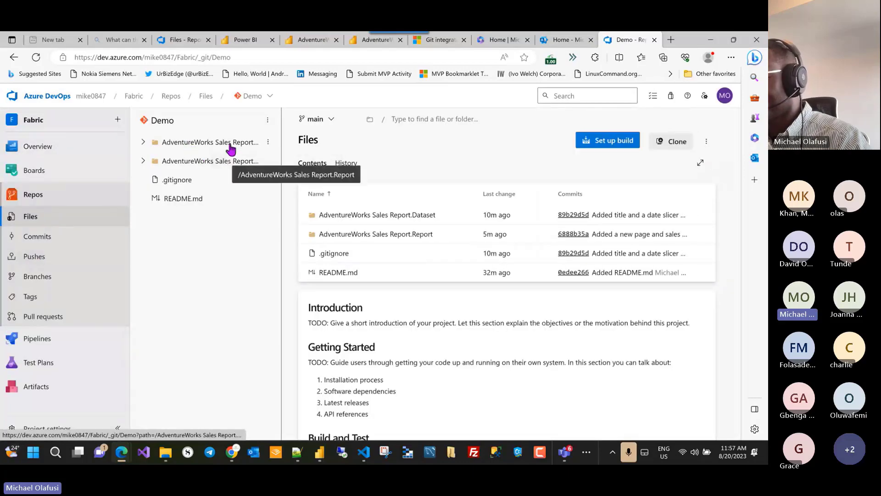
Step: Expand the report folders in the Demo repo and view report.json's page definitions
{"action": "left_click", "coordinate": [230, 145]}
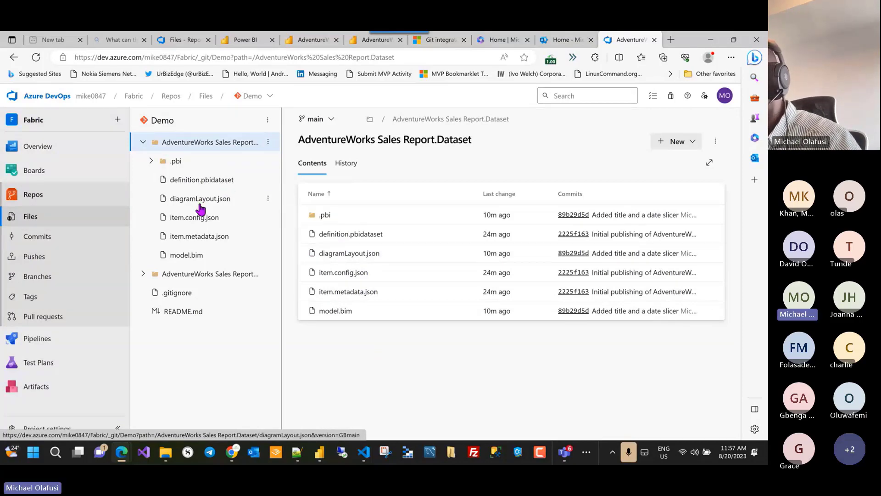
{"action": "left_click", "coordinate": [199, 276]}
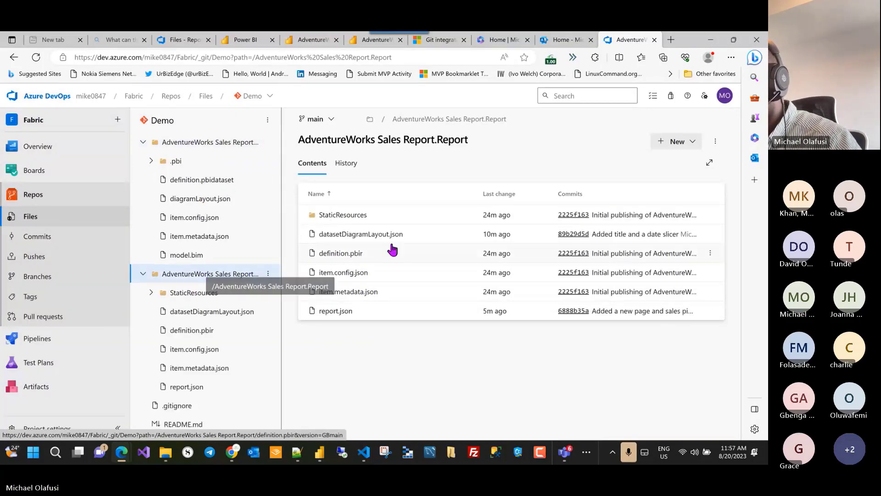
{"action": "left_click", "coordinate": [336, 312]}
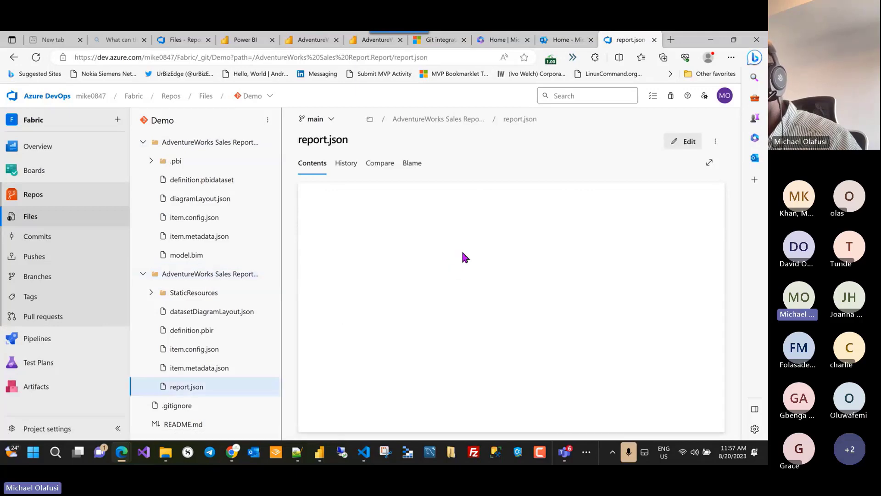
{"action": "scroll", "coordinate": [476, 249], "scroll_direction": "down", "scroll_amount": 8}
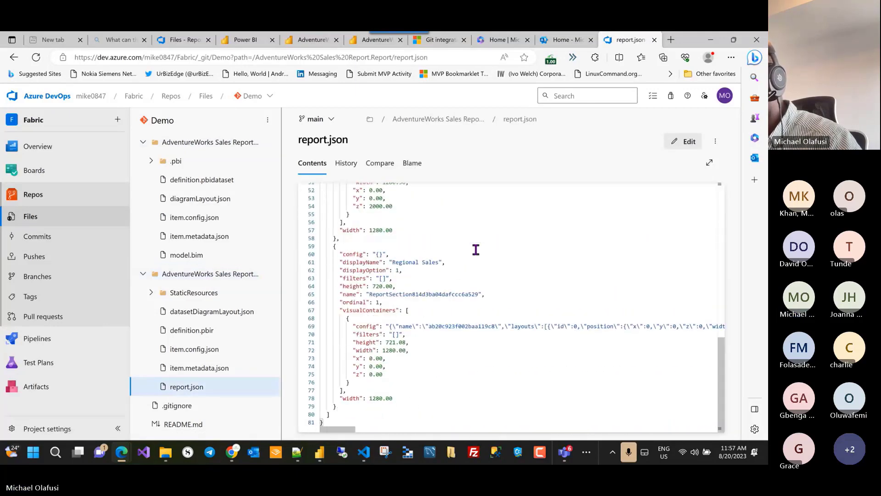
{"action": "scroll", "coordinate": [476, 250], "scroll_direction": "up", "scroll_amount": 7}
{"action": "scroll", "coordinate": [475, 249], "scroll_direction": "up", "scroll_amount": 1}
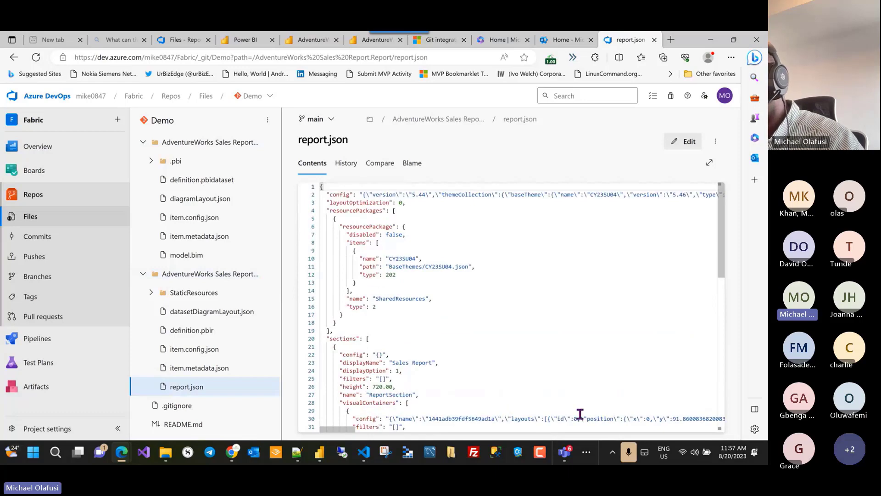
{"action": "key", "text": "alt+Tab"}
{"action": "key", "text": "alt+Tab"}
{"action": "key", "text": "alt+Tab"}
{"action": "key", "text": "alt+Tab"}
{"action": "key", "text": "alt+Tab"}
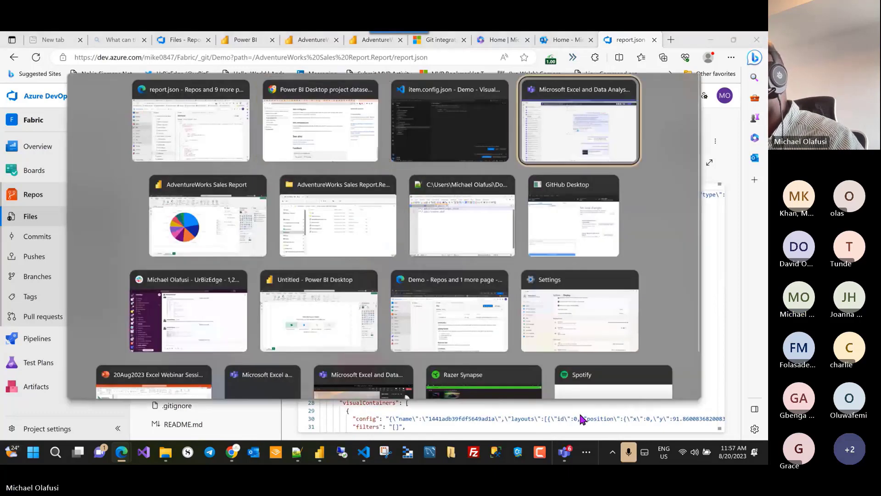
Step: Narrow the Sales Report page's title box so the title is centred
{"action": "key", "text": "alt+shift+Tab"}
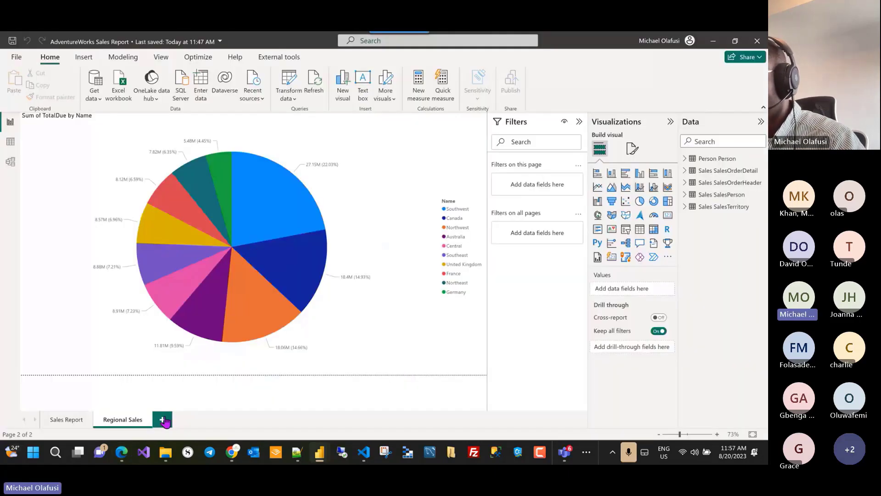
{"action": "left_click", "coordinate": [49, 420]}
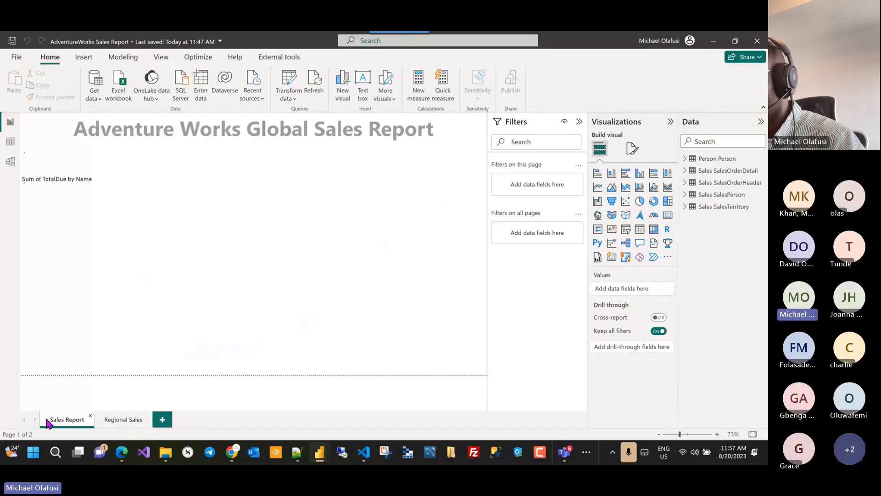
{"action": "left_click", "coordinate": [50, 130]}
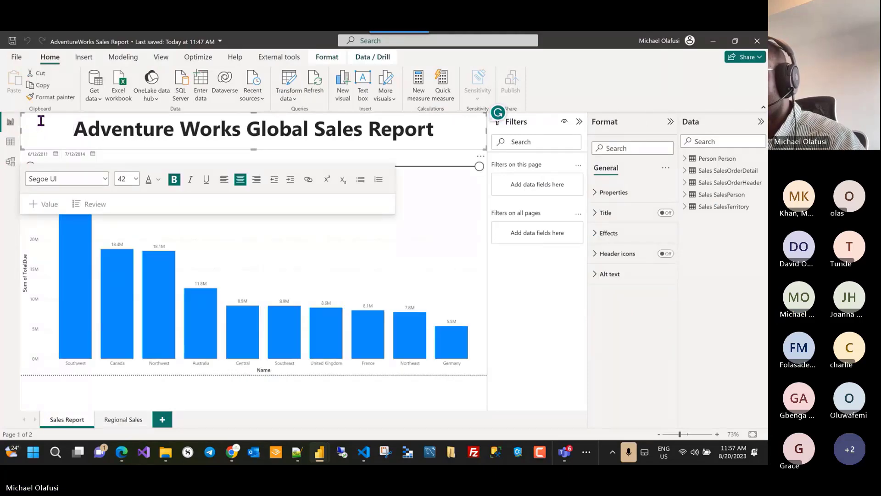
{"action": "left_click_drag", "start_coordinate": [21, 113], "coordinate": [96, 114]}
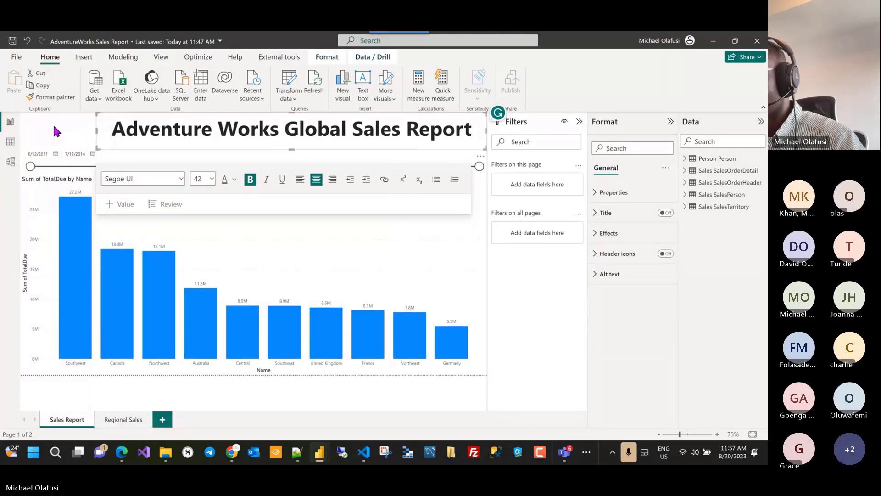
{"action": "left_click", "coordinate": [53, 123]}
Step: Insert MHS Analytics Logo.png and shrink it into the page's top-left corner beside the title
{"action": "left_click", "coordinate": [84, 56]}
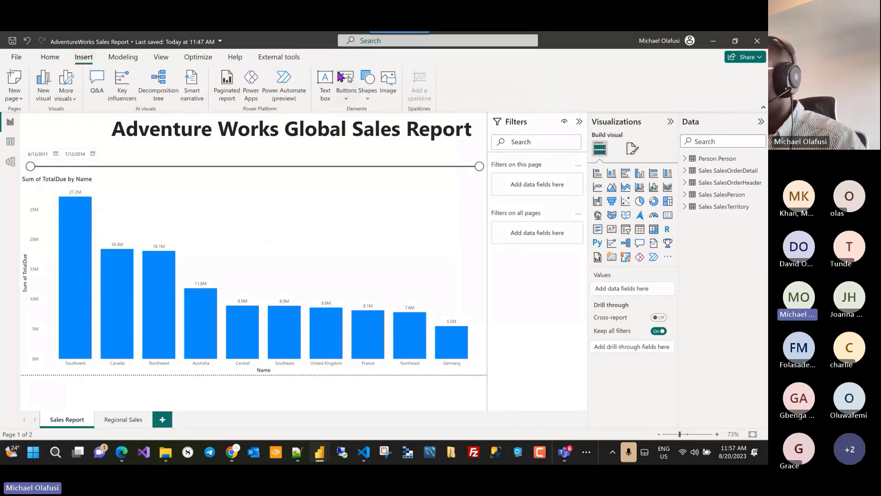
{"action": "left_click", "coordinate": [390, 95]}
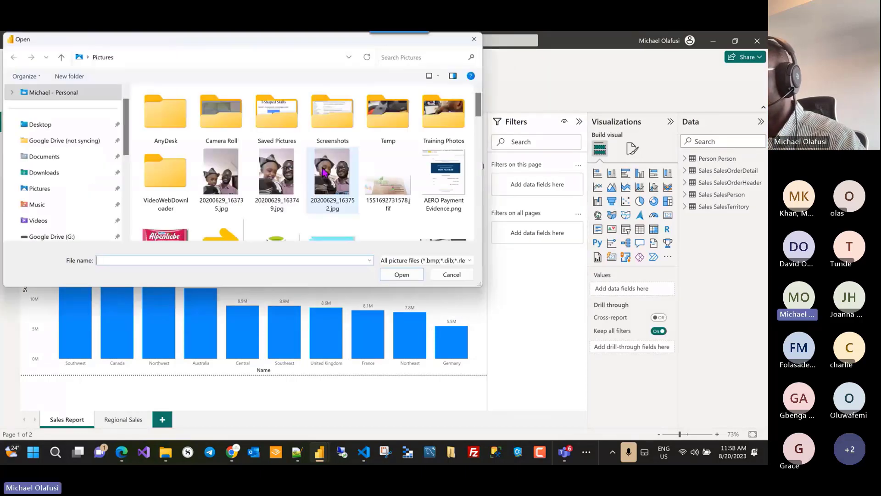
{"action": "scroll", "coordinate": [264, 171], "scroll_direction": "down", "scroll_amount": 8}
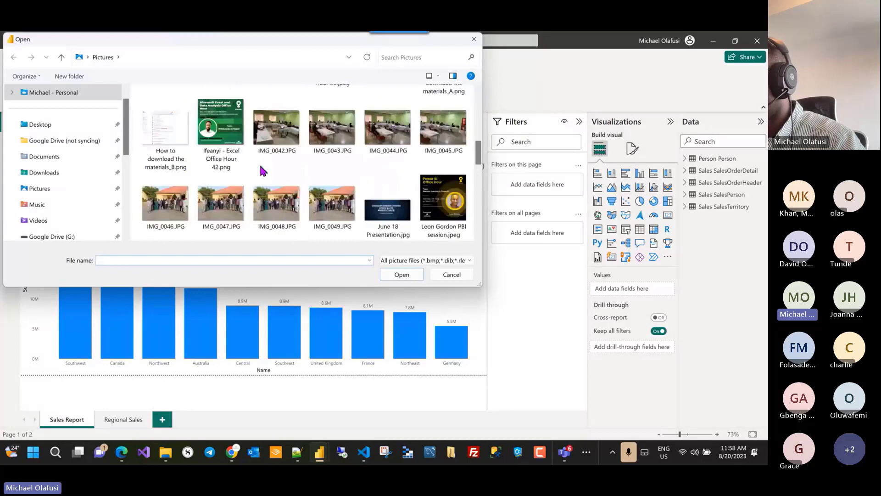
{"action": "scroll", "coordinate": [264, 171], "scroll_direction": "down", "scroll_amount": 5}
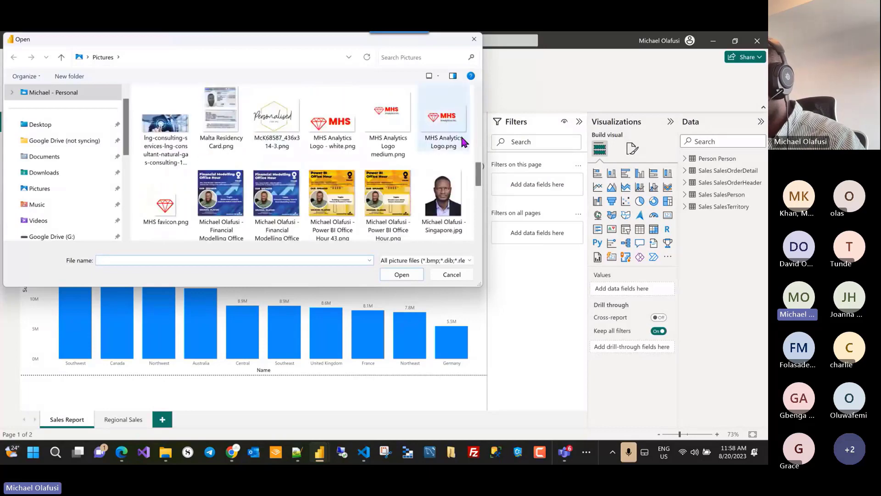
{"action": "left_click", "coordinate": [450, 122]}
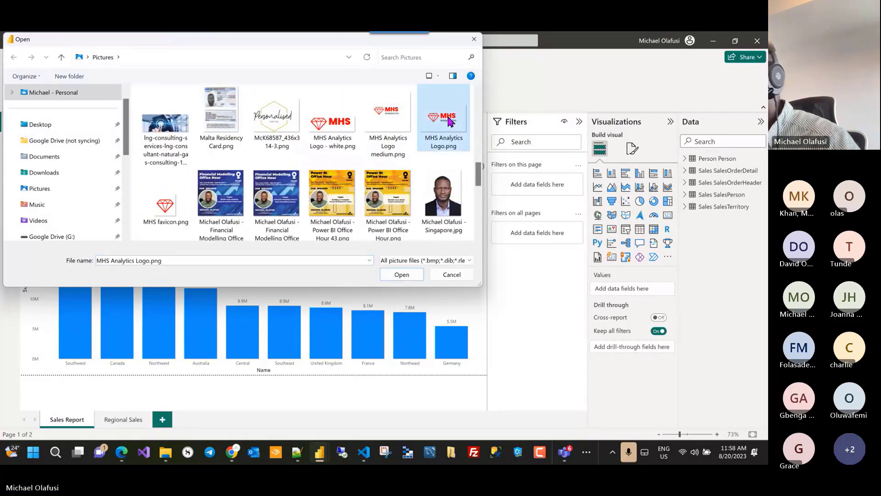
{"action": "left_click", "coordinate": [406, 273]}
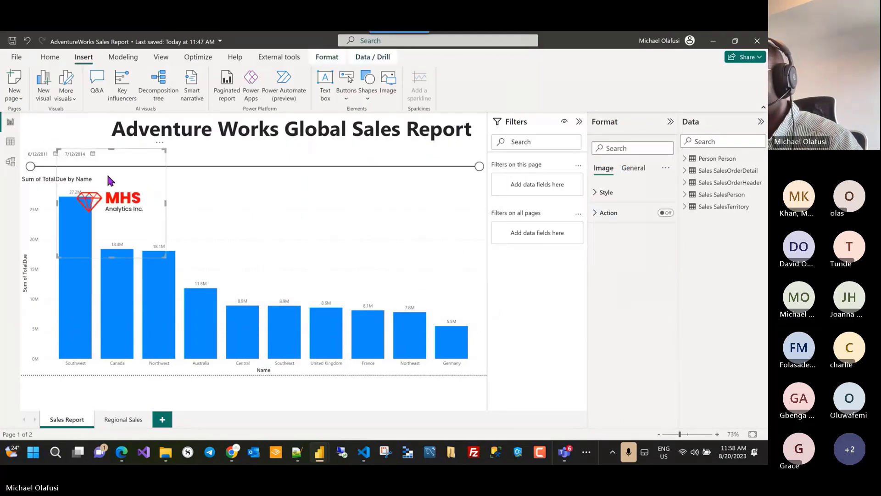
{"action": "left_click_drag", "start_coordinate": [118, 206], "coordinate": [83, 170]}
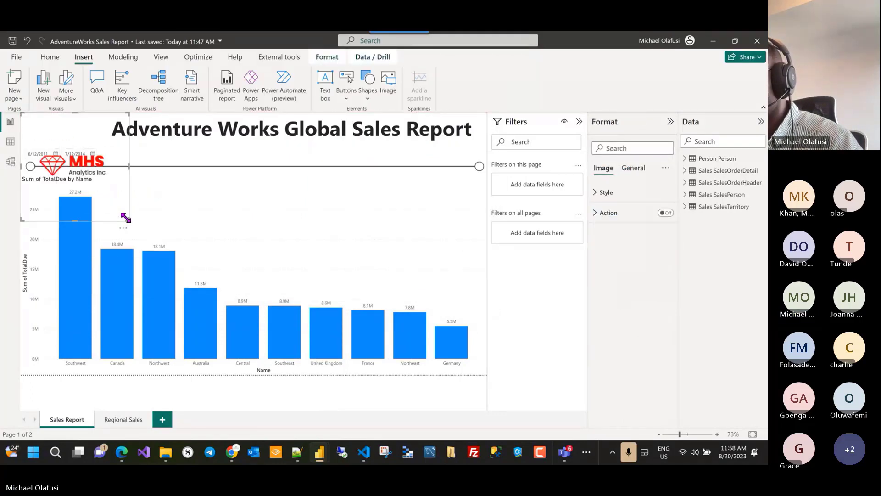
{"action": "left_click_drag", "start_coordinate": [125, 218], "coordinate": [92, 134]}
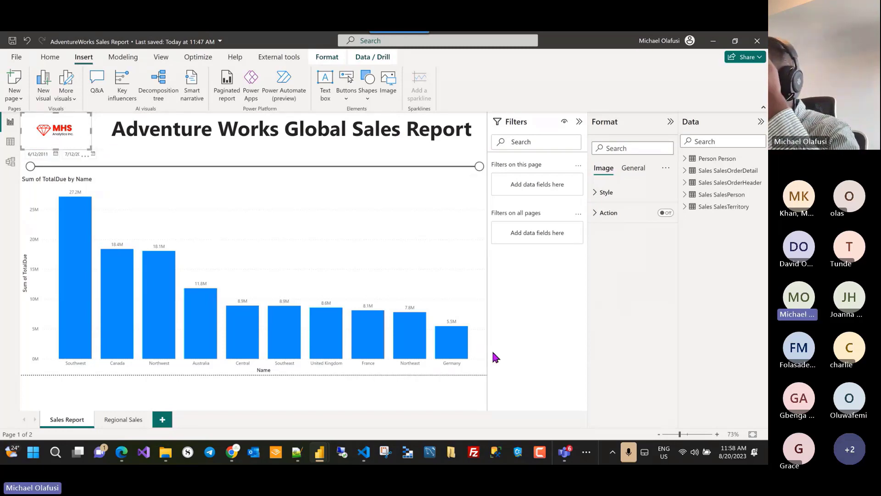
{"action": "left_click", "coordinate": [58, 391]}
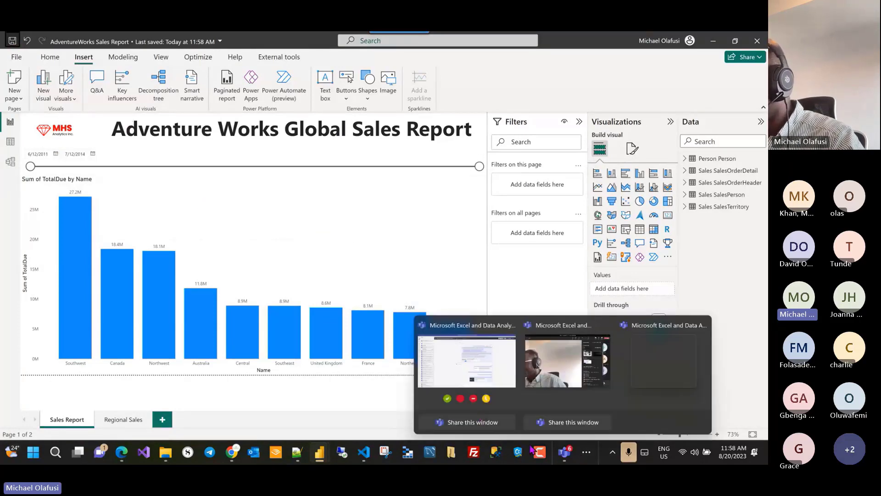
{"action": "left_click", "coordinate": [592, 459]}
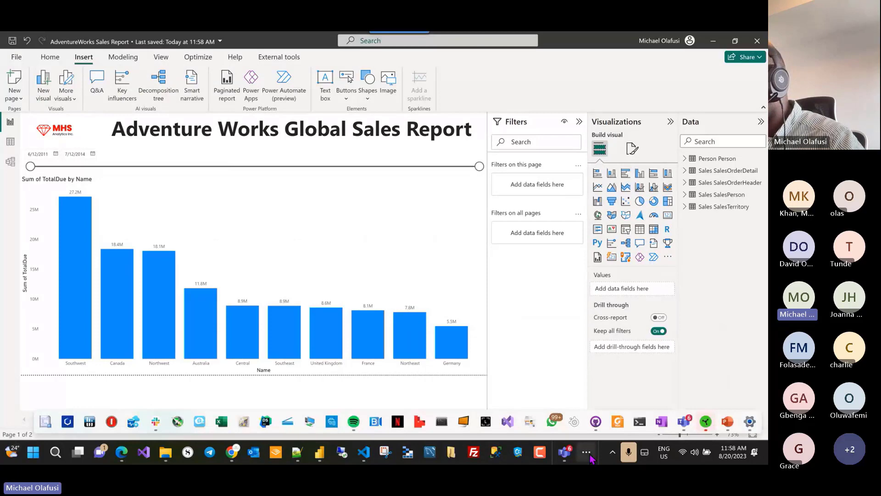
Step: Commit the two changed files to main as 'Added a logo' and push to origin
{"action": "left_click", "coordinate": [595, 421]}
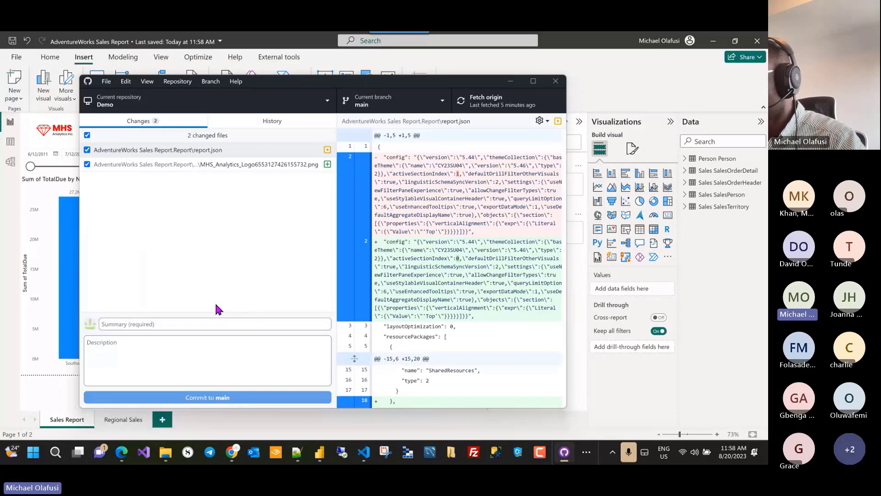
{"action": "left_click", "coordinate": [176, 323]}
{"action": "type", "text": "Added a"}
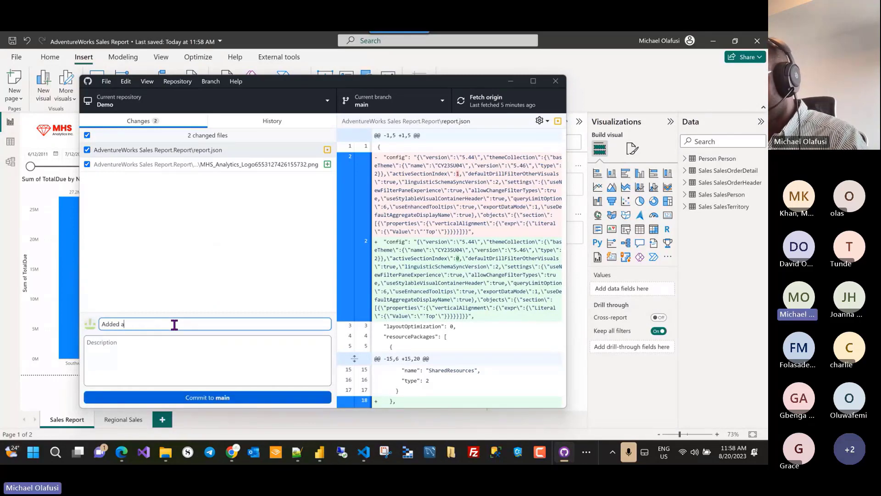
{"action": "type", "text": " lof"}
{"action": "key", "text": "BackSpace"}
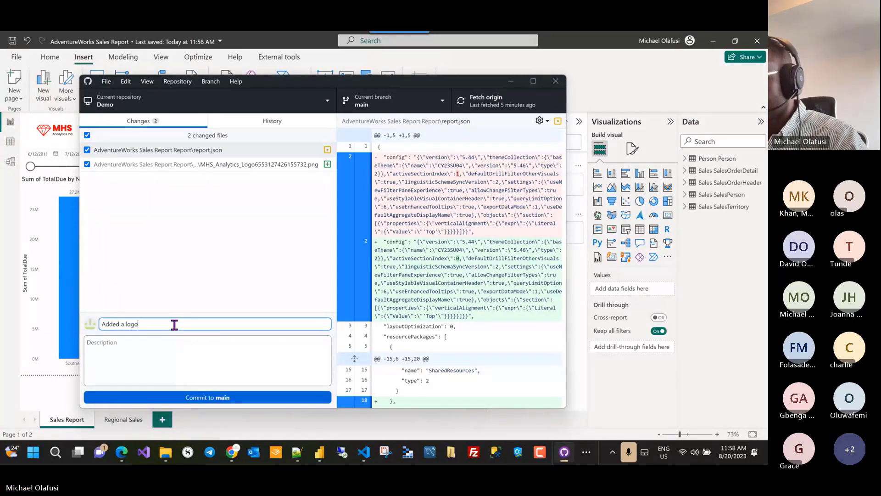
{"action": "left_click", "coordinate": [211, 398]}
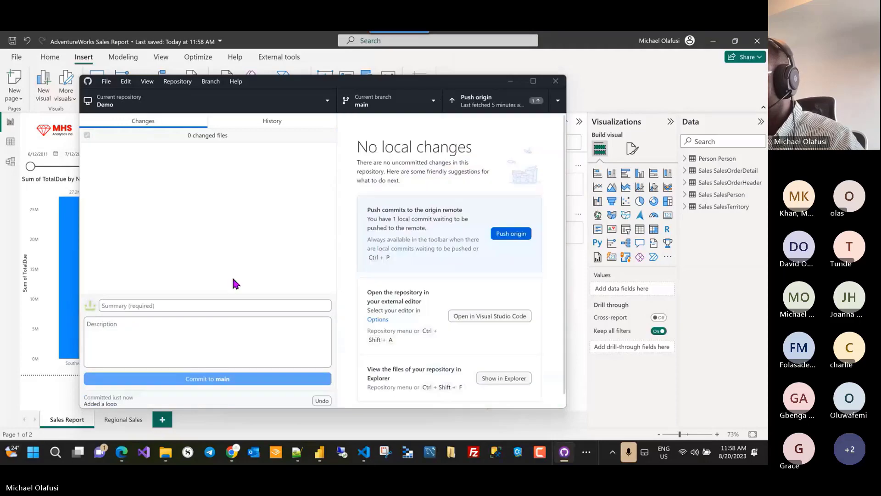
{"action": "left_click", "coordinate": [506, 229]}
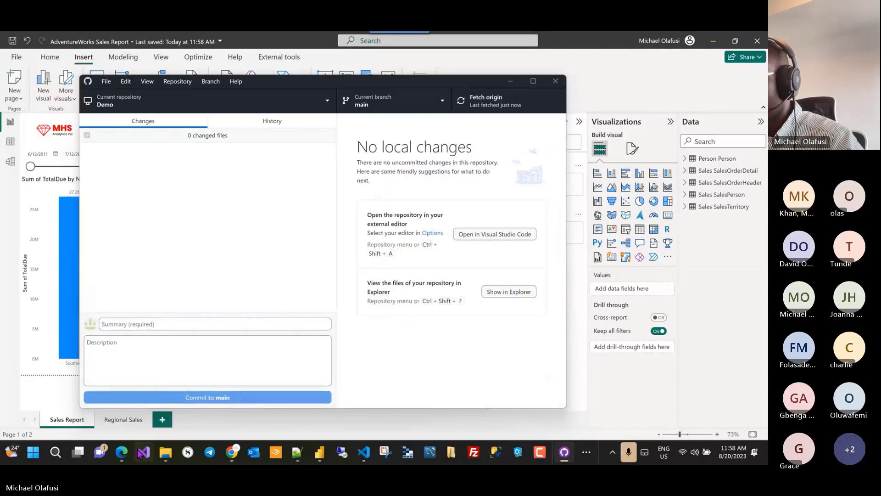
Step: Return to the Power BI workspace and reload it to detect the new Git commit
{"action": "mouse_move", "coordinate": [121, 456]}
{"action": "left_click", "coordinate": [90, 393]}
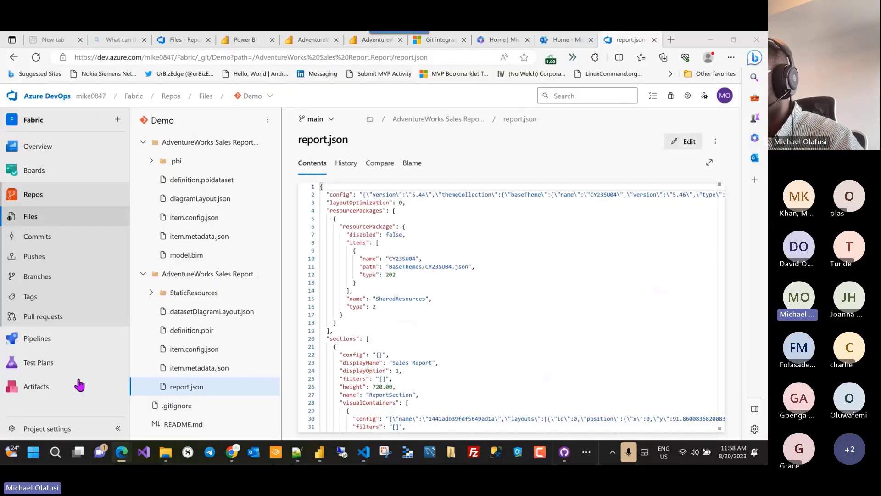
{"action": "left_click", "coordinate": [245, 40]}
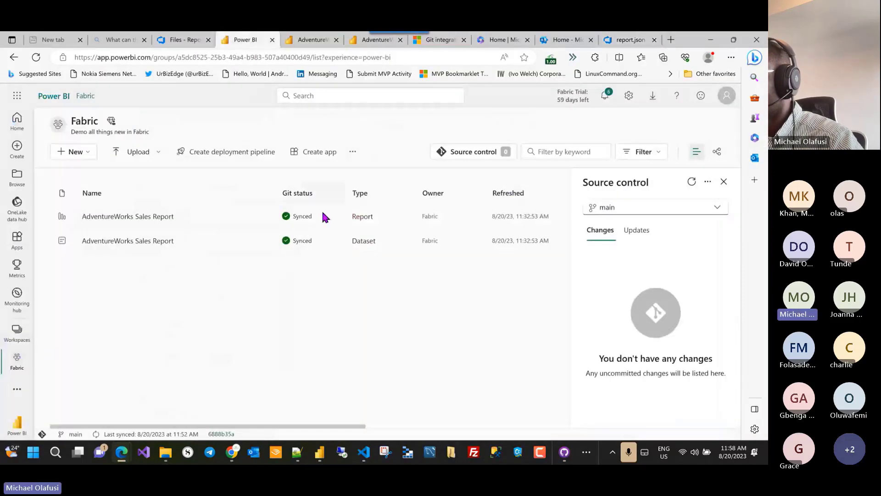
{"action": "left_click", "coordinate": [724, 182]}
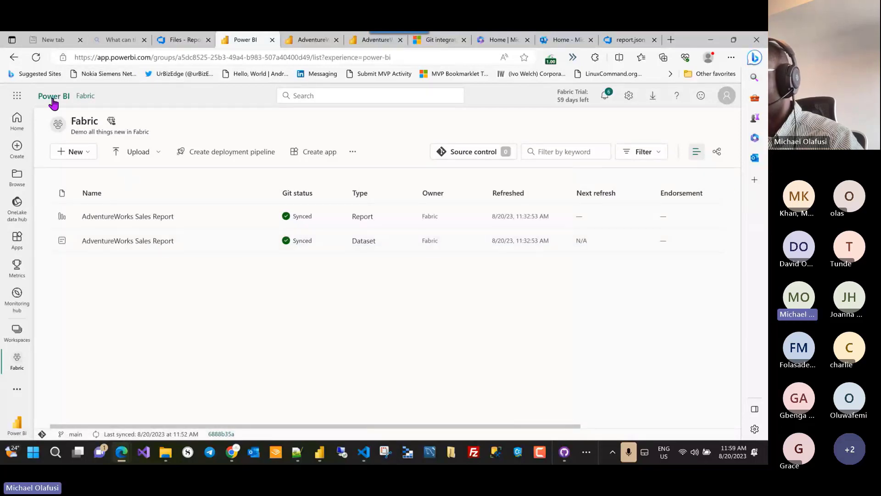
{"action": "left_click", "coordinate": [36, 56]}
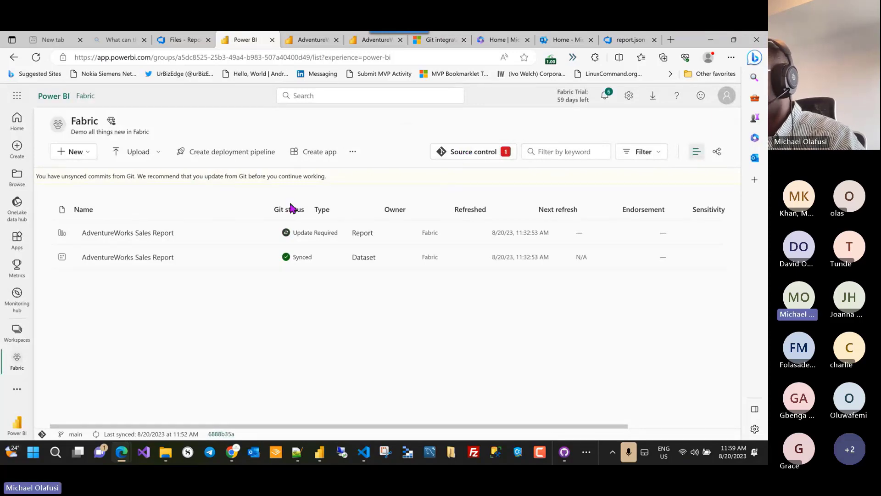
Step: Pull all Git updates so both reports show Synced, then open AdventureWorks Sales Report in a new tab
{"action": "left_click", "coordinate": [456, 150]}
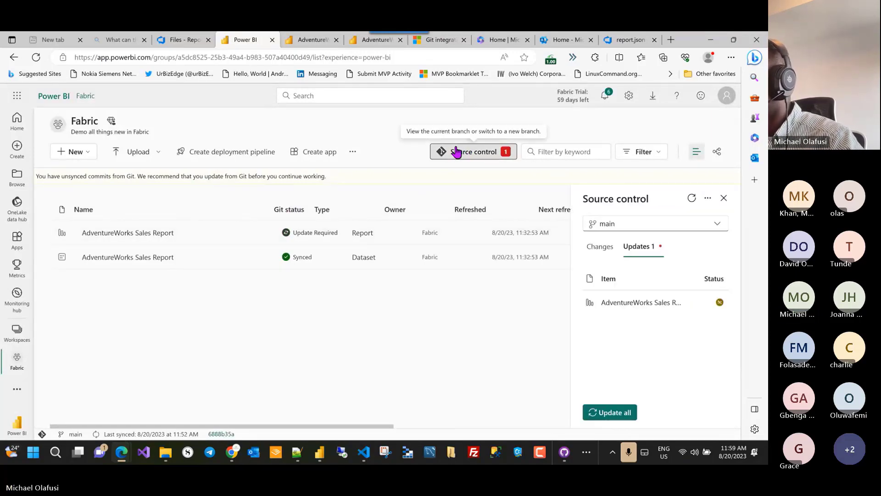
{"action": "left_click", "coordinate": [605, 412]}
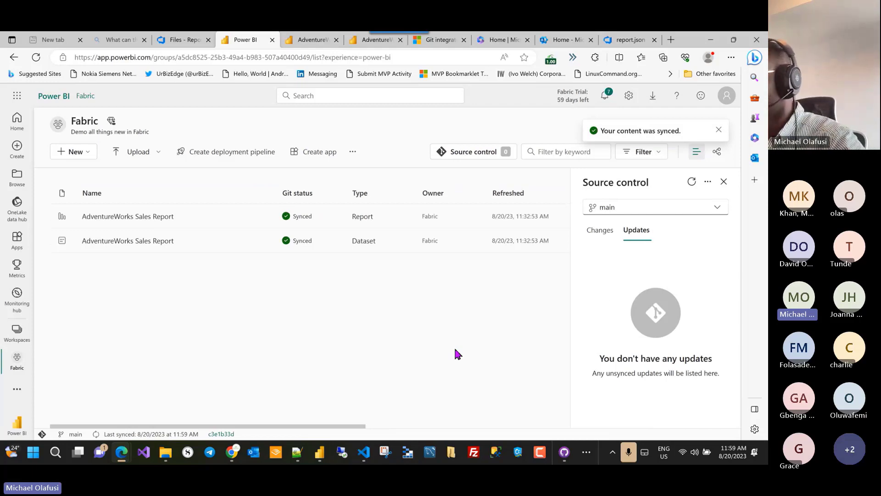
{"action": "right_click", "coordinate": [152, 218]}
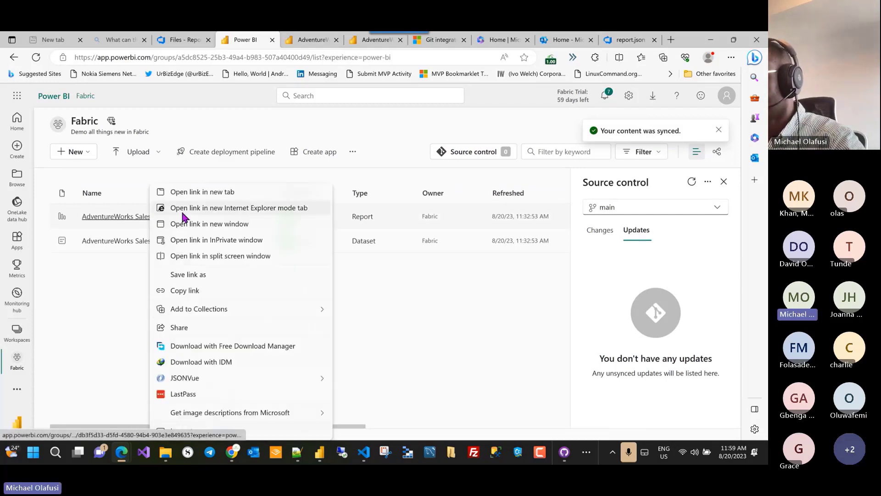
{"action": "left_click", "coordinate": [202, 192]}
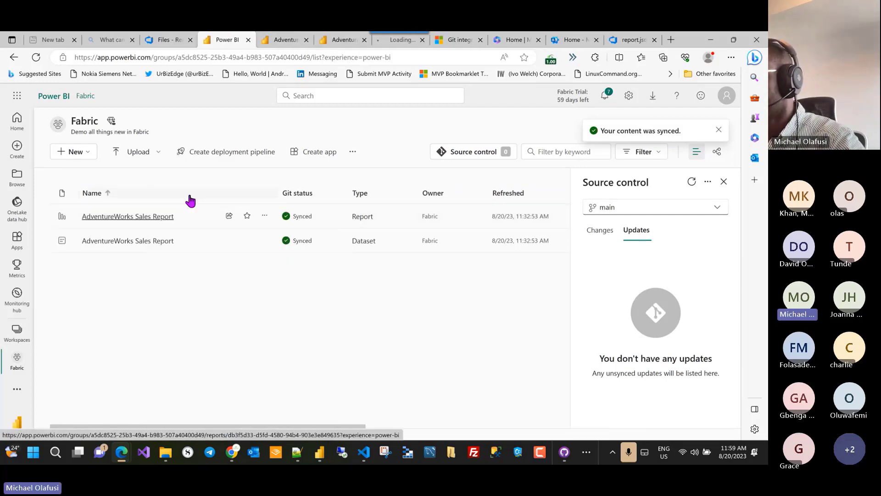
Step: Sign in on the new tab to view the report with the MHS logo, then refresh report.json
{"action": "left_click", "coordinate": [385, 42]}
{"action": "left_click", "coordinate": [369, 199]}
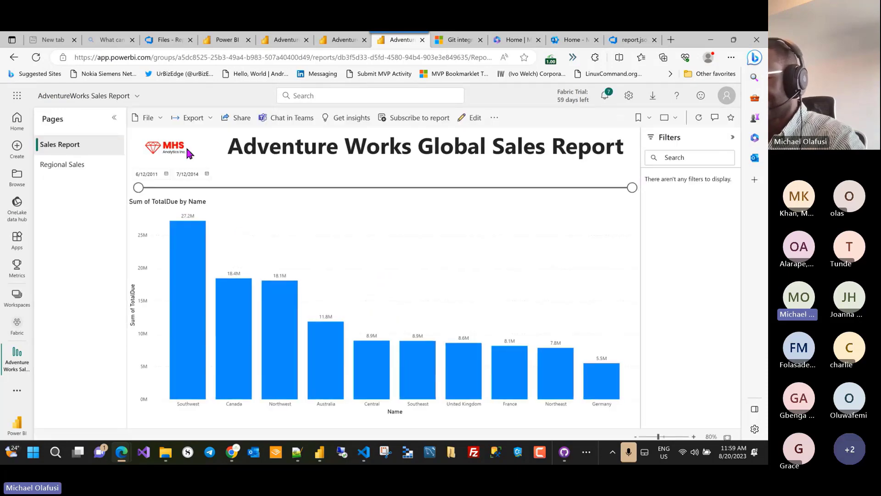
{"action": "left_click", "coordinate": [629, 41]}
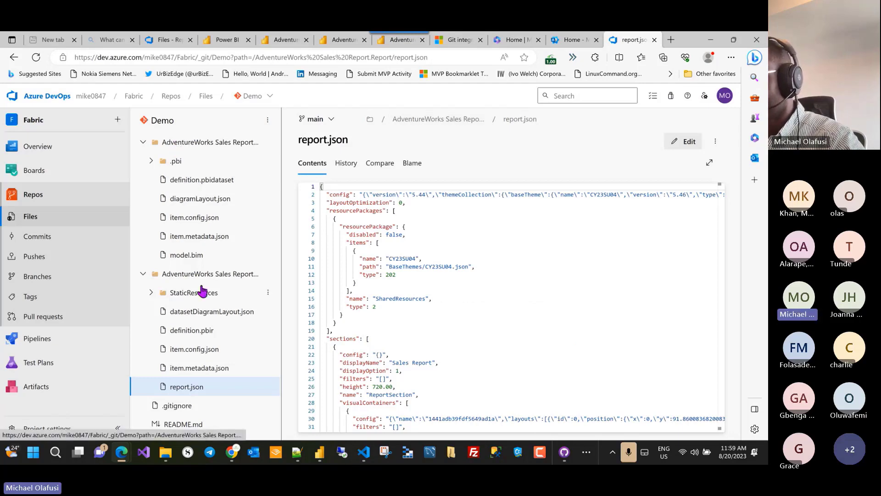
{"action": "left_click", "coordinate": [34, 58]}
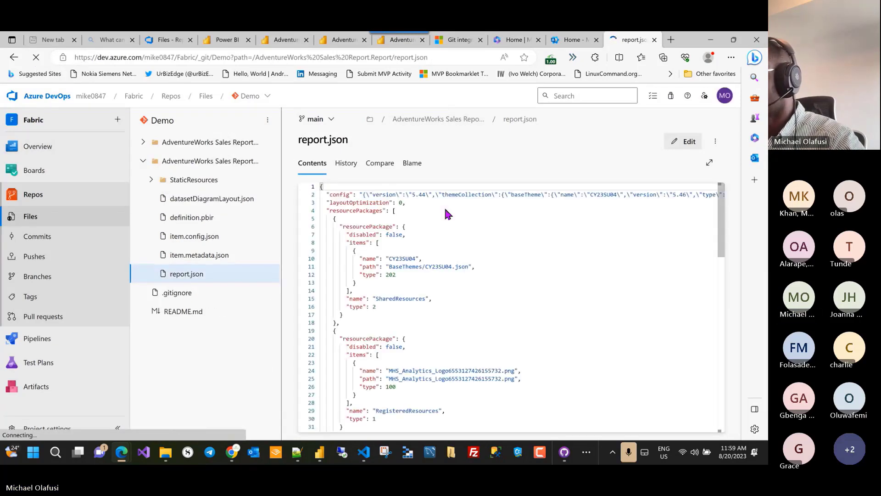
Step: Search report.json for 'mhs' to find the logo resource entries, then switch back to Power BI Desktop
{"action": "left_click", "coordinate": [552, 259]}
{"action": "key", "text": "ctrl+f"}
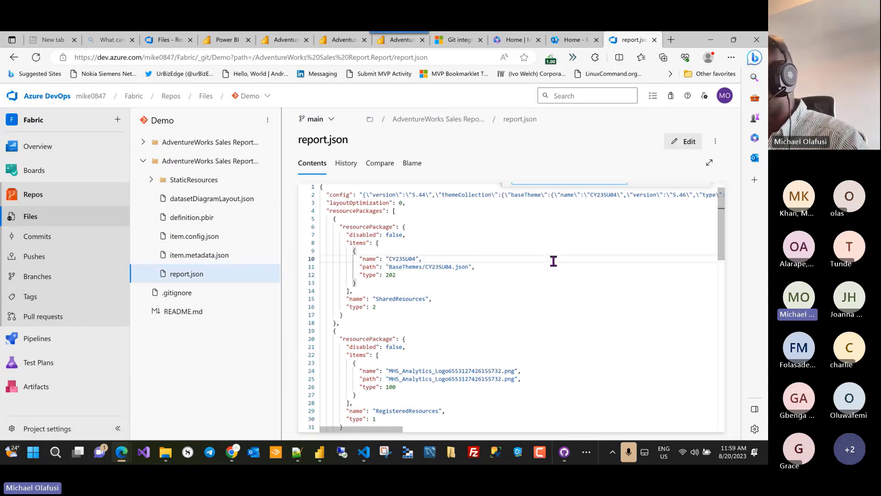
{"action": "type", "text": "mhs"}
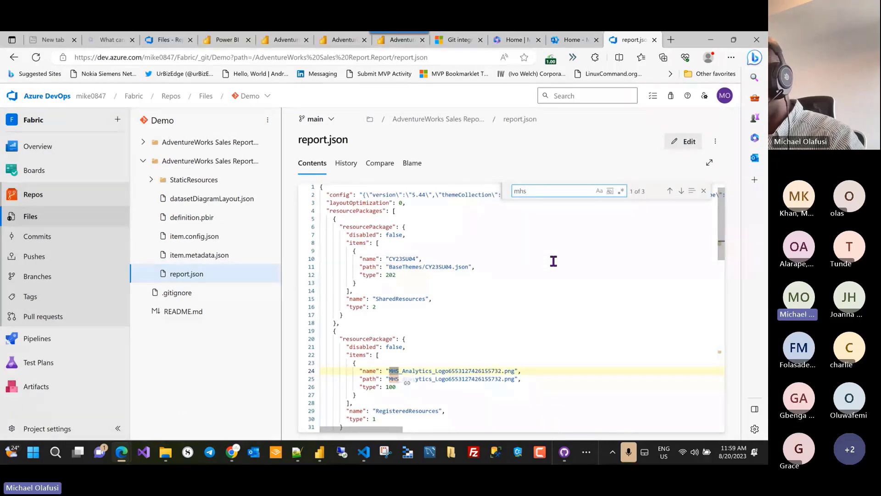
{"action": "scroll", "coordinate": [498, 339], "scroll_direction": "down", "scroll_amount": 3}
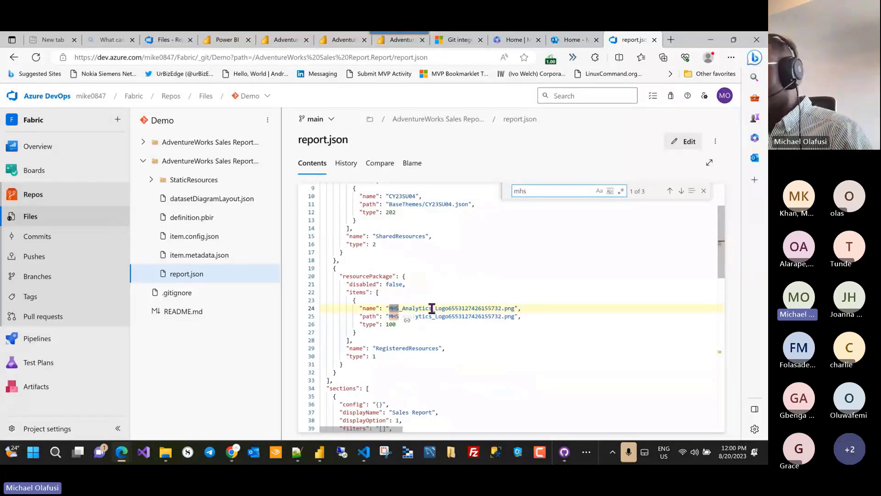
{"action": "key", "text": "alt+Tab"}
{"action": "key", "text": "alt+Tab"}
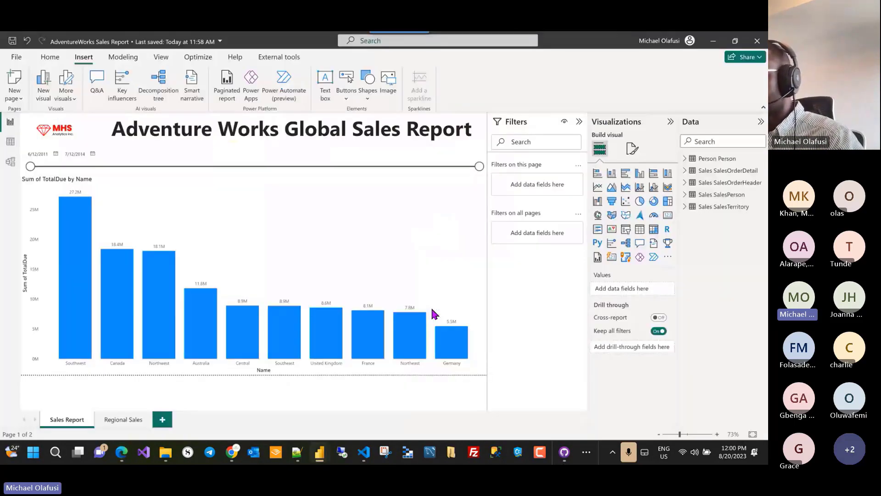
{"action": "key", "text": "alt+Tab"}
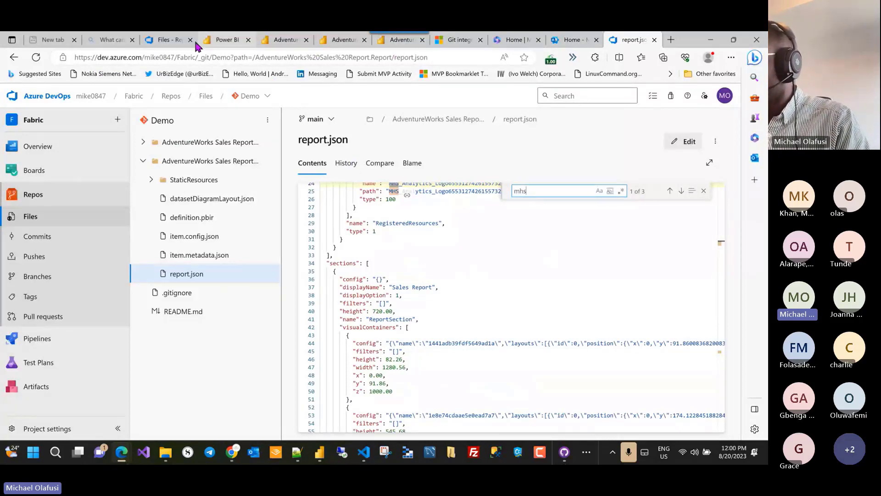
Step: Open the synced AdventureWorks report tab, dismiss the PowerPoint tip, and enter Edit mode
{"action": "left_click", "coordinate": [224, 39]}
{"action": "left_click", "coordinate": [266, 40]}
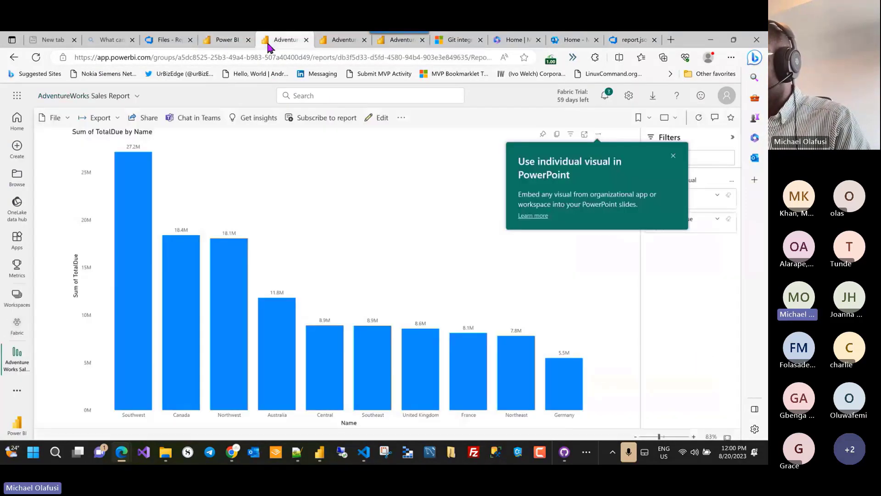
{"action": "left_click", "coordinate": [394, 40]}
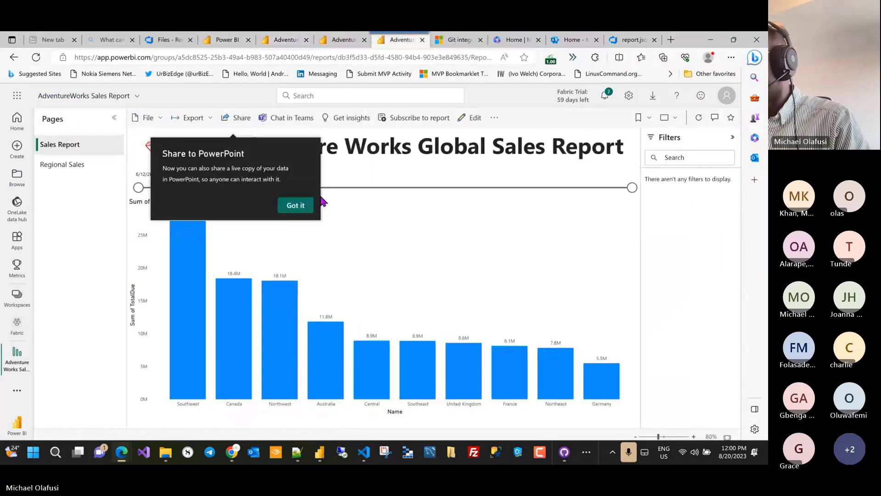
{"action": "left_click", "coordinate": [293, 205]}
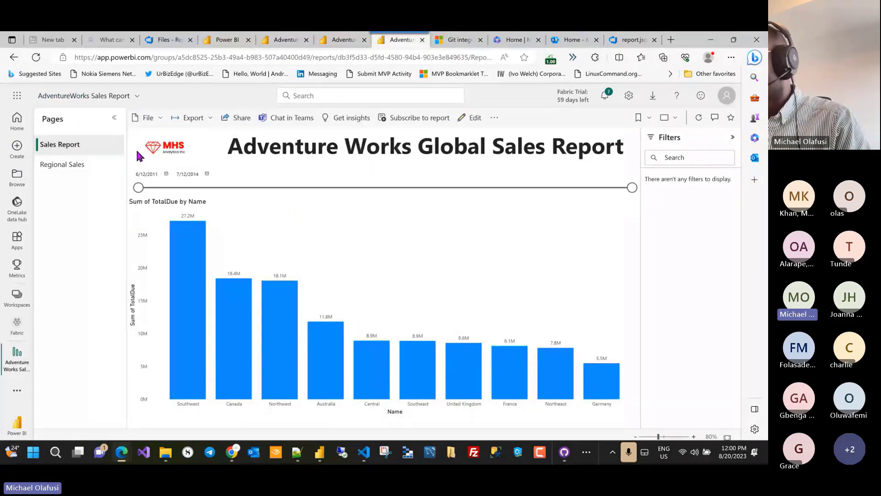
{"action": "left_click", "coordinate": [473, 120]}
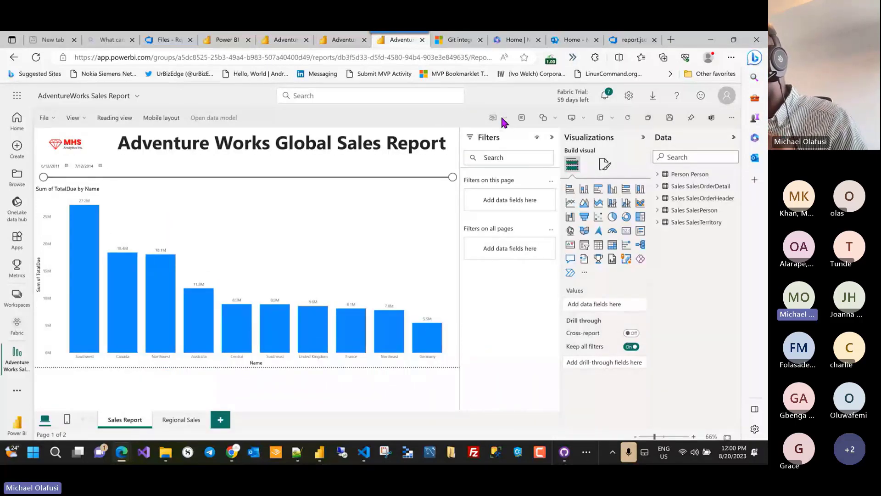
Step: Browse the Buttons and Shapes insert options, then add a text box and delete it
{"action": "left_click", "coordinate": [612, 120]}
{"action": "left_click", "coordinate": [582, 120]}
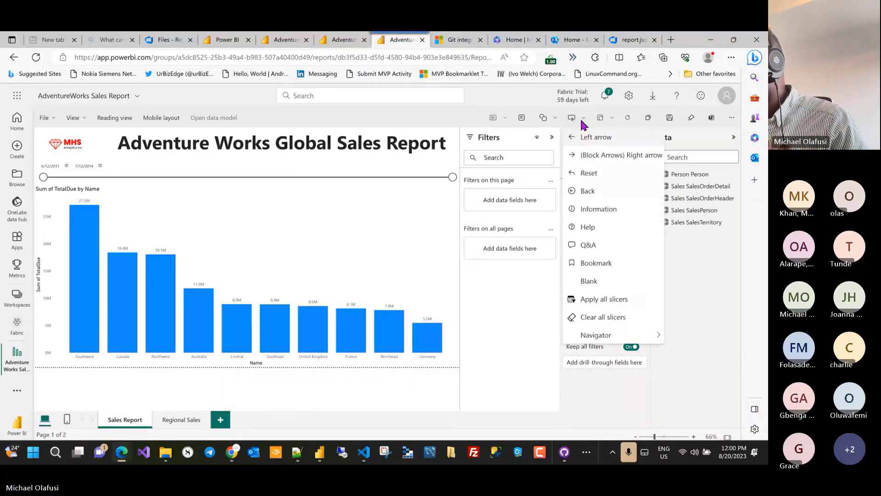
{"action": "left_click", "coordinate": [555, 120]}
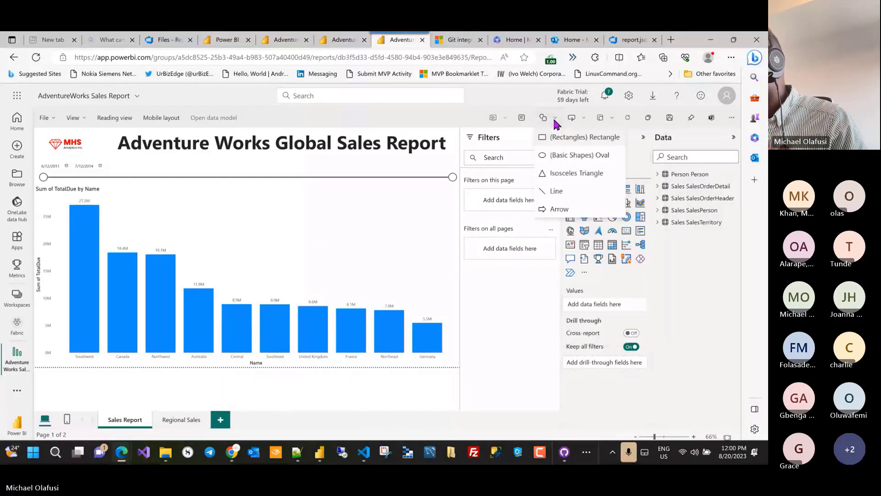
{"action": "left_click", "coordinate": [522, 118]}
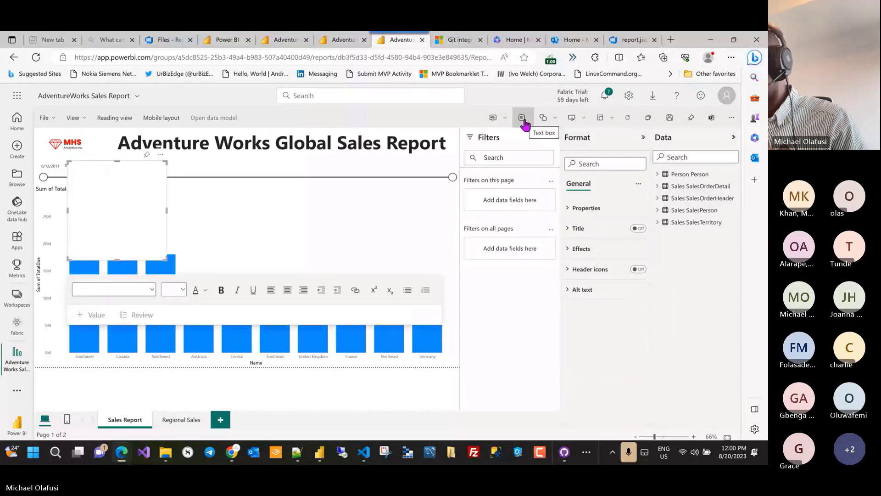
{"action": "left_click", "coordinate": [160, 155]}
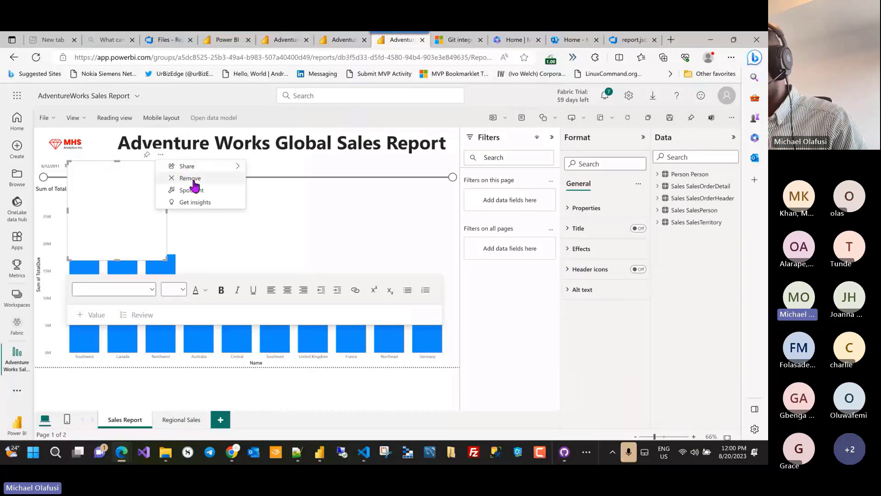
{"action": "left_click", "coordinate": [194, 182]}
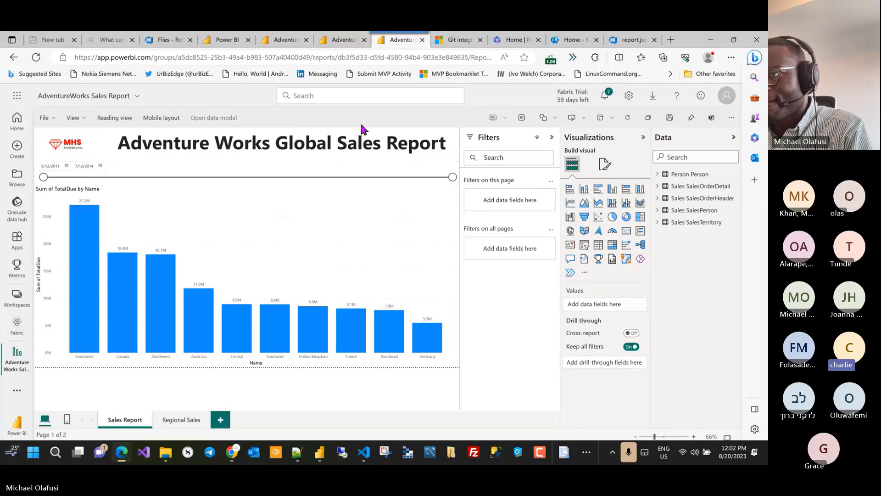
Step: Leave editing and discard the unsaved changes to return to reading view
{"action": "left_click", "coordinate": [116, 120]}
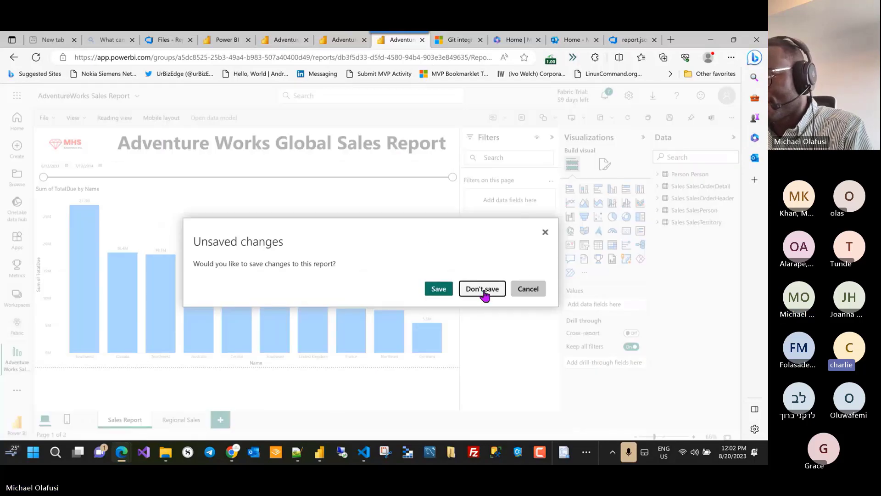
{"action": "left_click", "coordinate": [483, 289]}
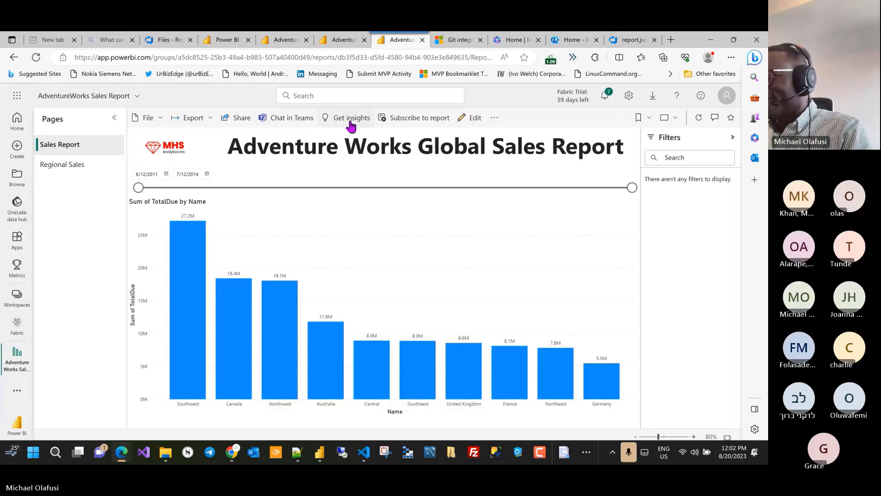
Step: Search Bing for 'power bi in a day course' and open the Dashboard in a Day result in a new tab
{"action": "left_click", "coordinate": [672, 40]}
{"action": "type", "text": "micr"}
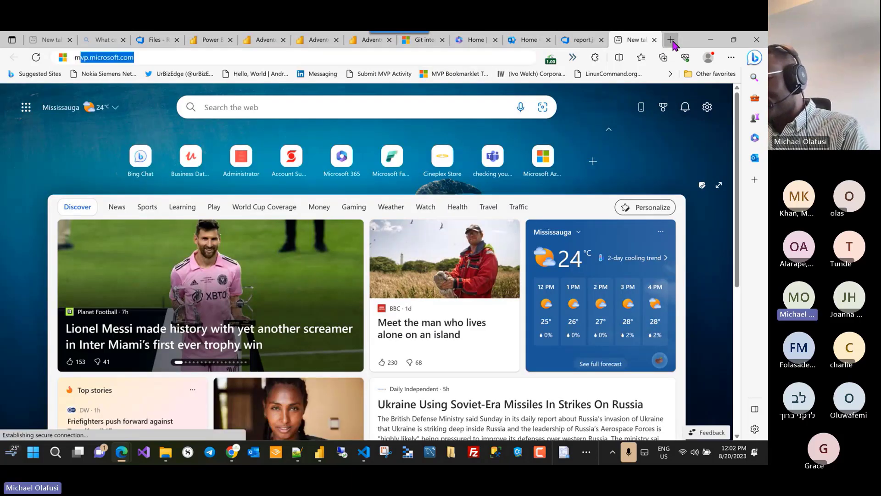
{"action": "key", "text": "BackSpace"}
{"action": "key", "text": "BackSpace"}
{"action": "key", "text": "BackSpace"}
{"action": "key", "text": "BackSpace"}
{"action": "key", "text": "BackSpace"}
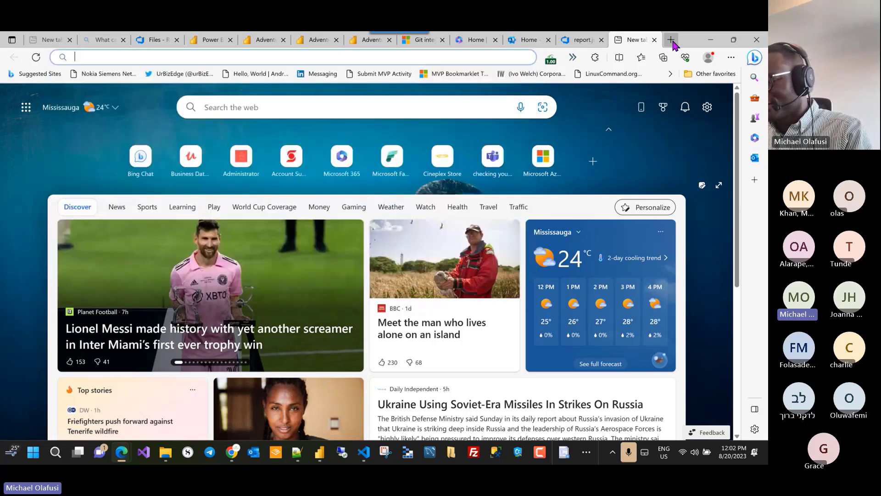
{"action": "type", "text": "power bi "}
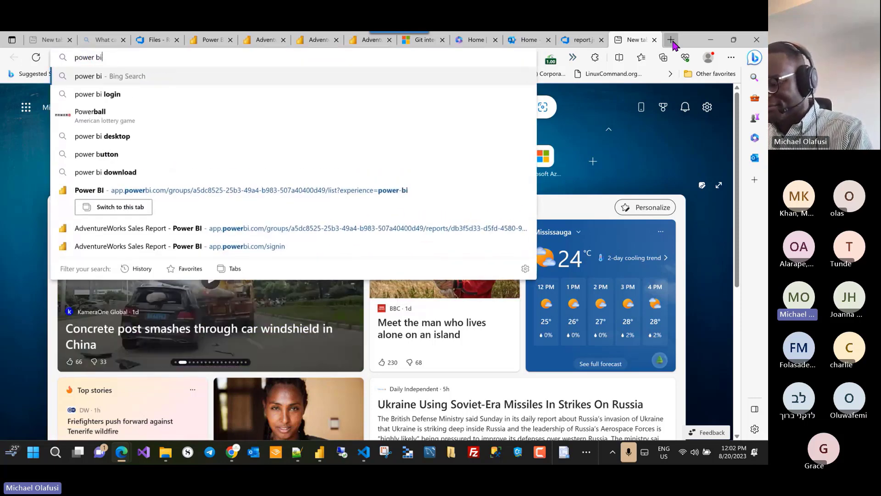
{"action": "type", "text": "in a"}
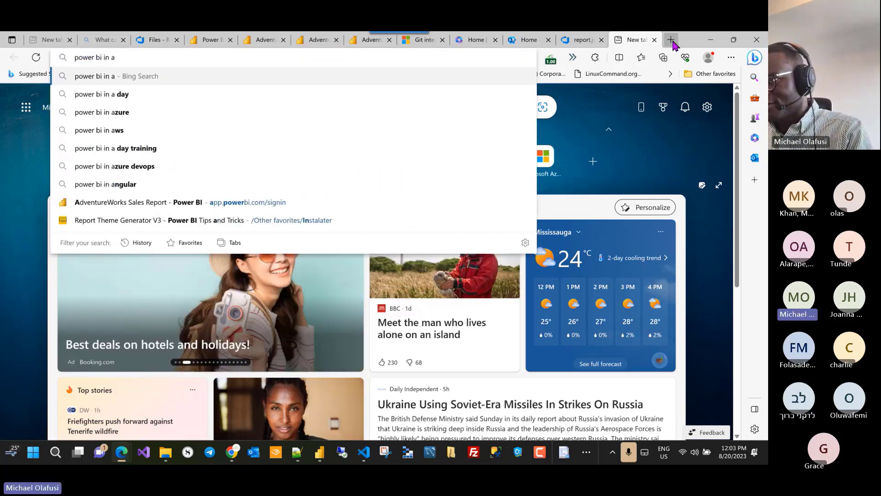
{"action": "type", "text": " day"}
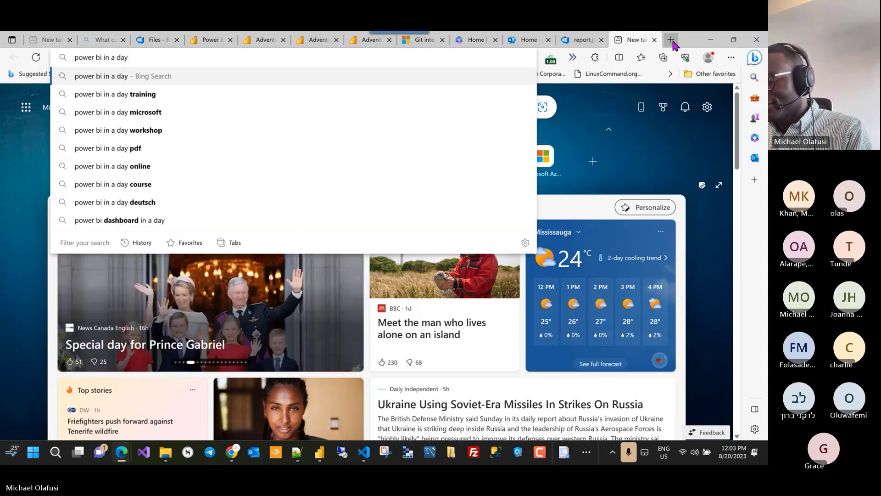
{"action": "type", "text": " course"}
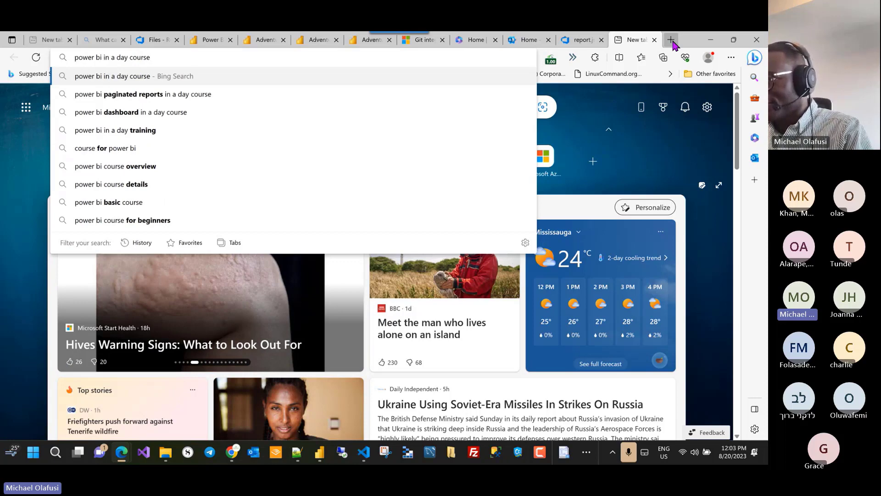
{"action": "key", "text": "Return"}
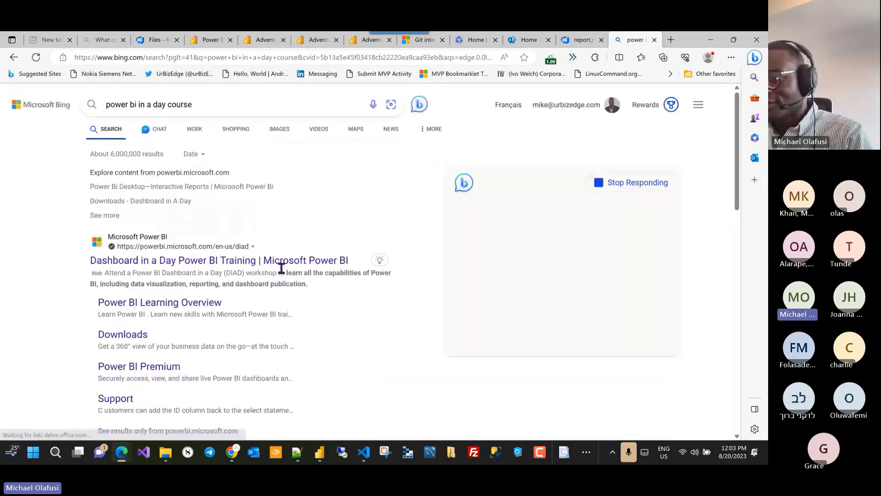
{"action": "scroll", "coordinate": [291, 252], "scroll_direction": "down", "scroll_amount": 1}
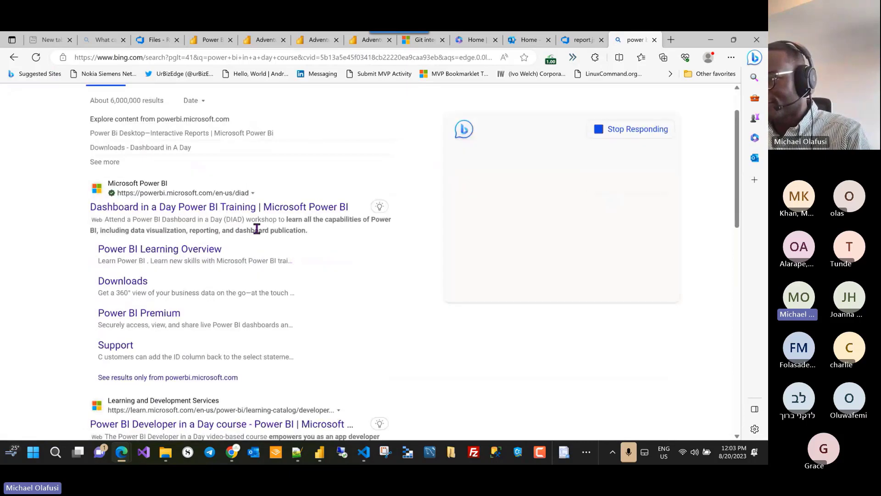
{"action": "right_click", "coordinate": [263, 207]}
{"action": "left_click", "coordinate": [292, 196]}
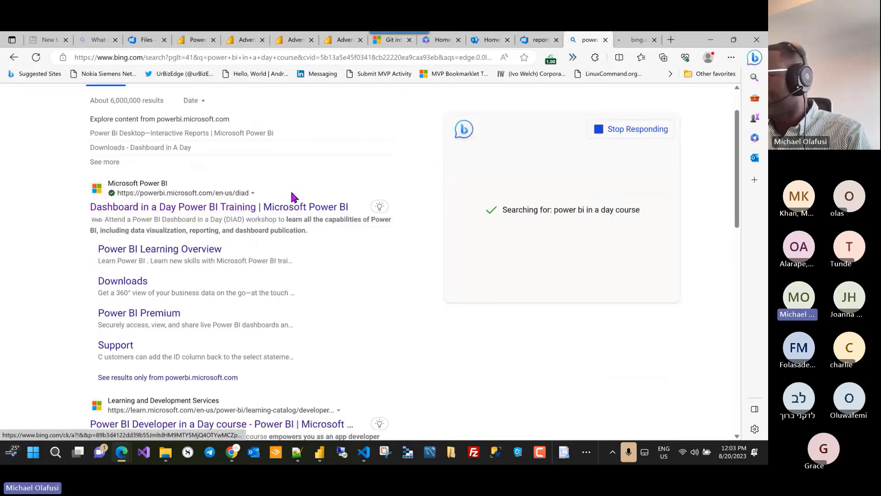
{"action": "left_click", "coordinate": [635, 40]}
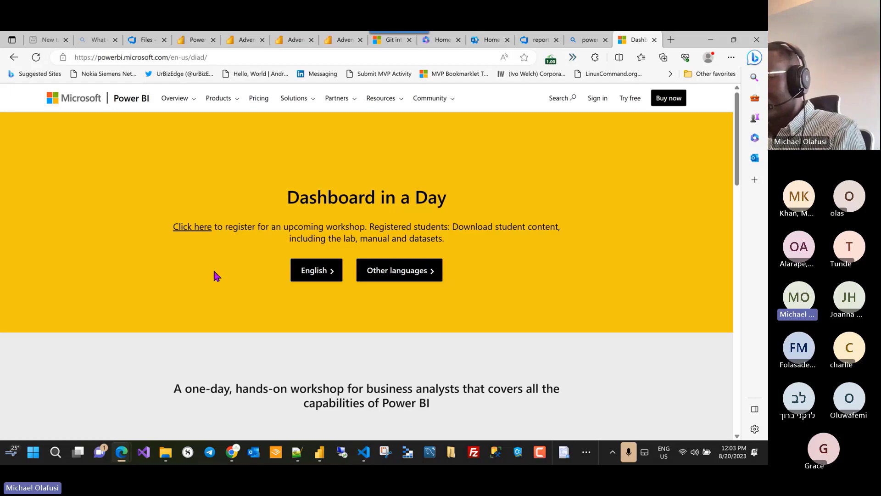
Step: Scroll through the Dashboard in a Day page, copy its URL, then minimise the browser
{"action": "scroll", "coordinate": [221, 262], "scroll_direction": "down", "scroll_amount": 3}
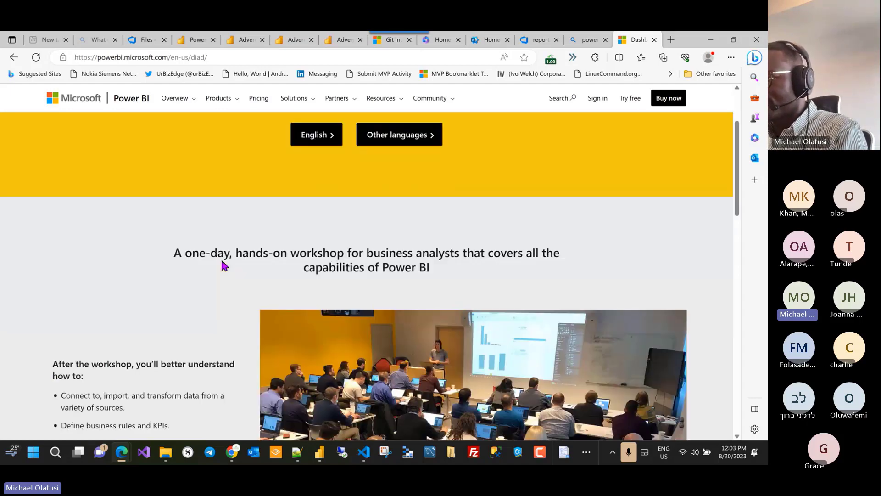
{"action": "scroll", "coordinate": [222, 260], "scroll_direction": "down", "scroll_amount": 6}
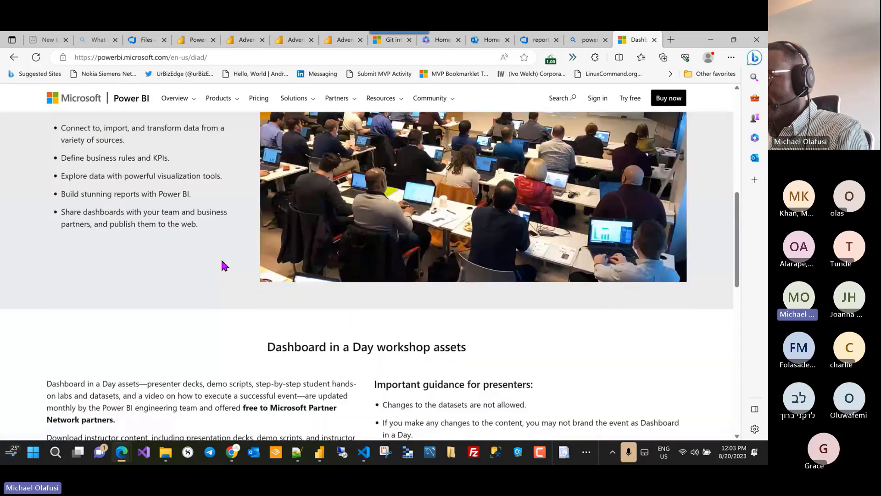
{"action": "left_click", "coordinate": [246, 55]}
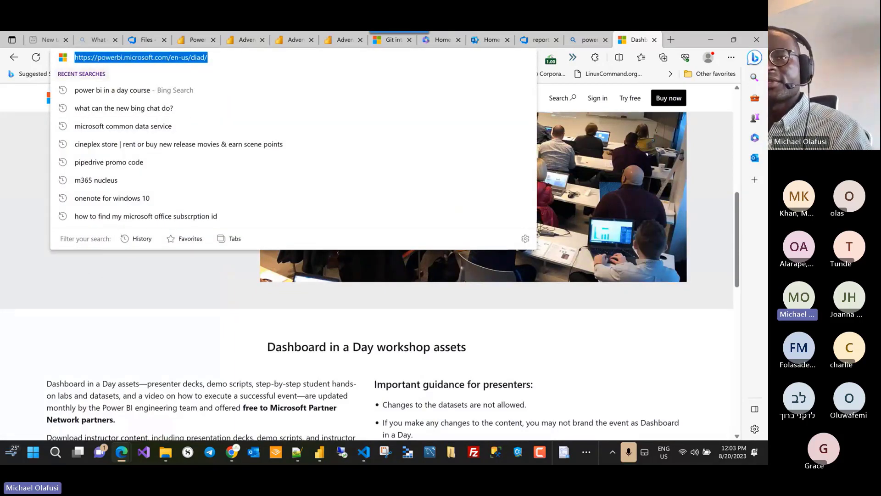
{"action": "key", "text": "alt+Tab"}
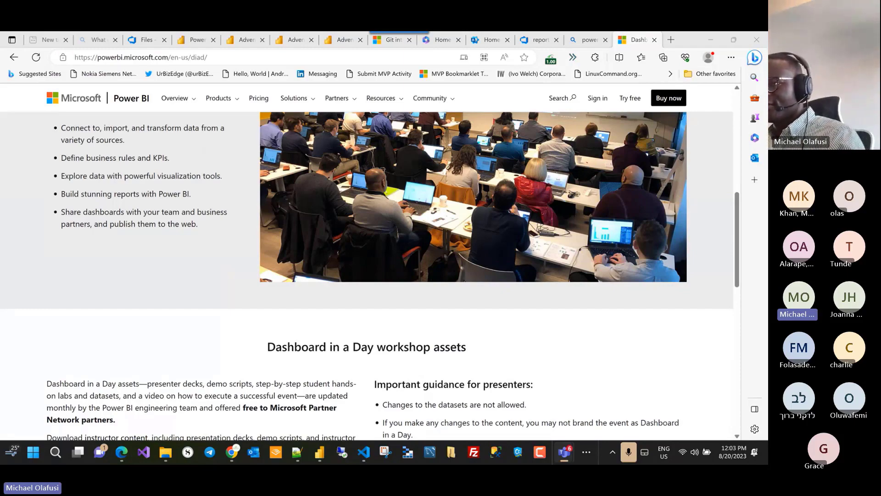
{"action": "scroll", "coordinate": [399, 407], "scroll_direction": "down", "scroll_amount": 3}
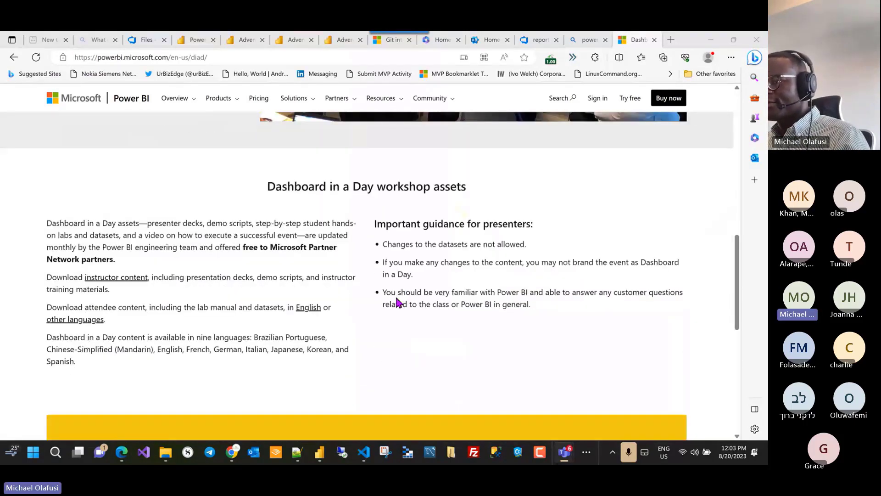
{"action": "scroll", "coordinate": [398, 303], "scroll_direction": "up", "scroll_amount": 7}
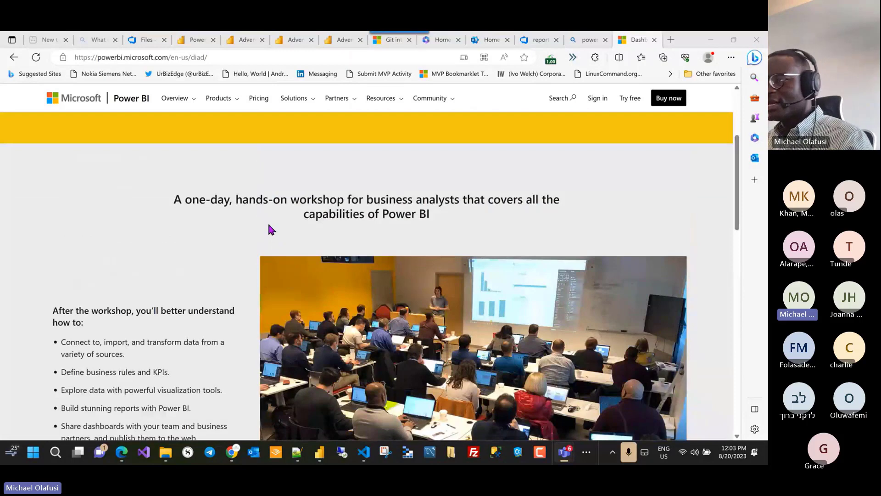
{"action": "scroll", "coordinate": [270, 229], "scroll_direction": "up", "scroll_amount": 4}
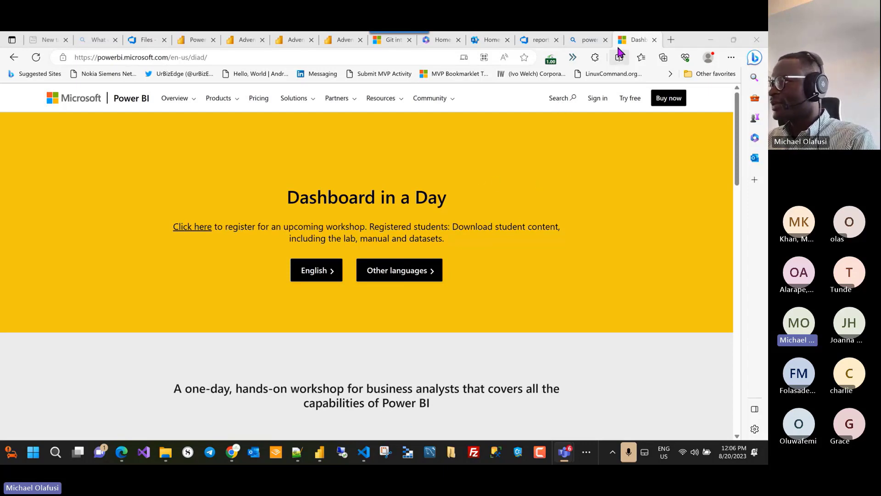
{"action": "left_click", "coordinate": [716, 41]}
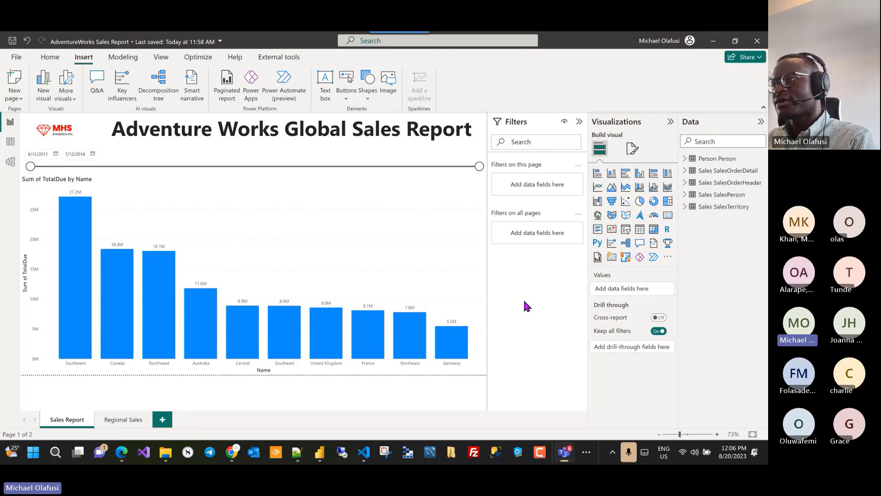
Step: In Chrome, go to class.urbizedge.com in a new tab and list all its products
{"action": "key", "text": "alt+Tab"}
{"action": "key", "text": "alt+Tab"}
{"action": "key", "text": "alt+Tab"}
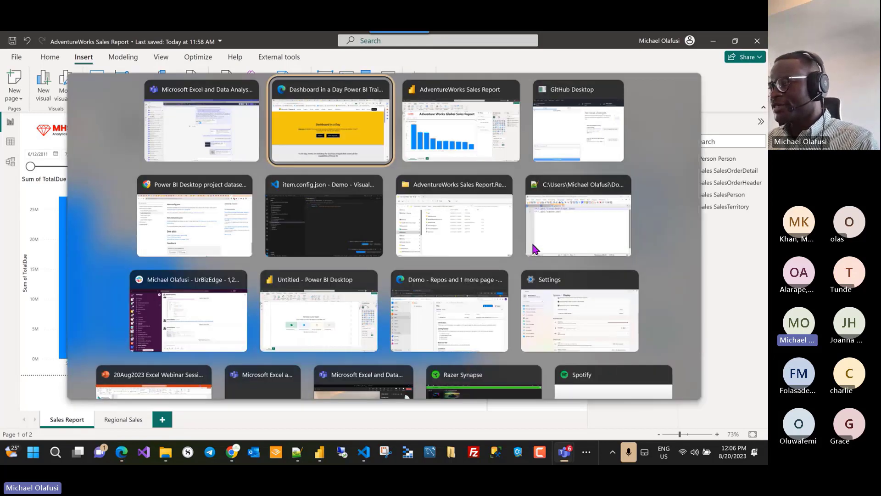
{"action": "key", "text": "alt+Tab"}
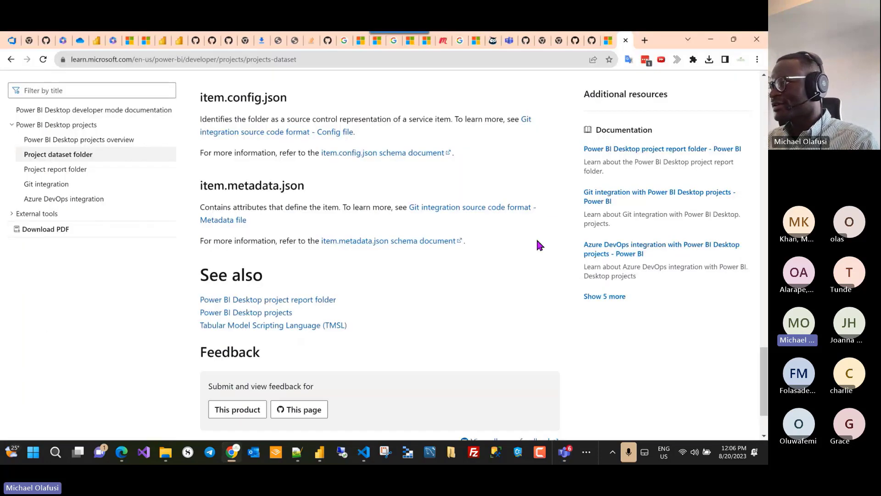
{"action": "left_click", "coordinate": [645, 41]}
{"action": "type", "text": "clas"}
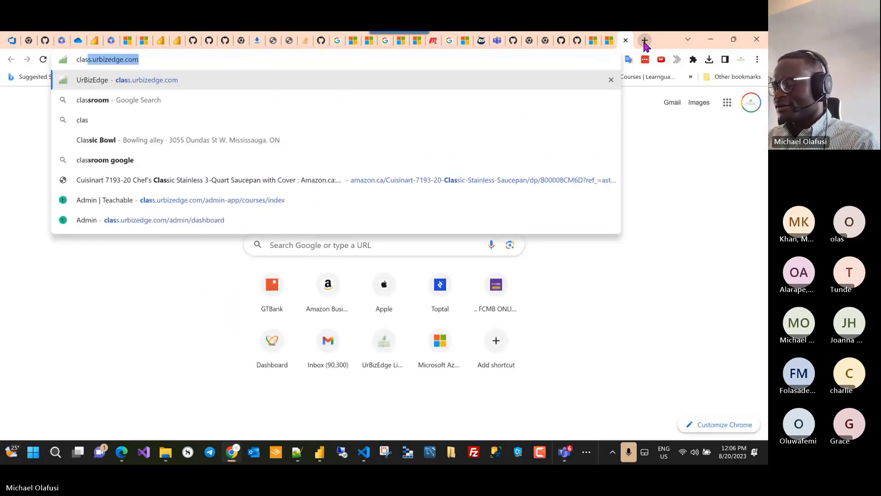
{"action": "key", "text": "Return"}
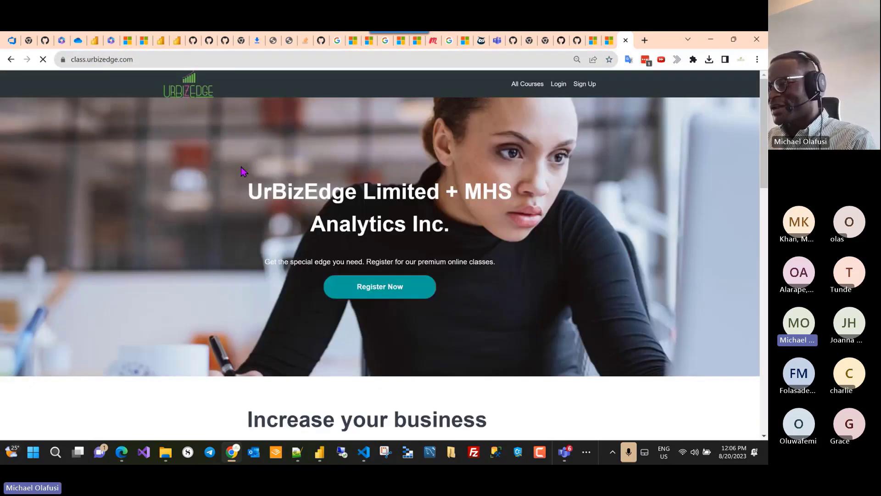
{"action": "scroll", "coordinate": [346, 209], "scroll_direction": "down", "scroll_amount": 15}
{"action": "scroll", "coordinate": [347, 214], "scroll_direction": "down", "scroll_amount": 3}
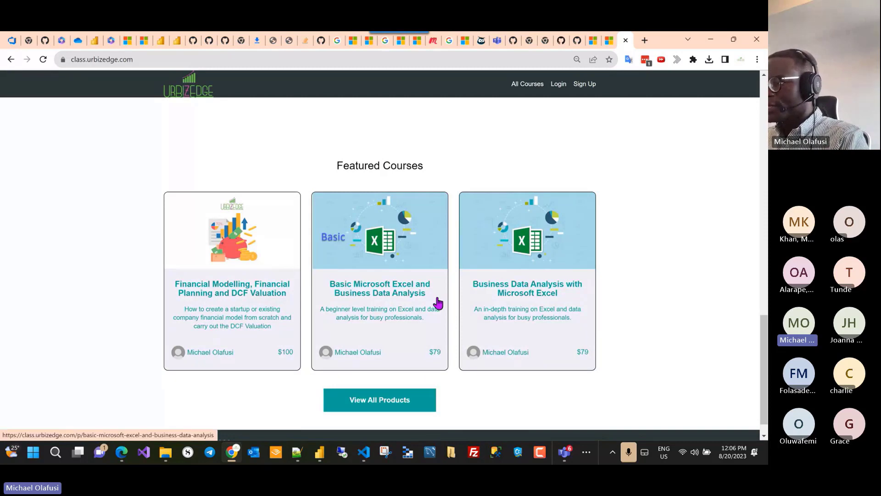
{"action": "left_click", "coordinate": [383, 409]}
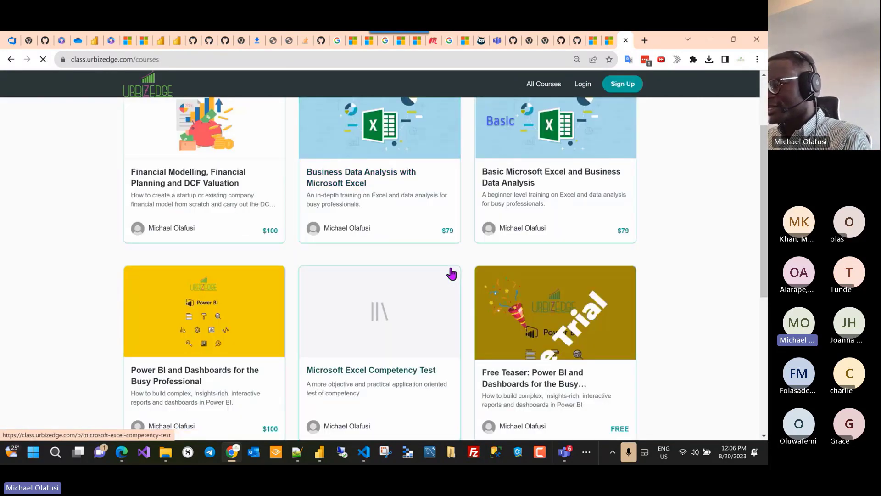
Step: Open the Power BI and Dashboards for the Busy Professional course and review its $100 and $199 plans
{"action": "scroll", "coordinate": [450, 274], "scroll_direction": "down", "scroll_amount": 2}
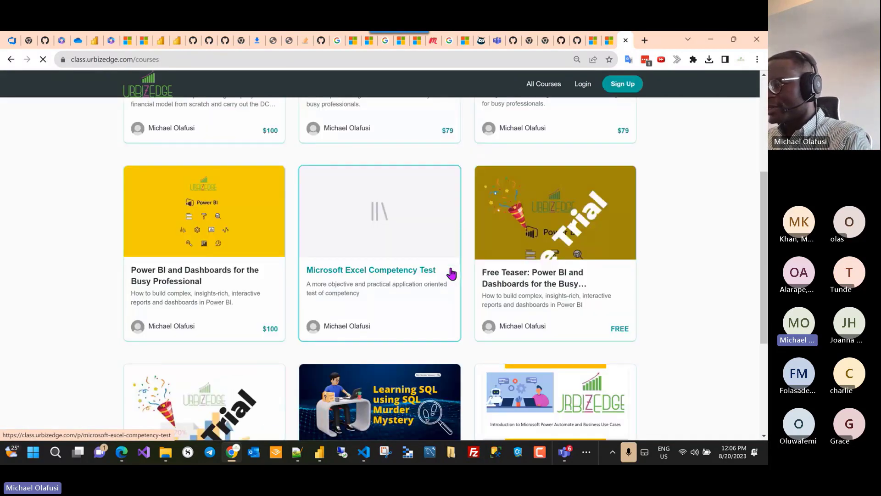
{"action": "left_click", "coordinate": [158, 281]}
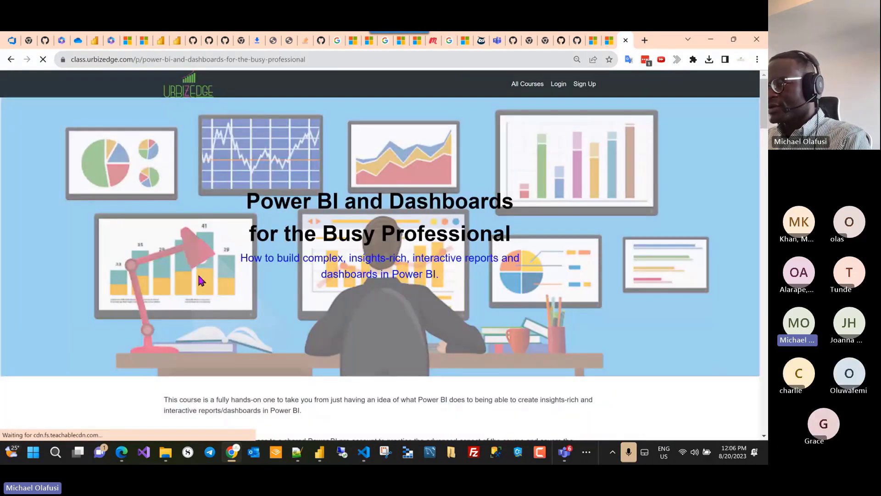
{"action": "scroll", "coordinate": [485, 256], "scroll_direction": "down", "scroll_amount": 4}
{"action": "scroll", "coordinate": [486, 257], "scroll_direction": "down", "scroll_amount": 20}
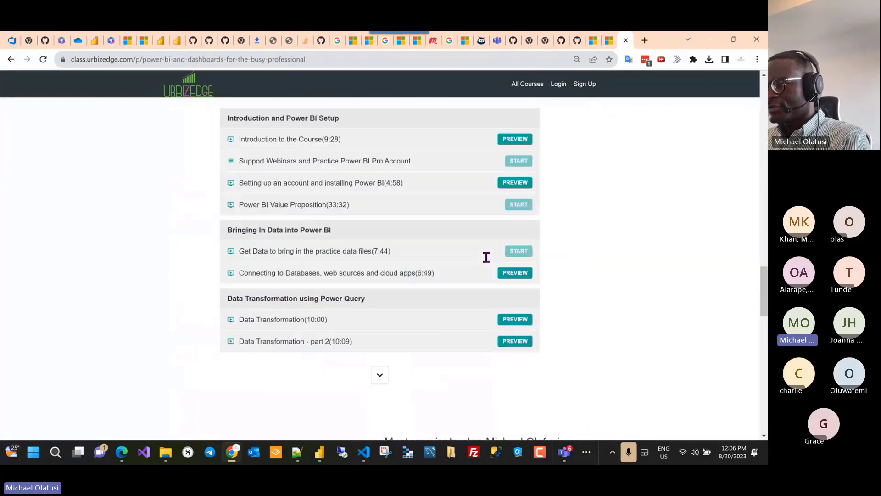
{"action": "scroll", "coordinate": [486, 257], "scroll_direction": "down", "scroll_amount": 8}
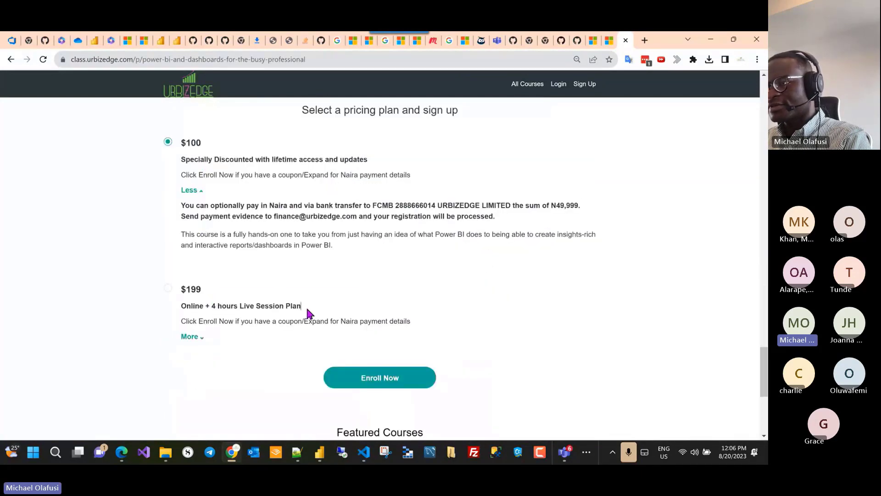
{"action": "left_click_drag", "start_coordinate": [306, 306], "coordinate": [182, 310]}
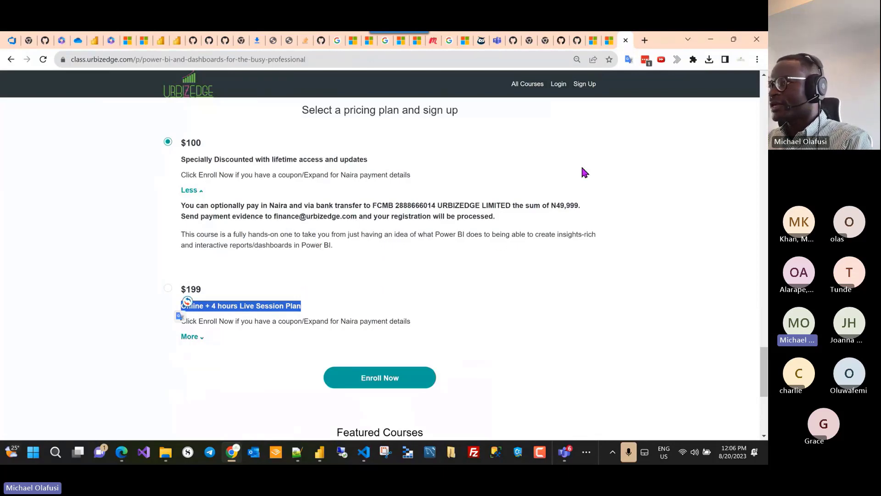
{"action": "left_click", "coordinate": [195, 144]}
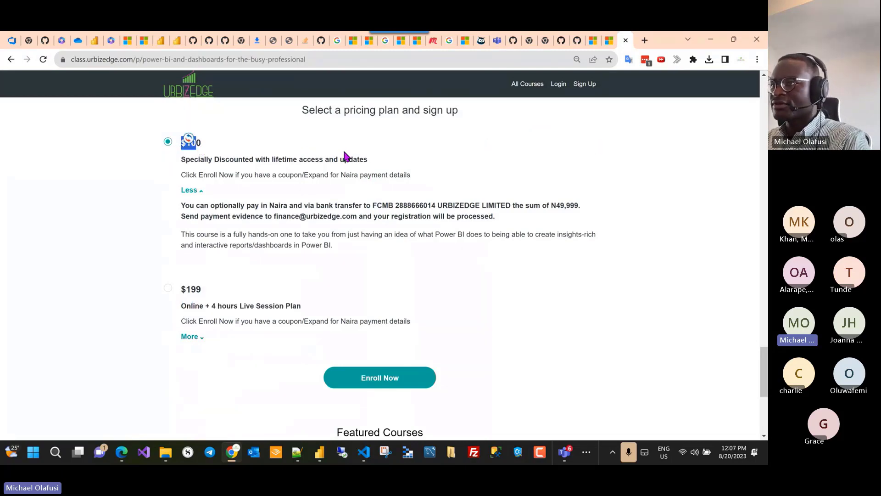
{"action": "scroll", "coordinate": [521, 150], "scroll_direction": "down", "scroll_amount": 15}
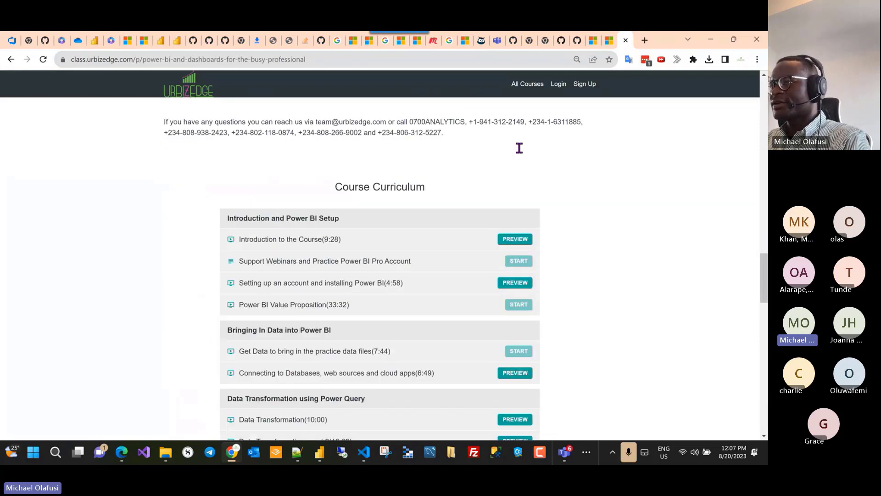
{"action": "scroll", "coordinate": [534, 152], "scroll_direction": "up", "scroll_amount": 15}
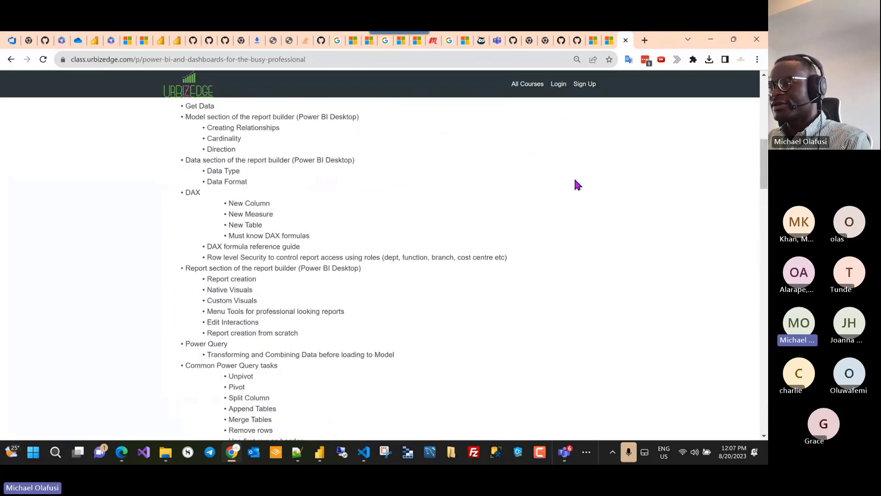
{"action": "scroll", "coordinate": [661, 246], "scroll_direction": "down", "scroll_amount": 10}
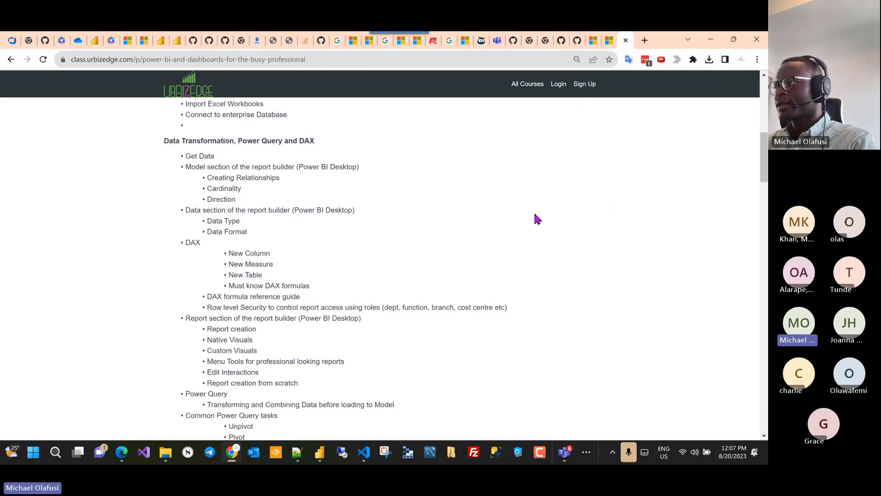
{"action": "left_click", "coordinate": [331, 61]}
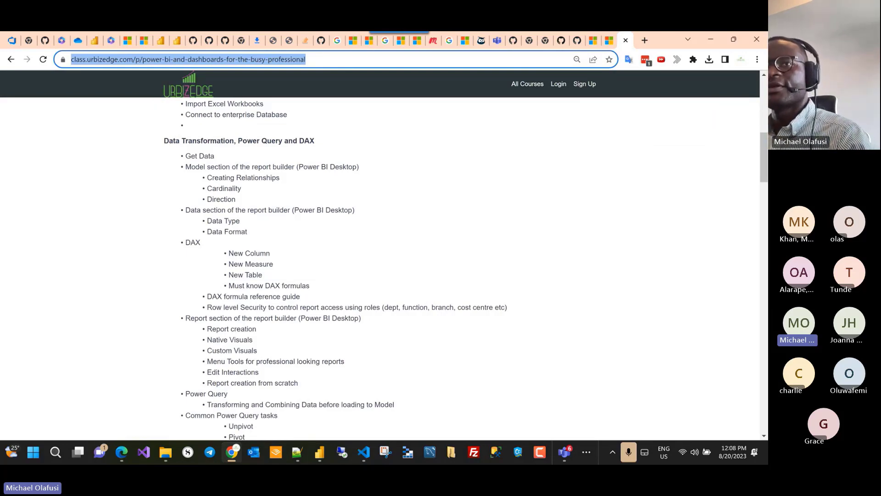
{"action": "key", "text": "alt+Tab"}
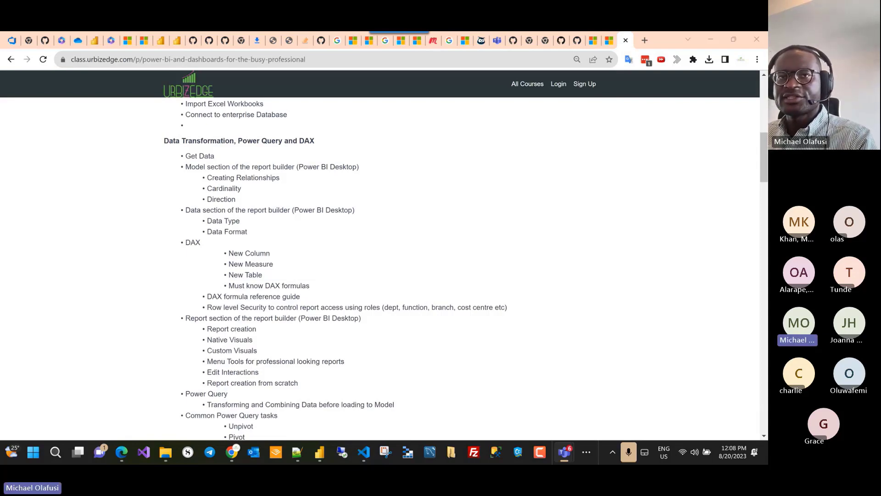
{"action": "key", "text": "super+shift+s"}
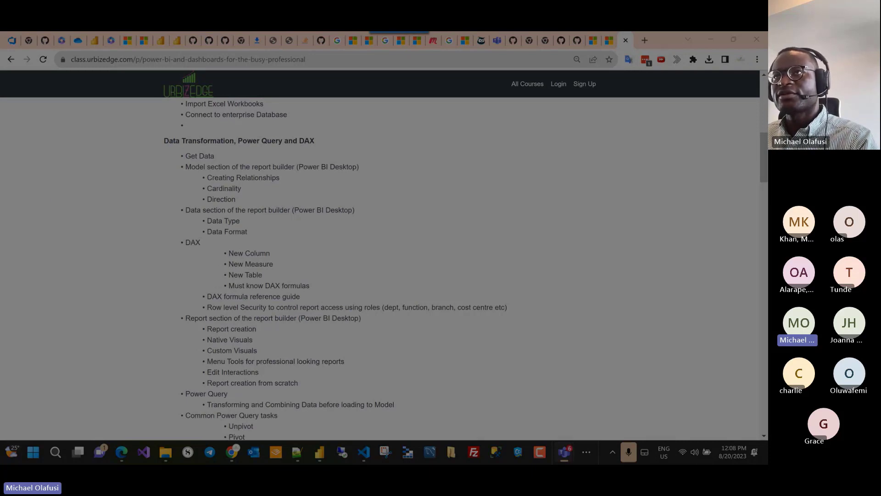
{"action": "key", "text": "Escape"}
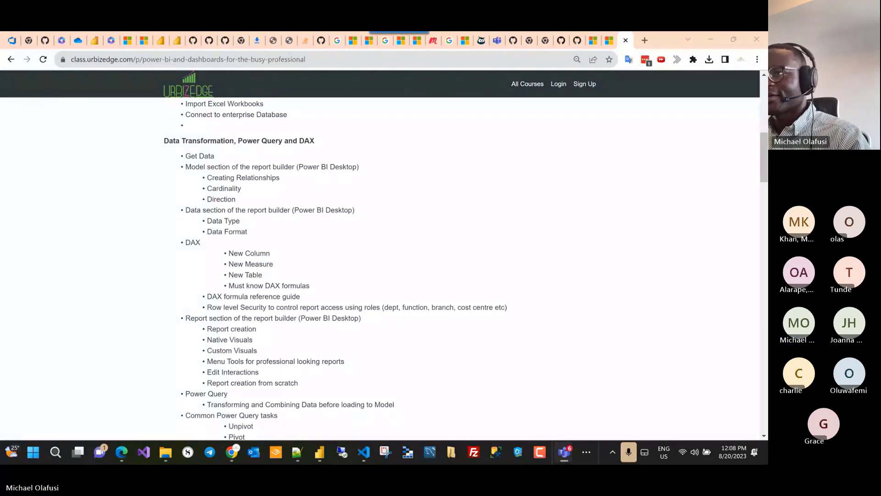
Step: Open a new Chrome tab with 'urb' in the address bar, then minimise the browser
{"action": "key", "text": "ctrl+l"}
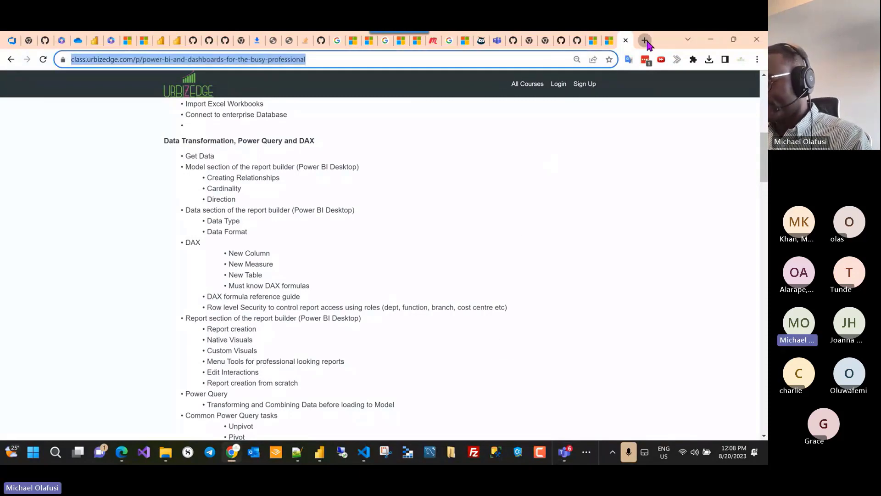
{"action": "left_click", "coordinate": [646, 40]}
{"action": "type", "text": "urb"}
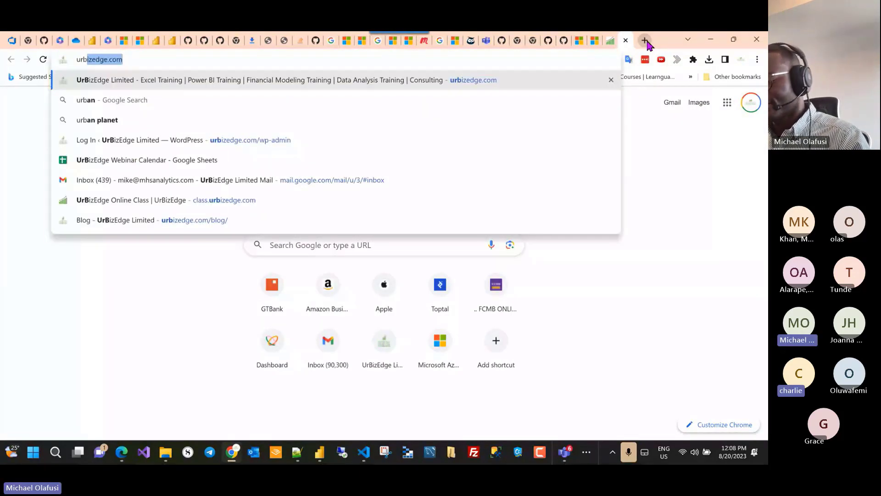
{"action": "key", "text": "ctrl+a"}
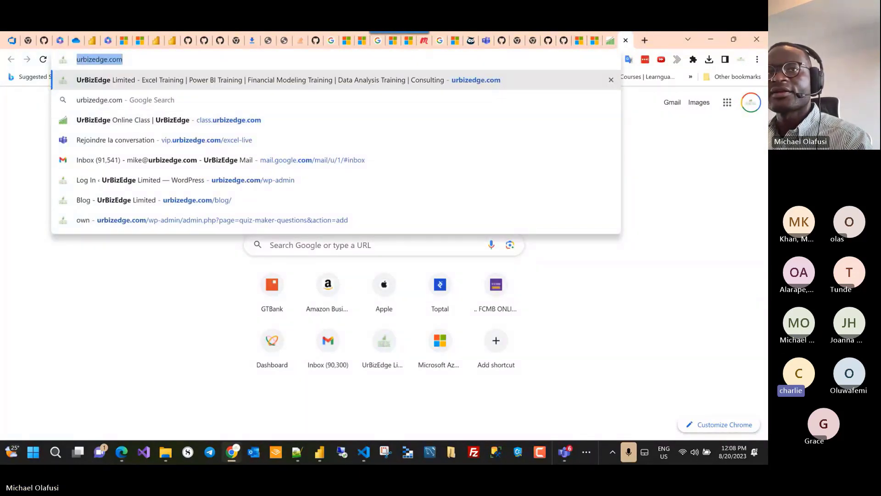
{"action": "key", "text": "alt+Tab"}
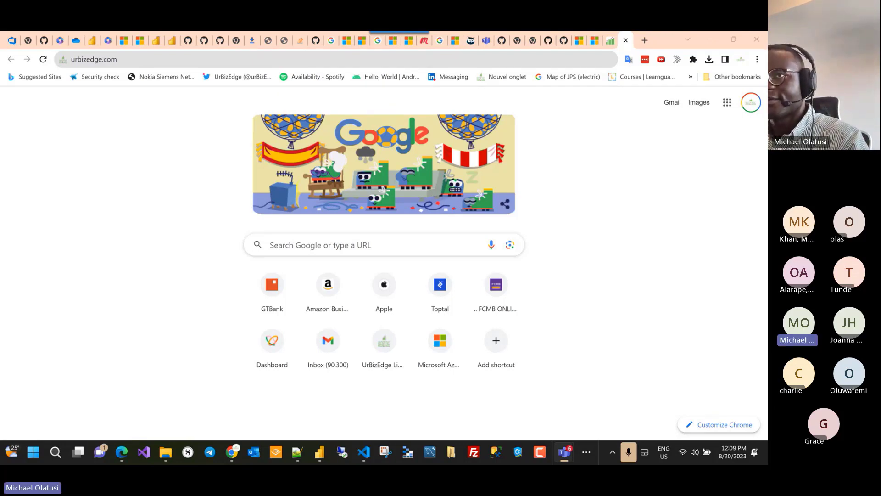
{"action": "left_click", "coordinate": [710, 40]}
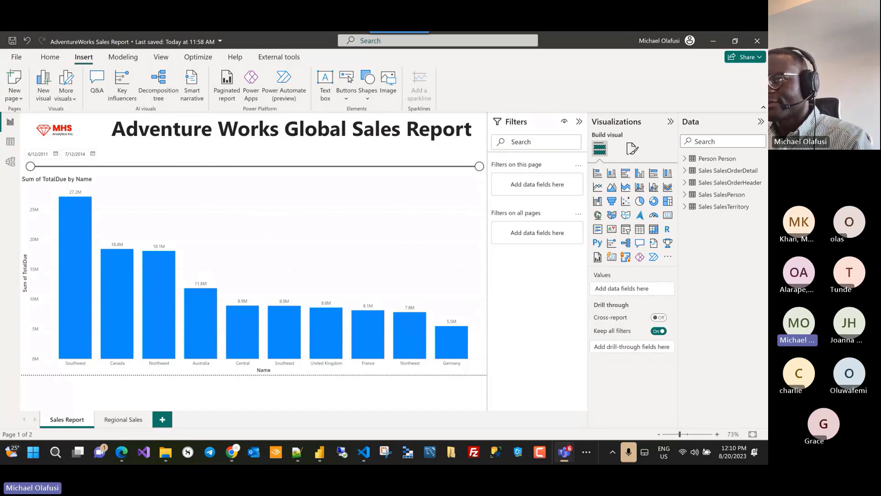
Step: Check a bar's tooltip on the report, then switch to the Edge Dashboard in a Day window
{"action": "mouse_move", "coordinate": [463, 336]}
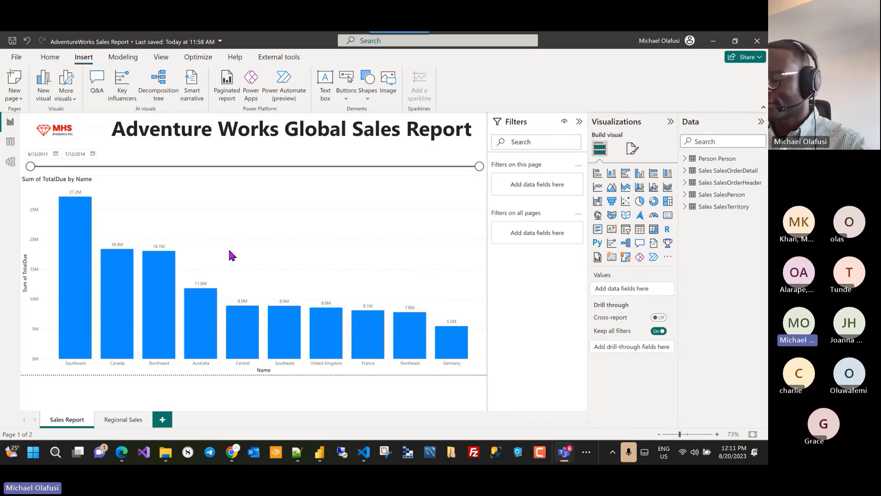
{"action": "key", "text": "alt+Tab"}
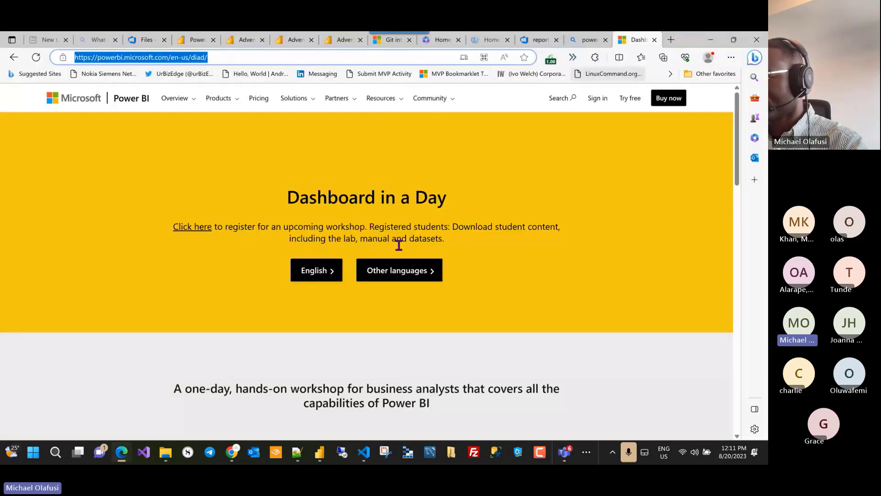
Step: Bring Chrome to the front and load youtube.com
{"action": "left_click", "coordinate": [235, 456]}
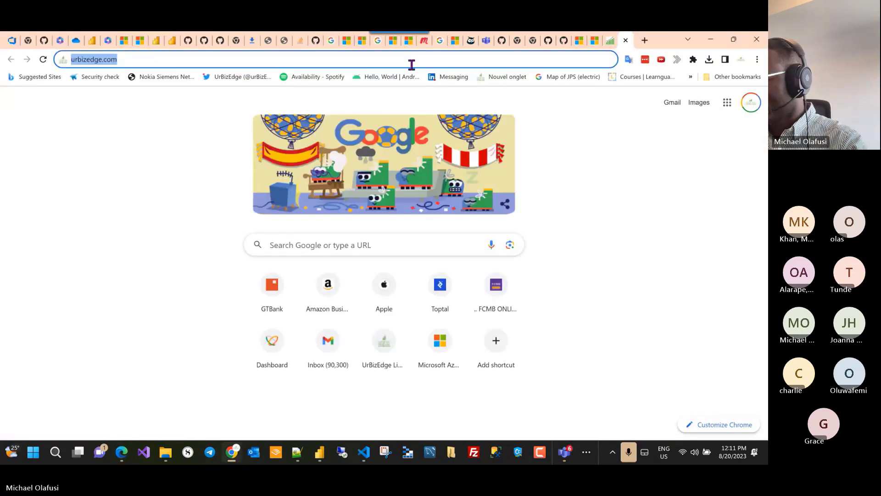
{"action": "type", "text": "youtu"}
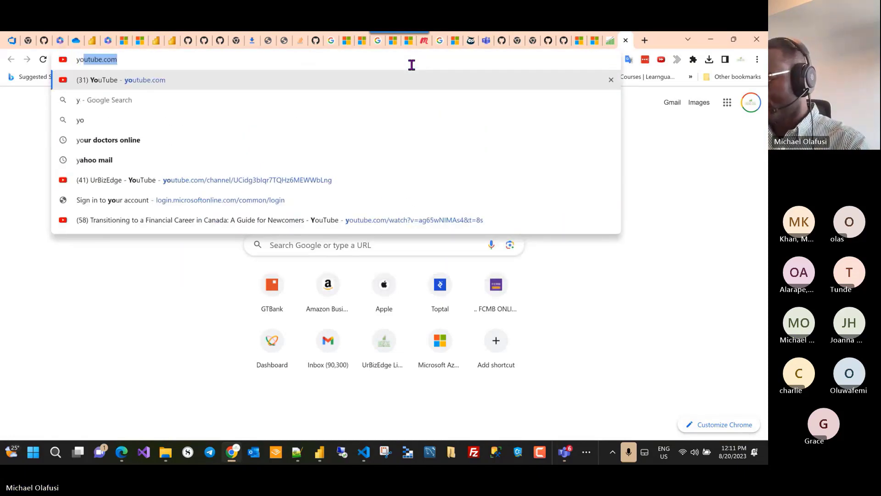
{"action": "key", "text": "Return"}
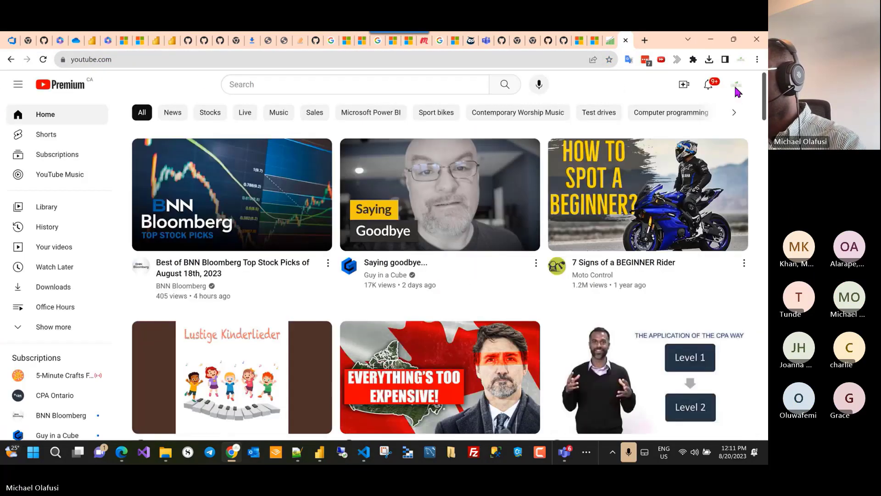
Step: Go to the UrBizEdge channel page, pause its featured video, and select the page address to share
{"action": "left_click", "coordinate": [736, 86]}
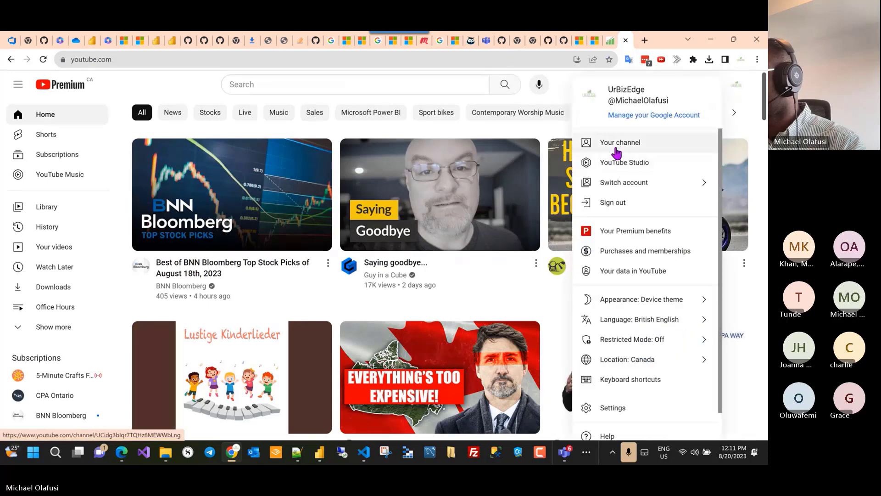
{"action": "left_click", "coordinate": [621, 144]}
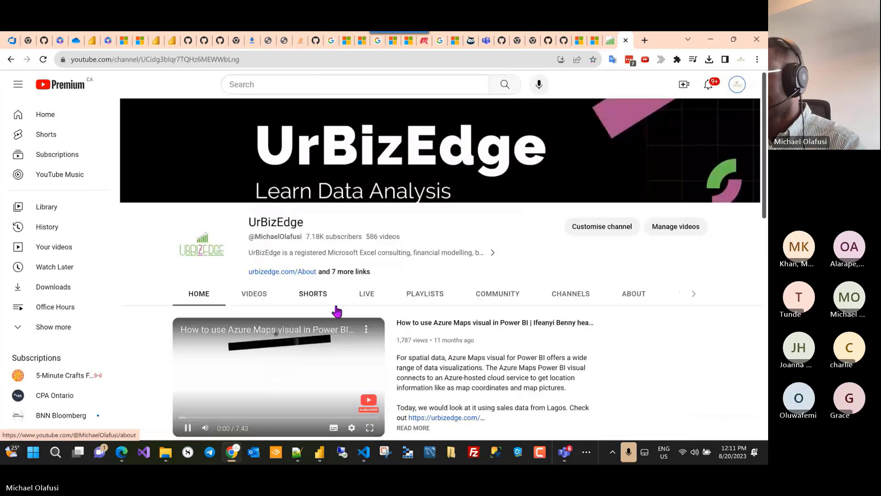
{"action": "left_click", "coordinate": [188, 428]}
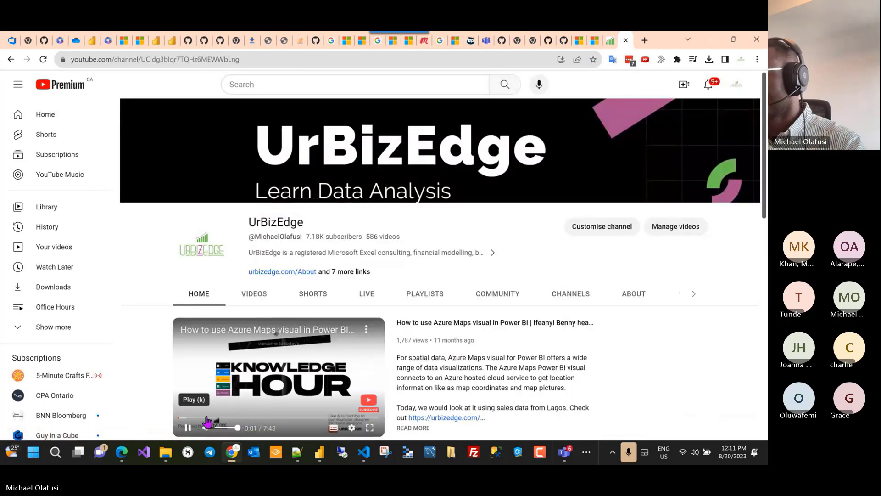
{"action": "left_click", "coordinate": [294, 61]}
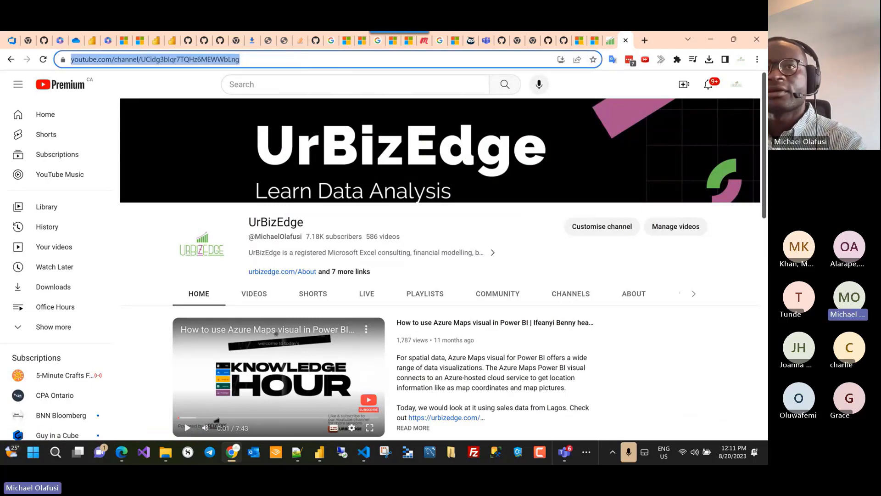
{"action": "key", "text": "alt+Tab"}
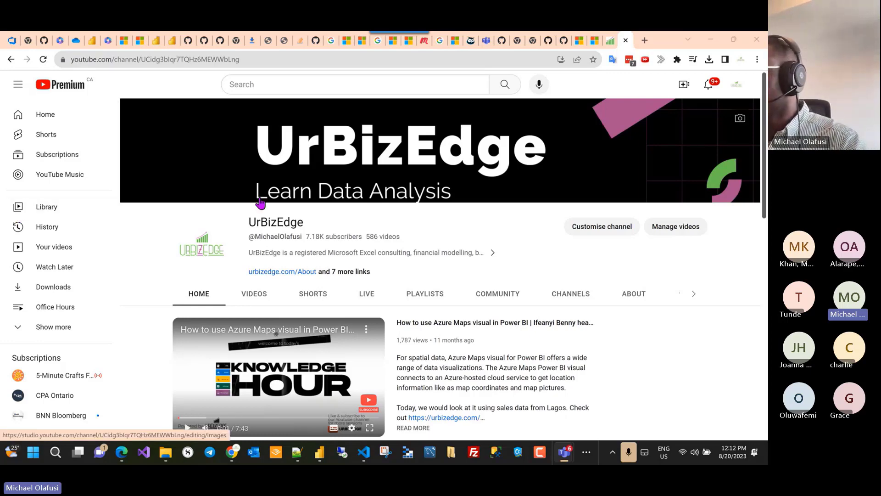
Step: On the Meetup tab, go to the Power BI Learning Community group page
{"action": "left_click", "coordinate": [421, 41]}
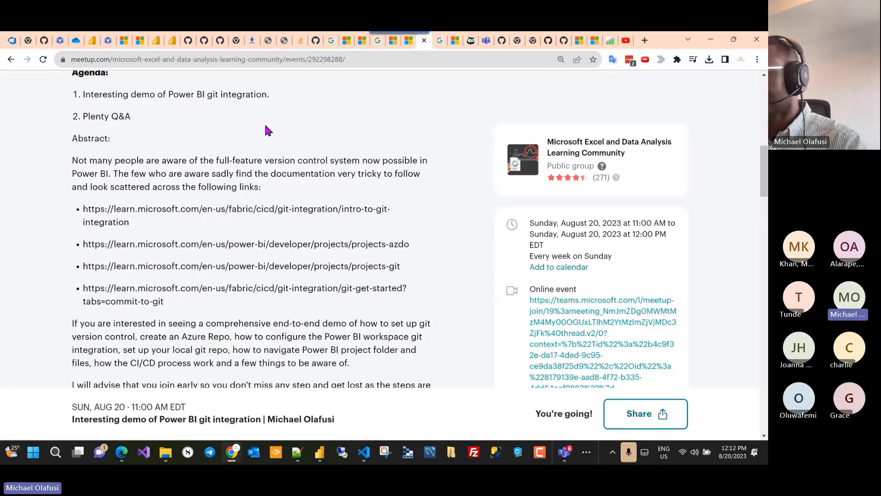
{"action": "scroll", "coordinate": [283, 128], "scroll_direction": "up", "scroll_amount": 4}
{"action": "scroll", "coordinate": [283, 128], "scroll_direction": "up", "scroll_amount": 5}
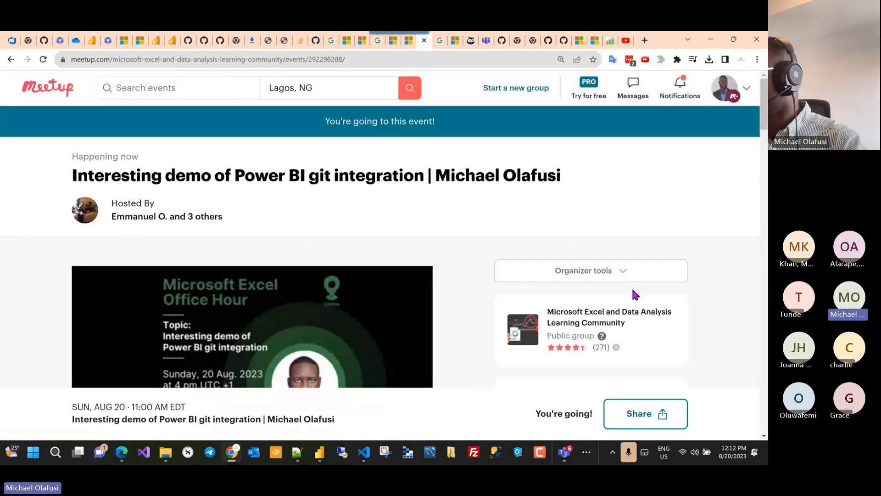
{"action": "left_click", "coordinate": [747, 91]}
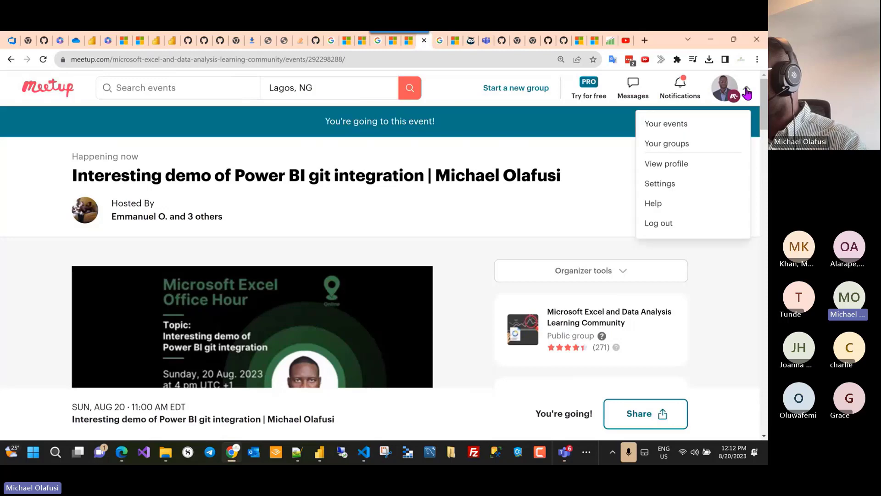
{"action": "left_click", "coordinate": [341, 61]}
{"action": "type", "text": "powerbi.com"}
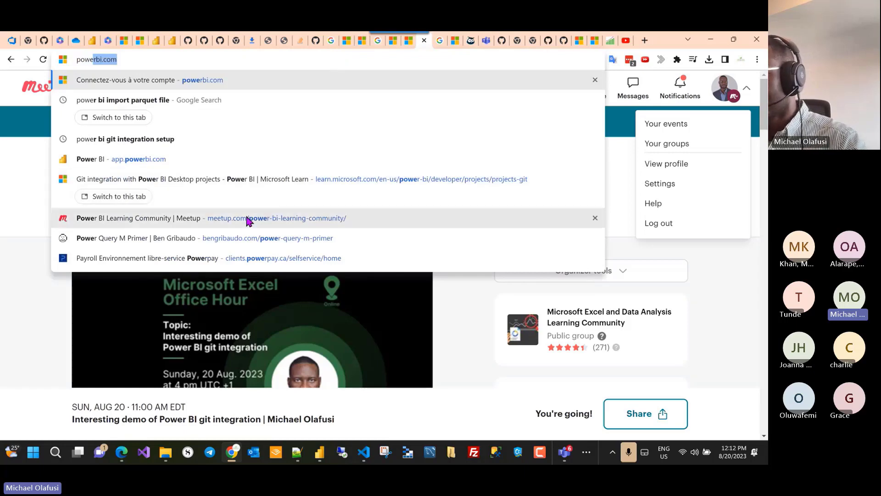
{"action": "left_click", "coordinate": [250, 218]}
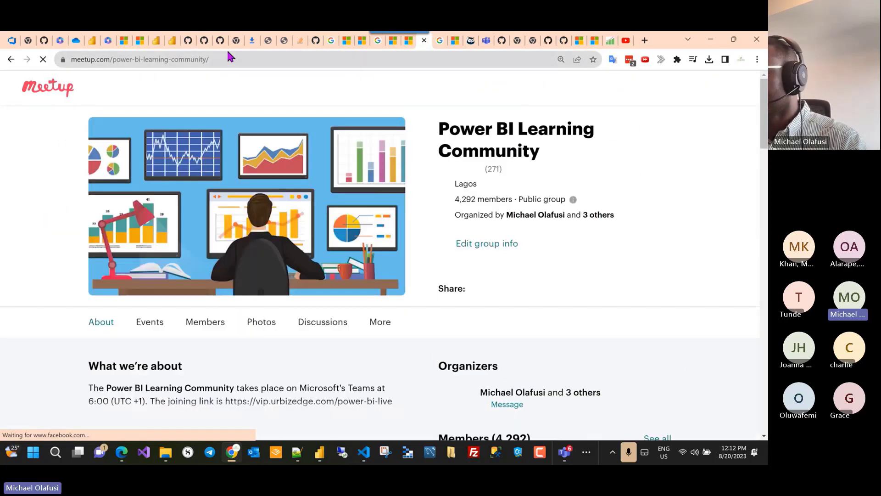
Step: Open the upcoming Power BI git integration event and select its page address to share
{"action": "left_click", "coordinate": [231, 59]}
{"action": "scroll", "coordinate": [186, 298], "scroll_direction": "down", "scroll_amount": 4}
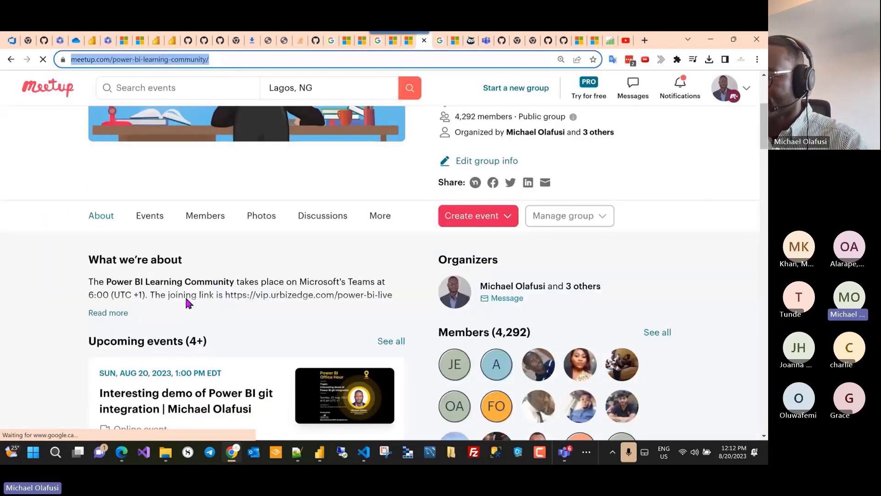
{"action": "left_click", "coordinate": [147, 417]}
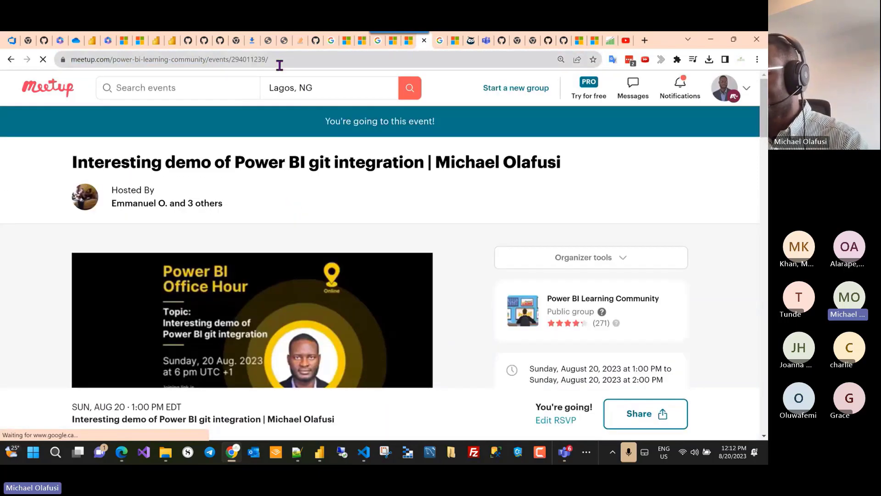
{"action": "left_click", "coordinate": [295, 59]}
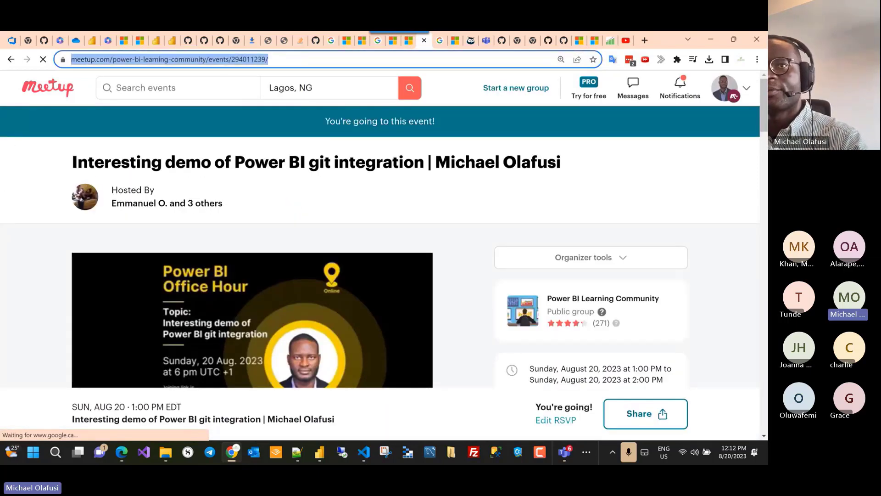
{"action": "key", "text": "alt+Tab"}
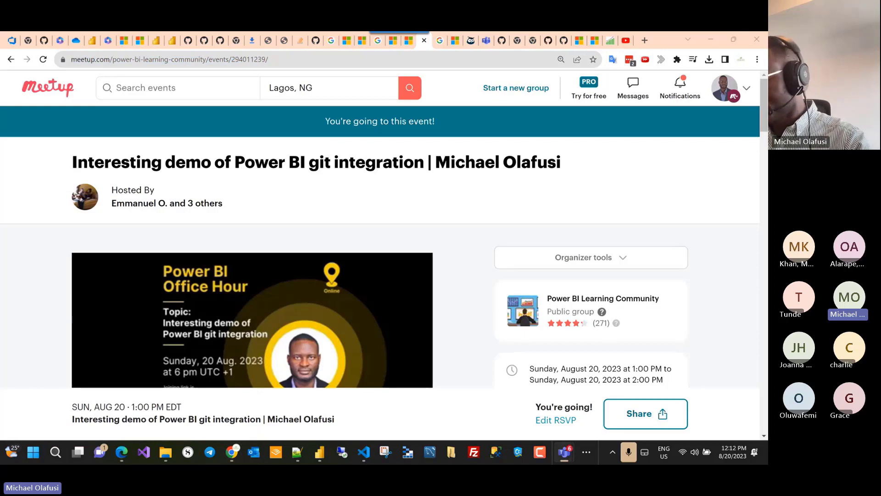